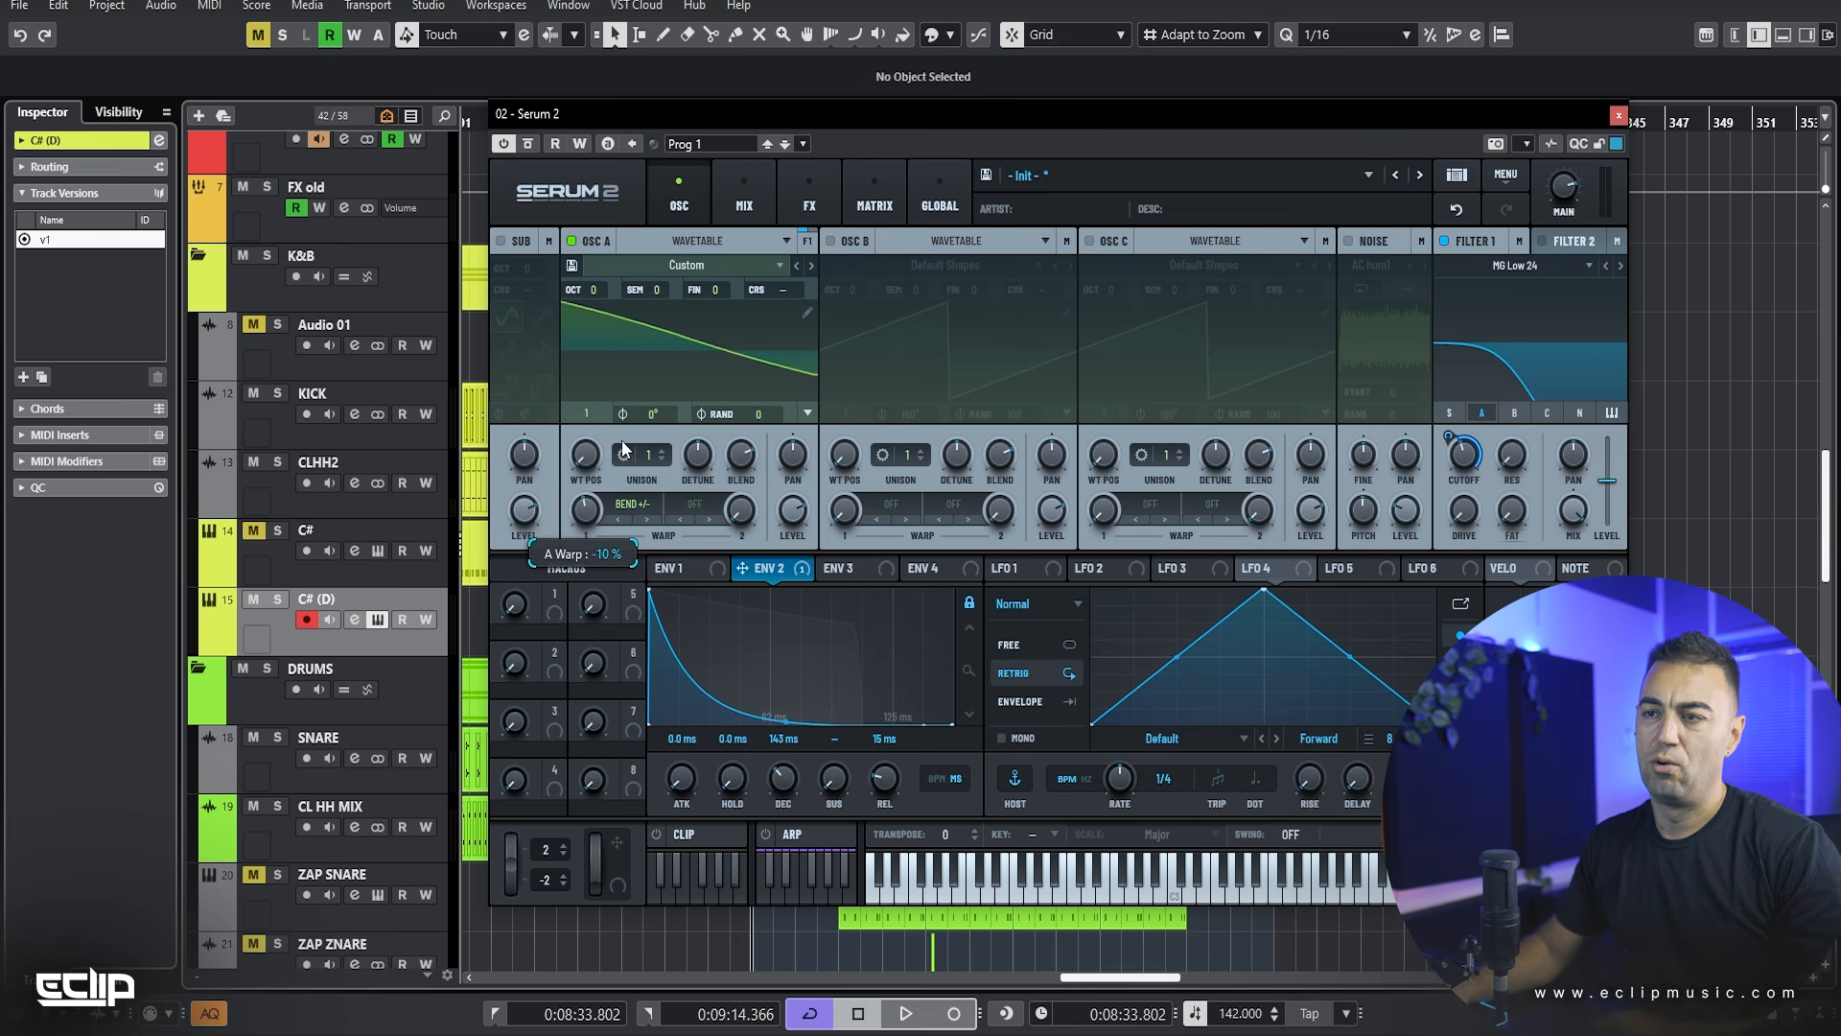
Step: In the wavetable editor, flatten frame 1 of oscillator A and redraw it as a full-width descending ramp
{"action": "left_click", "coordinate": [808, 313]}
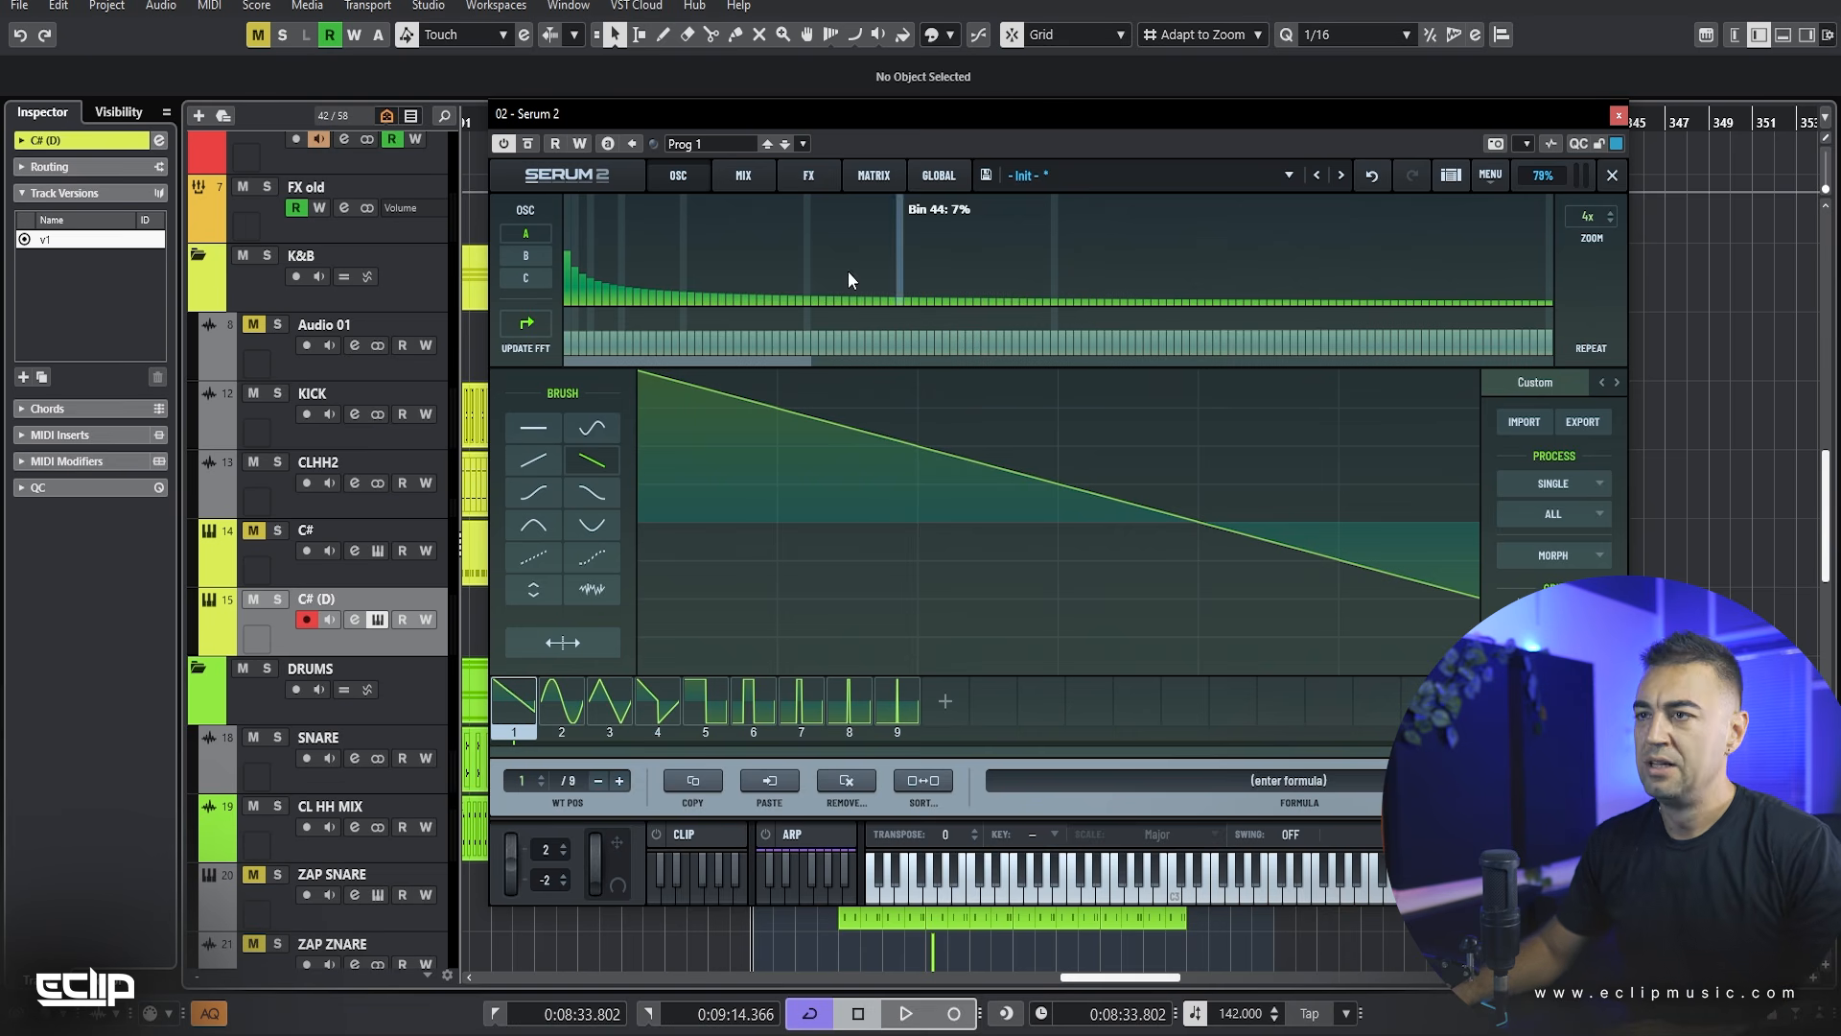
{"action": "left_click", "coordinate": [1611, 174]}
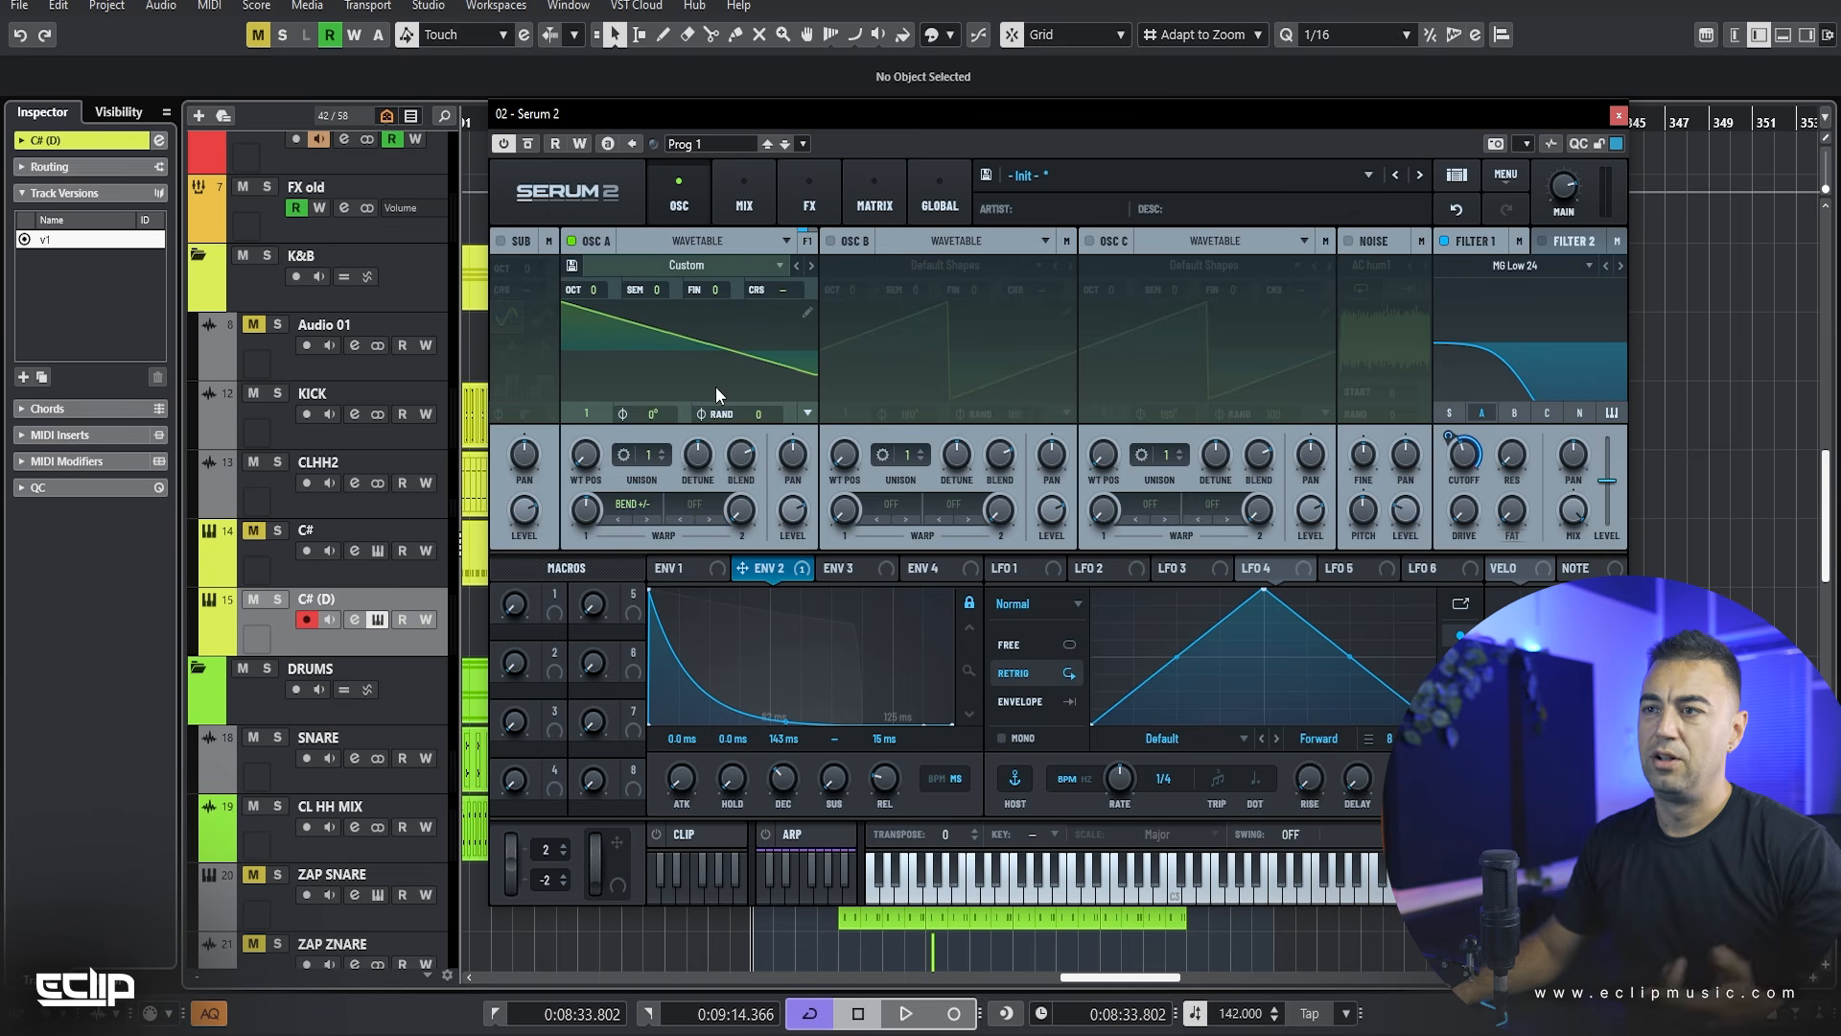
{"action": "left_click", "coordinate": [807, 312]}
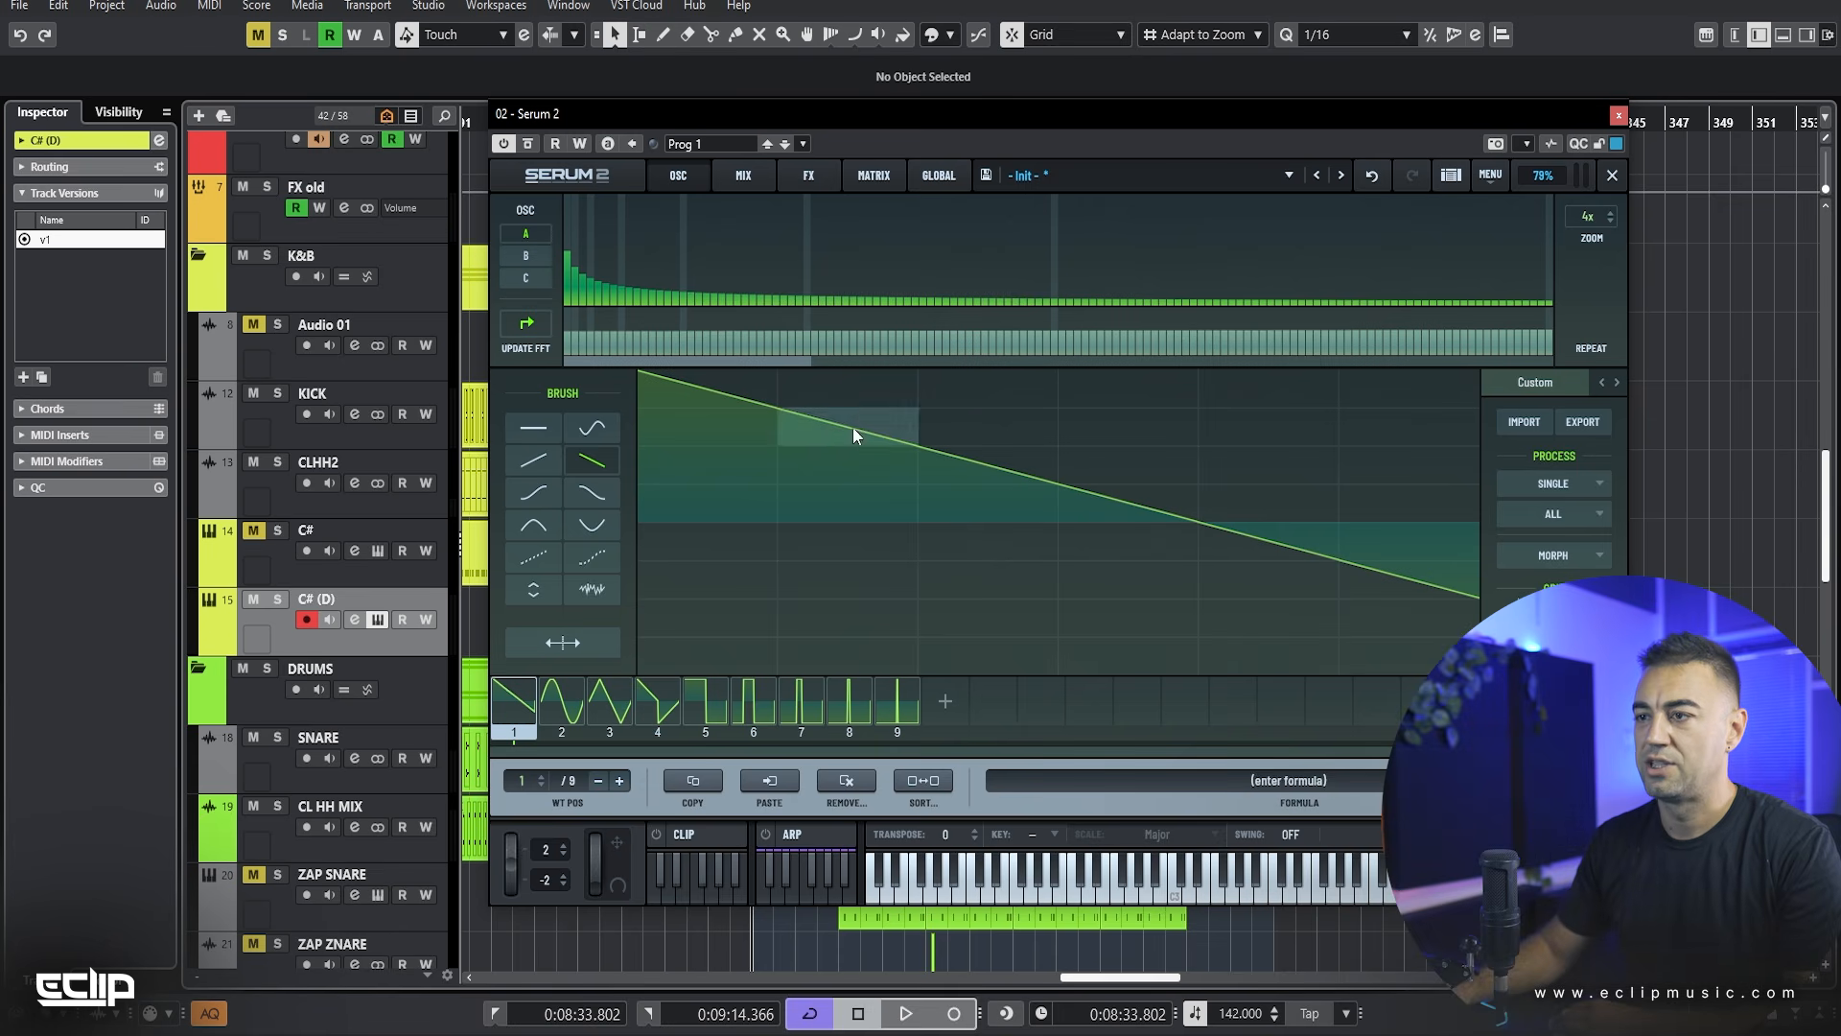
{"action": "left_click", "coordinate": [533, 427]}
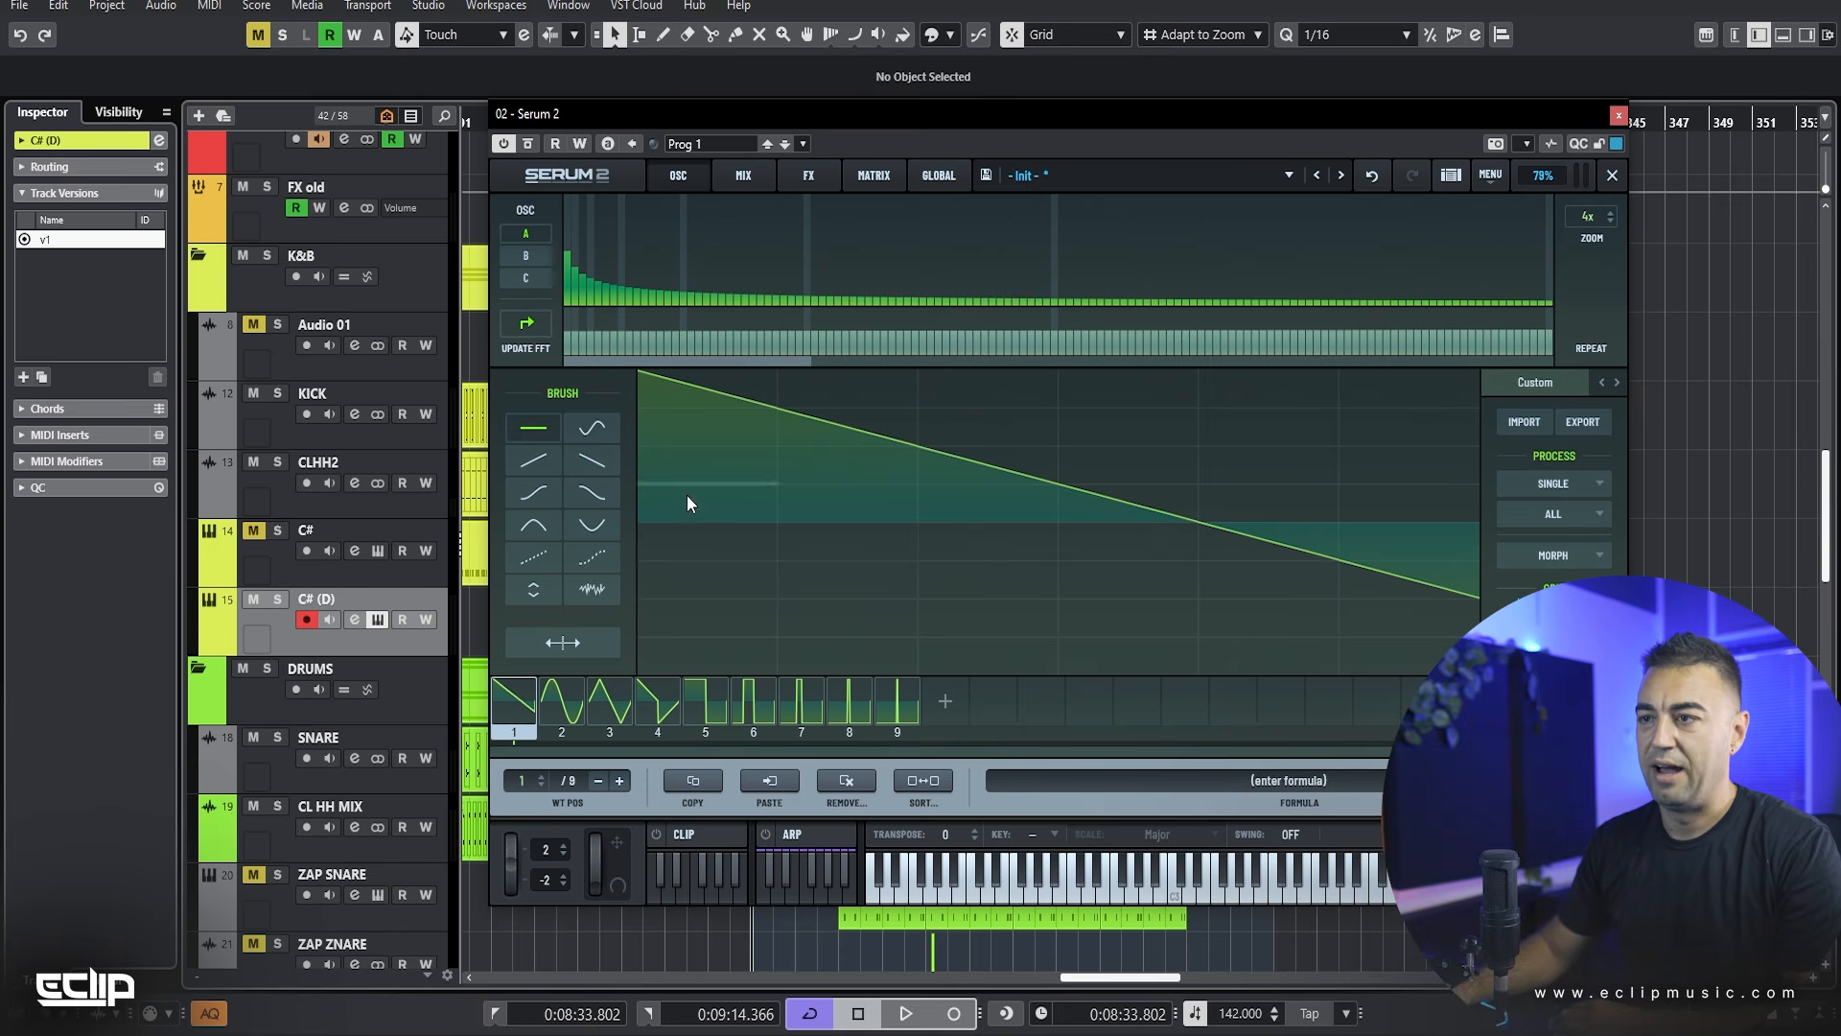
{"action": "left_click_drag", "start_coordinate": [706, 533], "coordinate": [1468, 535]}
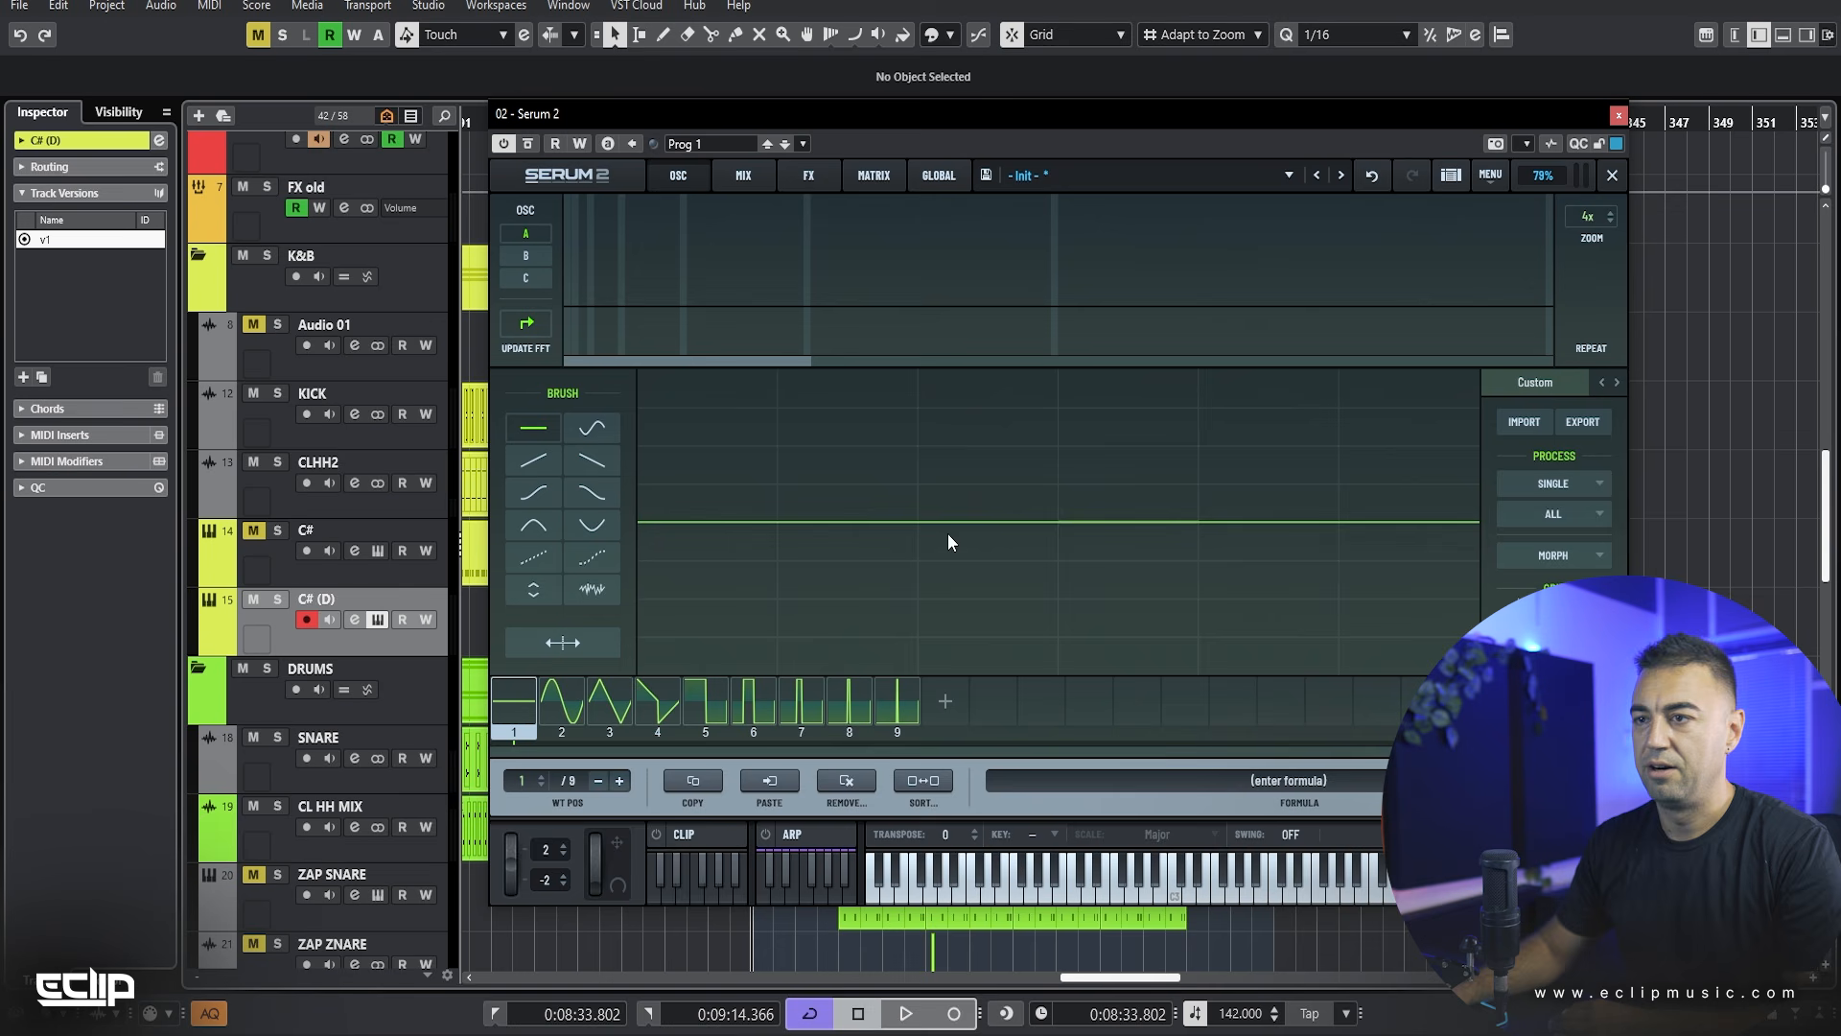
{"action": "left_click", "coordinate": [613, 453]}
{"action": "left_click_drag", "start_coordinate": [662, 401], "coordinate": [1482, 596]}
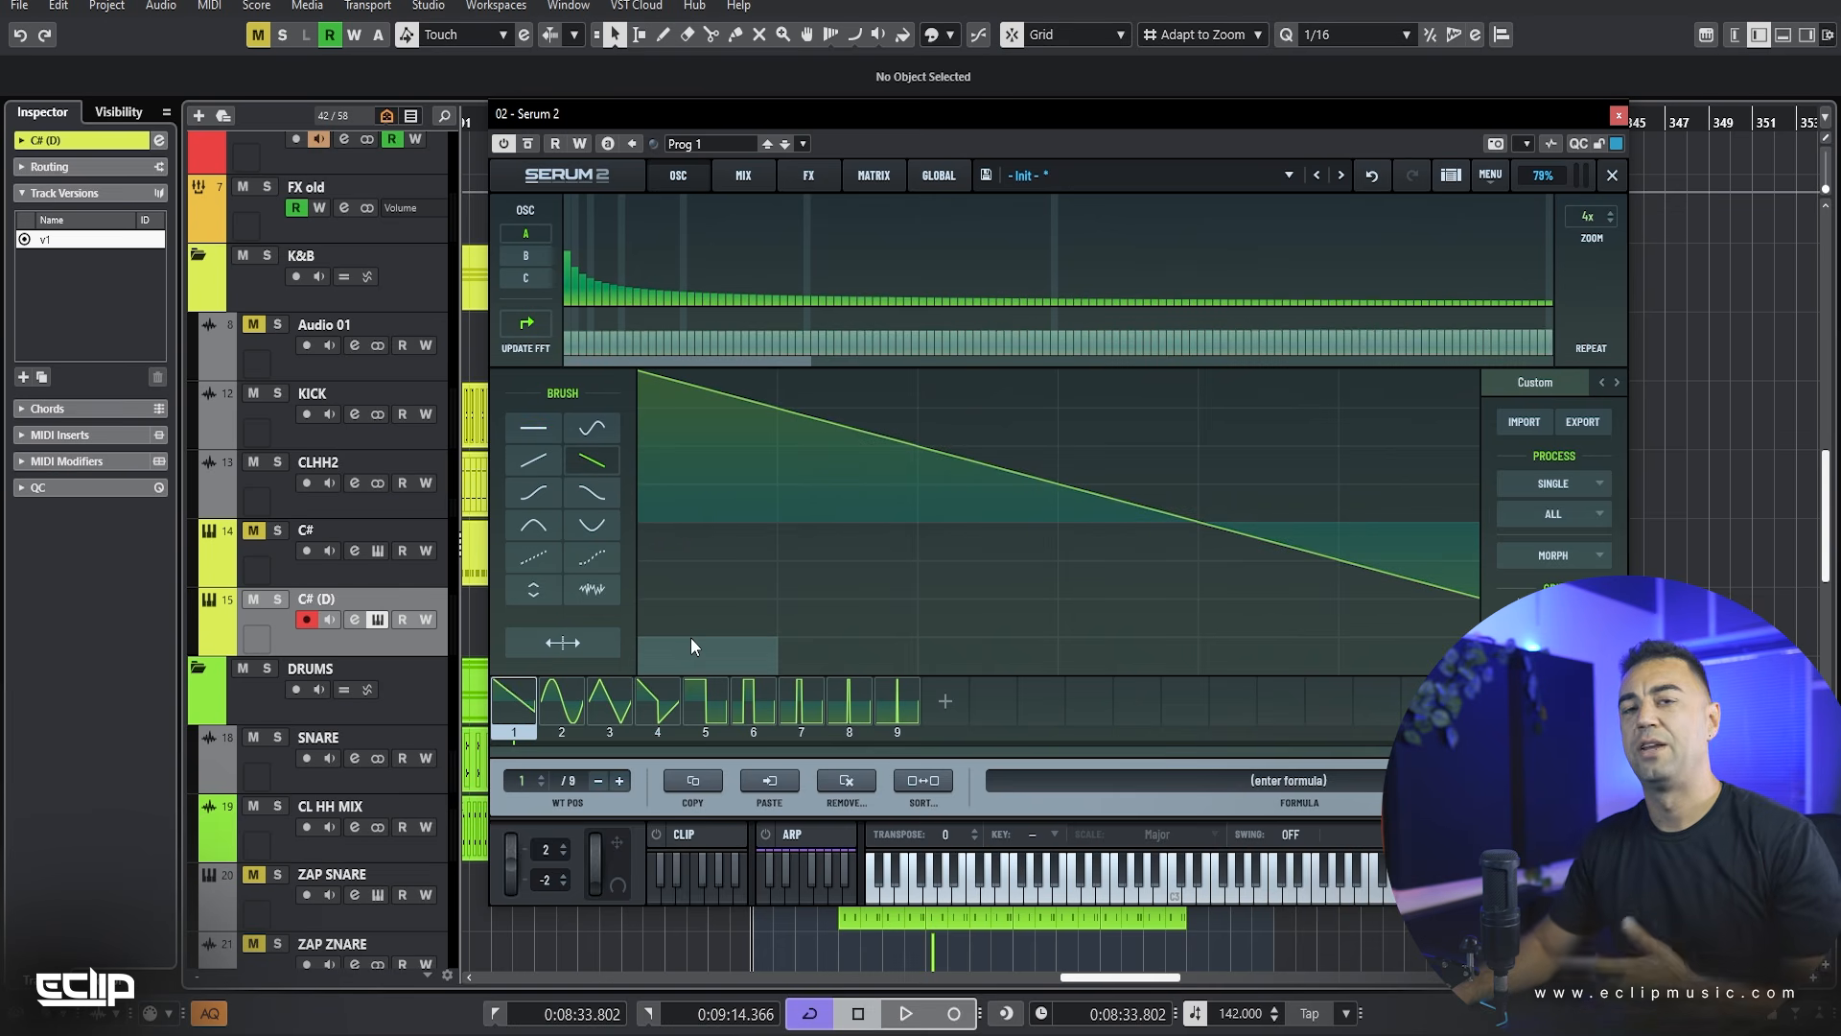
{"action": "left_click", "coordinate": [1611, 174]}
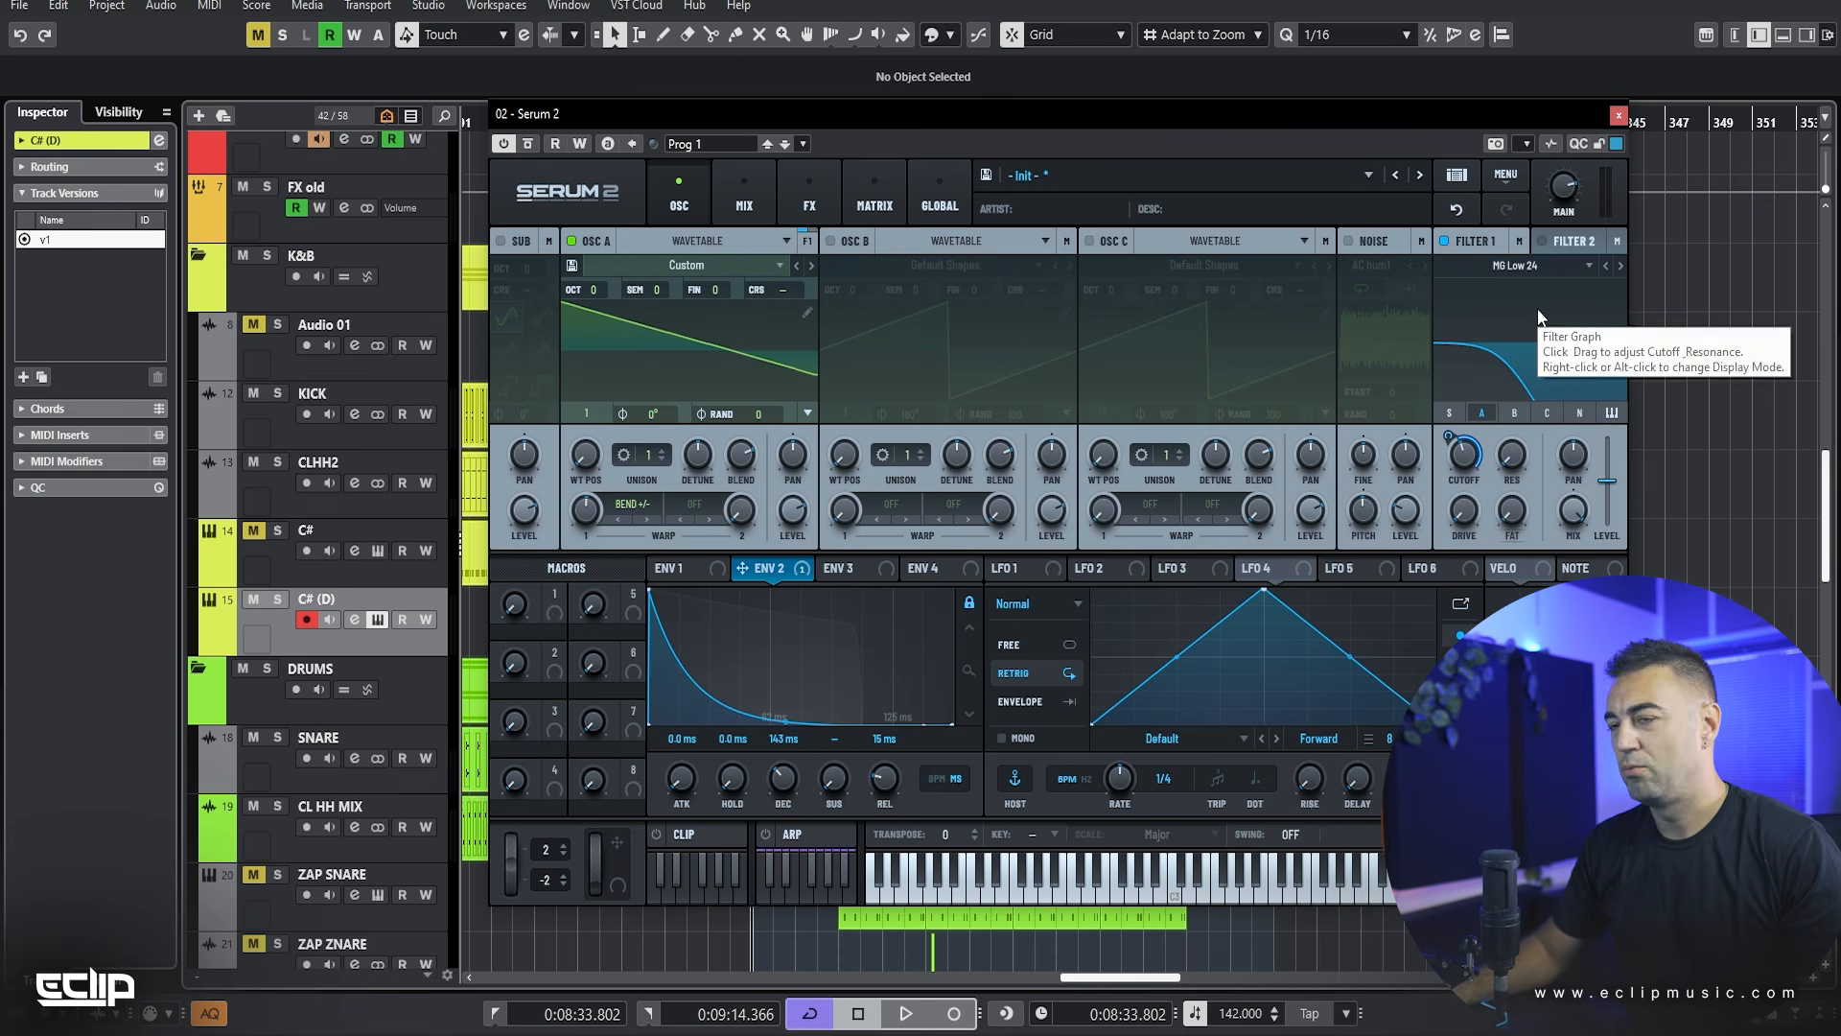
Step: Examine the settings of envelope 1 and envelope 2 and the modulation on the filter 1 cutoff
{"action": "left_click", "coordinate": [676, 568]}
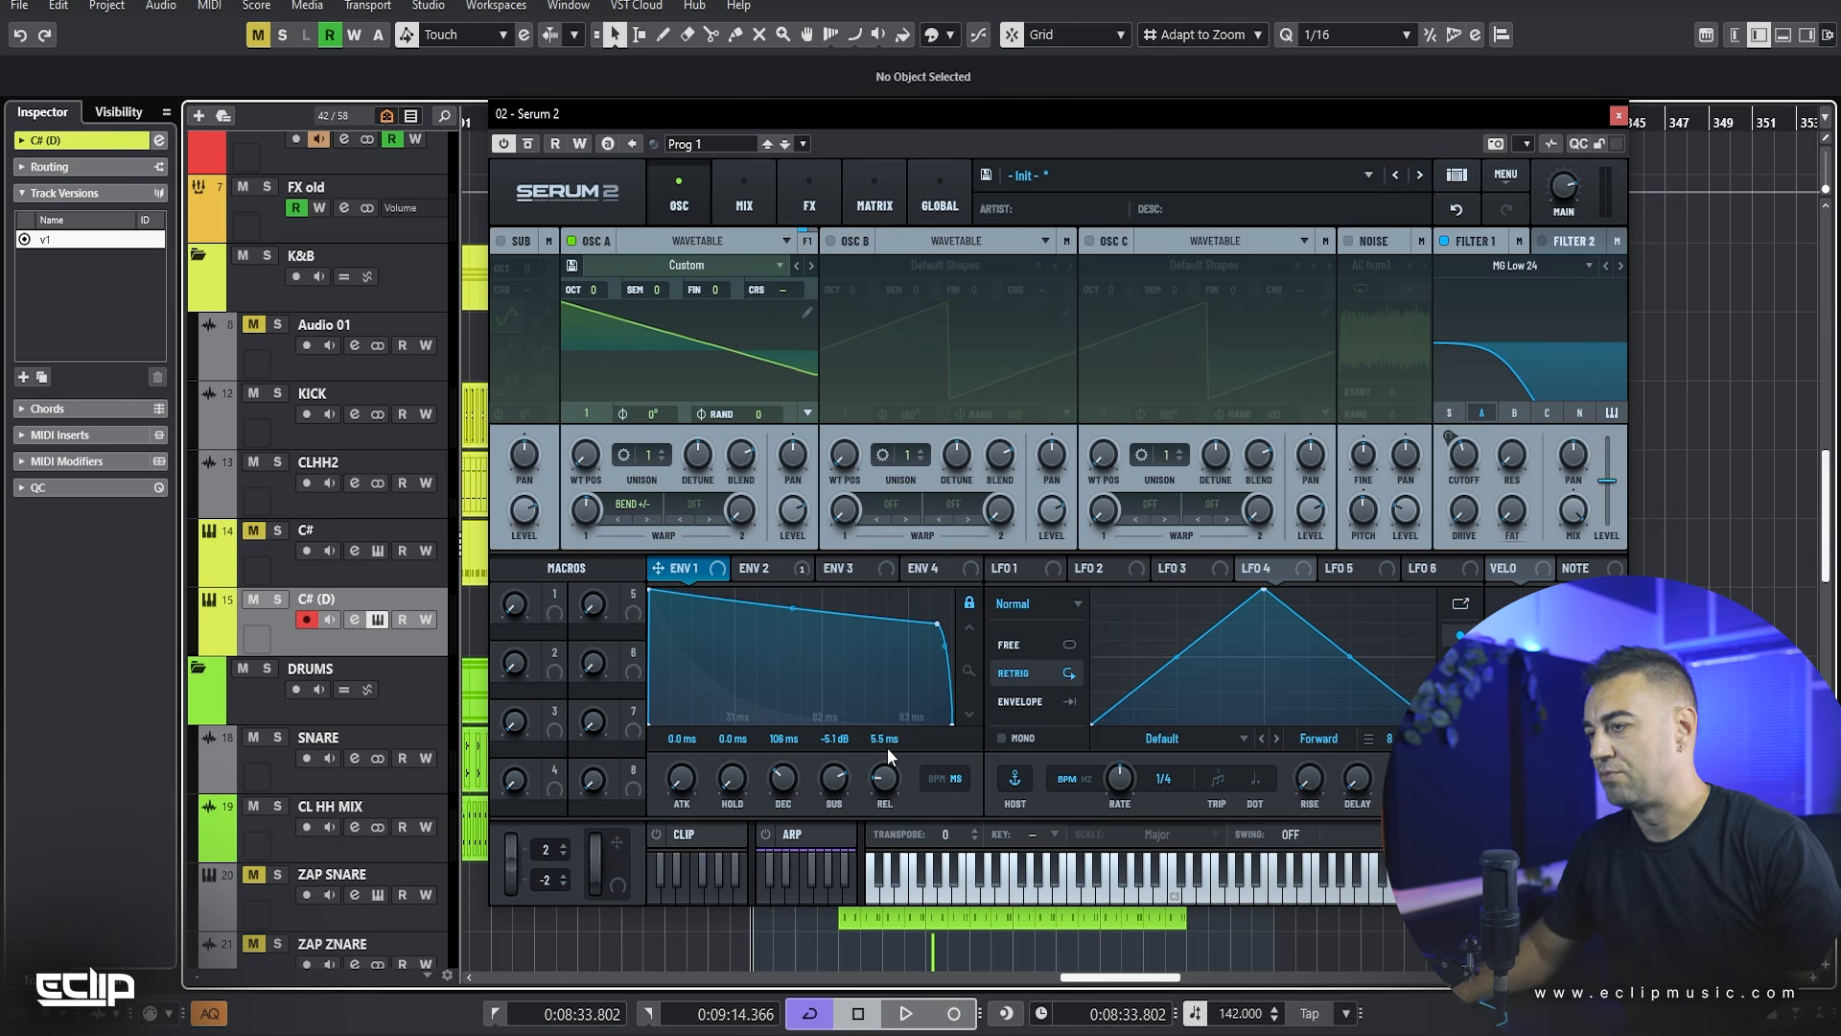
{"action": "left_click", "coordinate": [754, 568]}
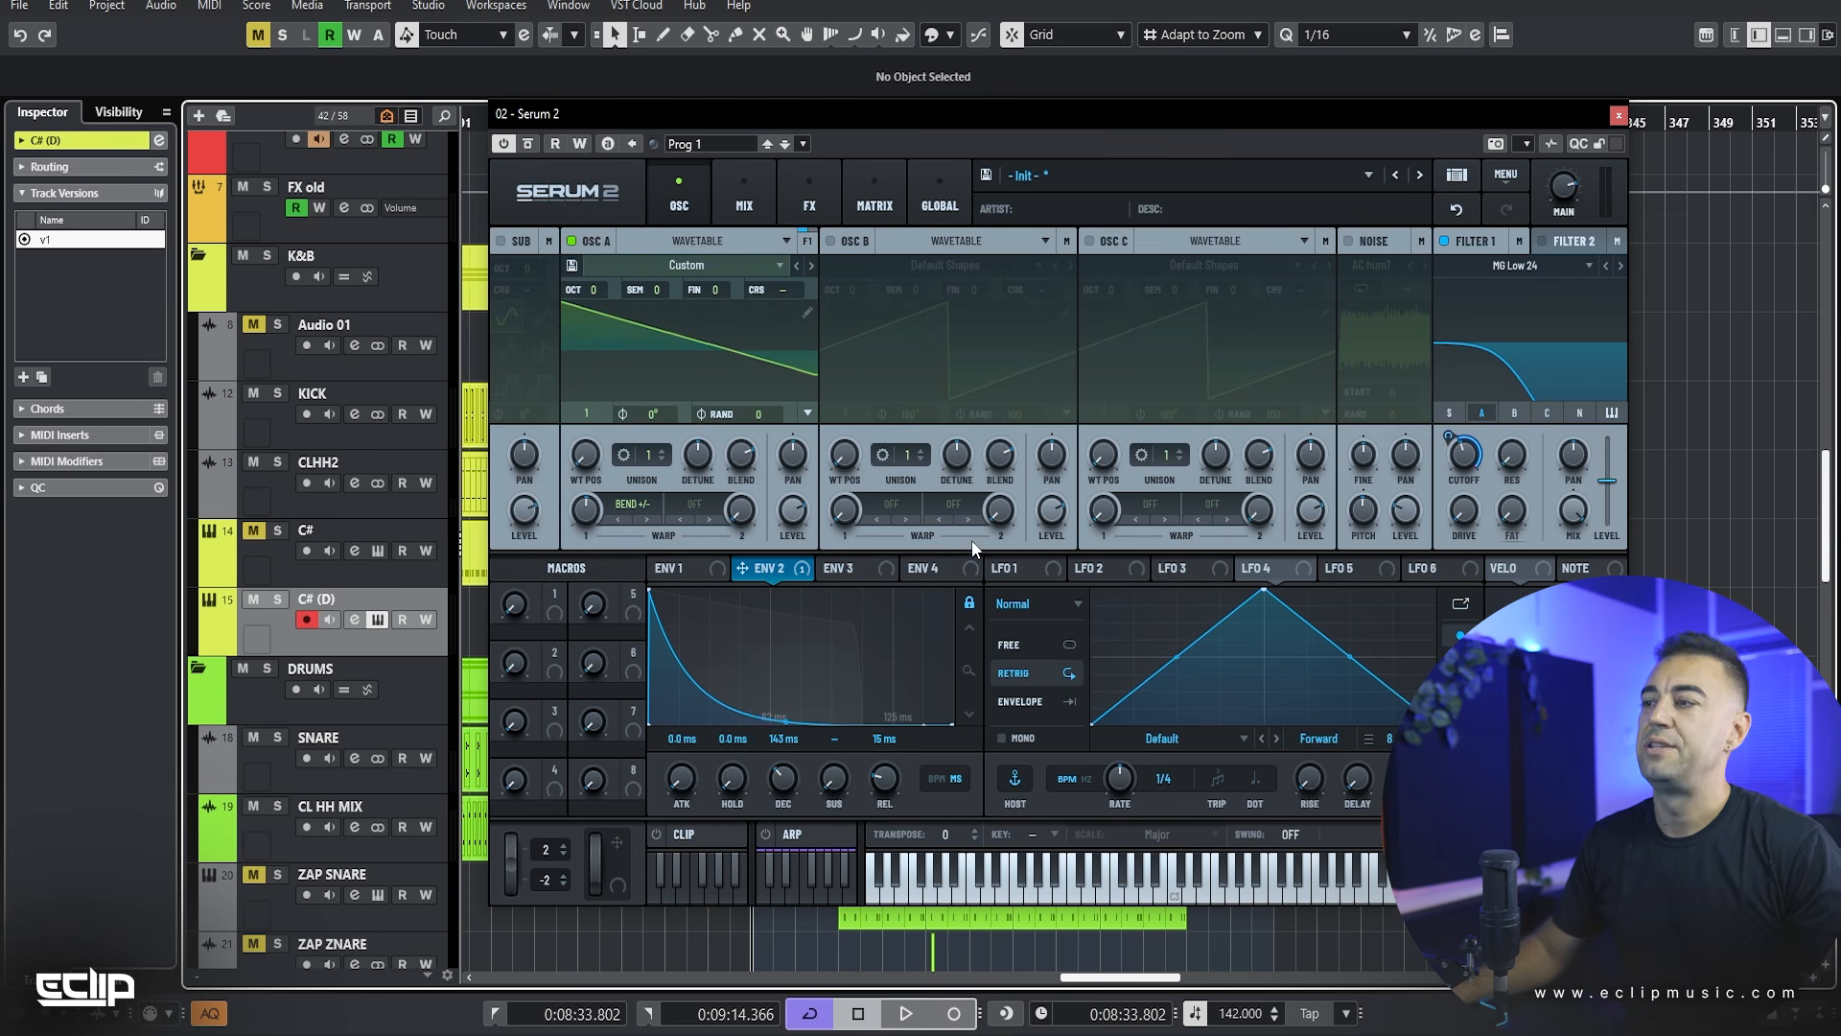
{"action": "mouse_move", "coordinate": [1465, 458]}
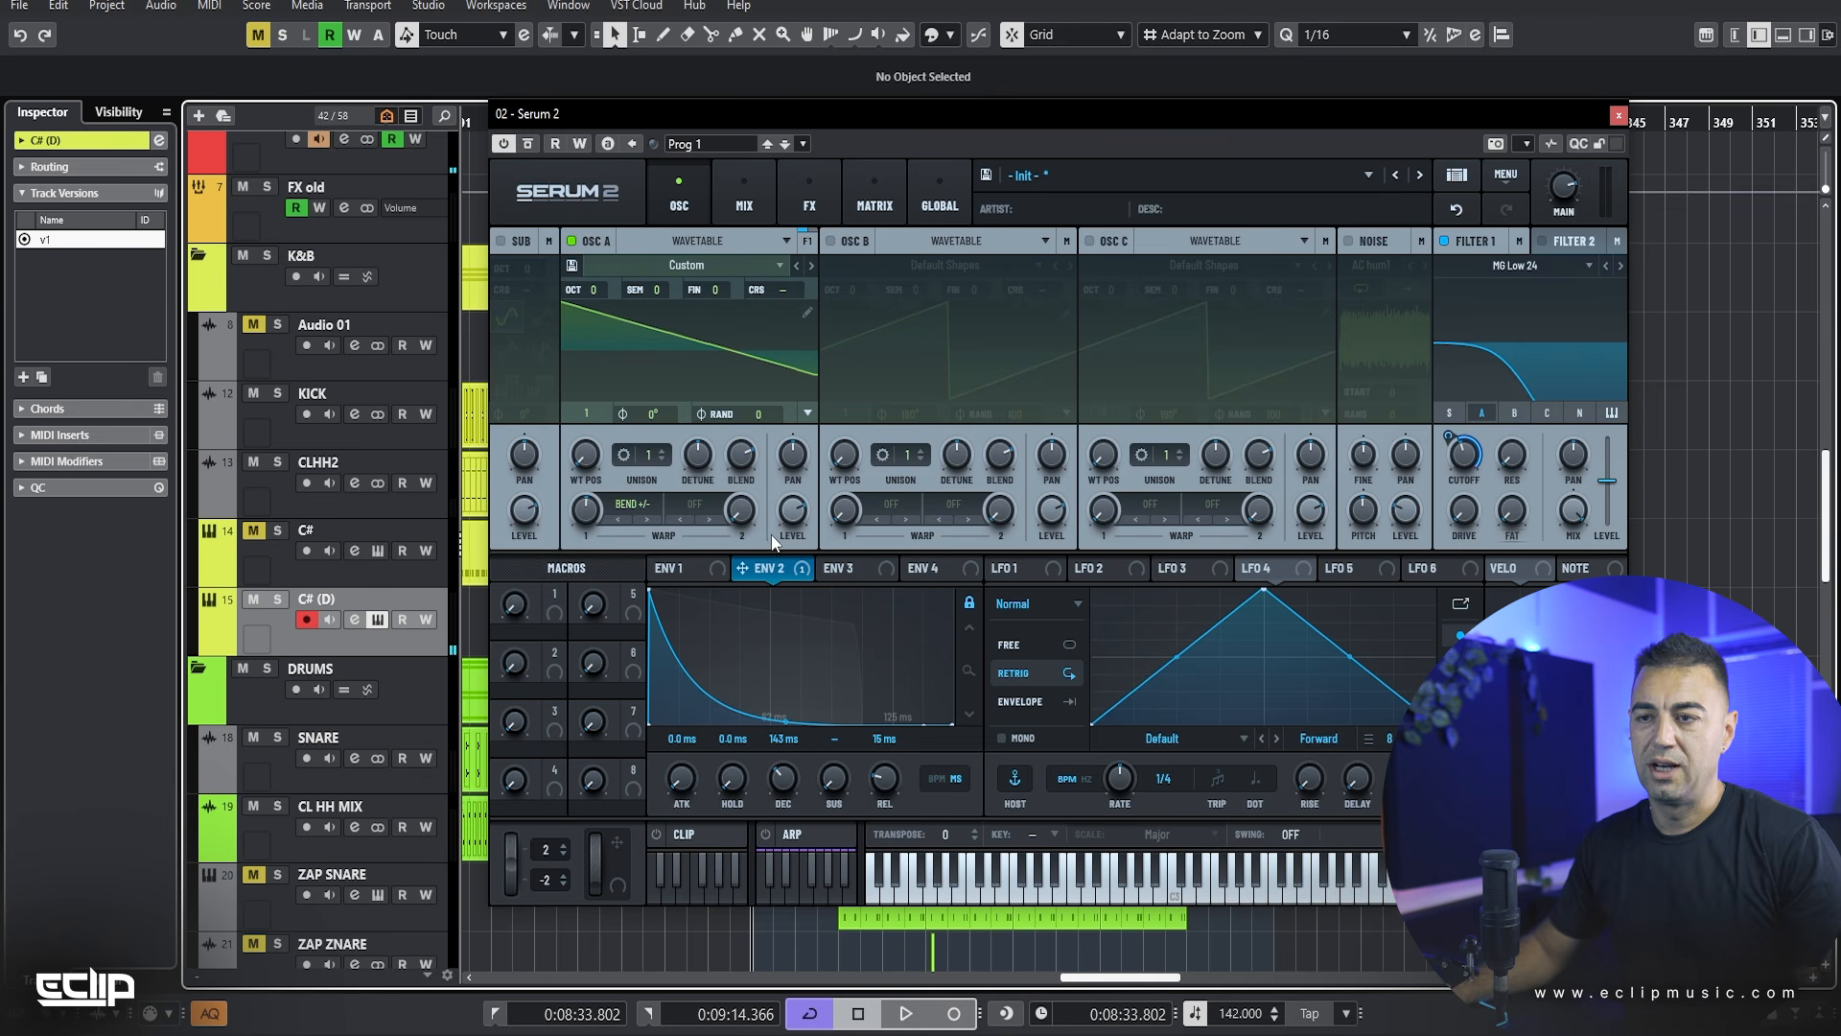
Step: Bypass QuadraFuzz on the C# (D) channel and load the kiloHearts Disperser into insert slot 2
{"action": "key", "text": "e"}
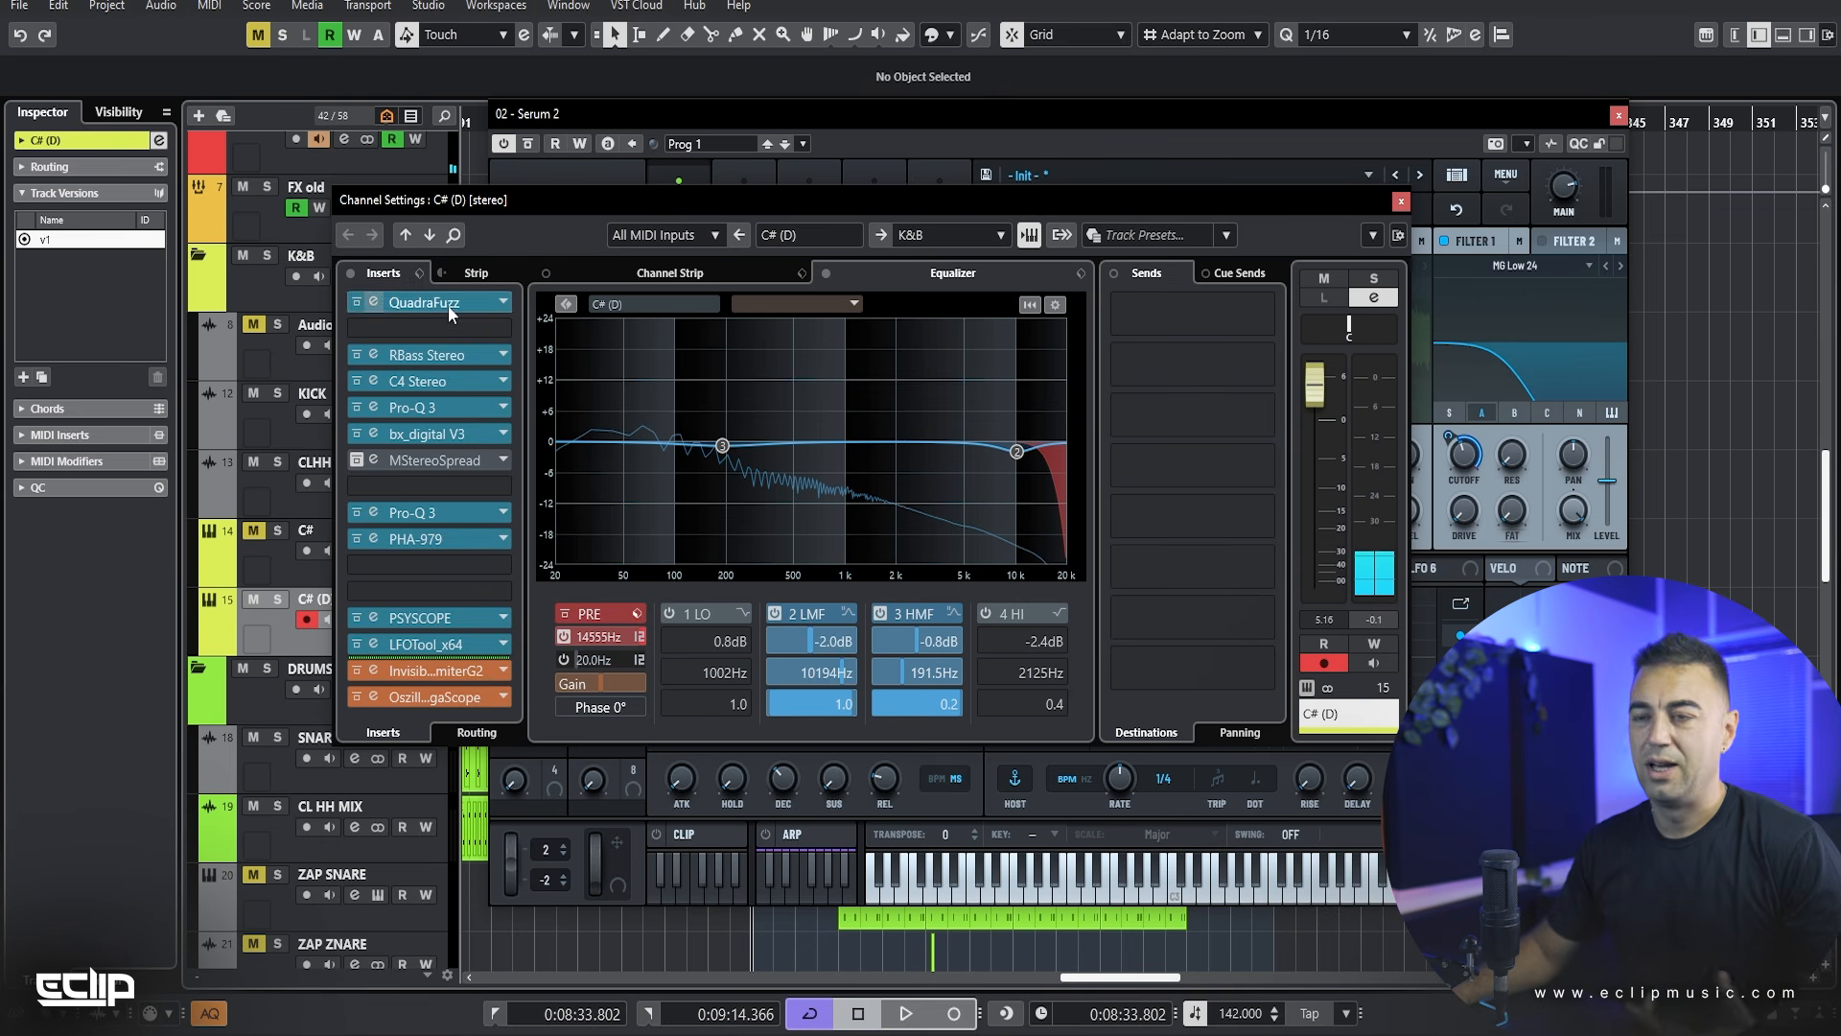
{"action": "left_click", "coordinate": [411, 331]}
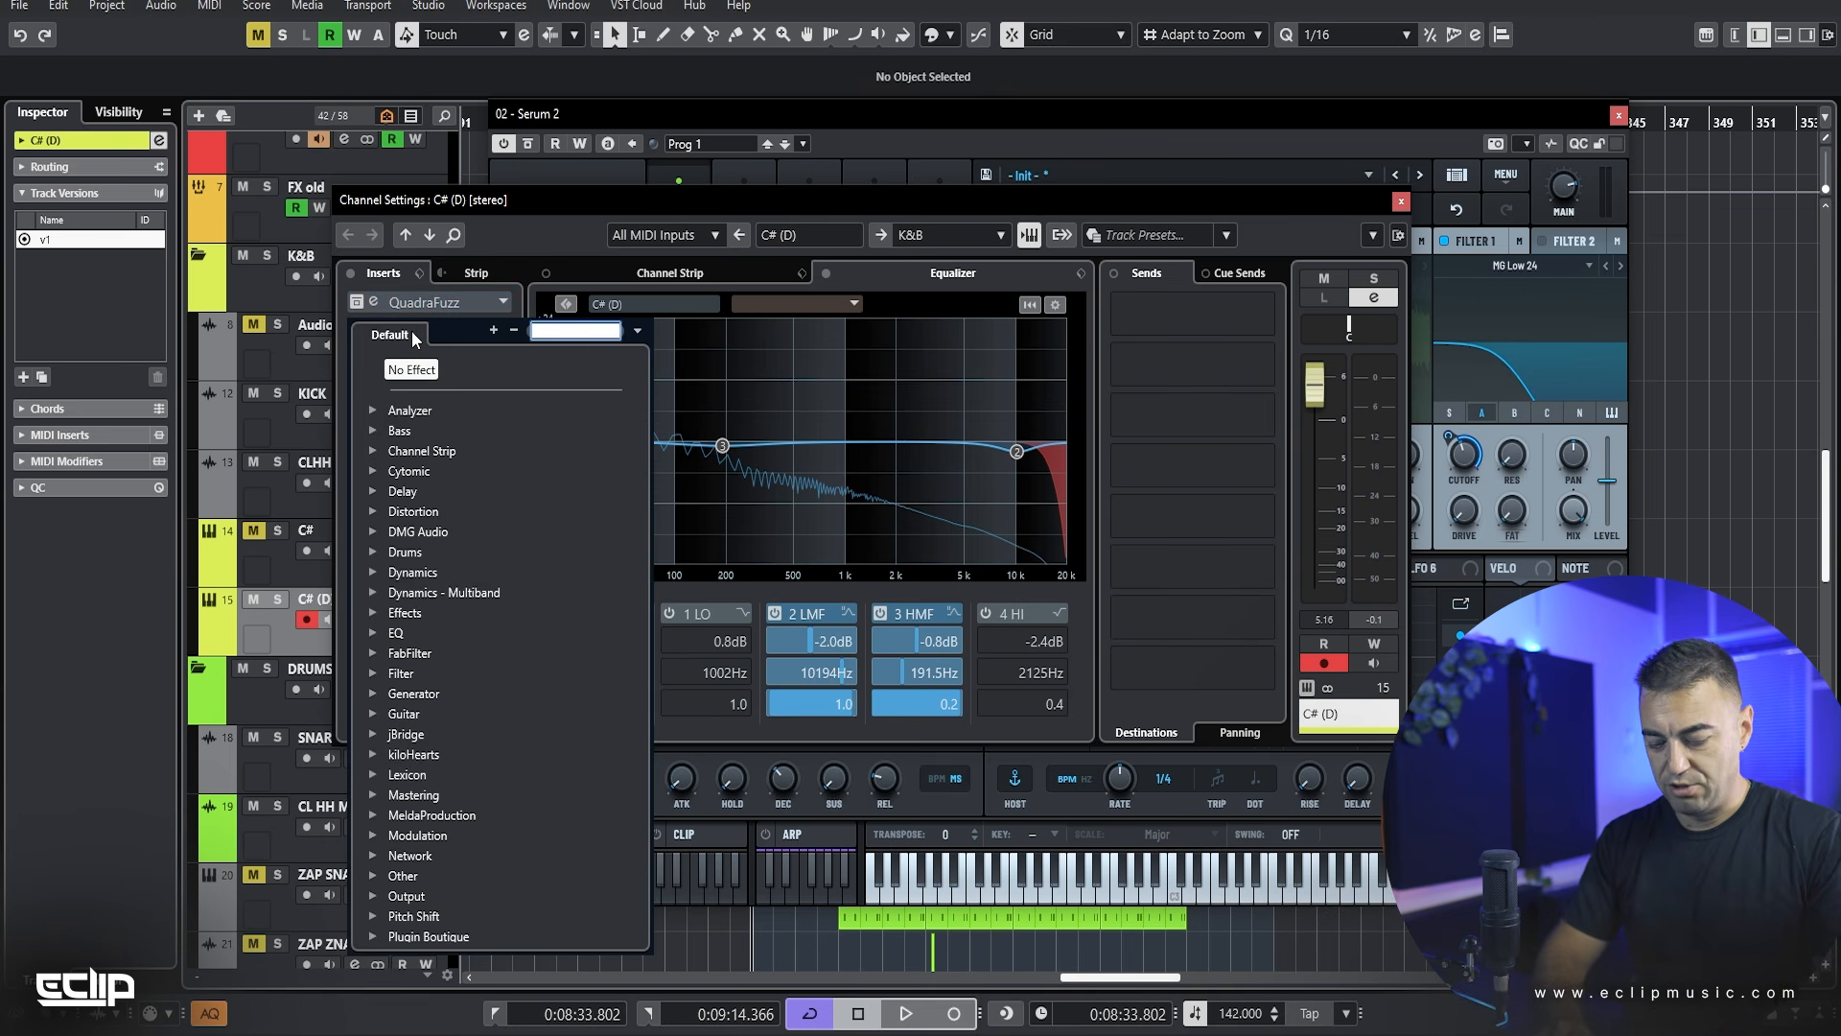
{"action": "type", "text": "dispewr"}
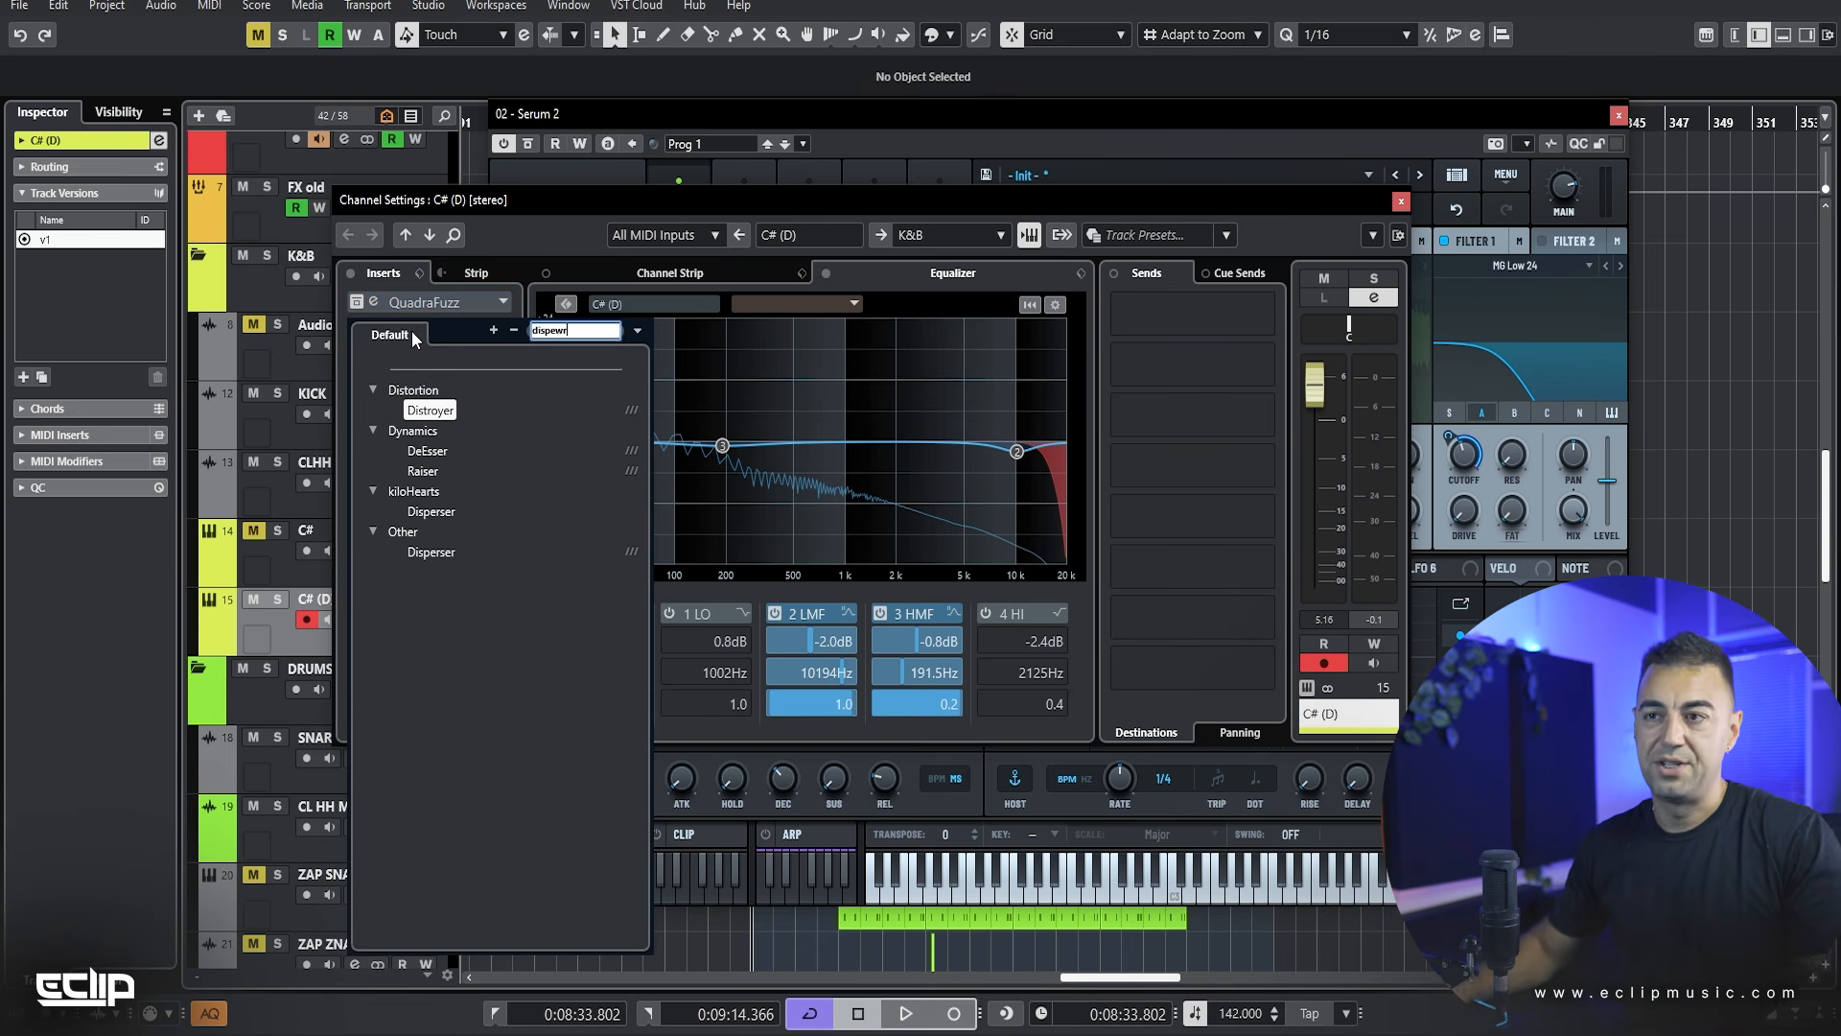
{"action": "key", "text": "BackSpace"}
{"action": "key", "text": "BackSpace"}
{"action": "key", "text": "BackSpace"}
{"action": "key", "text": "BackSpace"}
{"action": "key", "text": "BackSpace"}
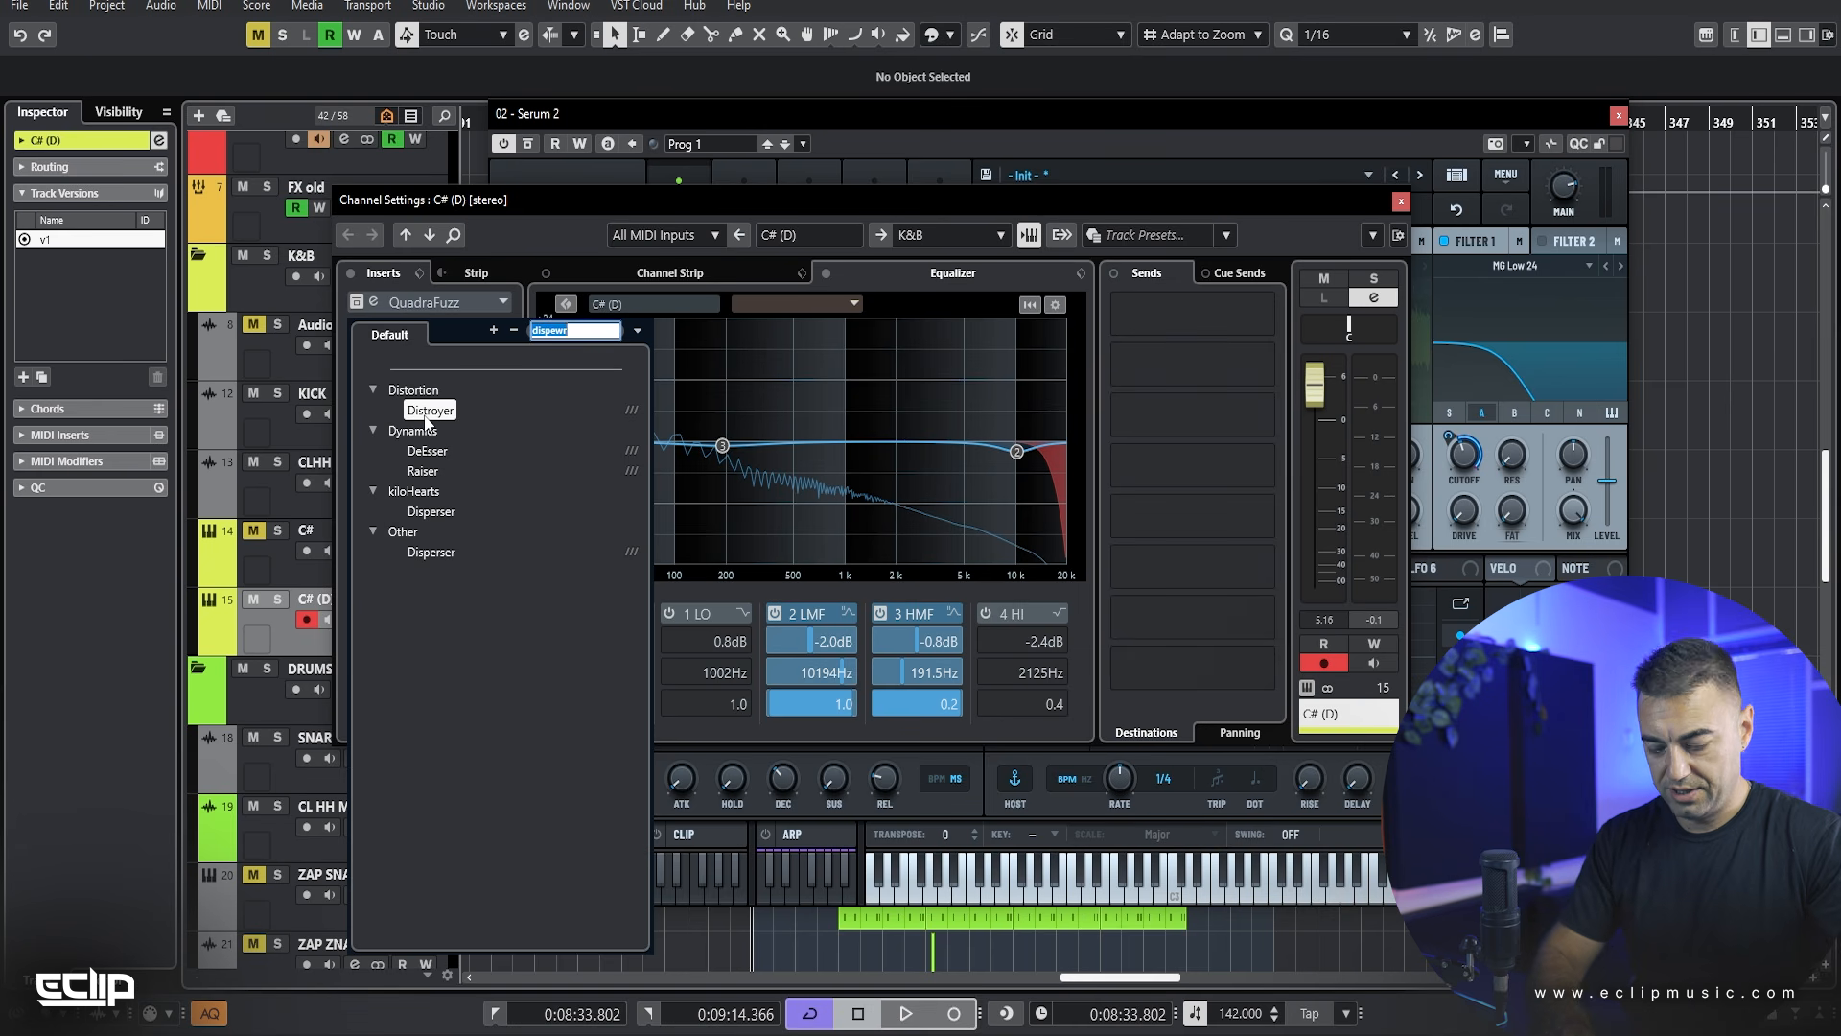
{"action": "type", "text": "eper"}
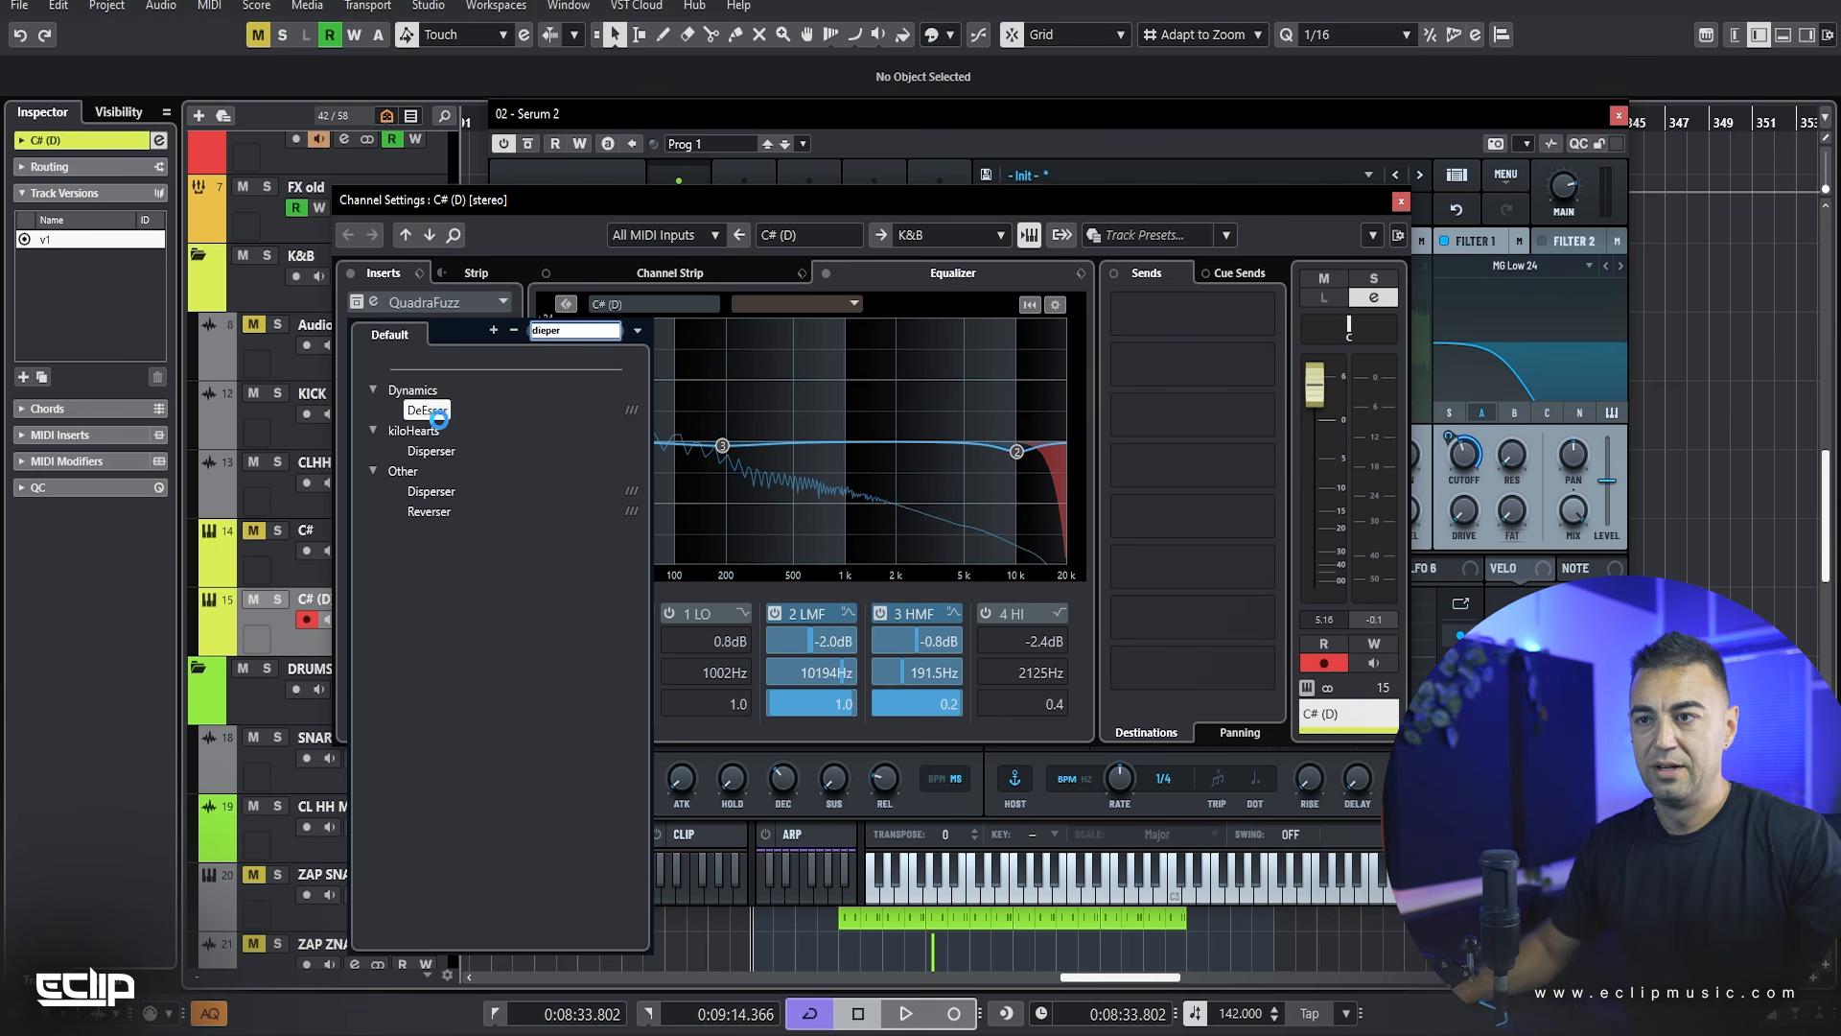
{"action": "left_click", "coordinate": [437, 452]}
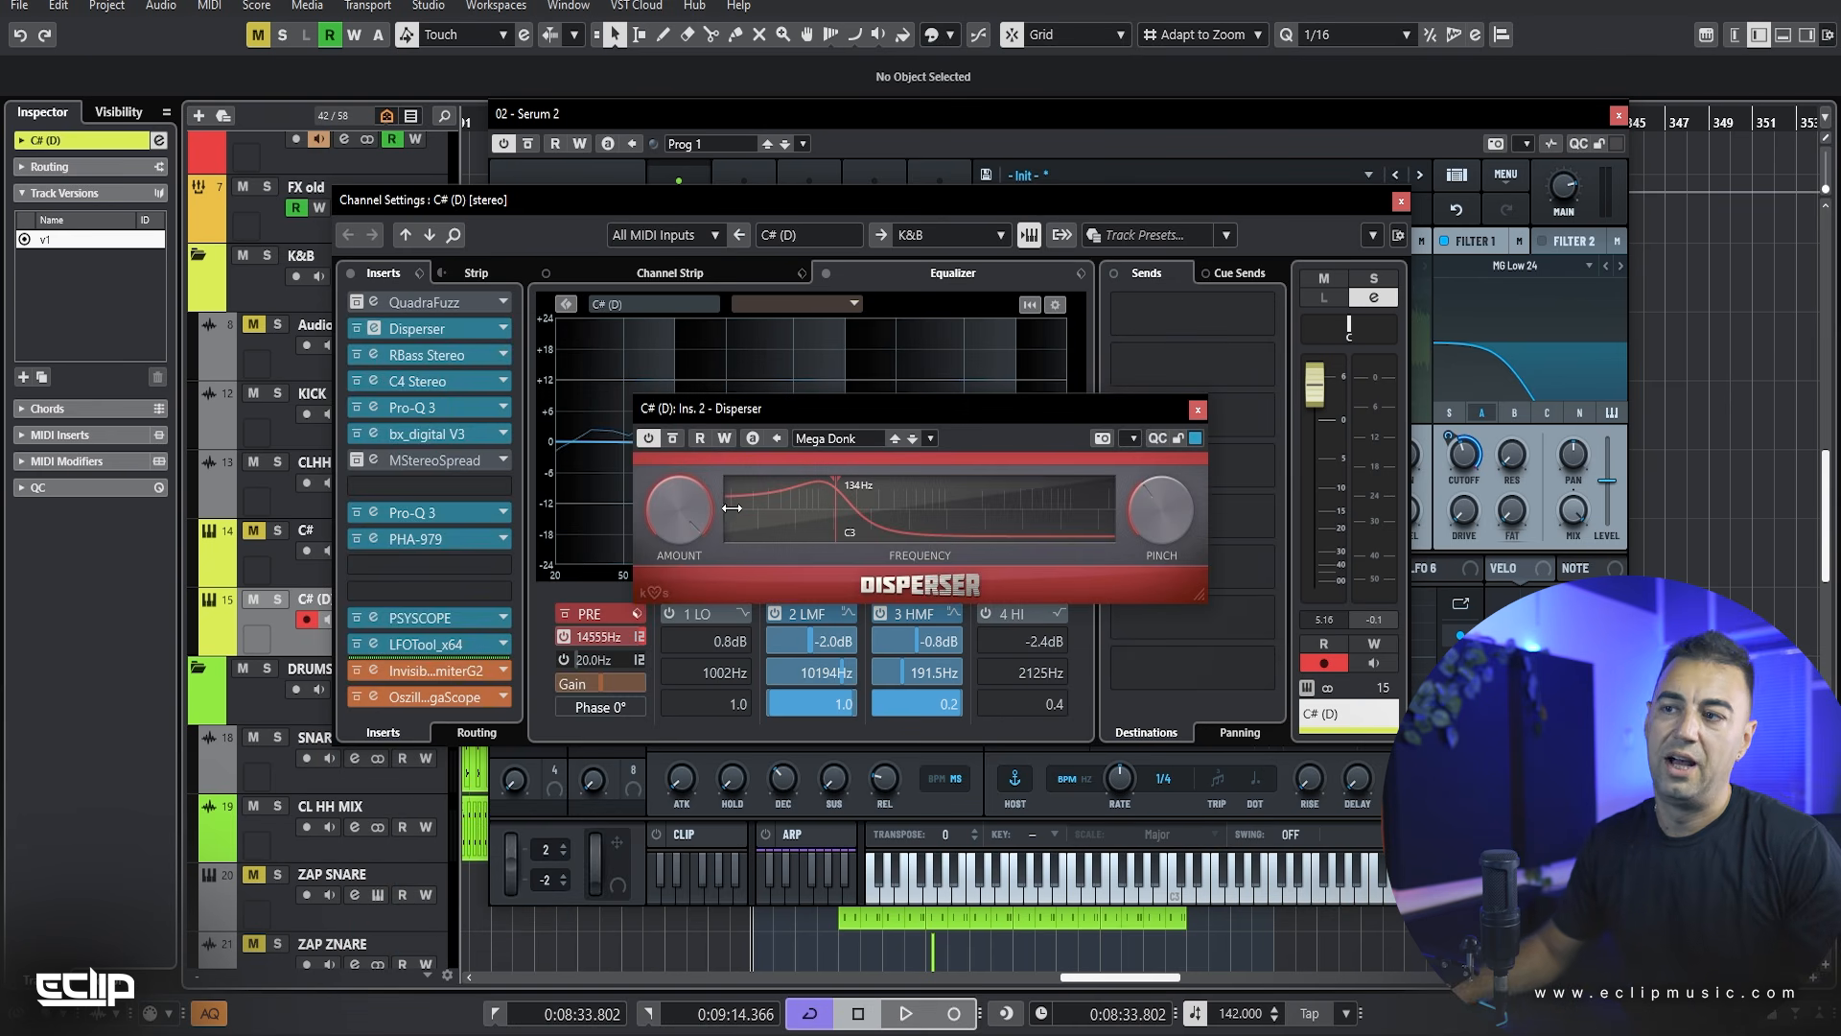
Step: Lower Disperser's amount and pinch, set its frequency to about 38.7 Hz, and solo the C# (D) track
{"action": "mouse_move", "coordinate": [640, 495]}
{"action": "left_mouse_down"}
{"action": "mouse_move", "coordinate": [641, 537]}
{"action": "mouse_move", "coordinate": [667, 507]}
{"action": "left_mouse_up"}
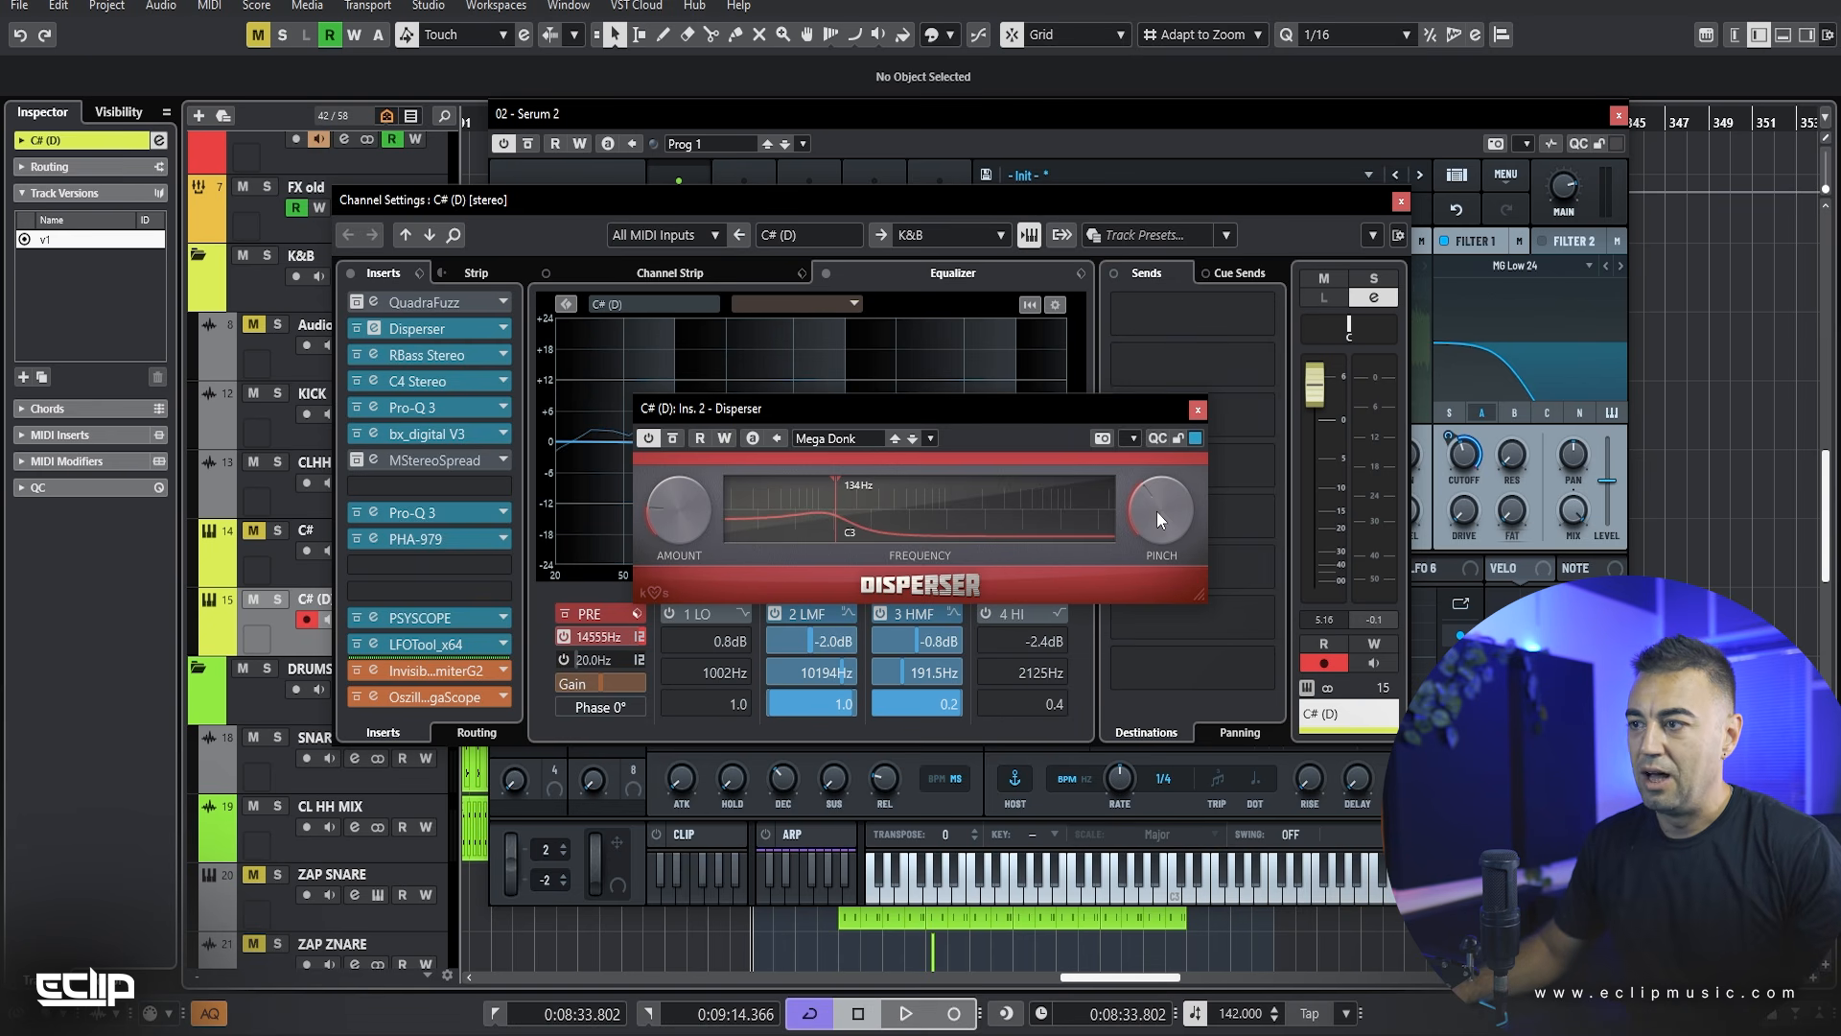
{"action": "left_click_drag", "start_coordinate": [1158, 516], "coordinate": [1159, 614]}
{"action": "left_click_drag", "start_coordinate": [838, 501], "coordinate": [767, 489]}
{"action": "key", "text": "s"}
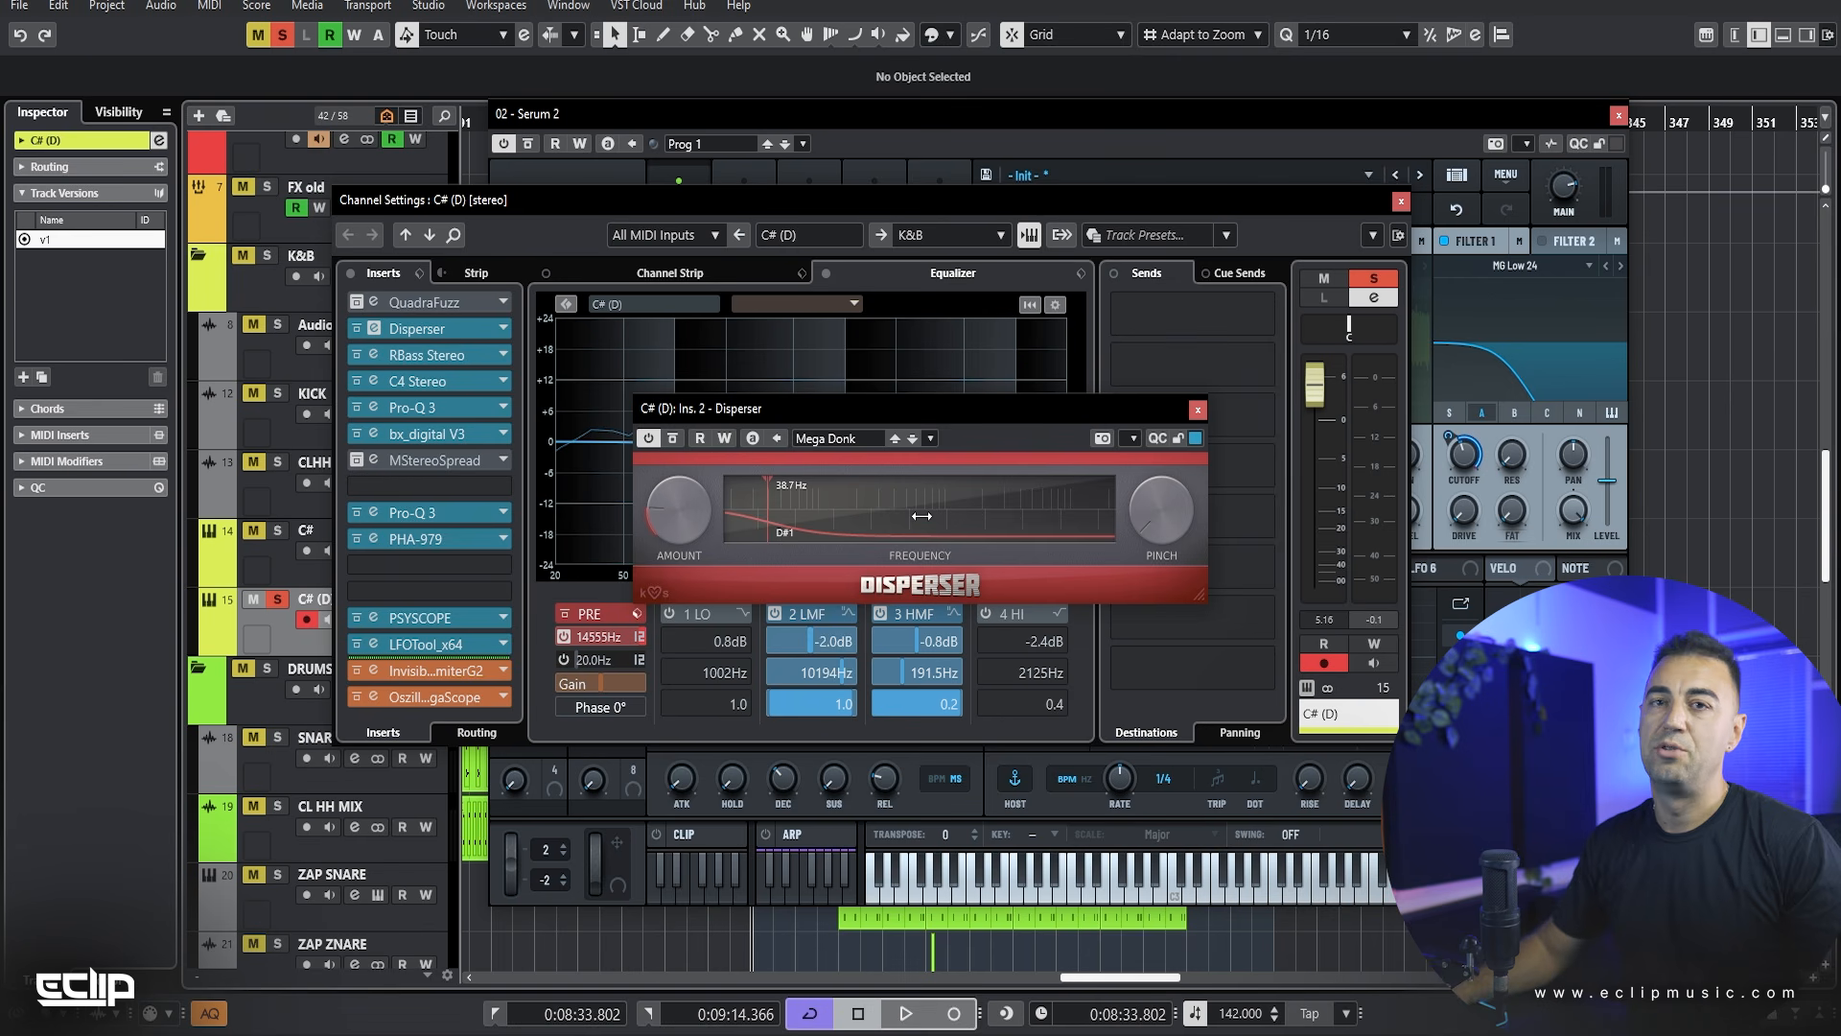
Step: Move the Serum 2 window aside, and bypass Disperser and reactivate QuadraFuzz in the C# (D) inserts
{"action": "left_click_drag", "start_coordinate": [913, 407], "coordinate": [1085, 389]}
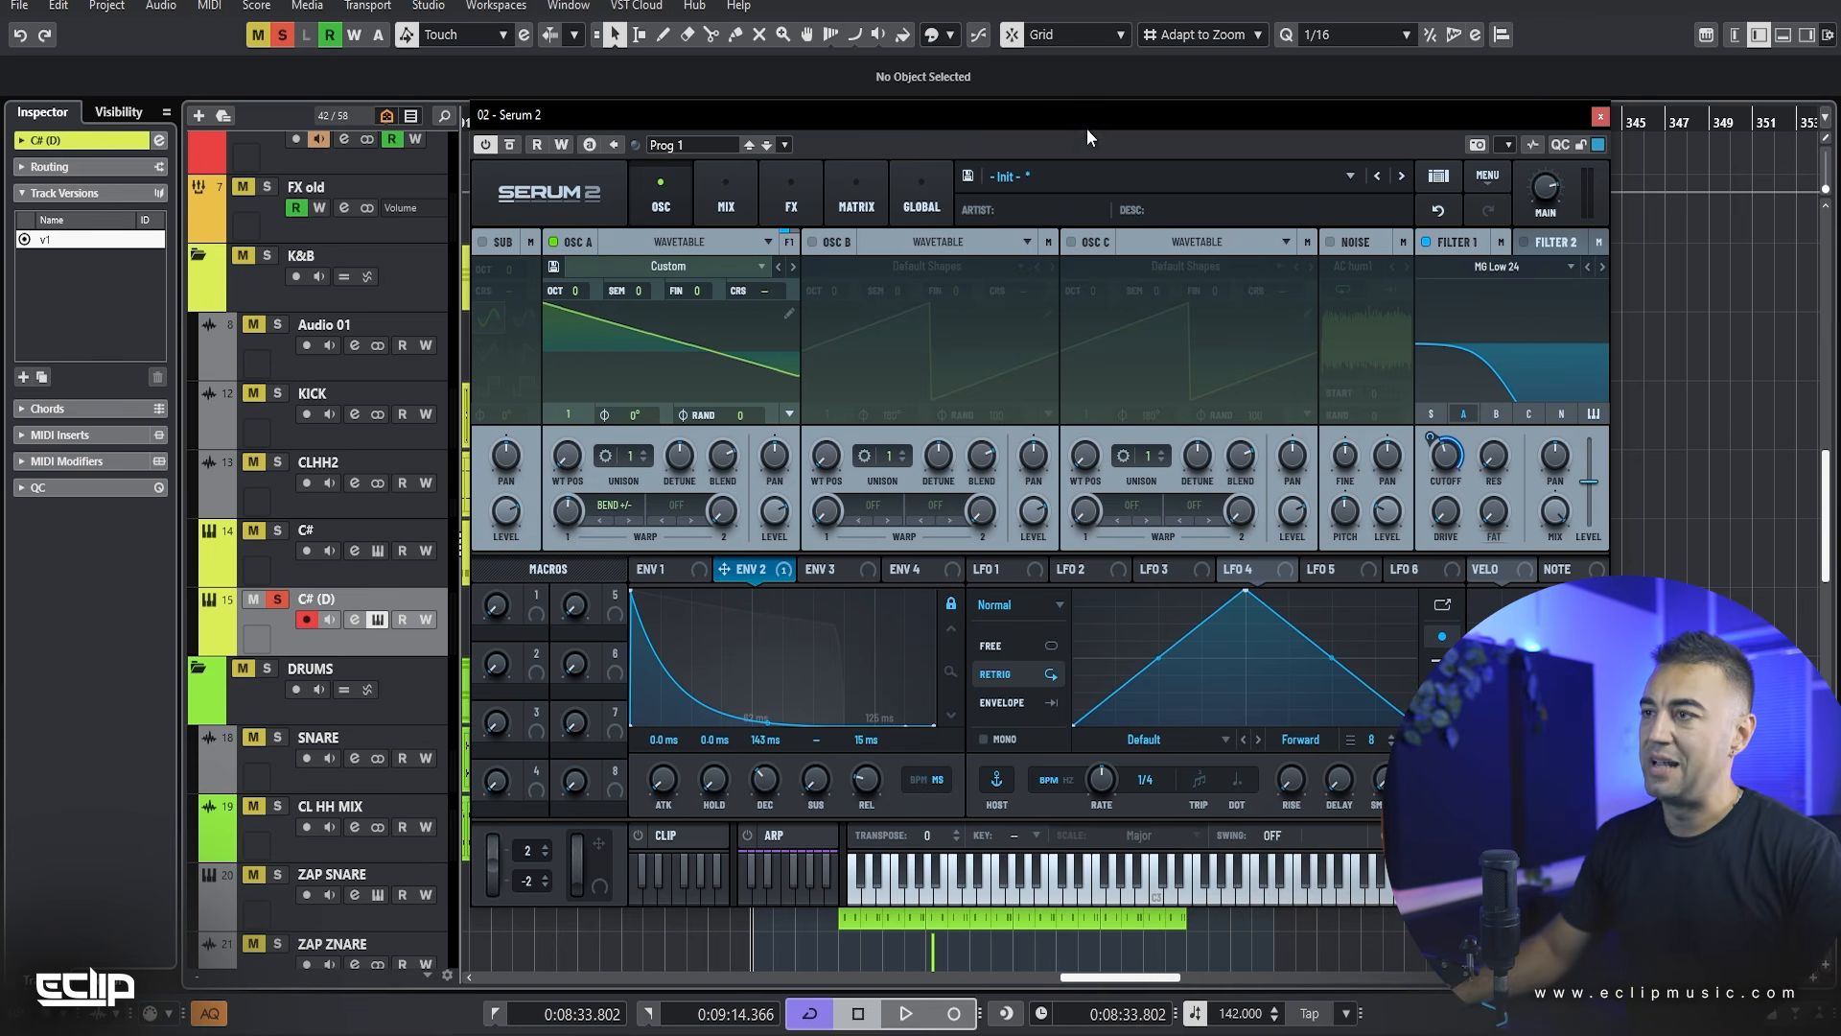
{"action": "left_click_drag", "start_coordinate": [1086, 122], "coordinate": [1158, 94]}
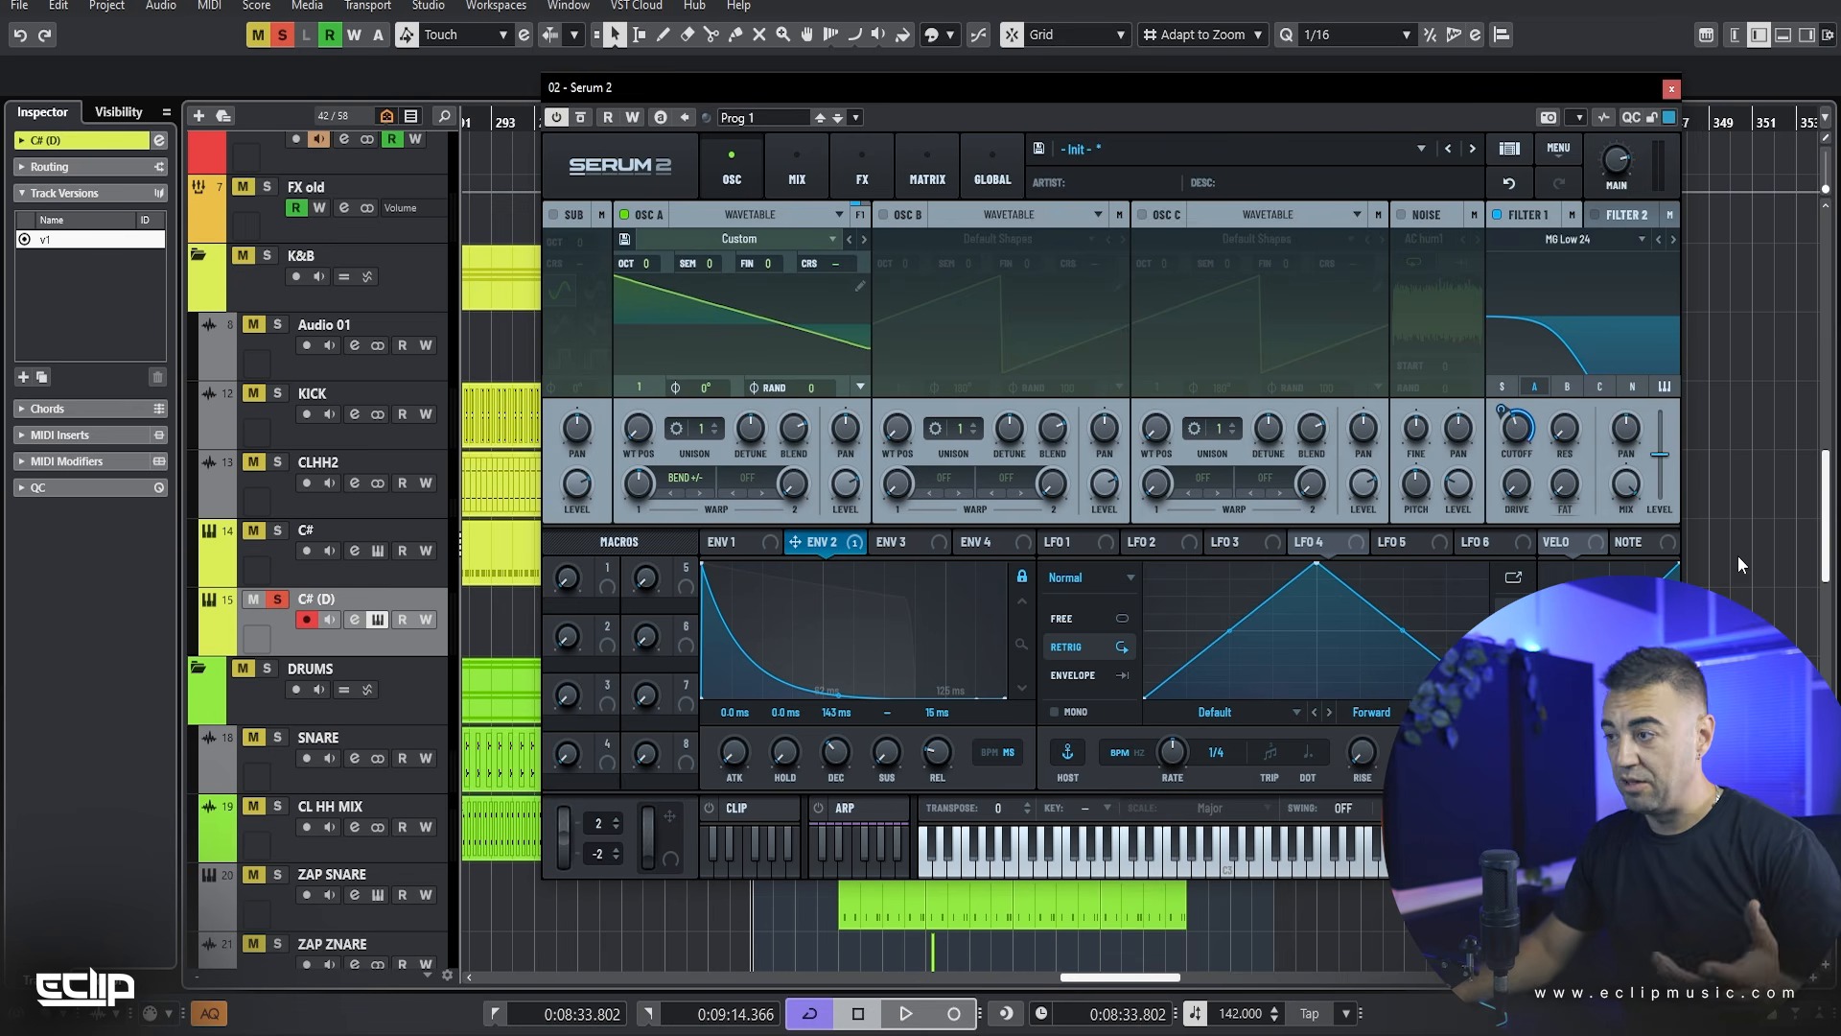
{"action": "left_click_drag", "start_coordinate": [751, 94], "coordinate": [931, 166]}
{"action": "left_click", "coordinate": [355, 620]}
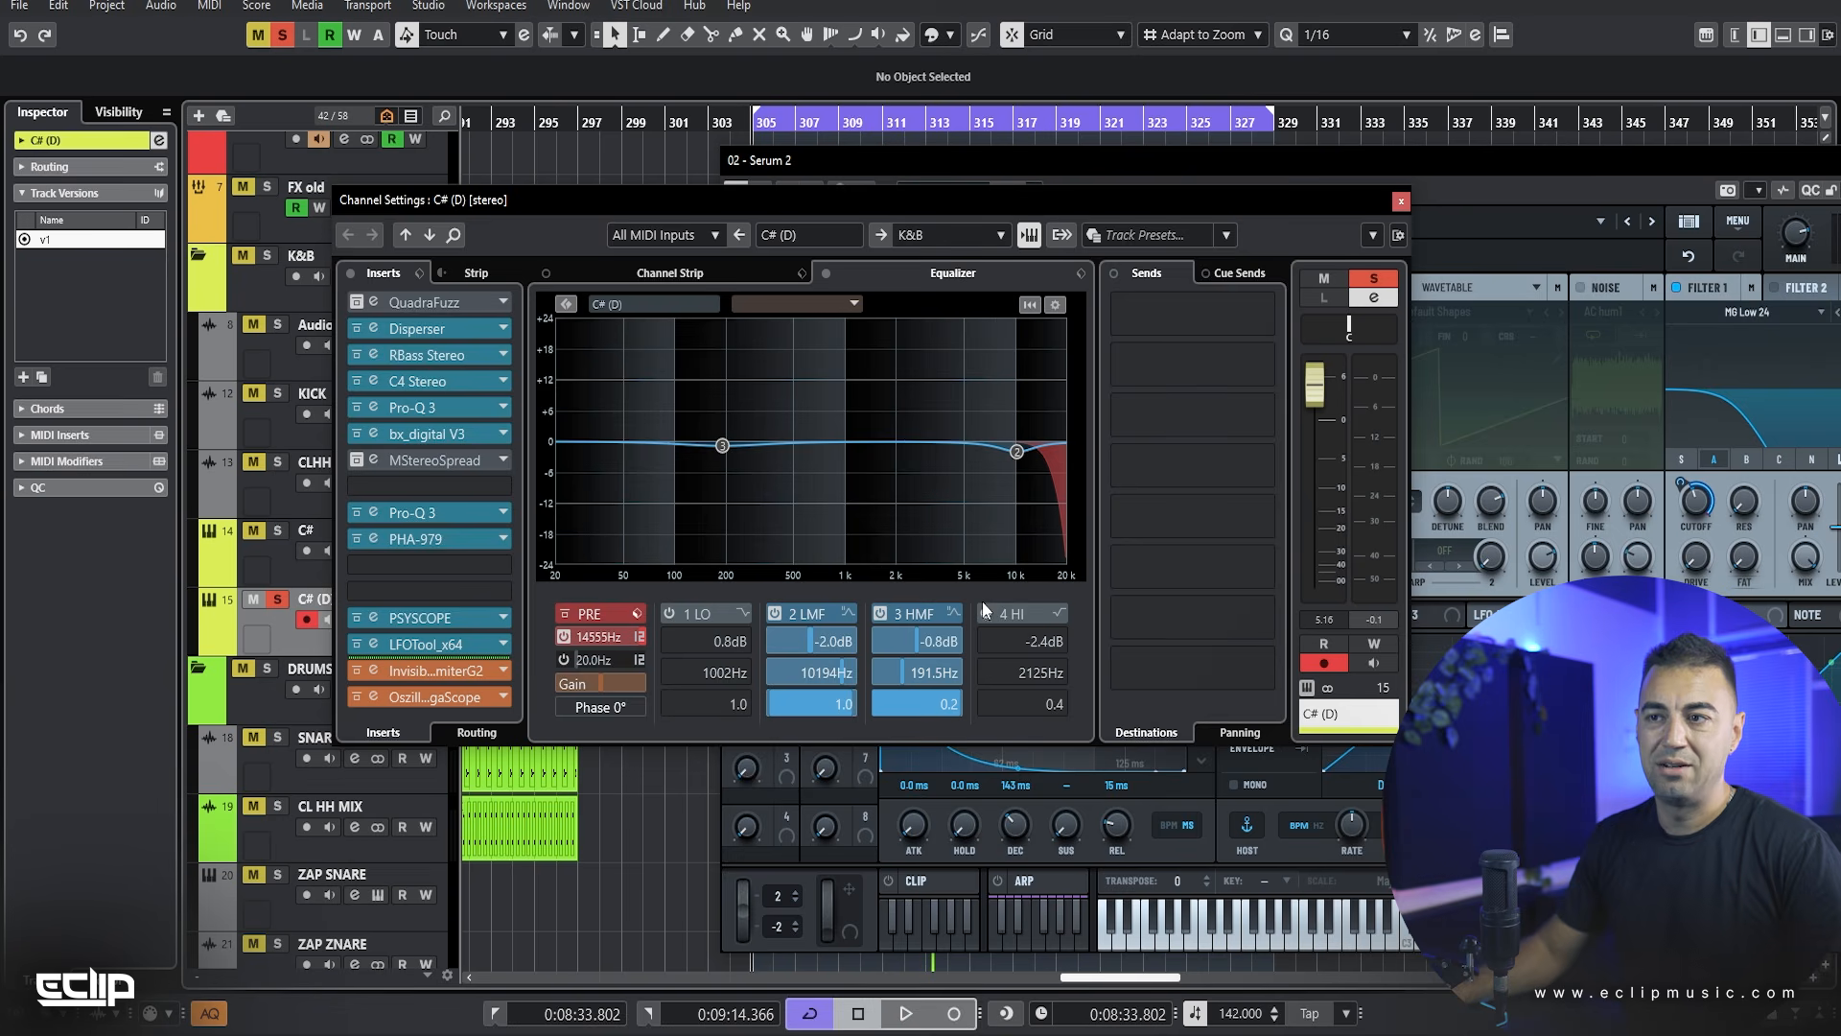
{"action": "left_click", "coordinate": [357, 328]}
Step: Inspect the RBass, C4, first Pro-Q 3 and PHA-979 inserts on the C# (D) channel one after another
{"action": "left_click", "coordinate": [374, 355]}
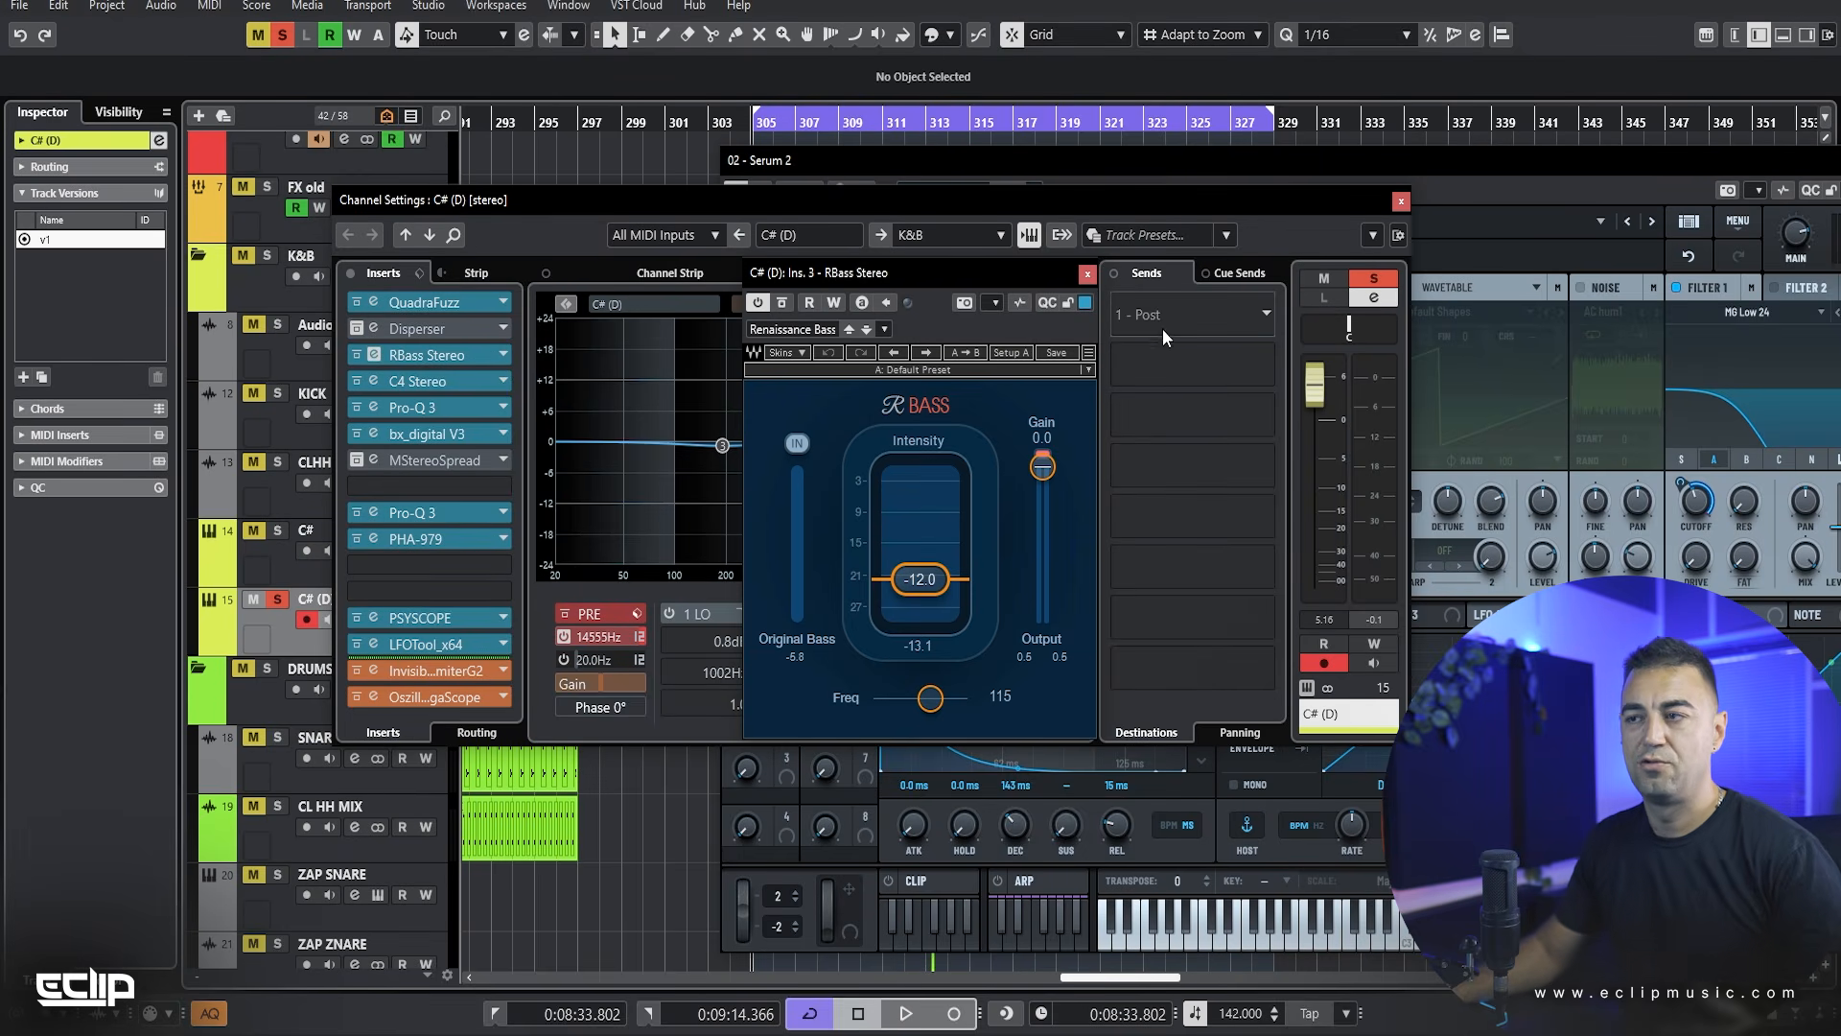
{"action": "left_click", "coordinate": [1088, 274]}
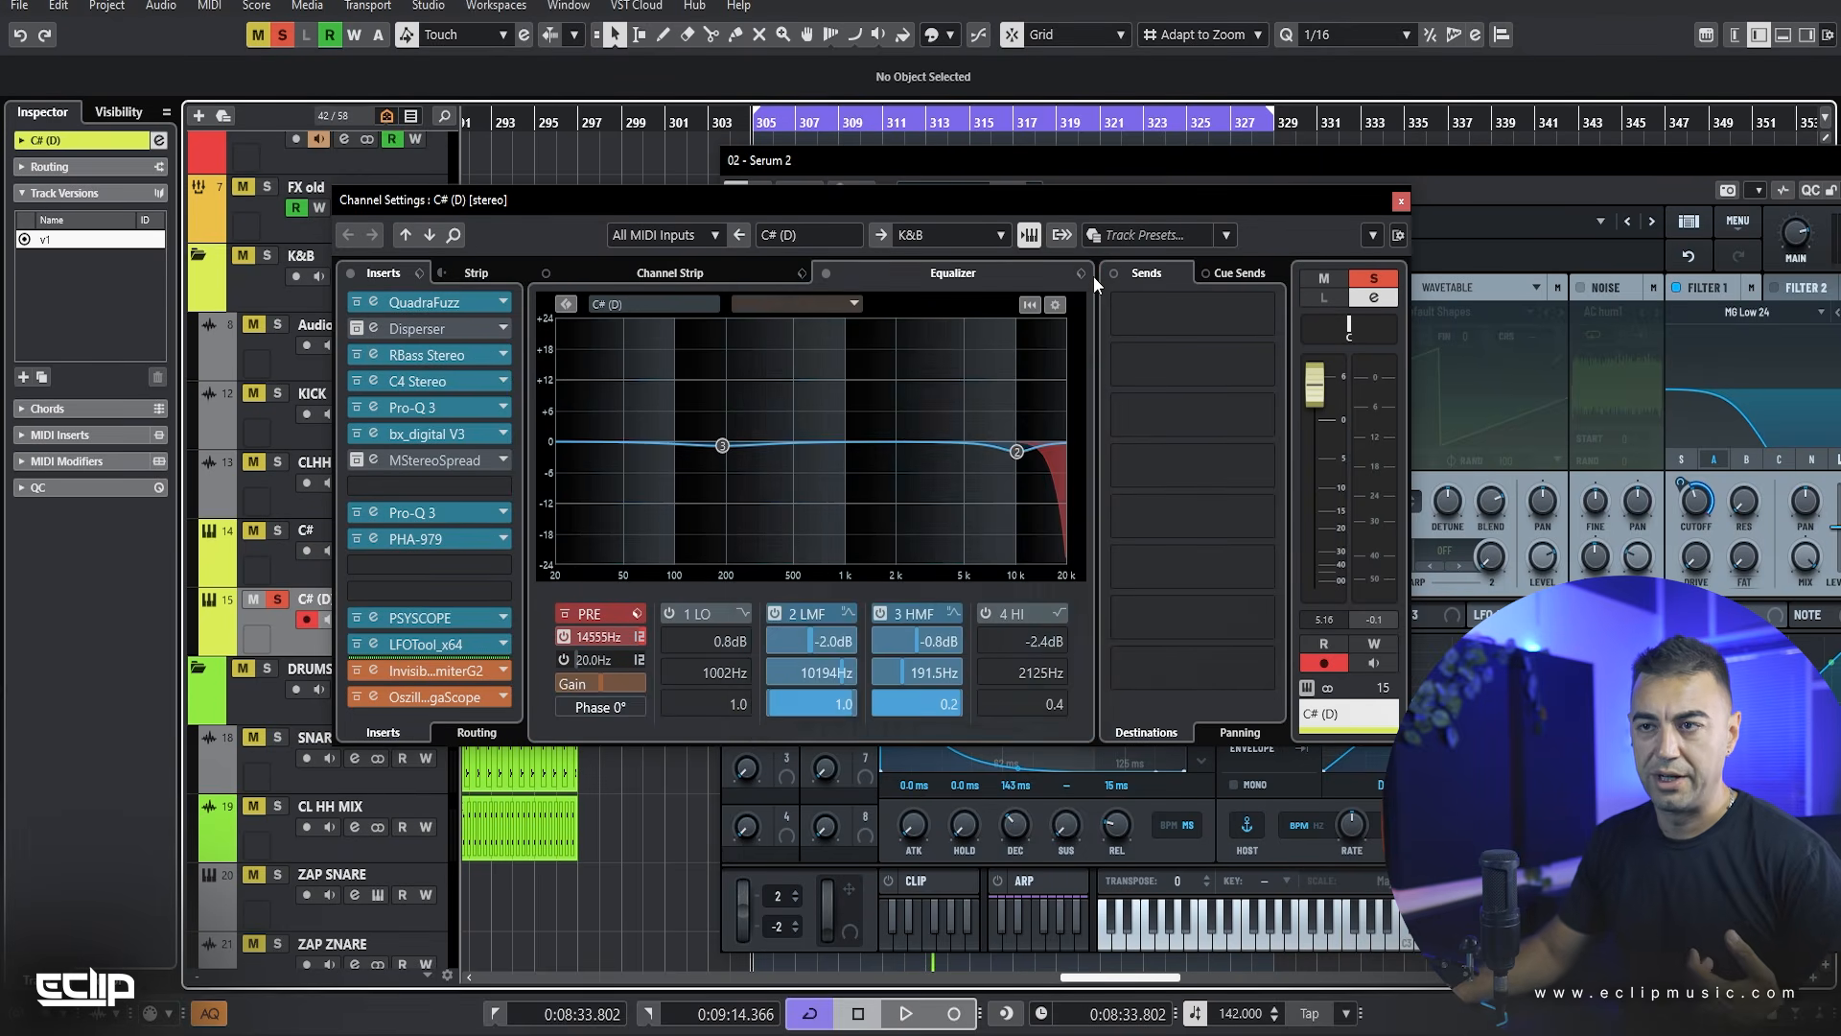
{"action": "left_click", "coordinate": [375, 380]}
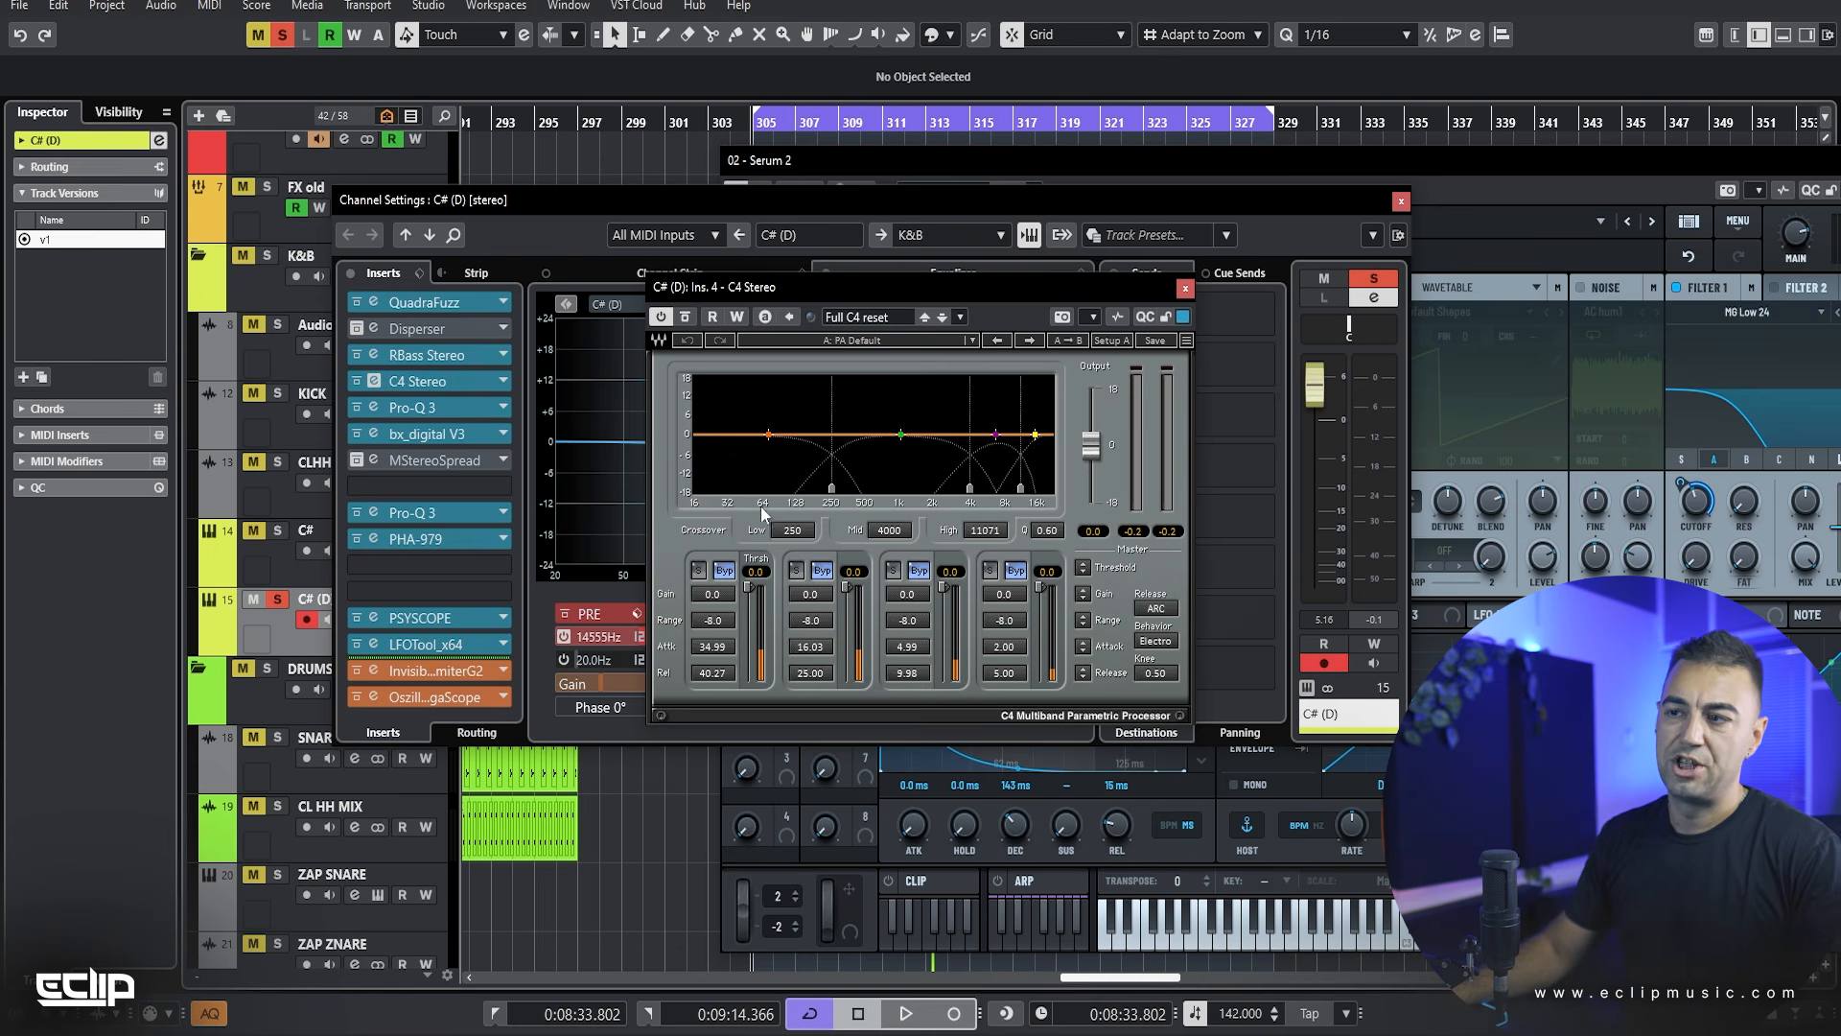
{"action": "left_click", "coordinate": [1182, 287]}
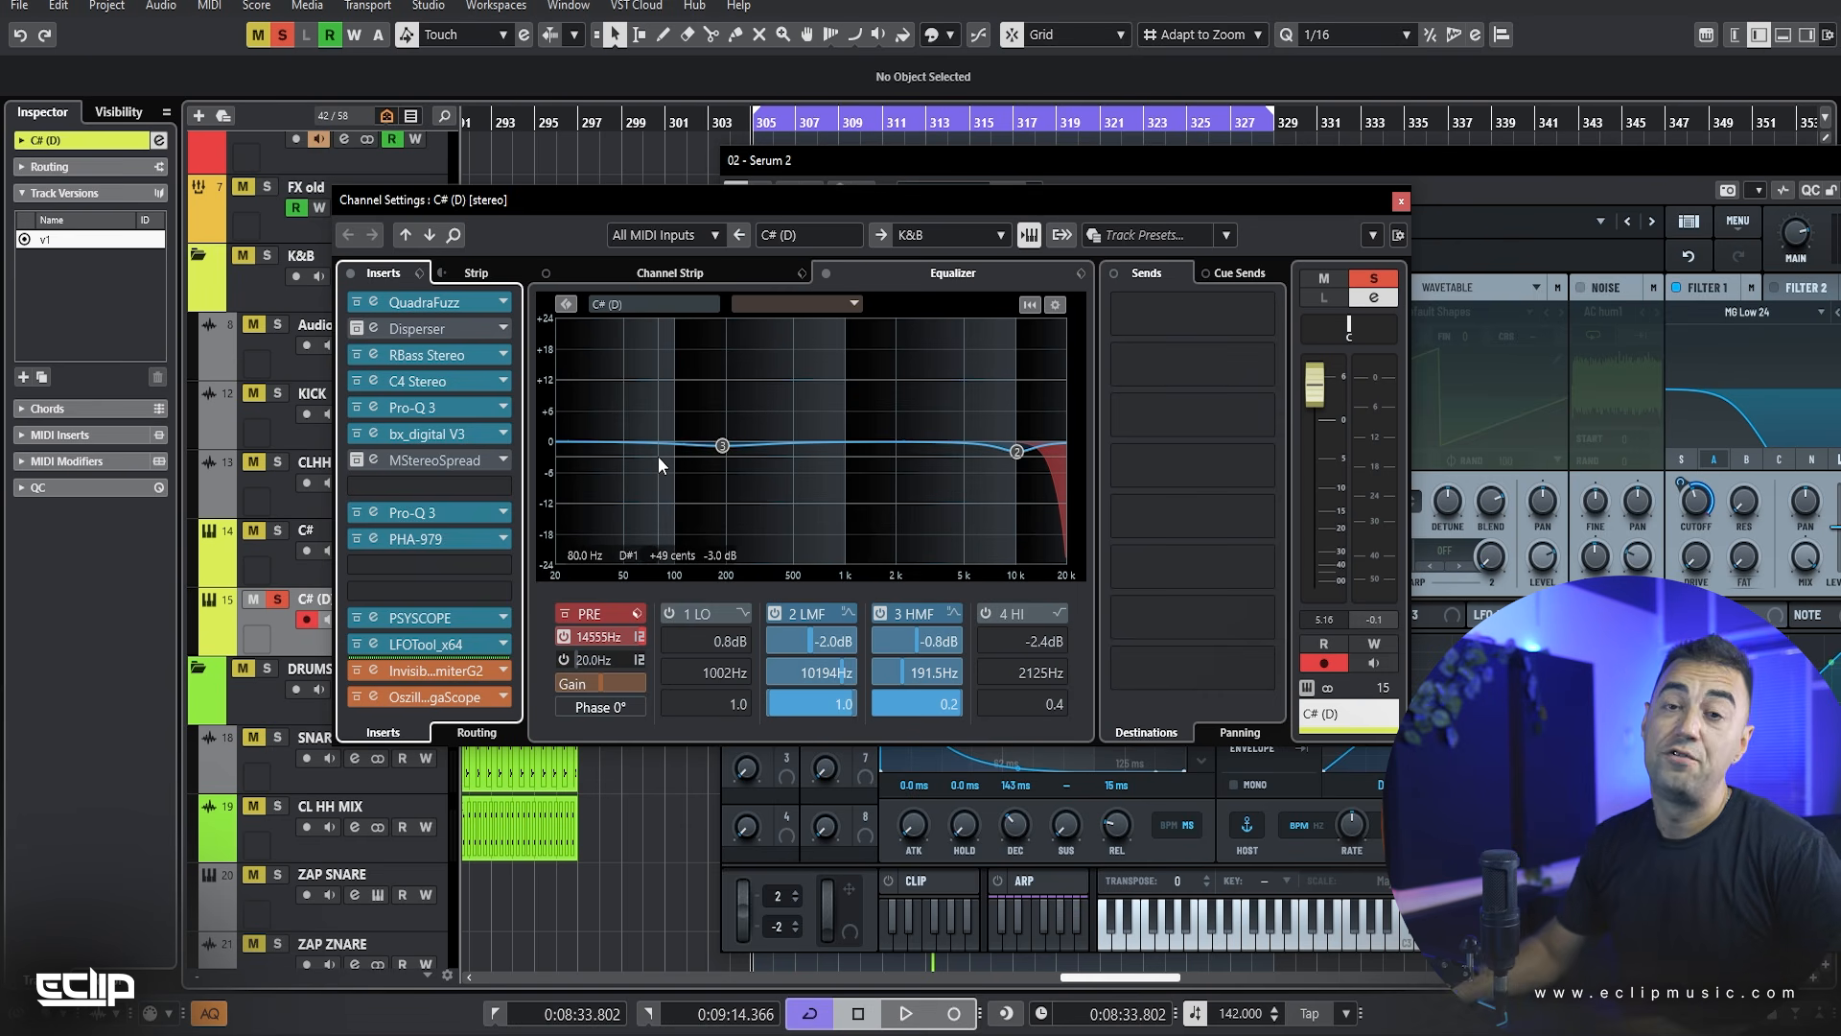
{"action": "left_click", "coordinate": [373, 407]}
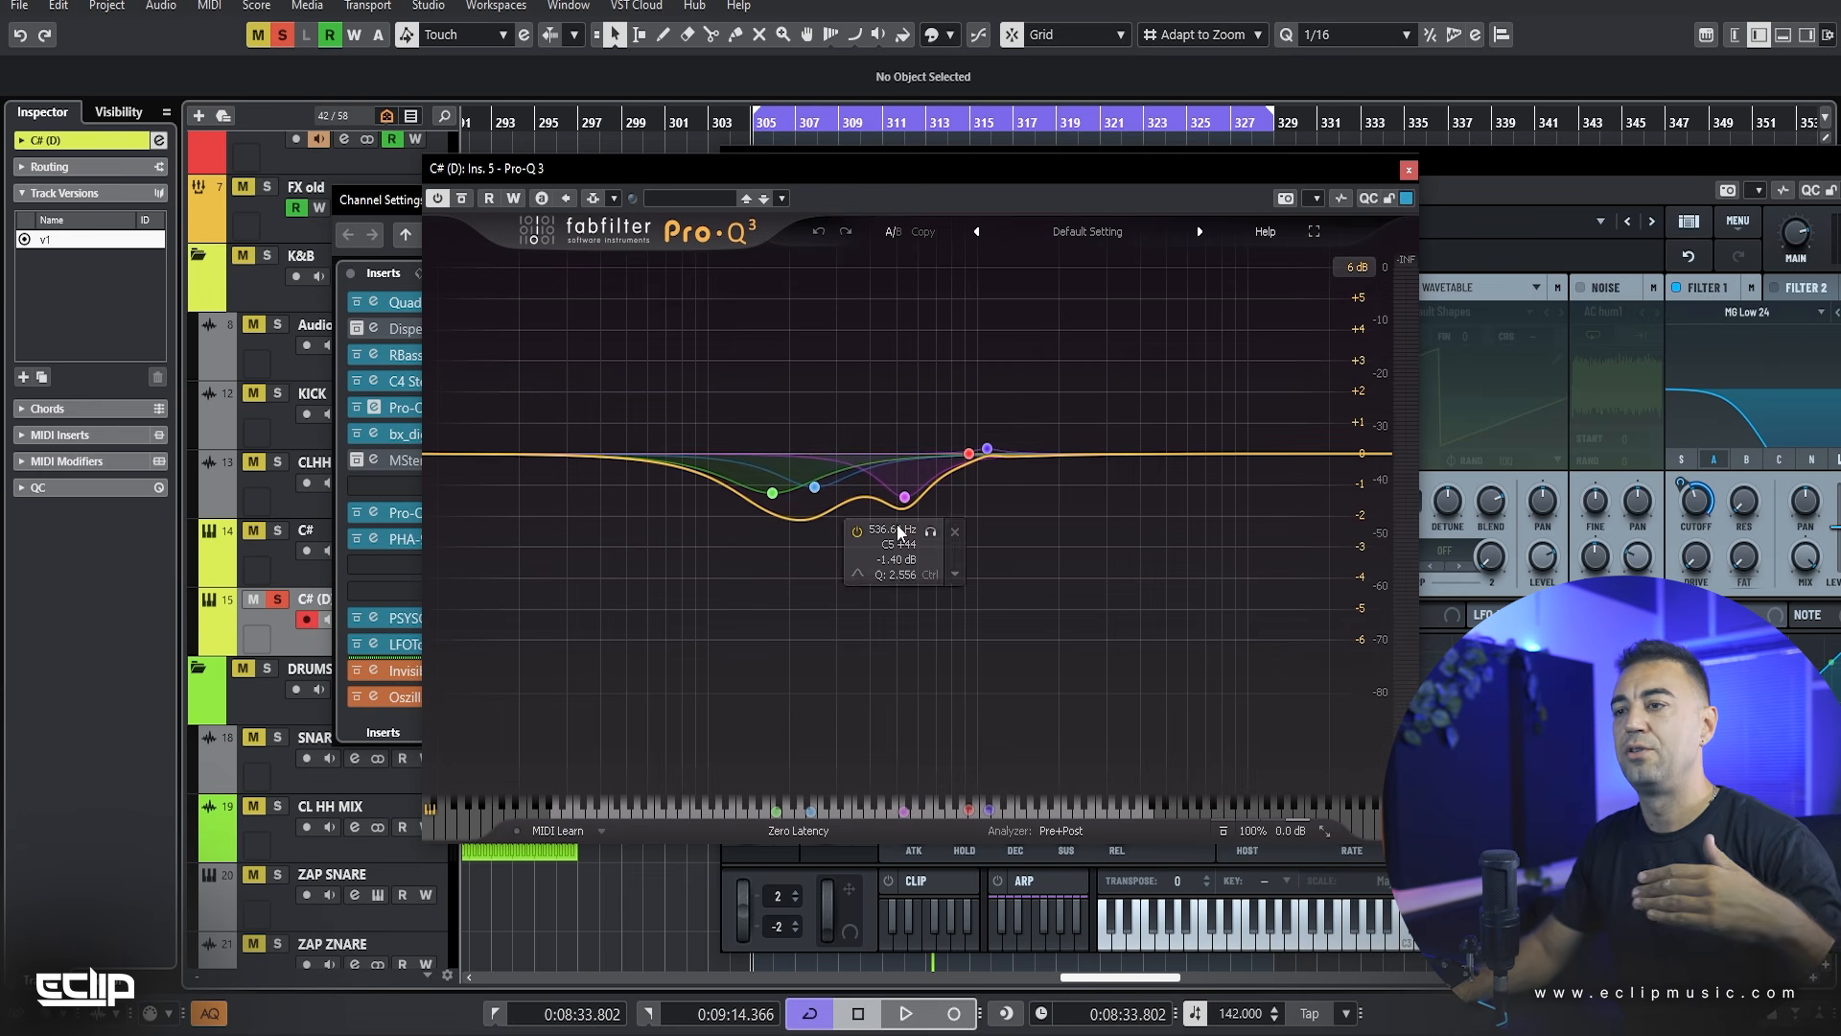
{"action": "left_click", "coordinate": [1407, 168]}
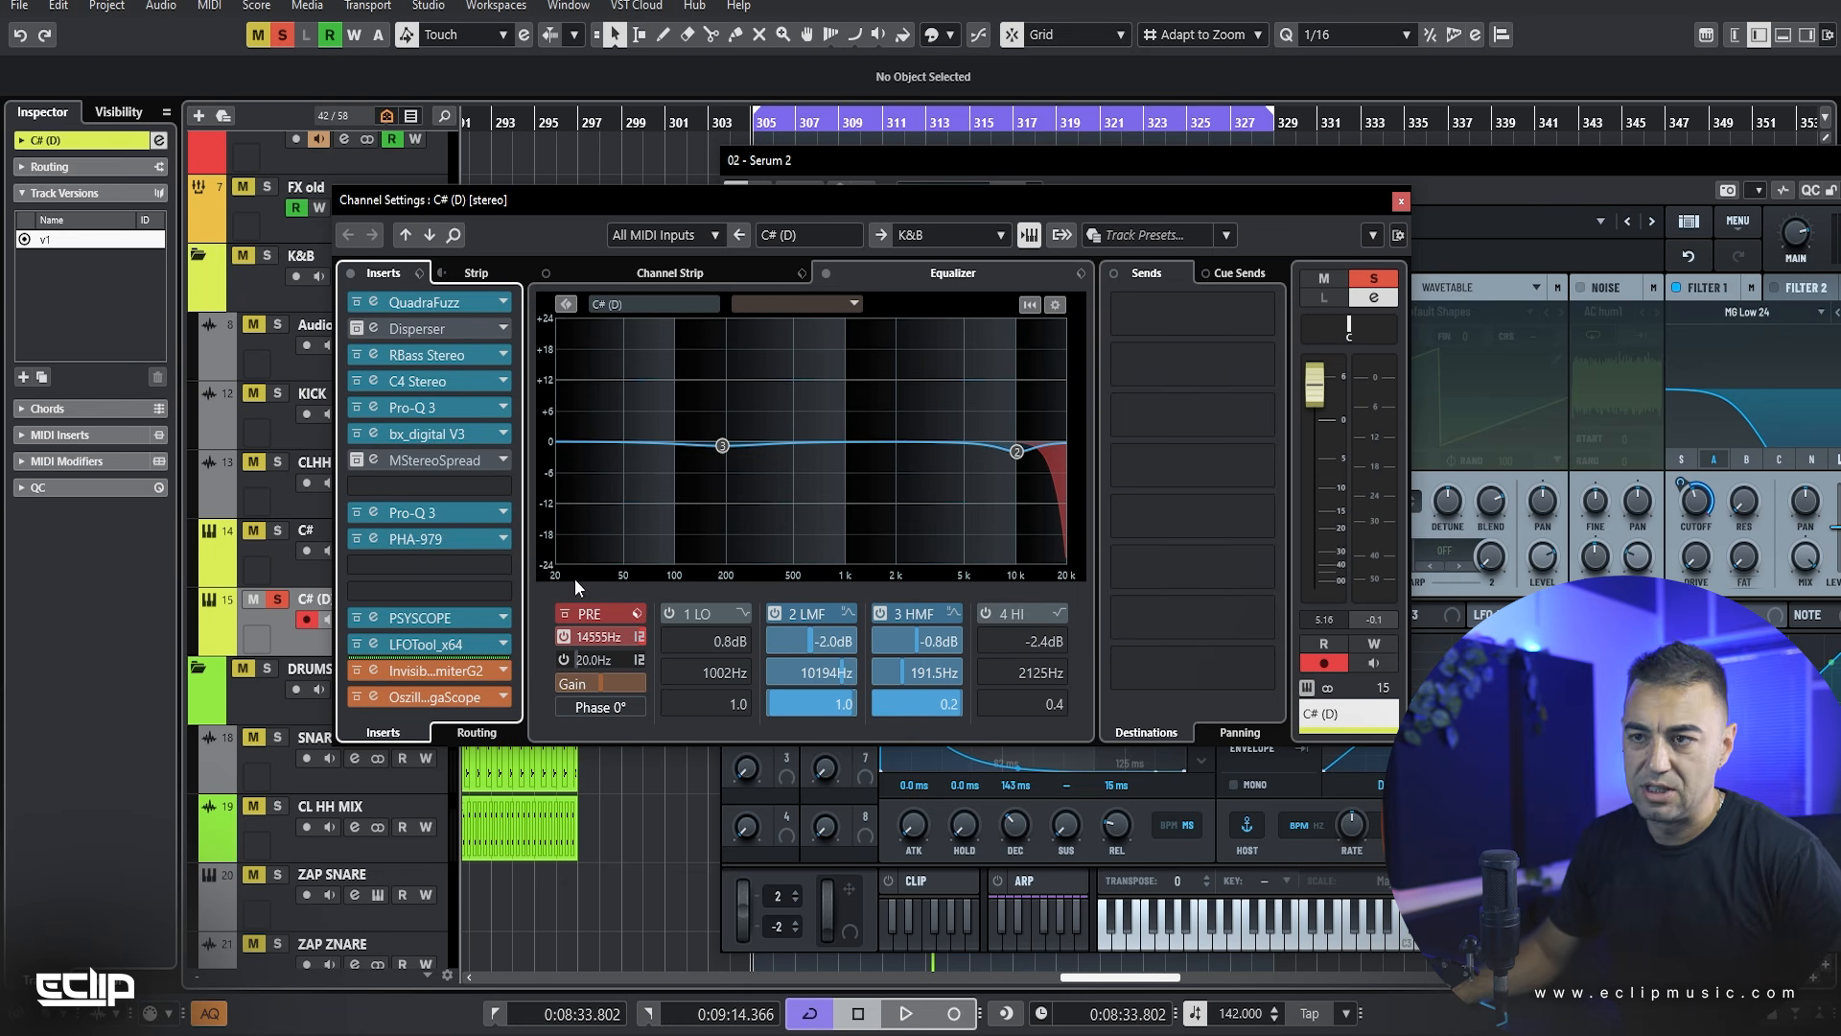
{"action": "left_click", "coordinate": [375, 538]}
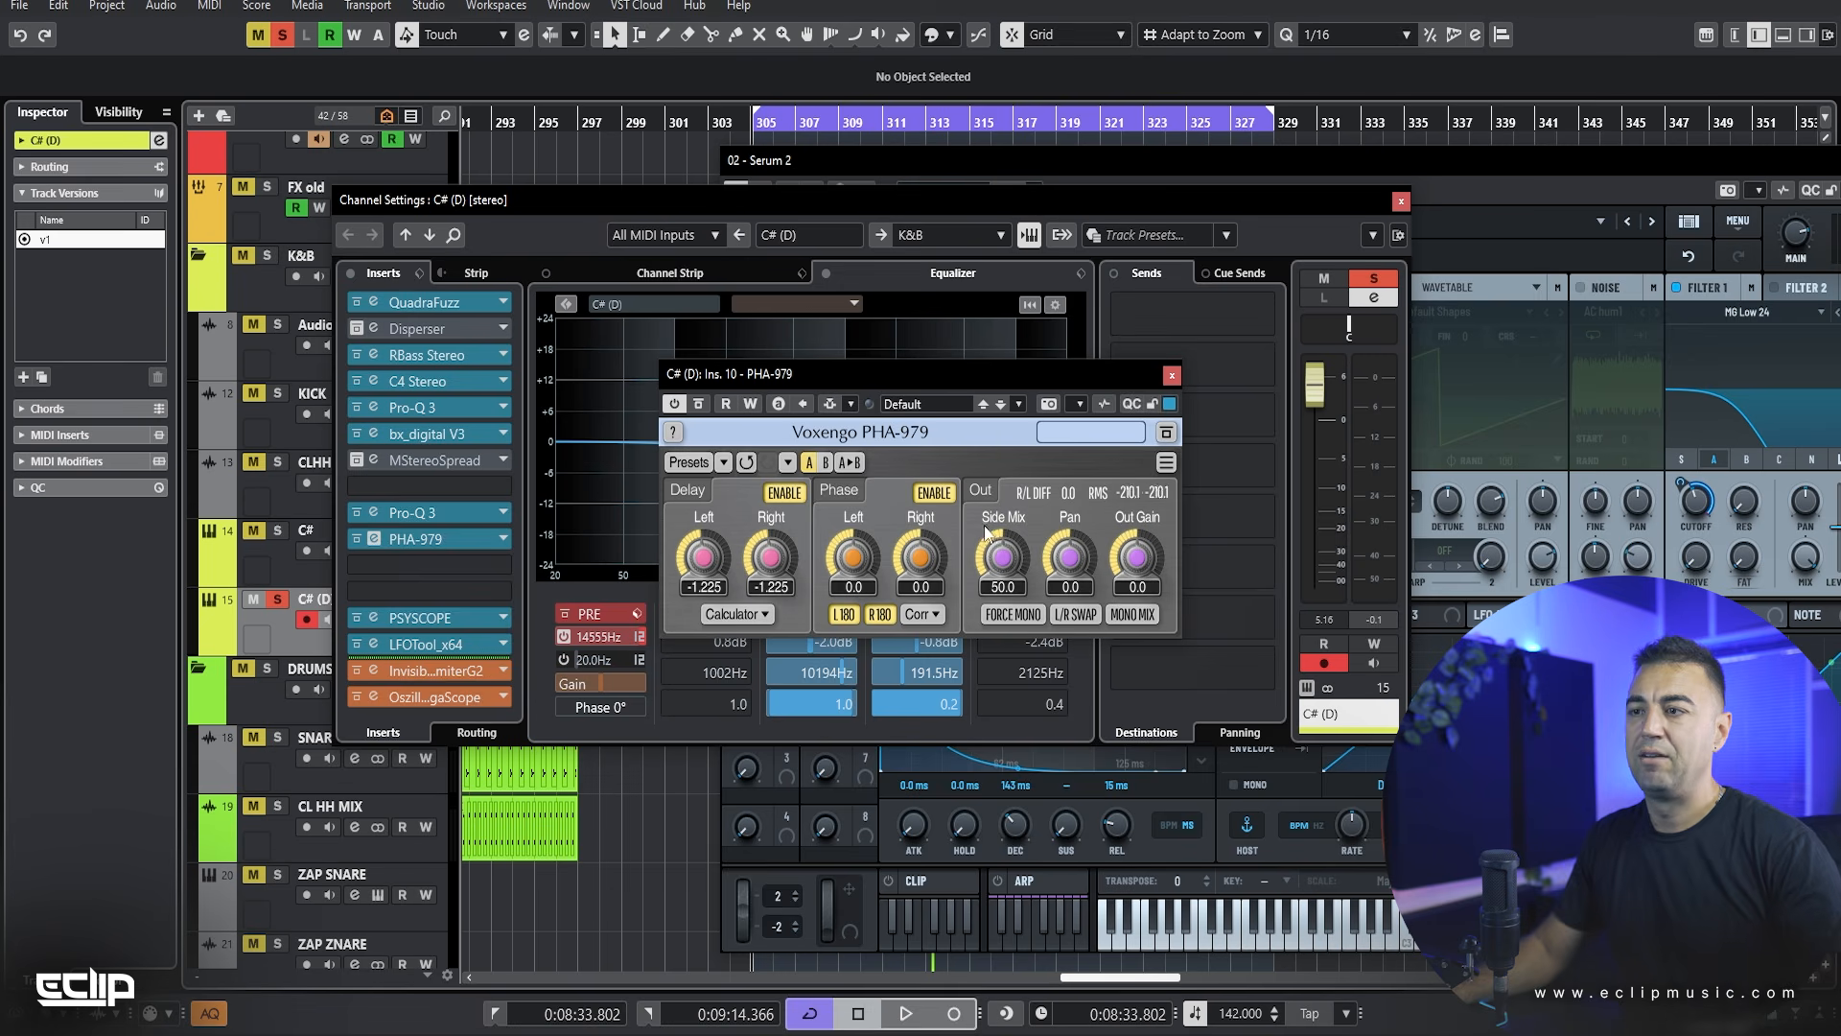
Step: Activate the MStereoSpread insert on C# (D), and close the channel settings and PHA-979 windows
{"action": "left_click", "coordinate": [359, 460]}
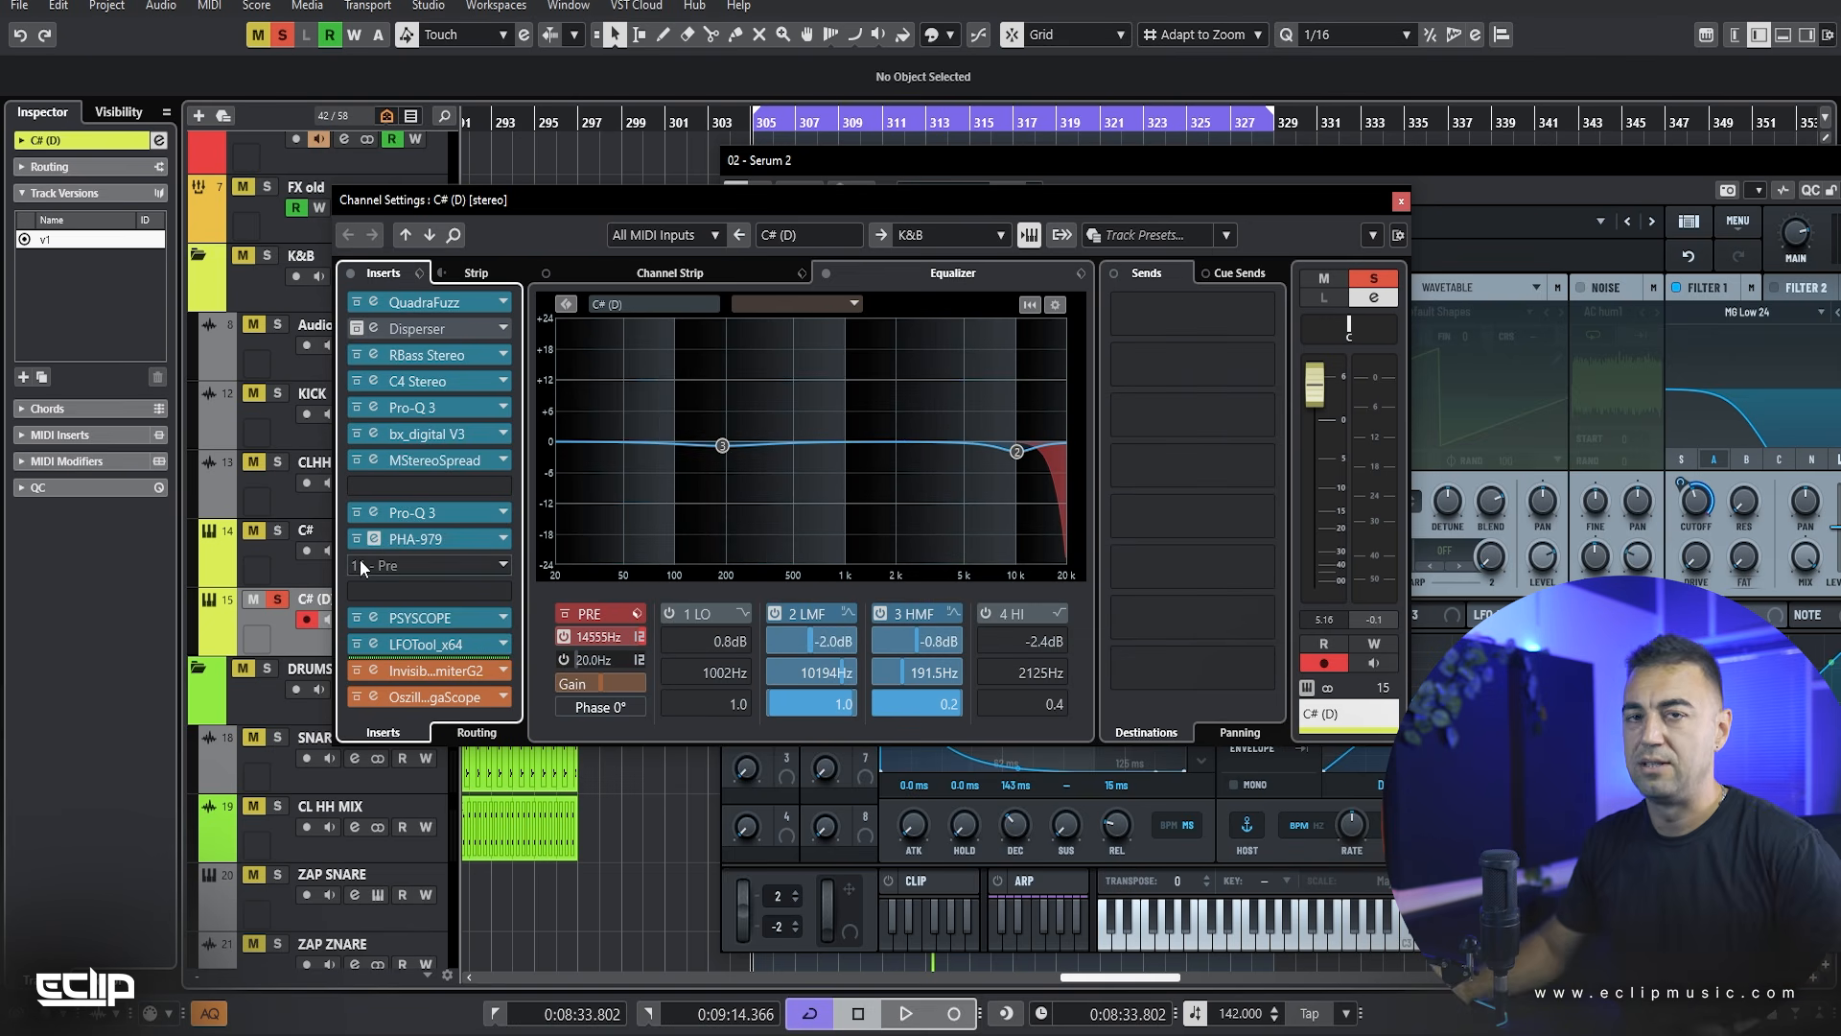
{"action": "left_click", "coordinate": [1401, 202]}
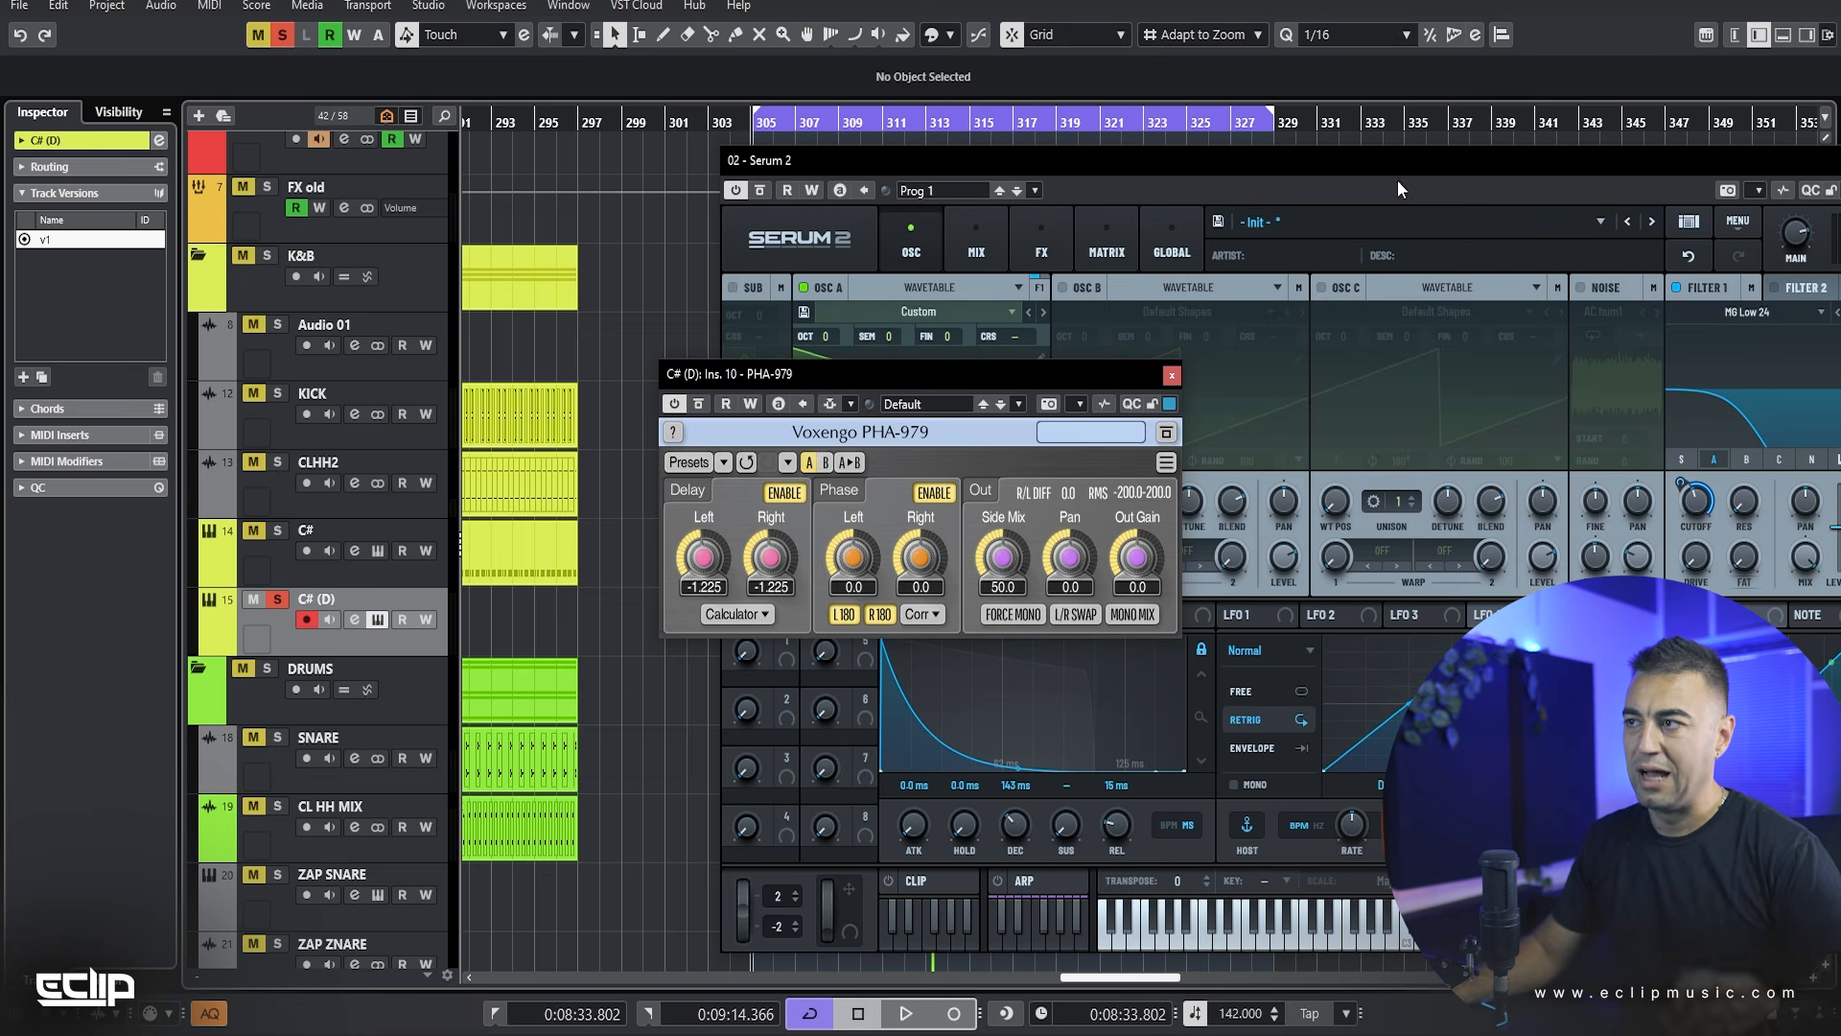
{"action": "left_click", "coordinate": [1172, 375]}
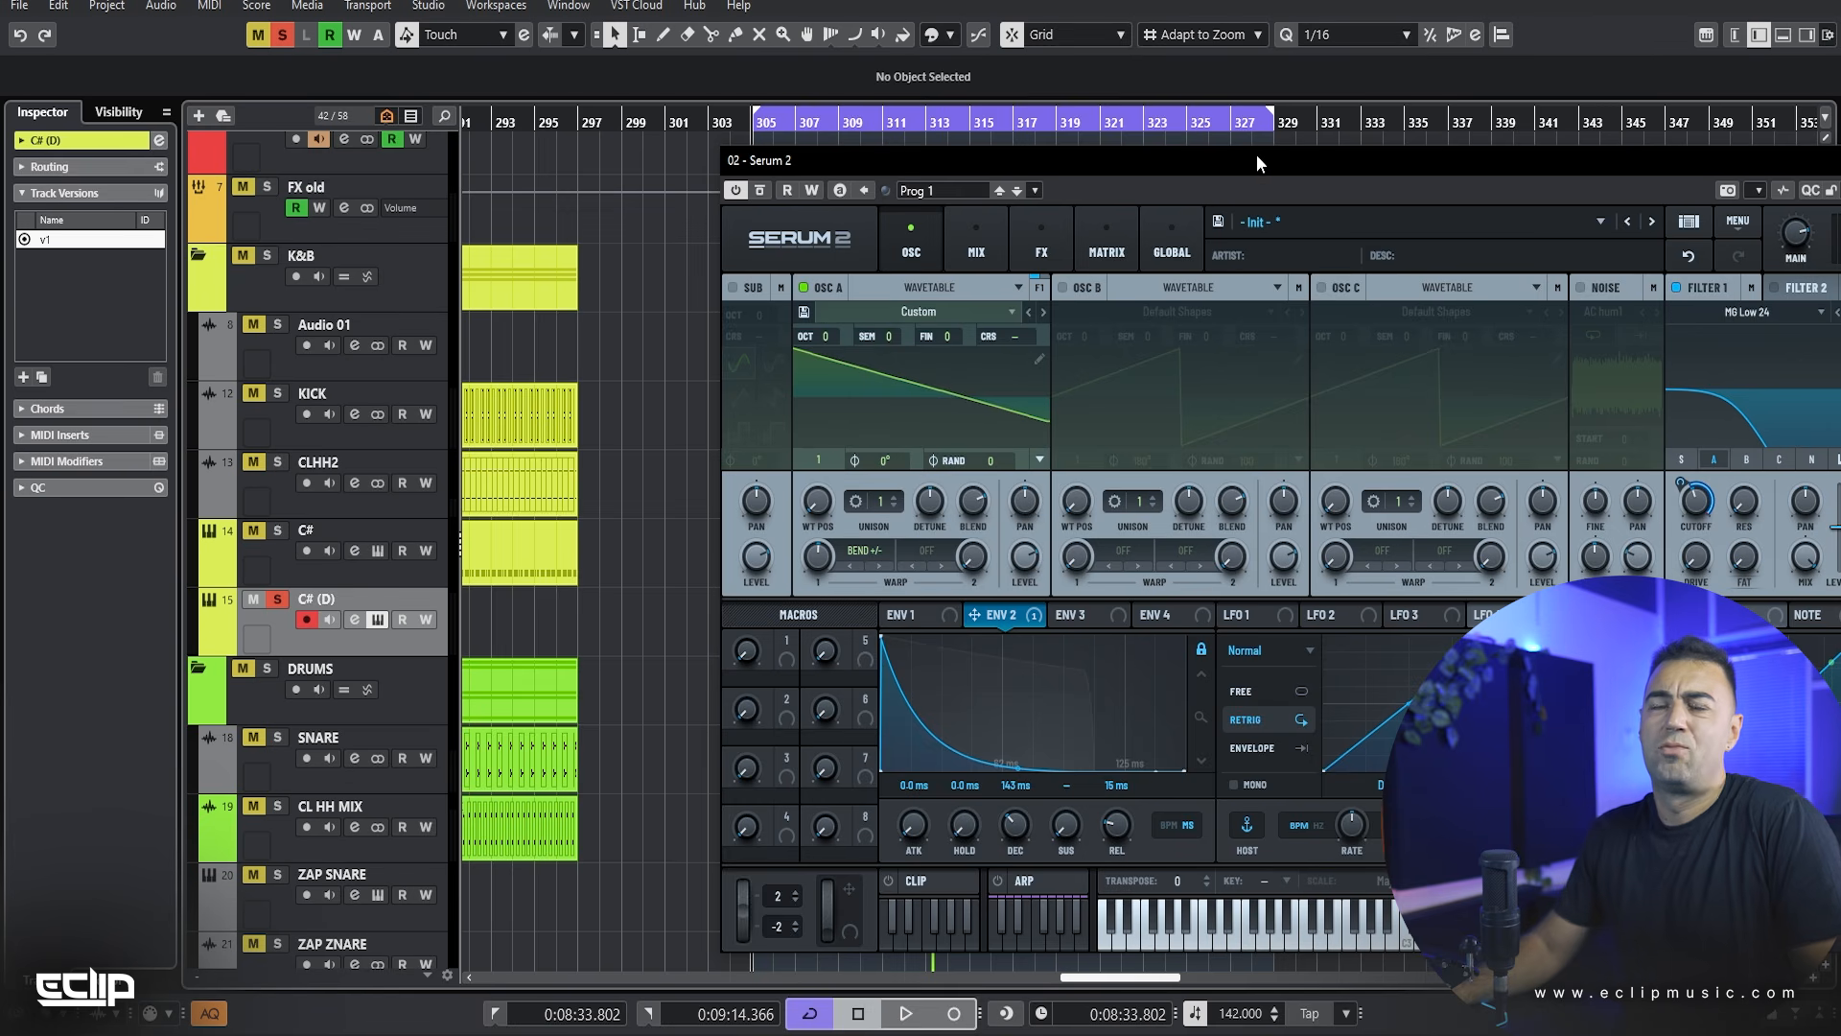
{"action": "left_click_drag", "start_coordinate": [1256, 154], "coordinate": [978, 76]}
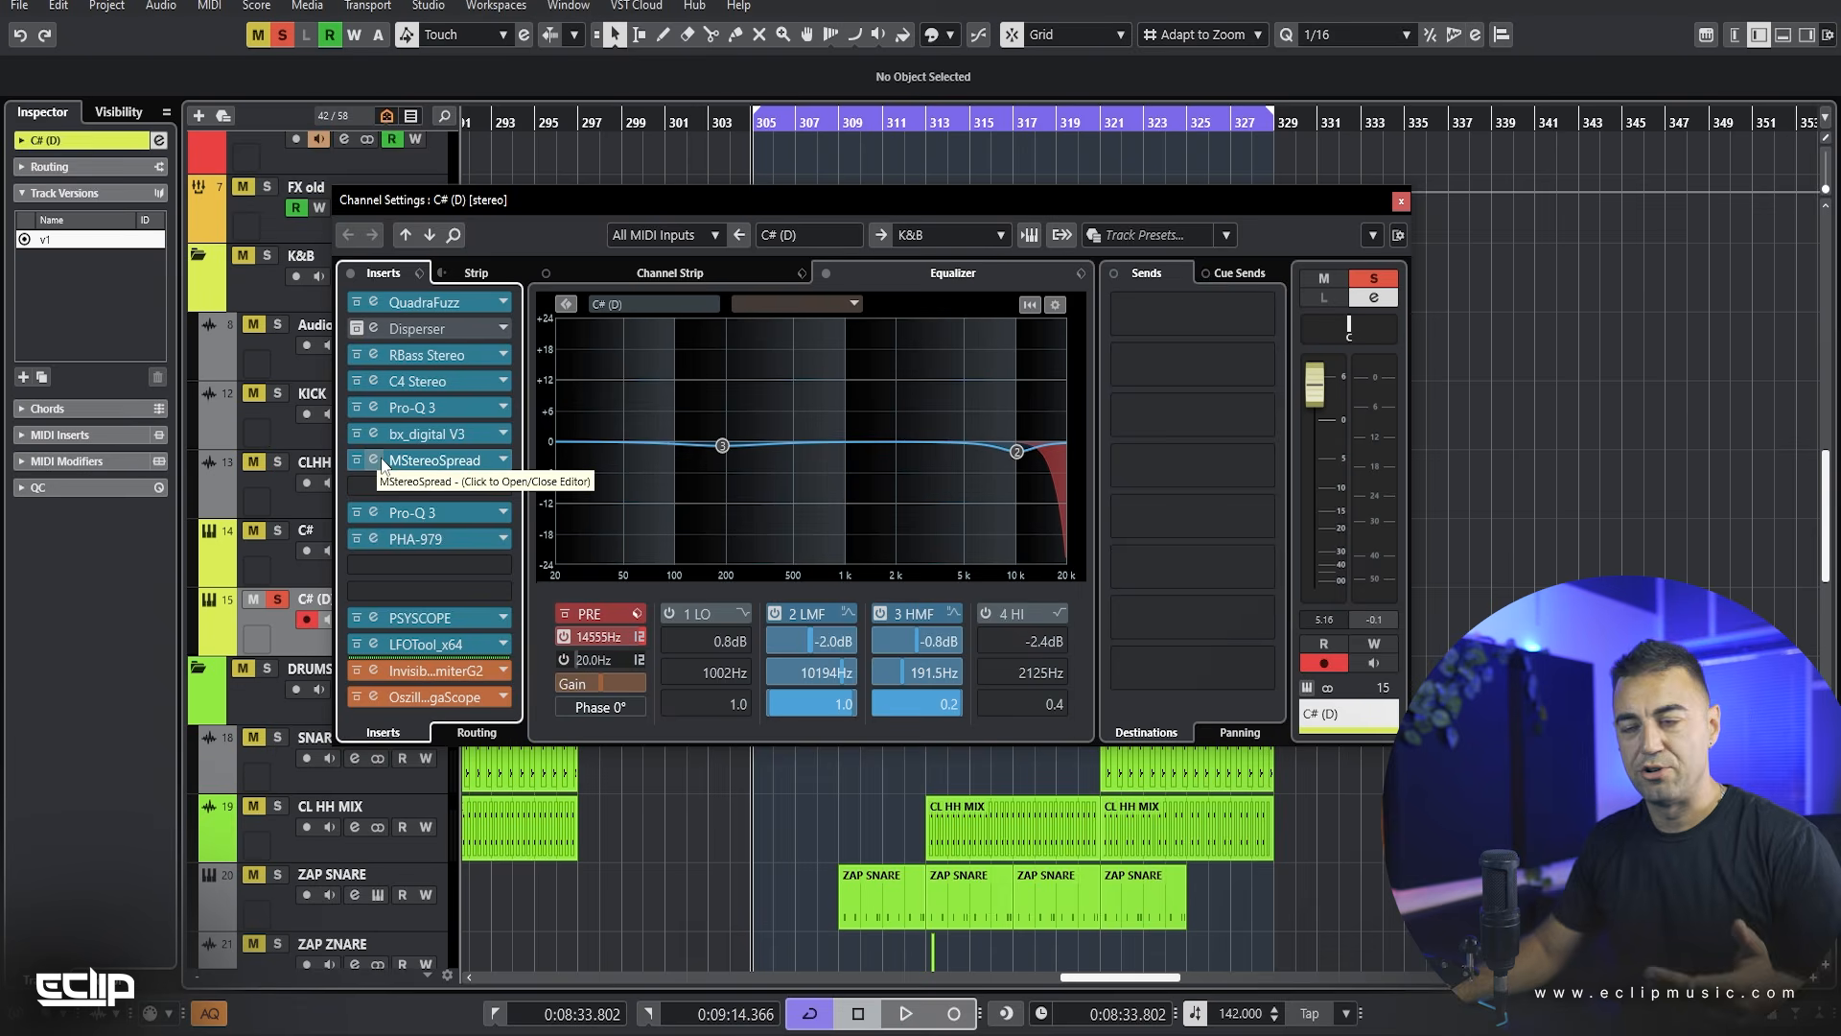
Step: Inspect the spectral generator settings of the MStereoSpread insert and close its window and the channel settings
{"action": "left_click", "coordinate": [382, 457]}
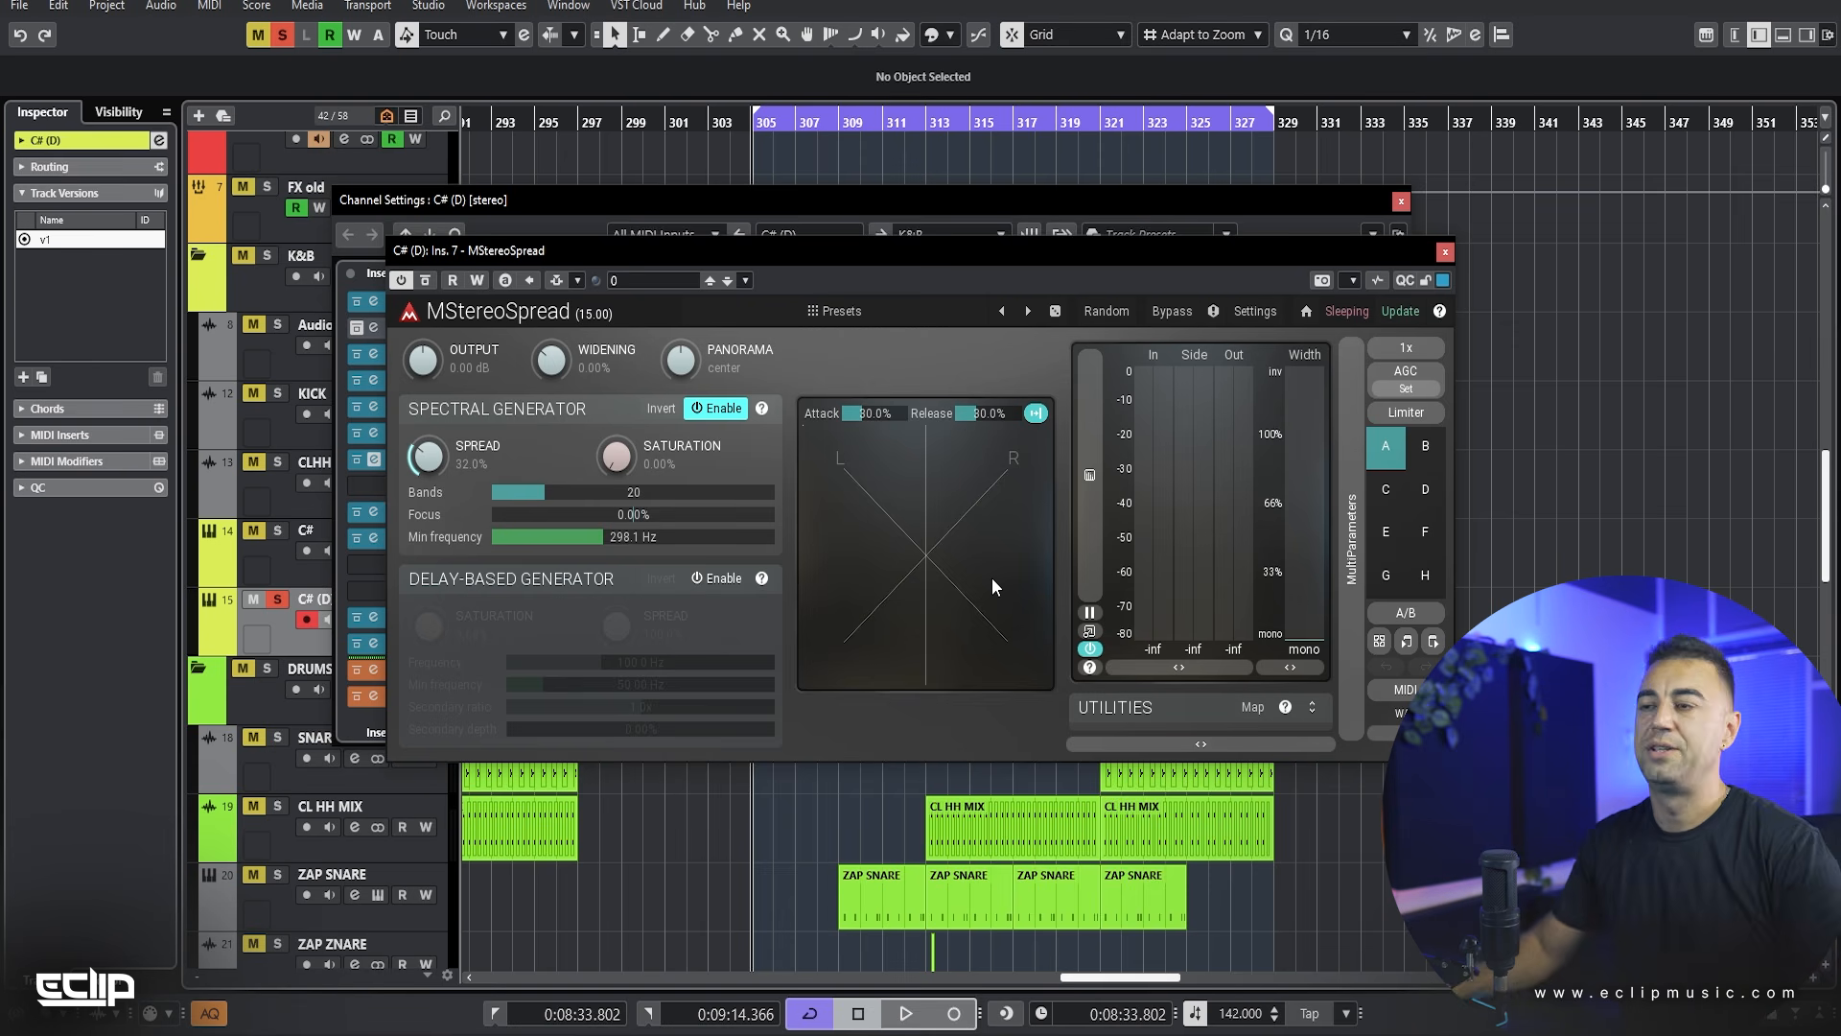
{"action": "left_click", "coordinate": [1445, 252]}
{"action": "left_click", "coordinate": [1401, 201]}
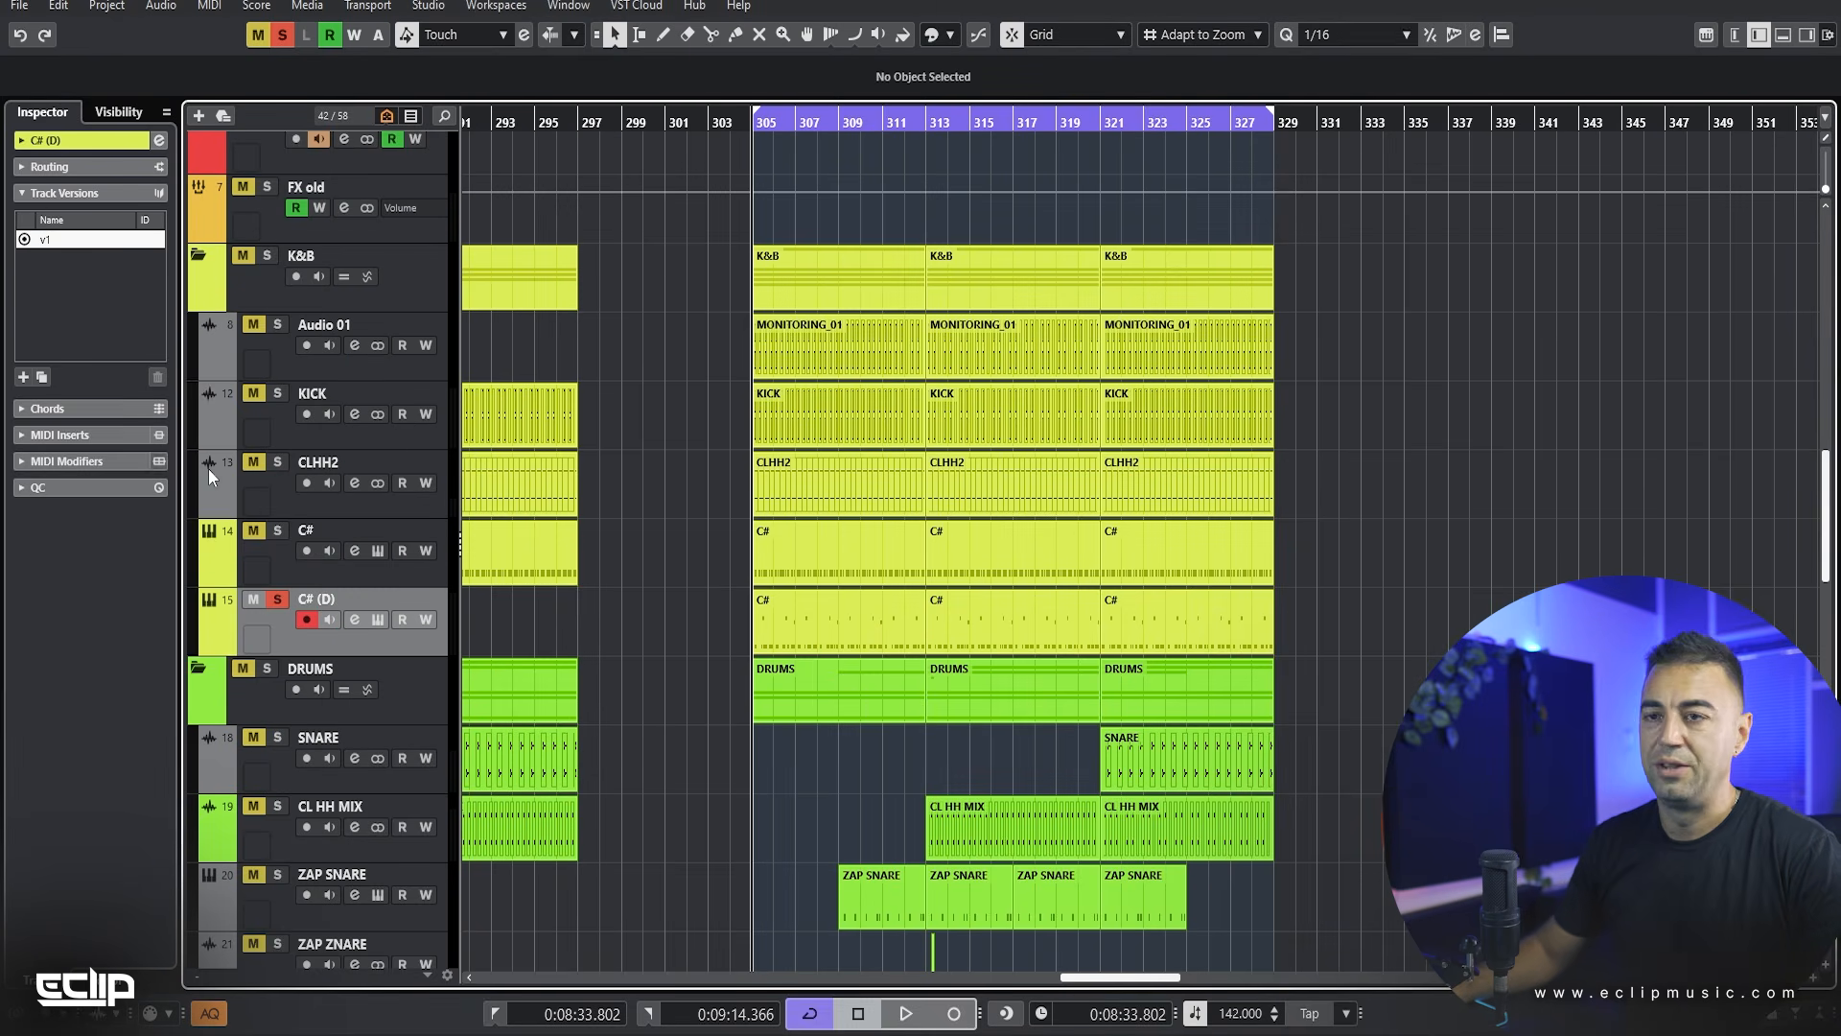
Step: Inspect the Invisible Limiter G2 and Oszillos Mega Scope inserts on C# (D), and close the channel settings and plug-in windows
{"action": "key", "text": "e"}
{"action": "left_click", "coordinate": [374, 670]}
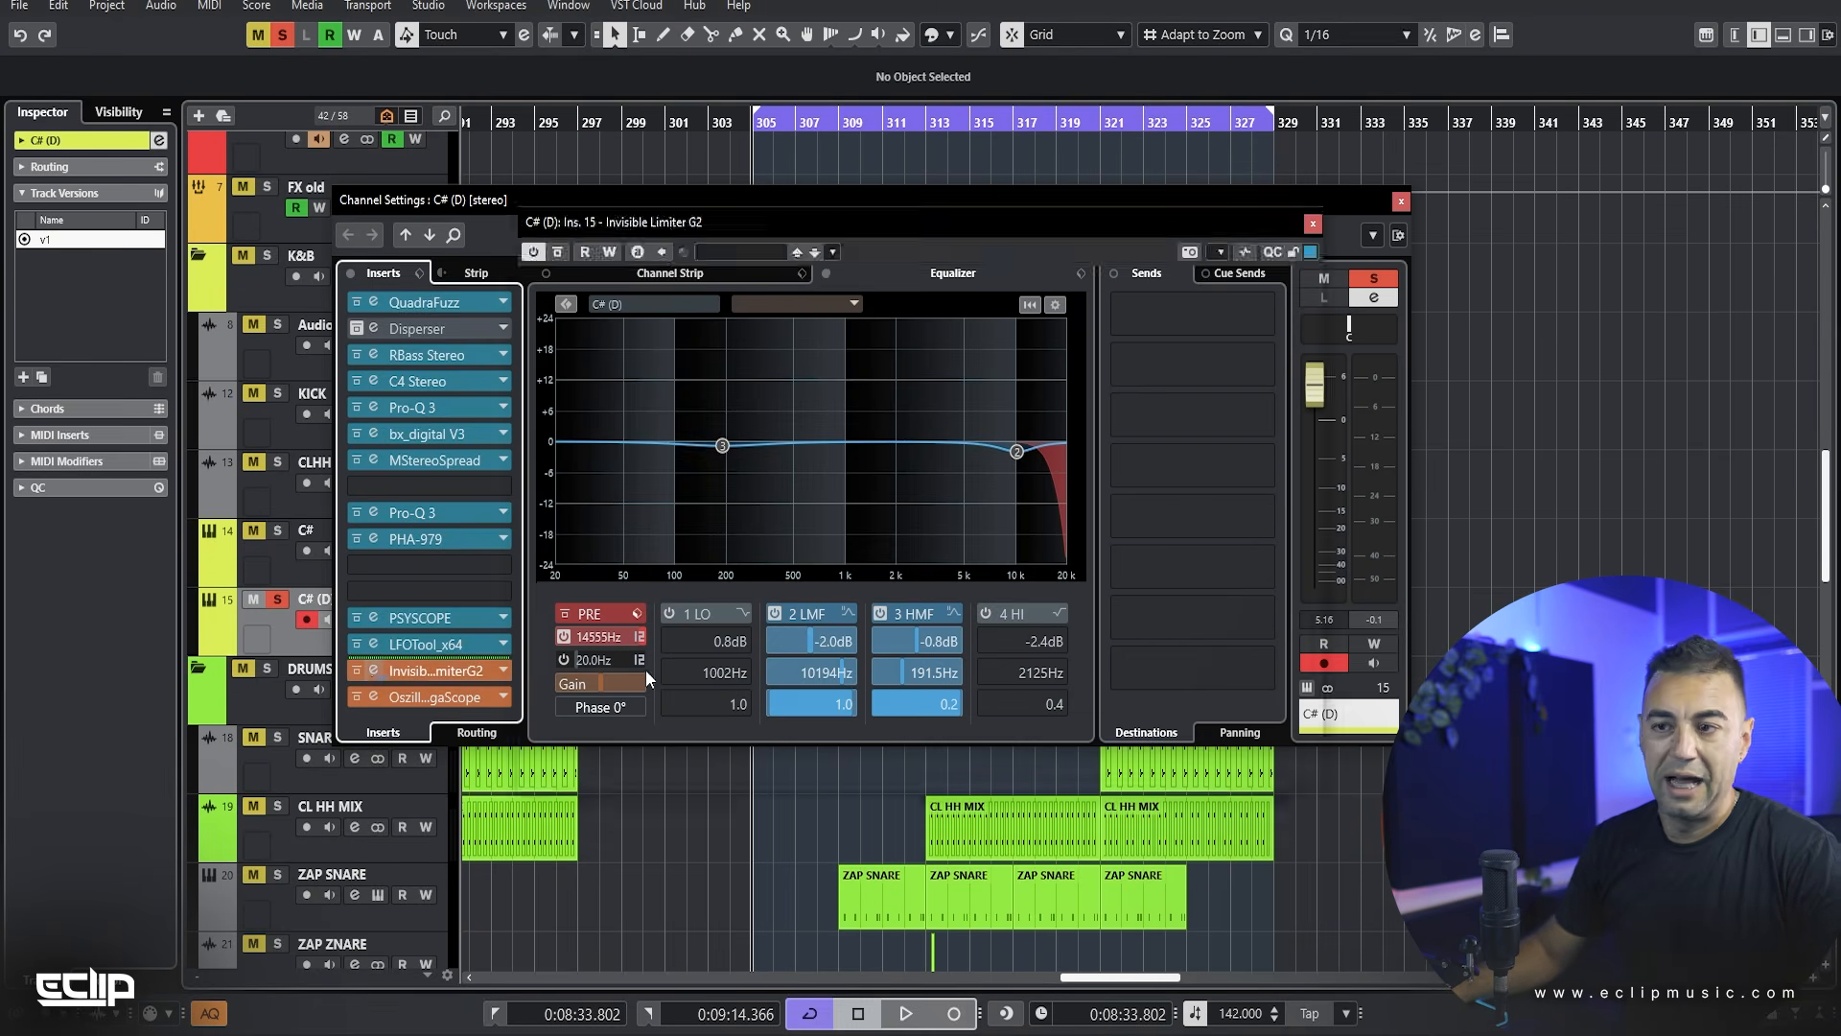
{"action": "left_click", "coordinate": [374, 697]}
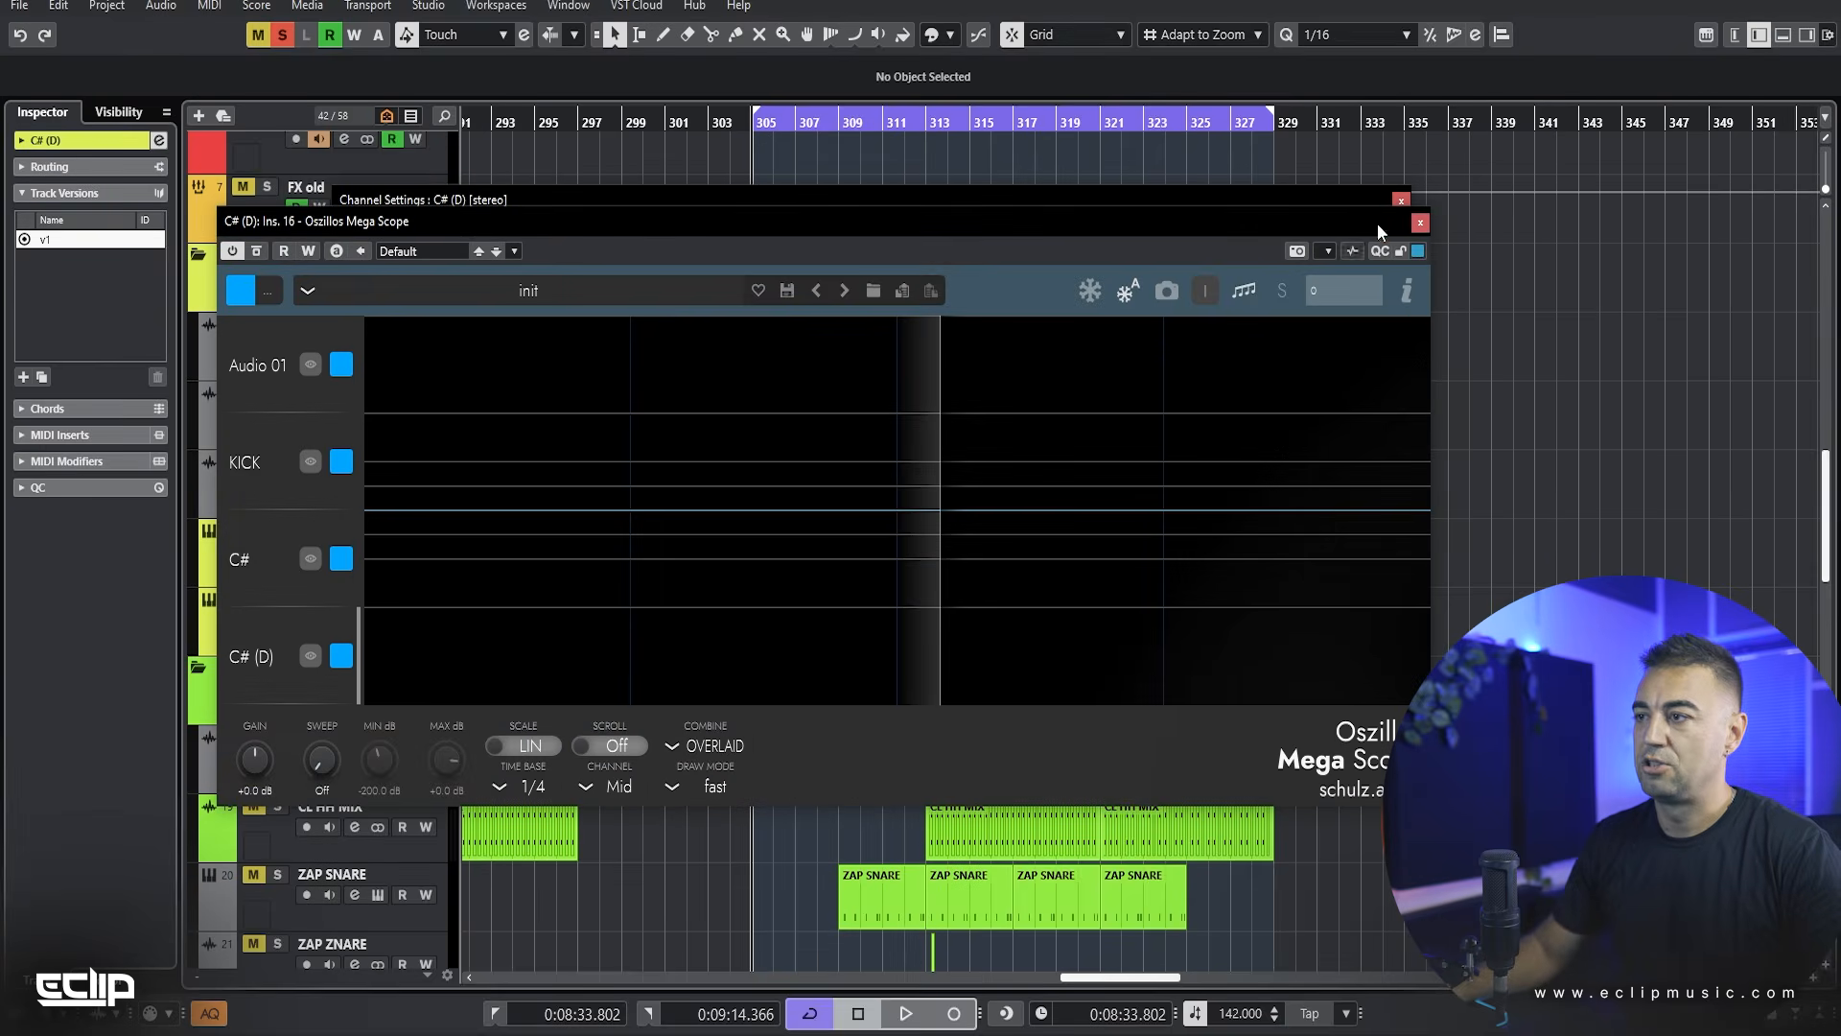
{"action": "left_click", "coordinate": [1401, 201]}
{"action": "key", "text": "space"}
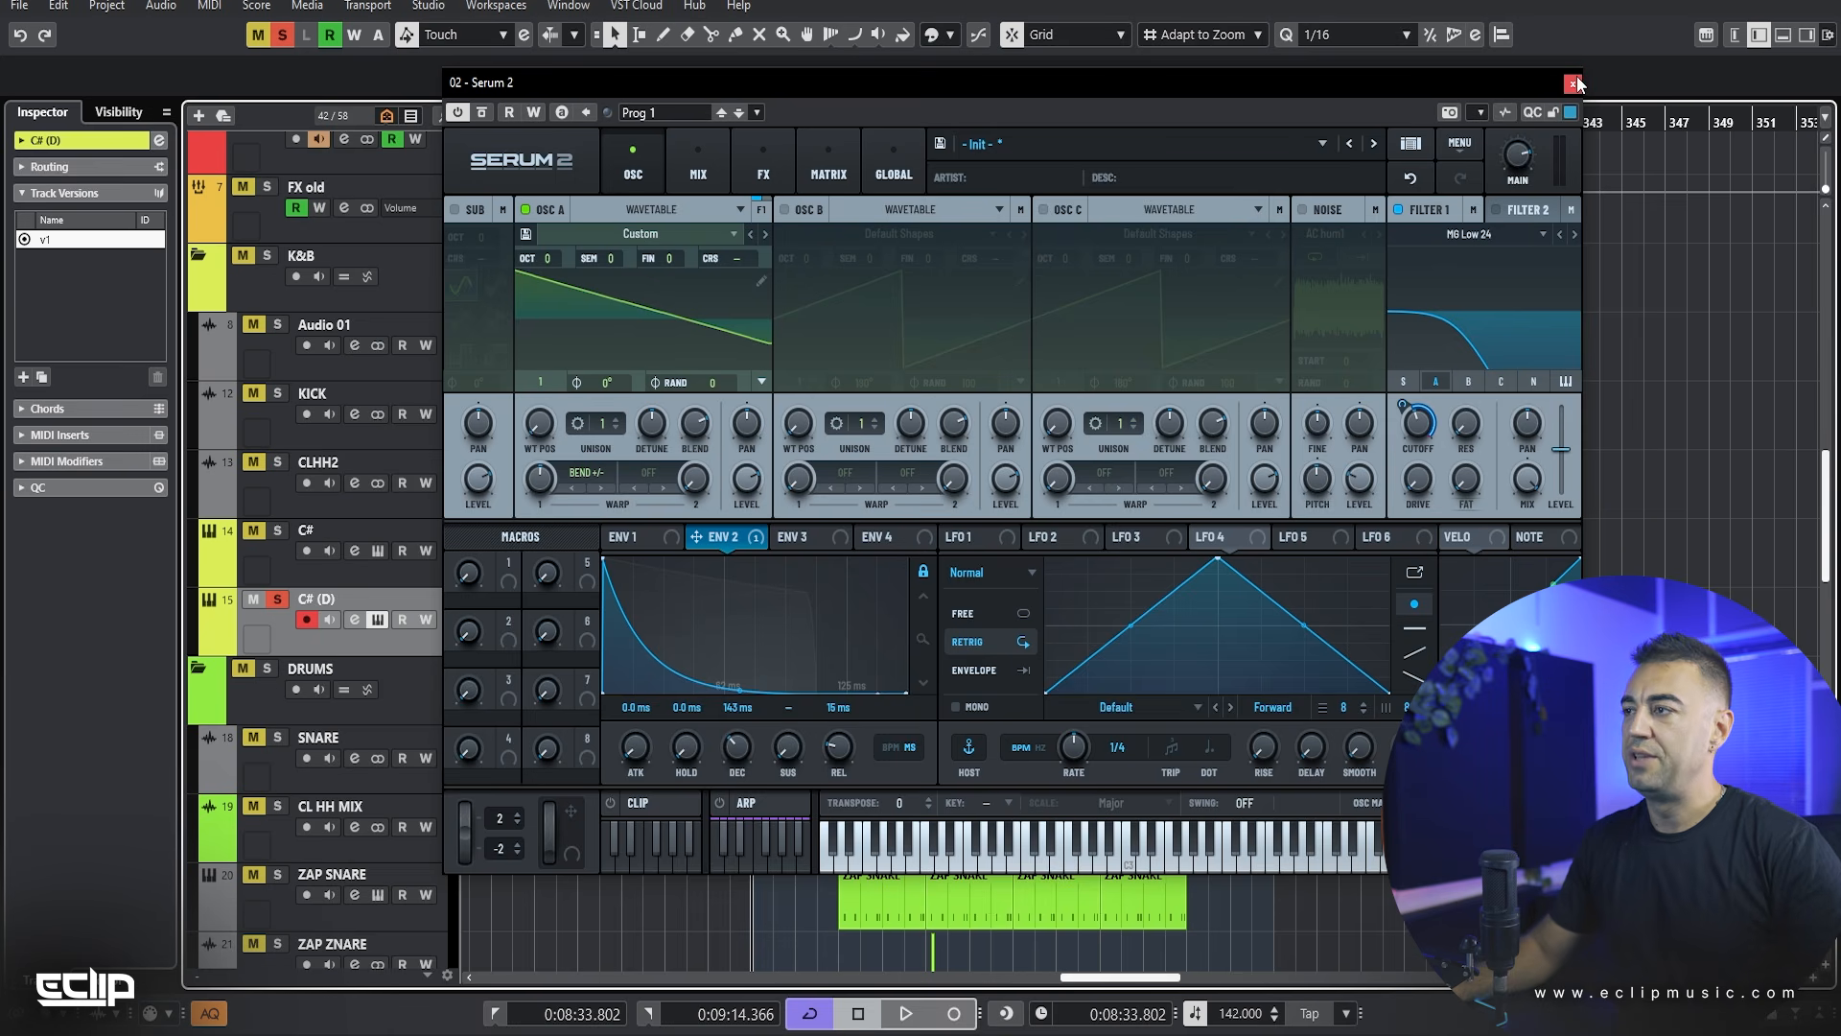
{"action": "left_click", "coordinate": [1574, 83]}
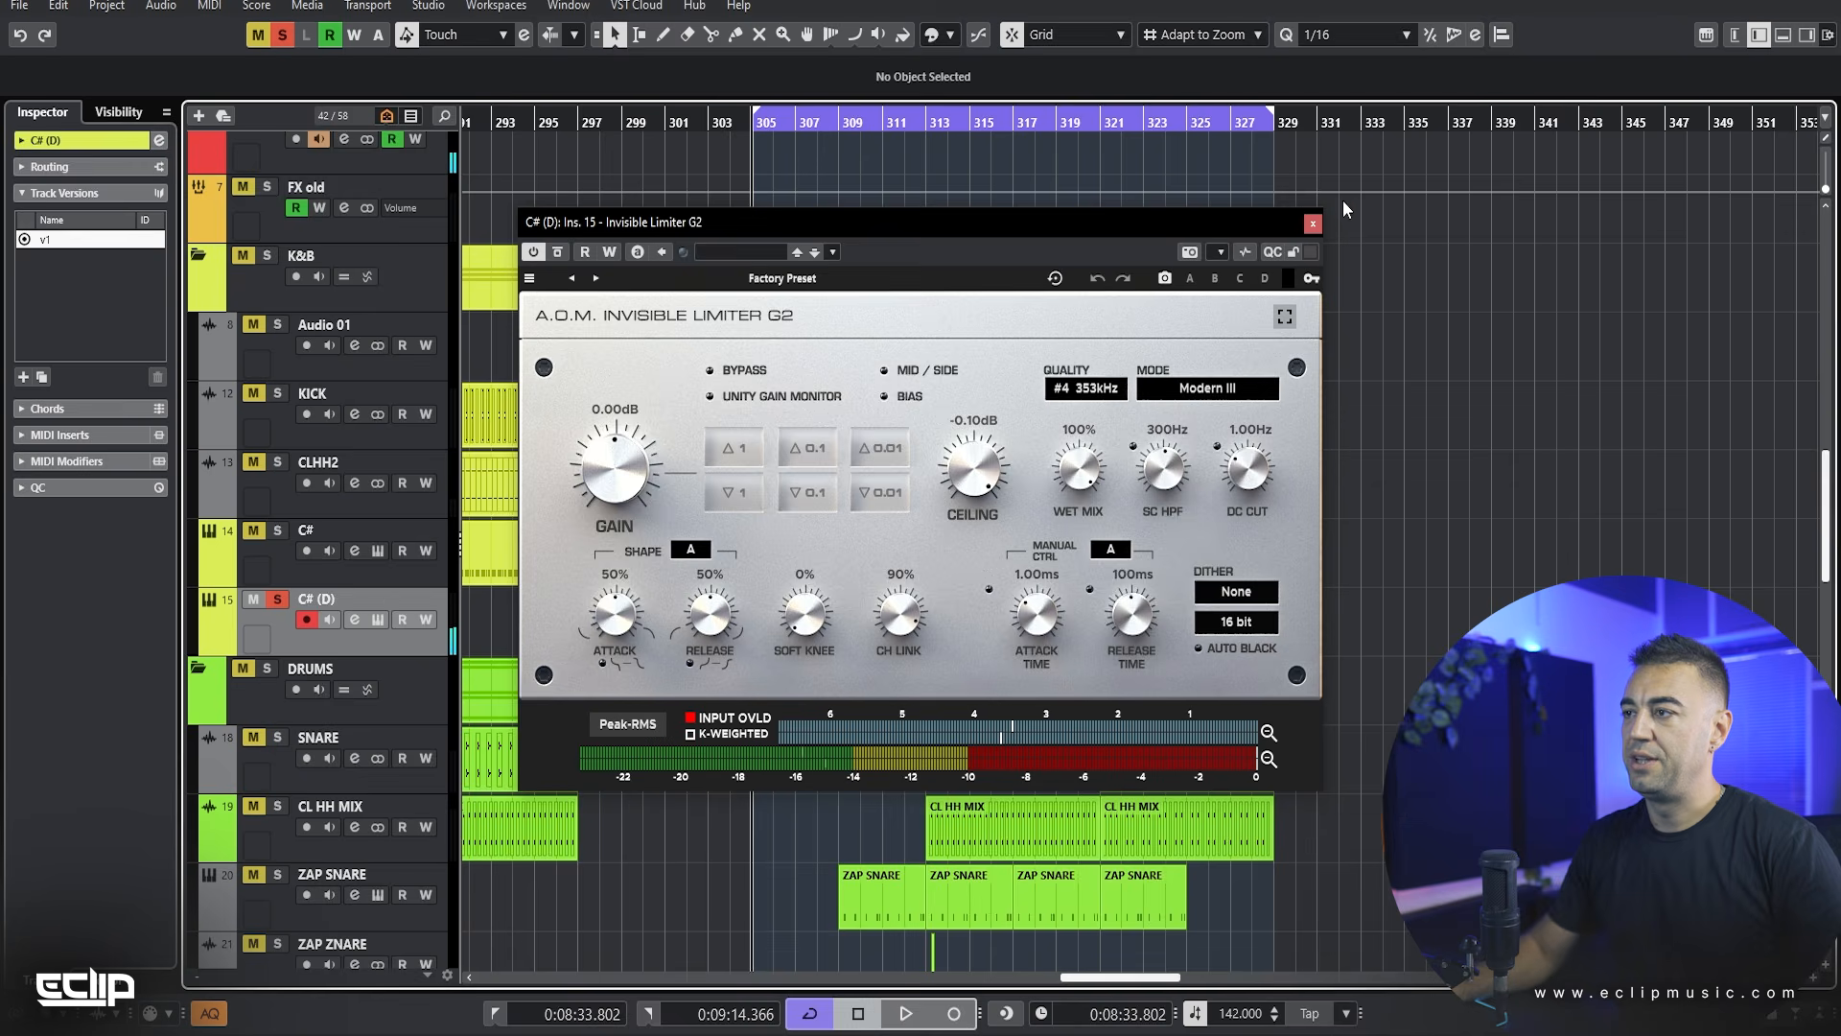
{"action": "left_click", "coordinate": [1336, 202]}
Step: Open the C# (D) part starting at bar 305 in the Key Editor and inspect the C#1 note at 305.3
{"action": "double_click", "coordinate": [788, 623]}
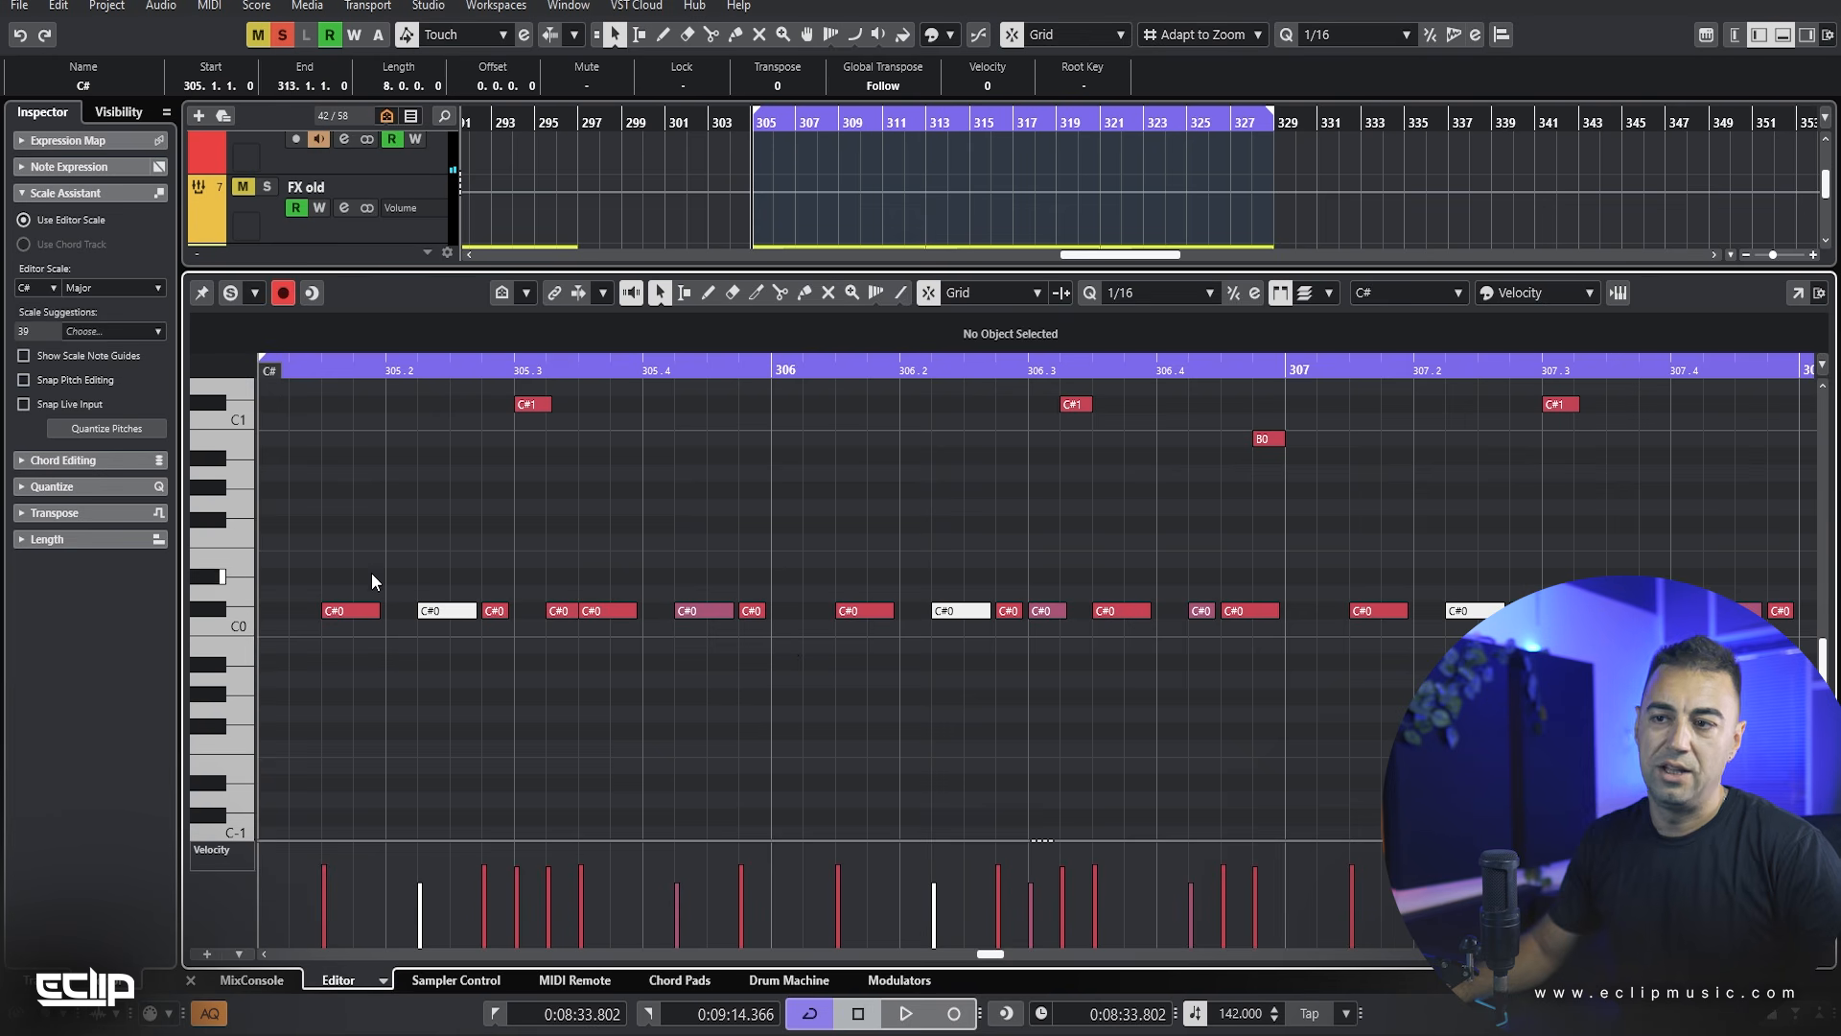
{"action": "scroll", "coordinate": [371, 572], "scroll_direction": "up", "scroll_amount": 1}
{"action": "left_click_drag", "start_coordinate": [305, 508], "coordinate": [790, 525]}
{"action": "scroll", "coordinate": [916, 533], "scroll_direction": "up", "scroll_amount": 6}
{"action": "left_click_drag", "start_coordinate": [1469, 505], "coordinate": [1018, 455]}
{"action": "scroll", "coordinate": [1011, 417], "scroll_direction": "up", "scroll_amount": 3}
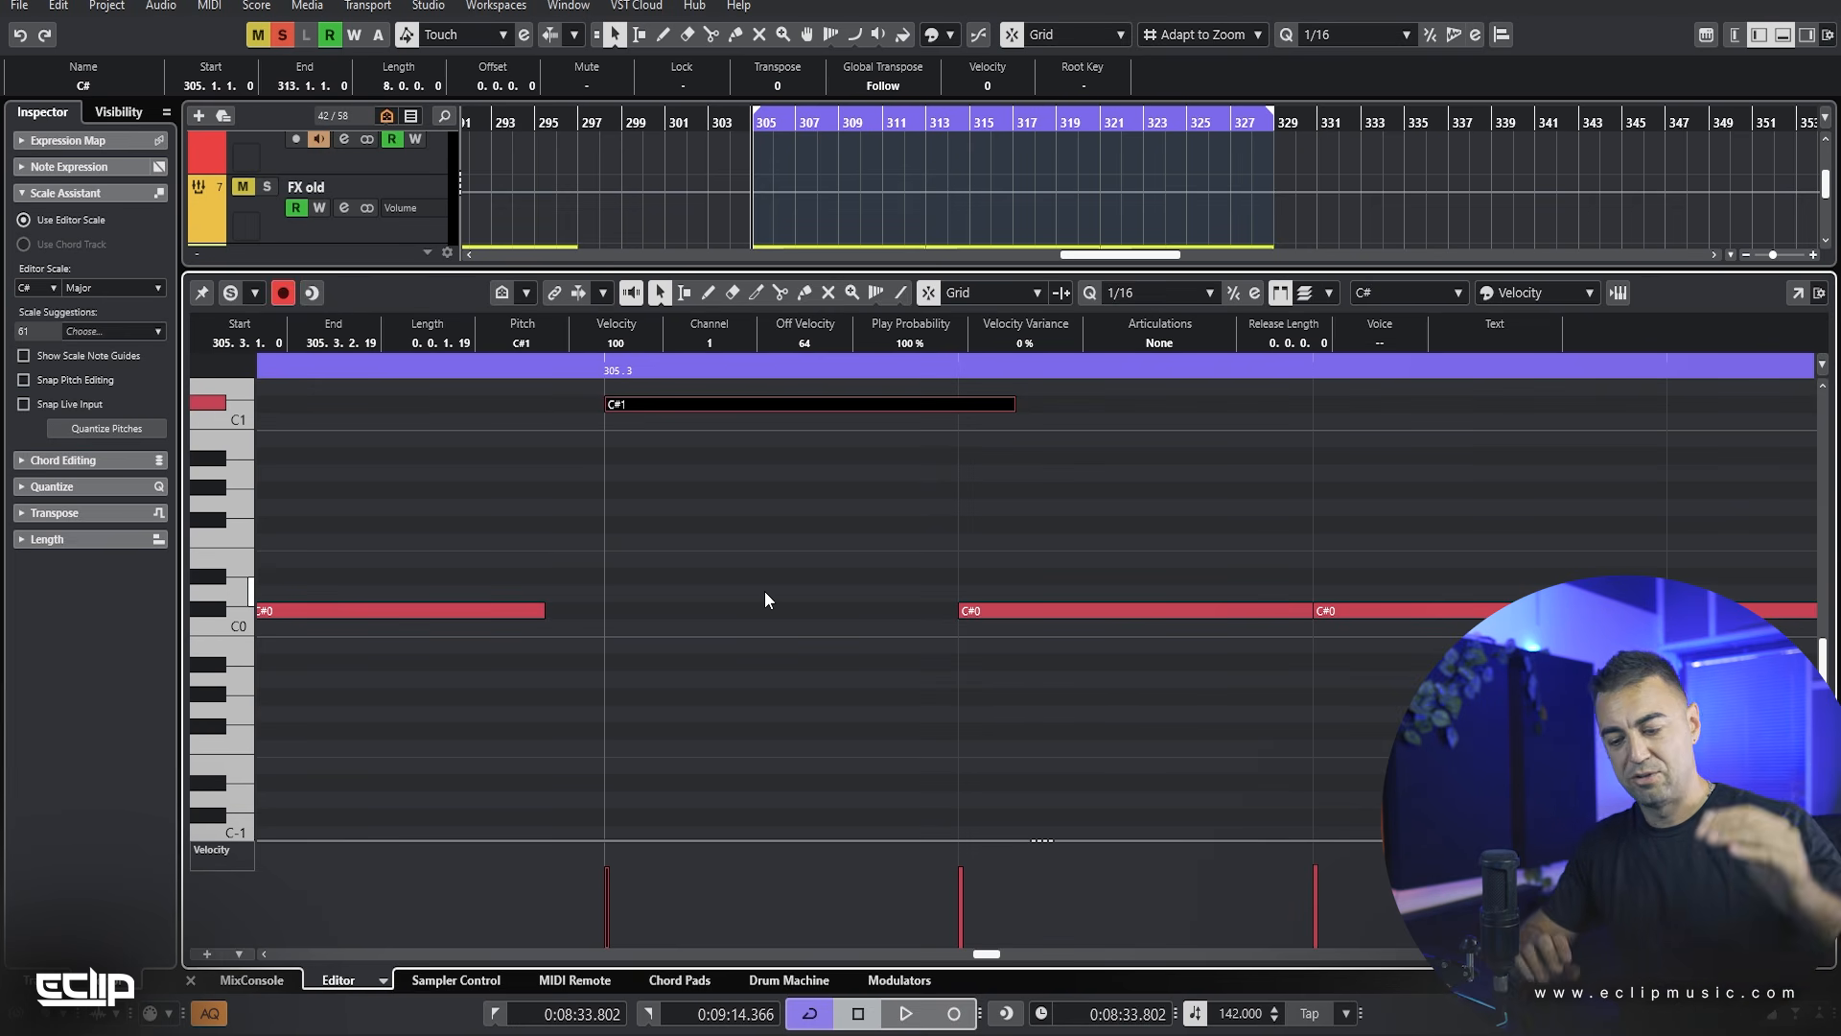
Step: Inspect the voicing and portamento settings in Serum 2 and close its window
{"action": "key", "text": "alt+shift+i"}
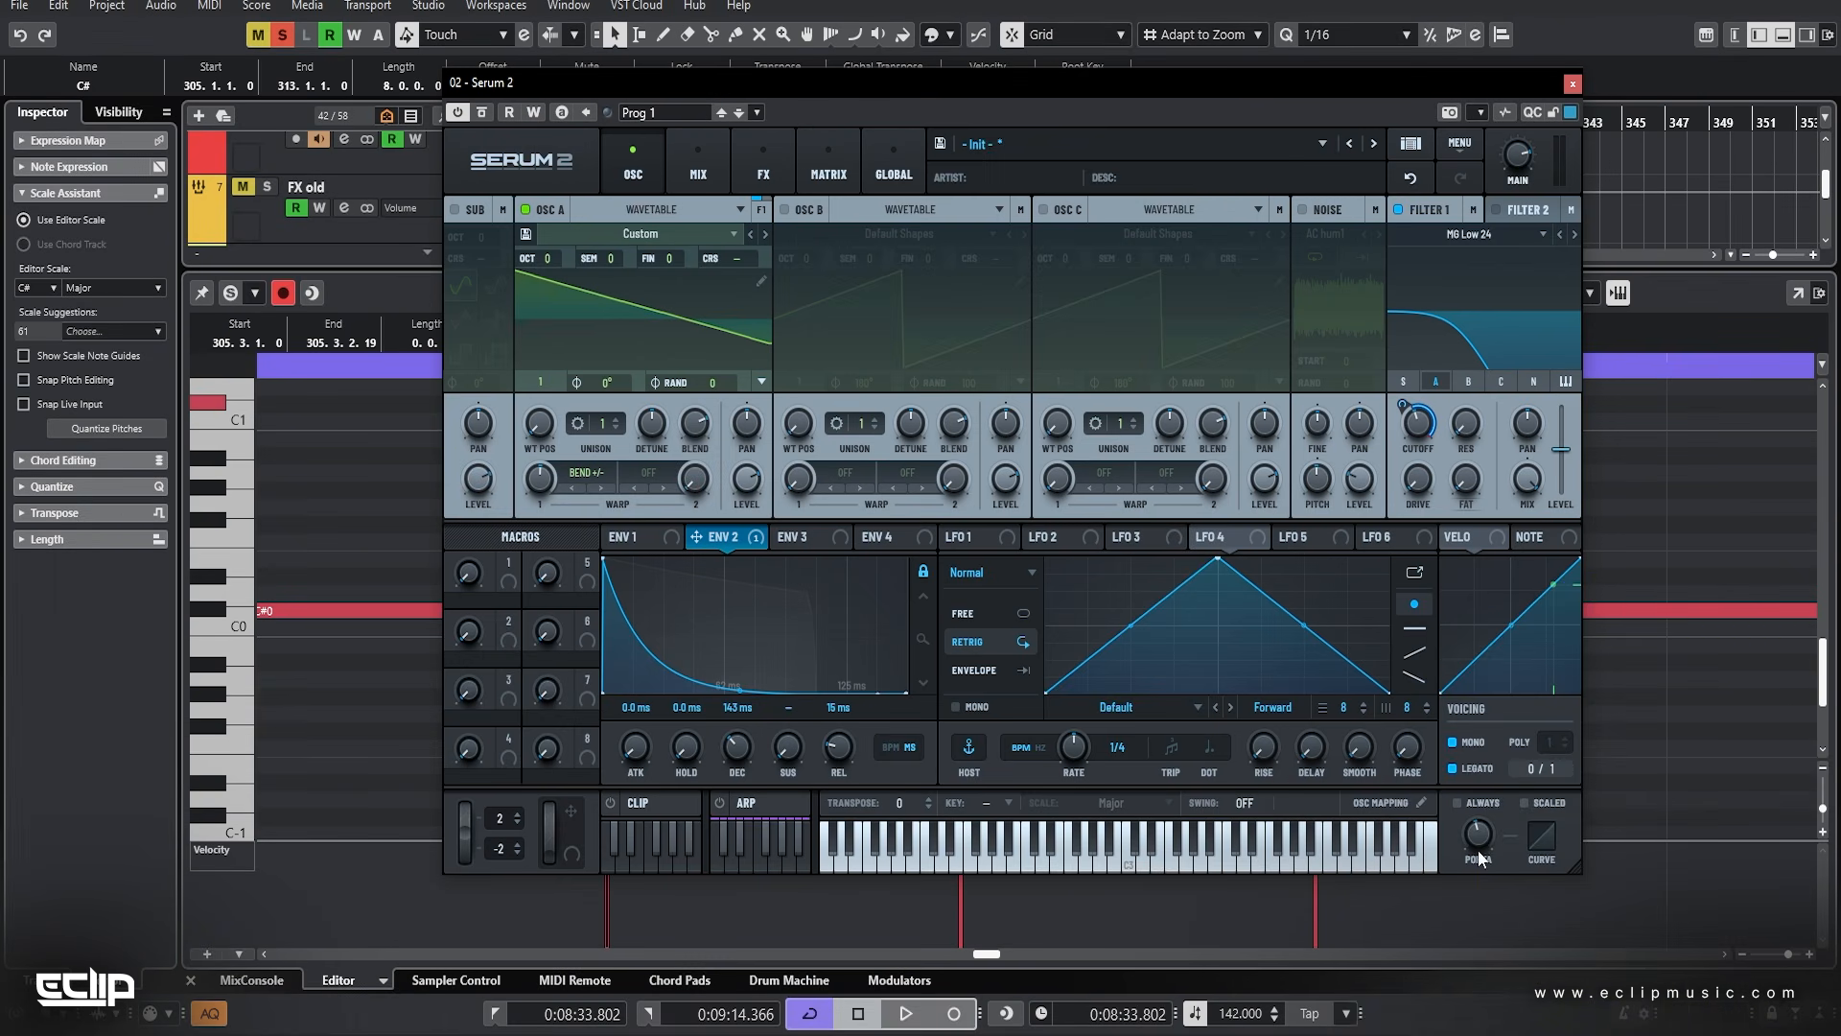
{"action": "mouse_move", "coordinate": [1486, 851]}
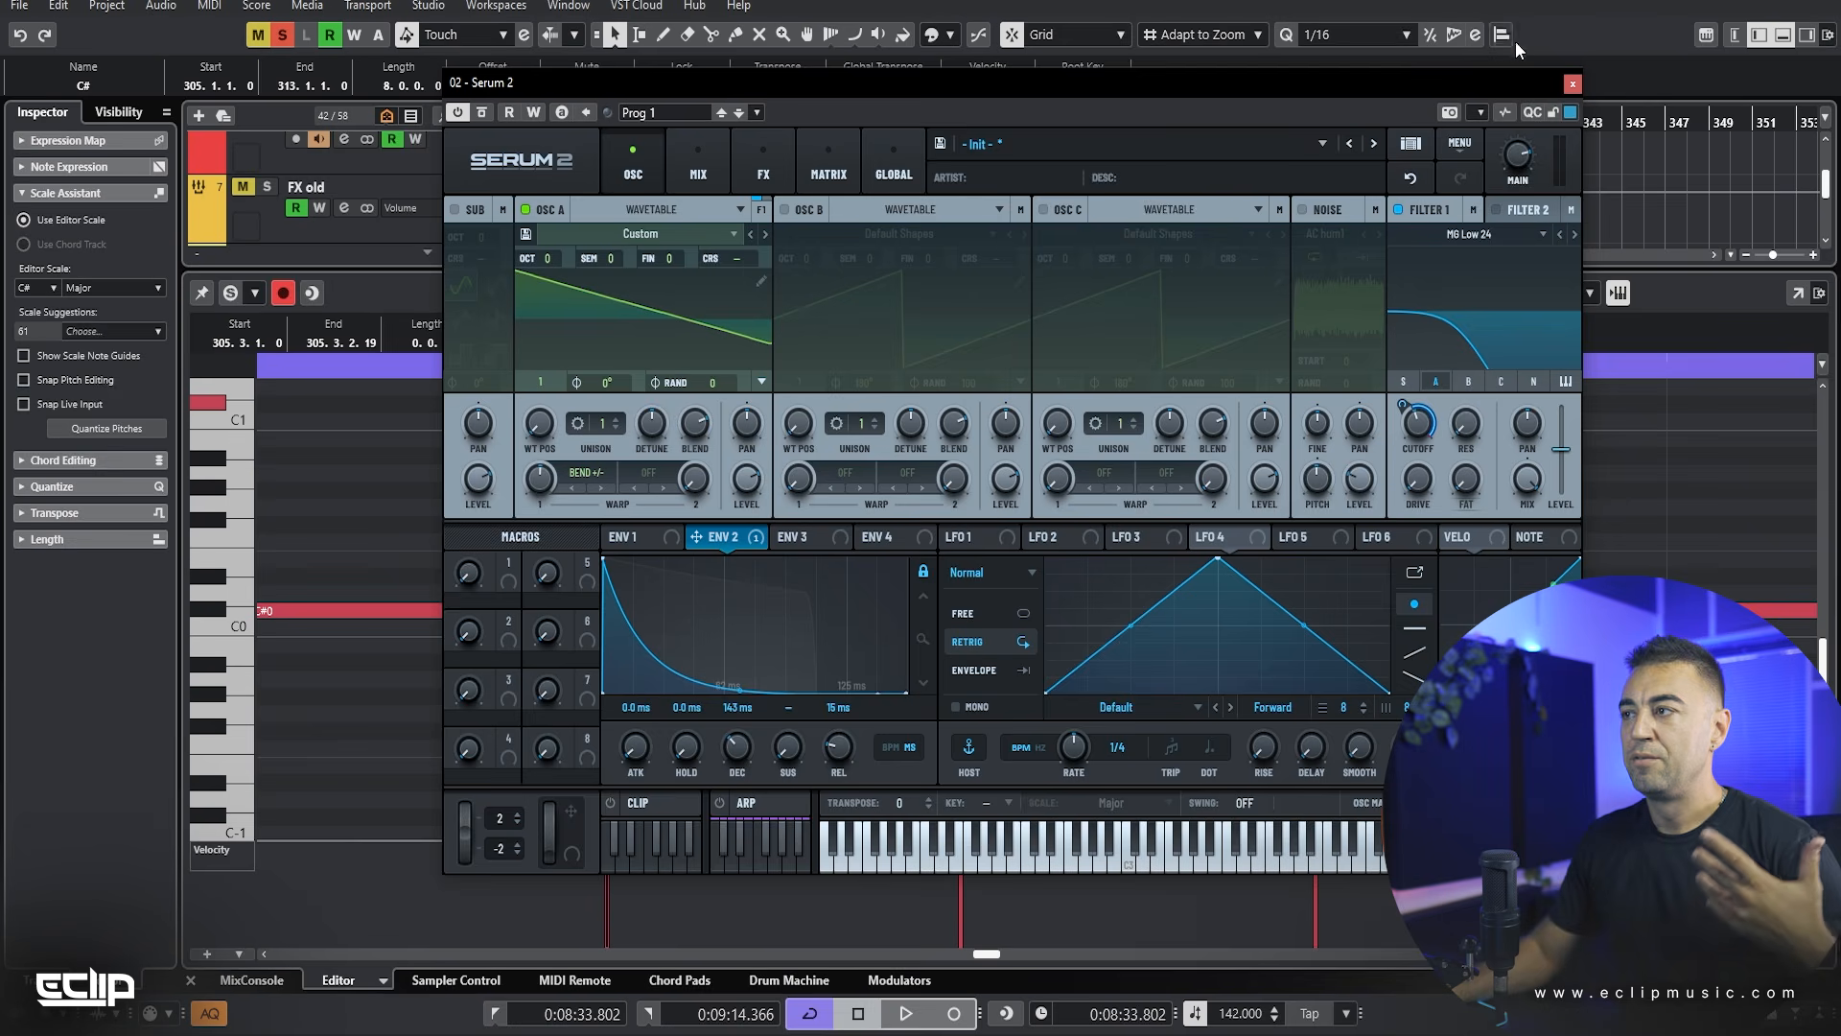
{"action": "left_click", "coordinate": [1575, 90]}
Step: Shorten the C#0 note at 305.3.2 to a length of 0.0.0.107 so it ends before the following C#0
{"action": "scroll", "coordinate": [951, 491], "scroll_direction": "down", "scroll_amount": 5}
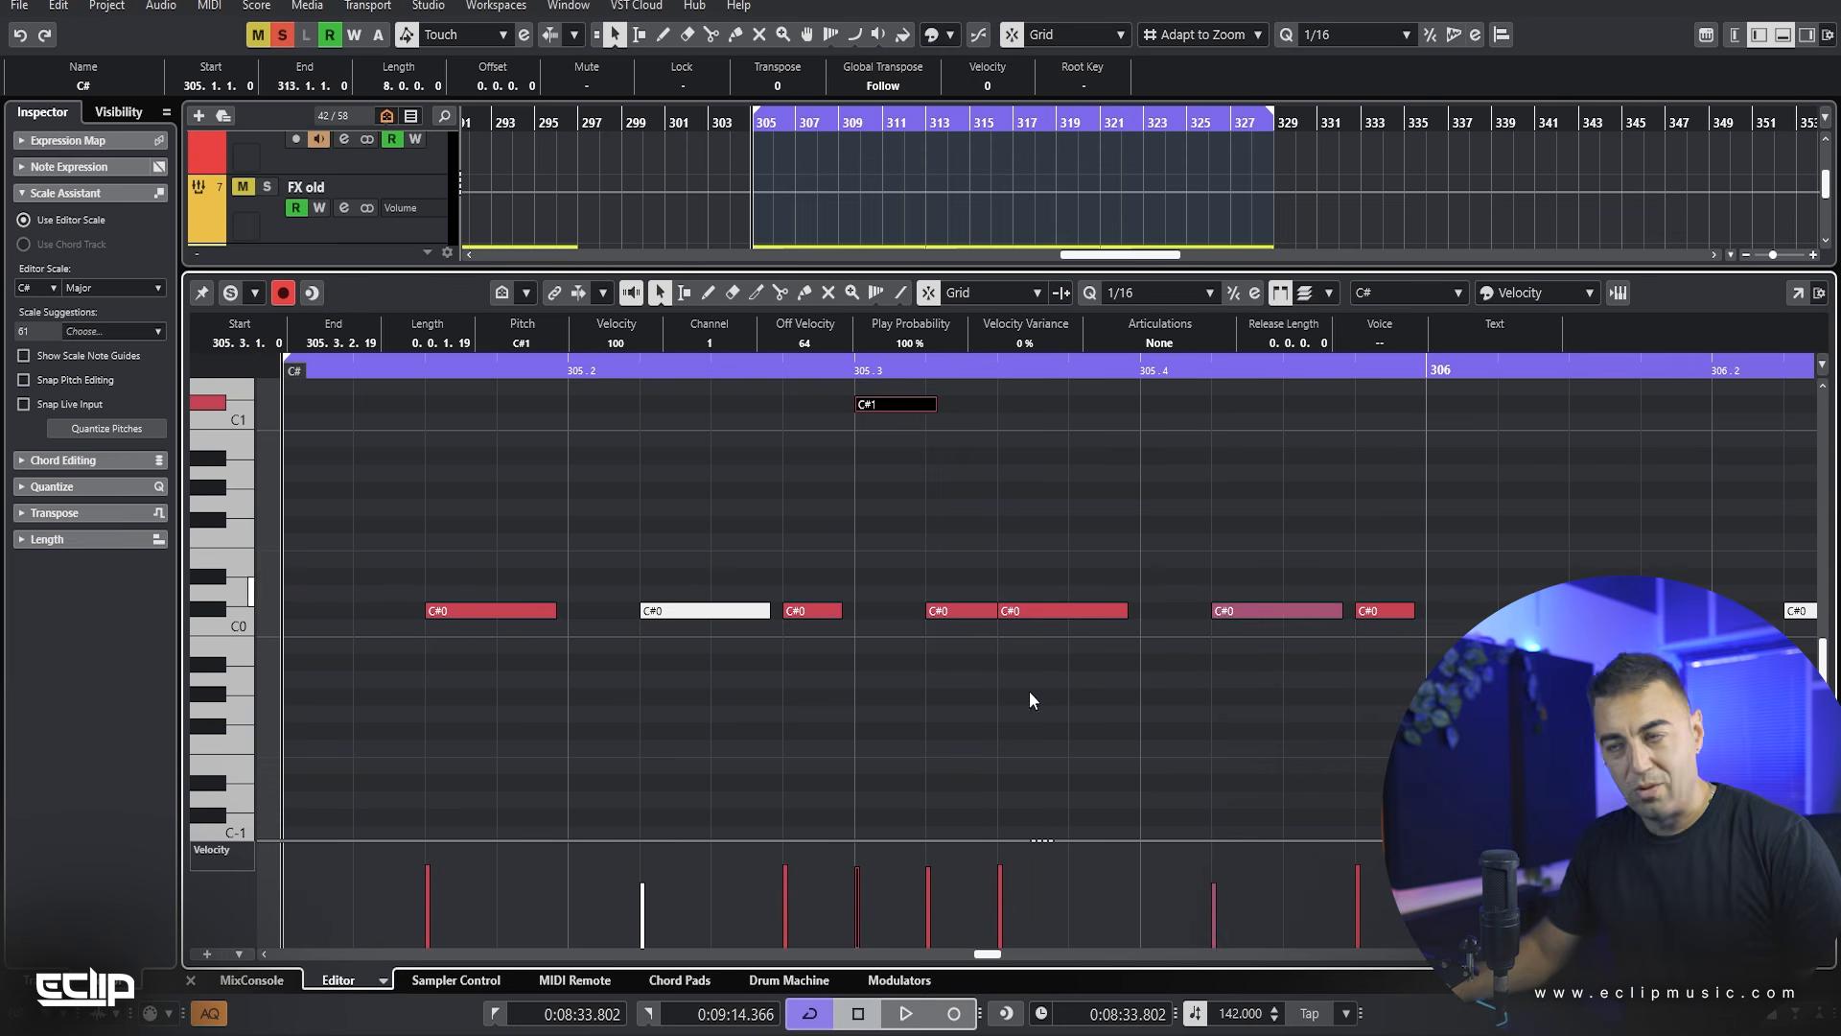
{"action": "left_click", "coordinate": [1063, 519]}
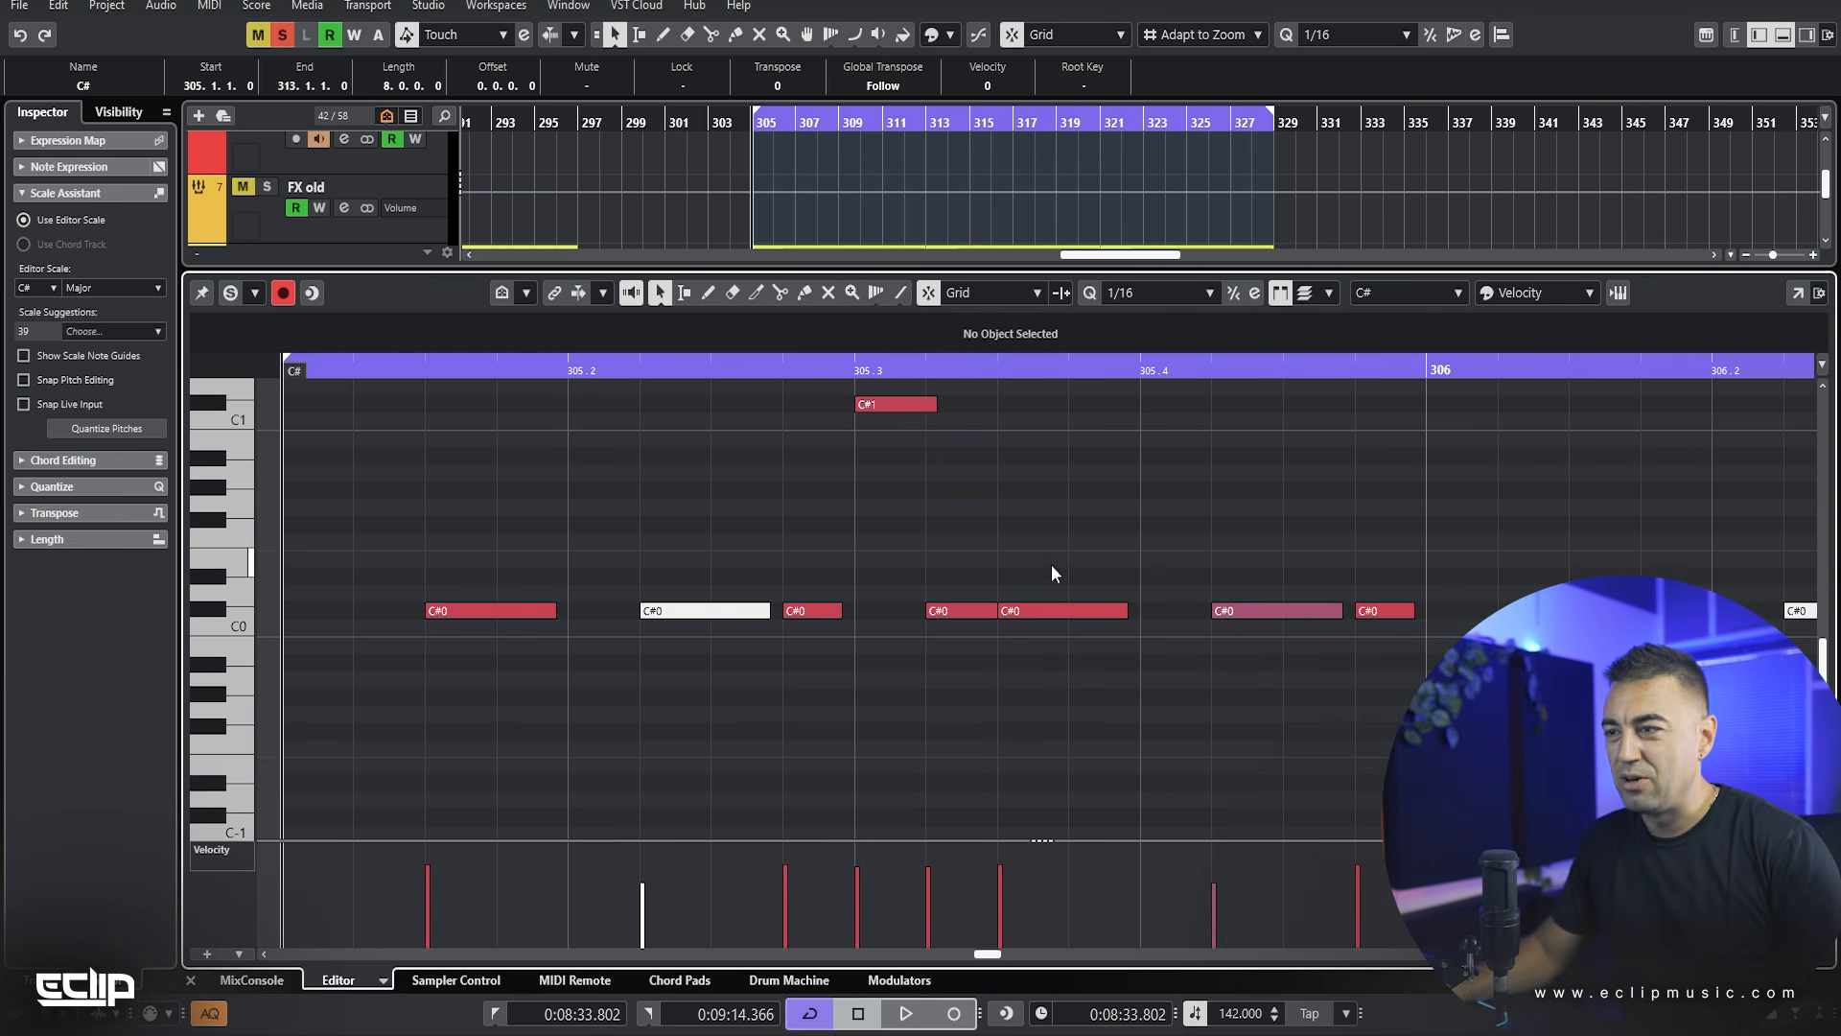
{"action": "scroll", "coordinate": [959, 537], "scroll_direction": "up", "scroll_amount": 4}
{"action": "key", "text": "ctrl+a"}
{"action": "scroll", "coordinate": [1185, 498], "scroll_direction": "down", "scroll_amount": 3}
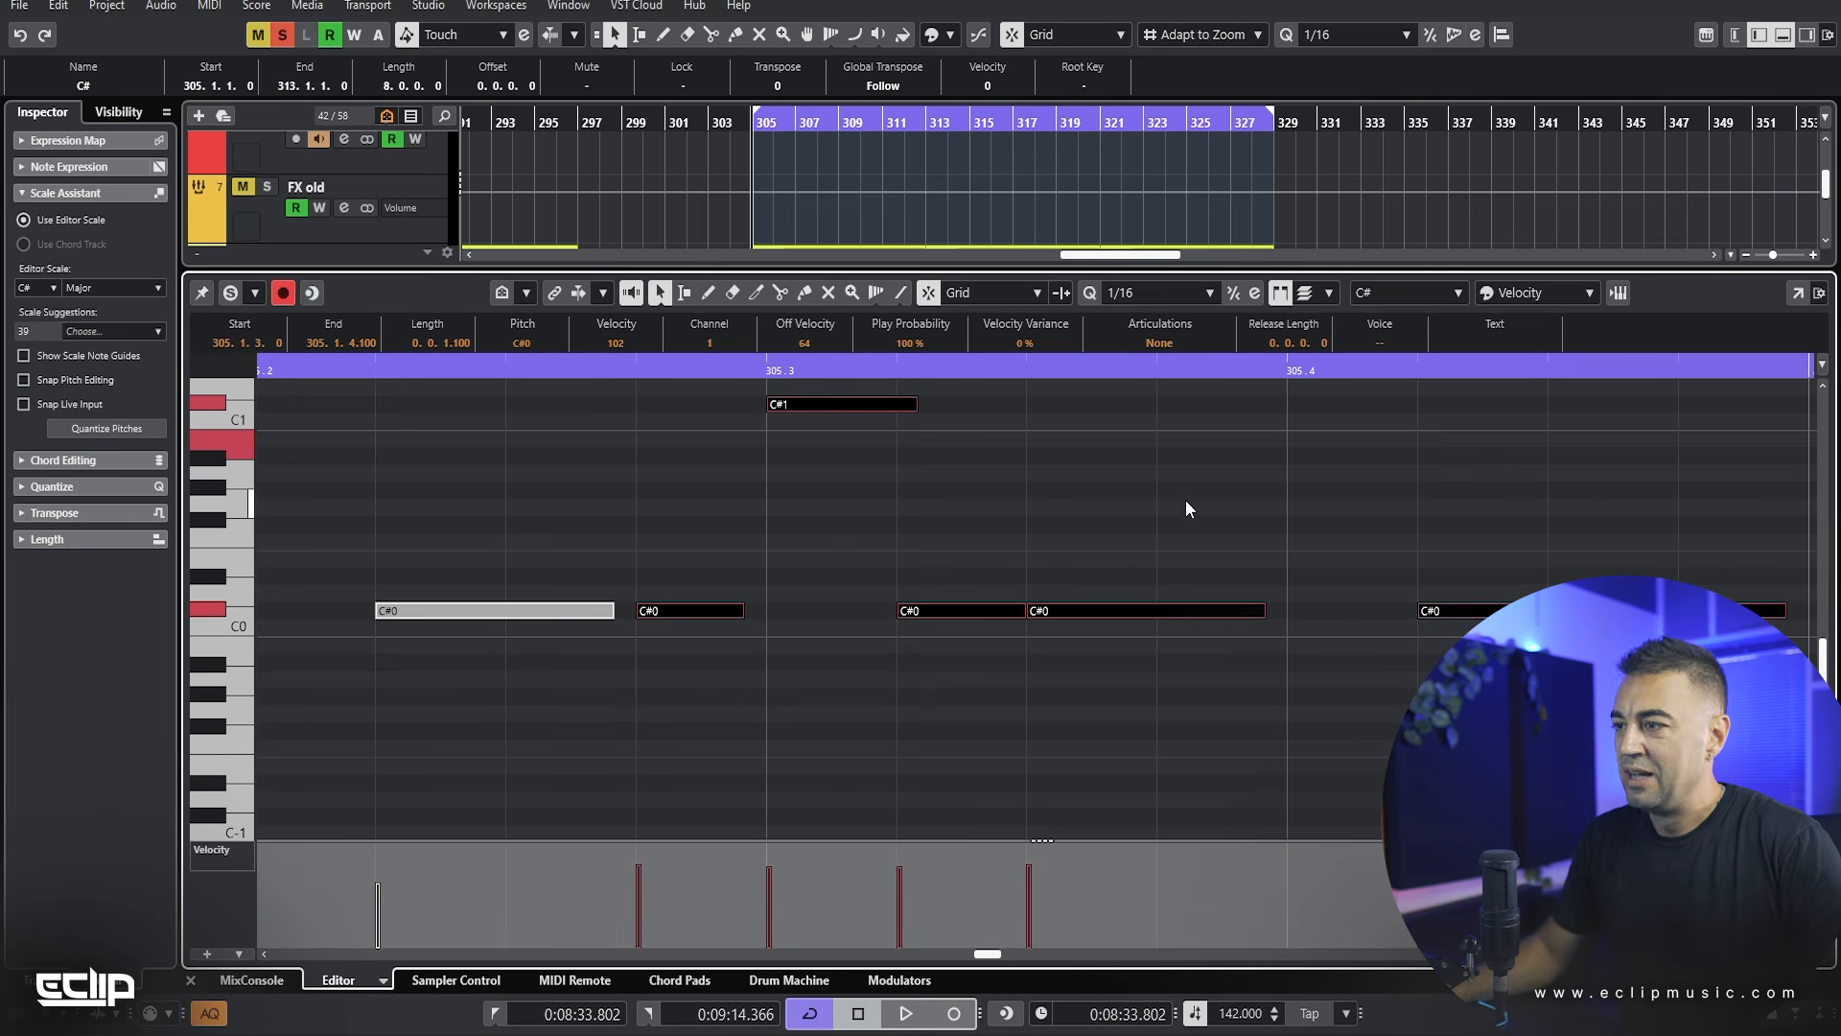
{"action": "left_click", "coordinate": [744, 545]}
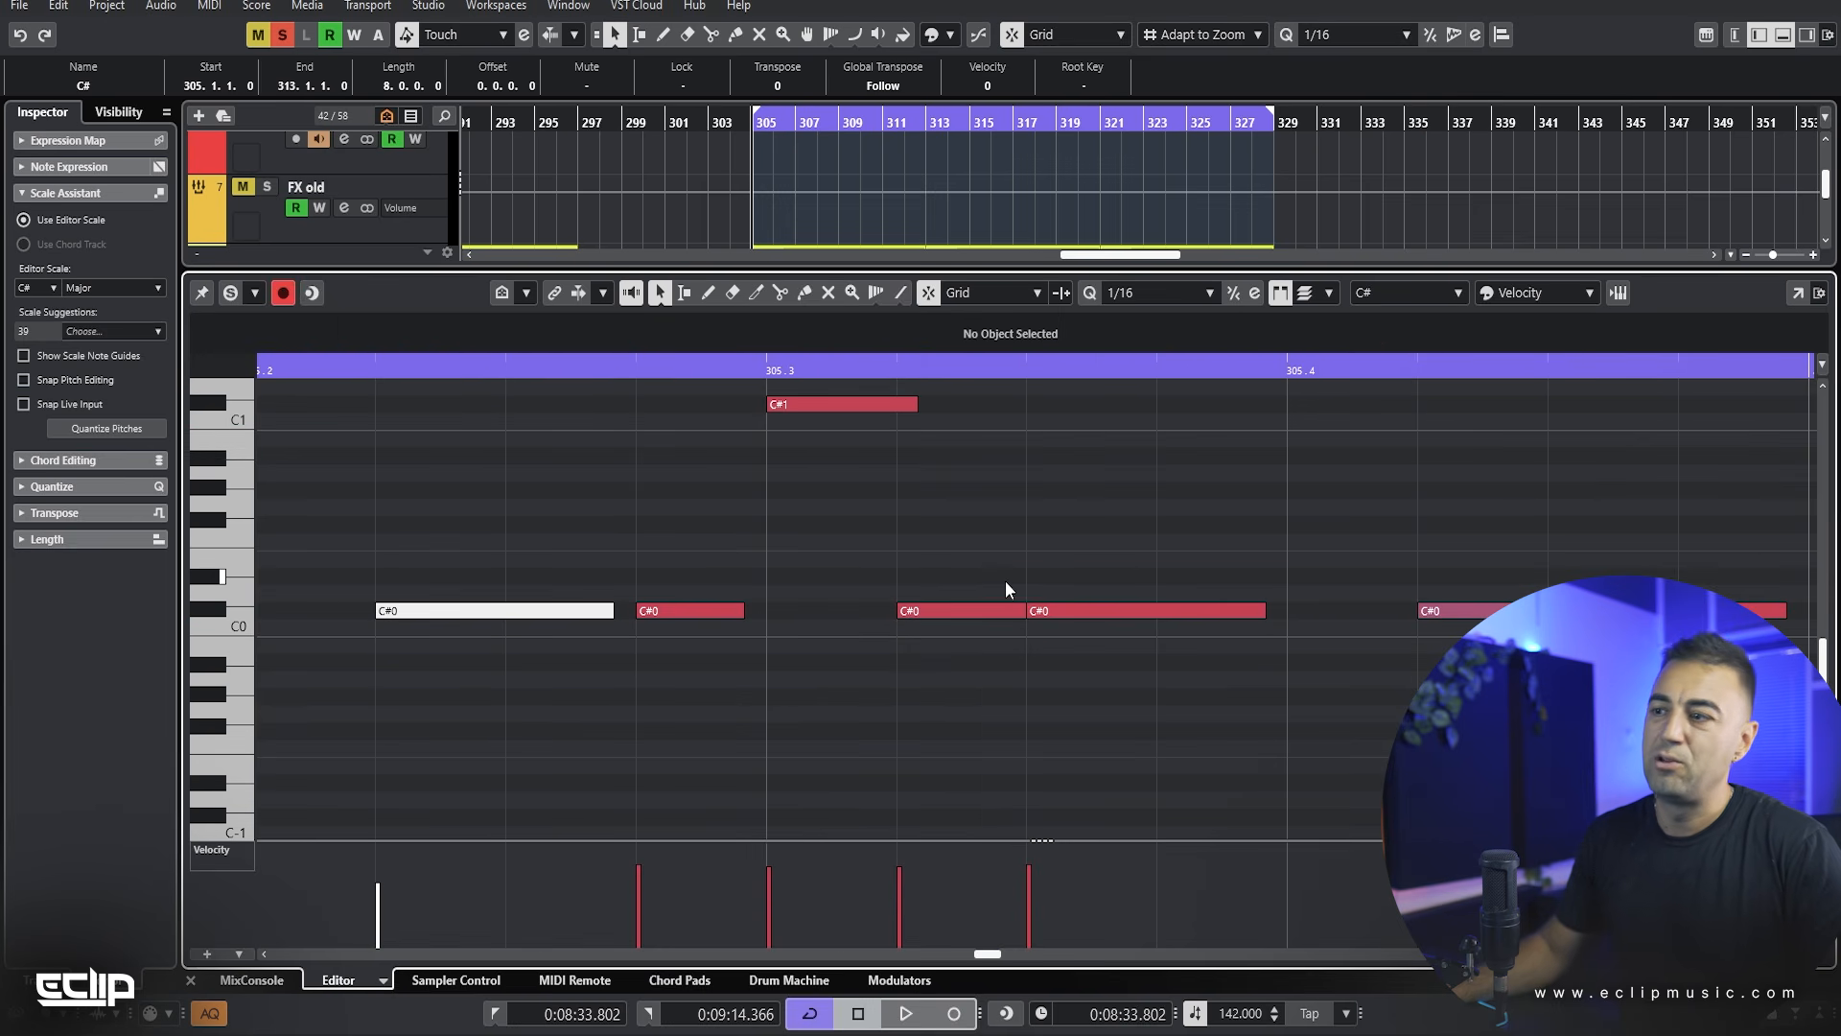
{"action": "left_click_drag", "start_coordinate": [1019, 617], "coordinate": [1009, 611]}
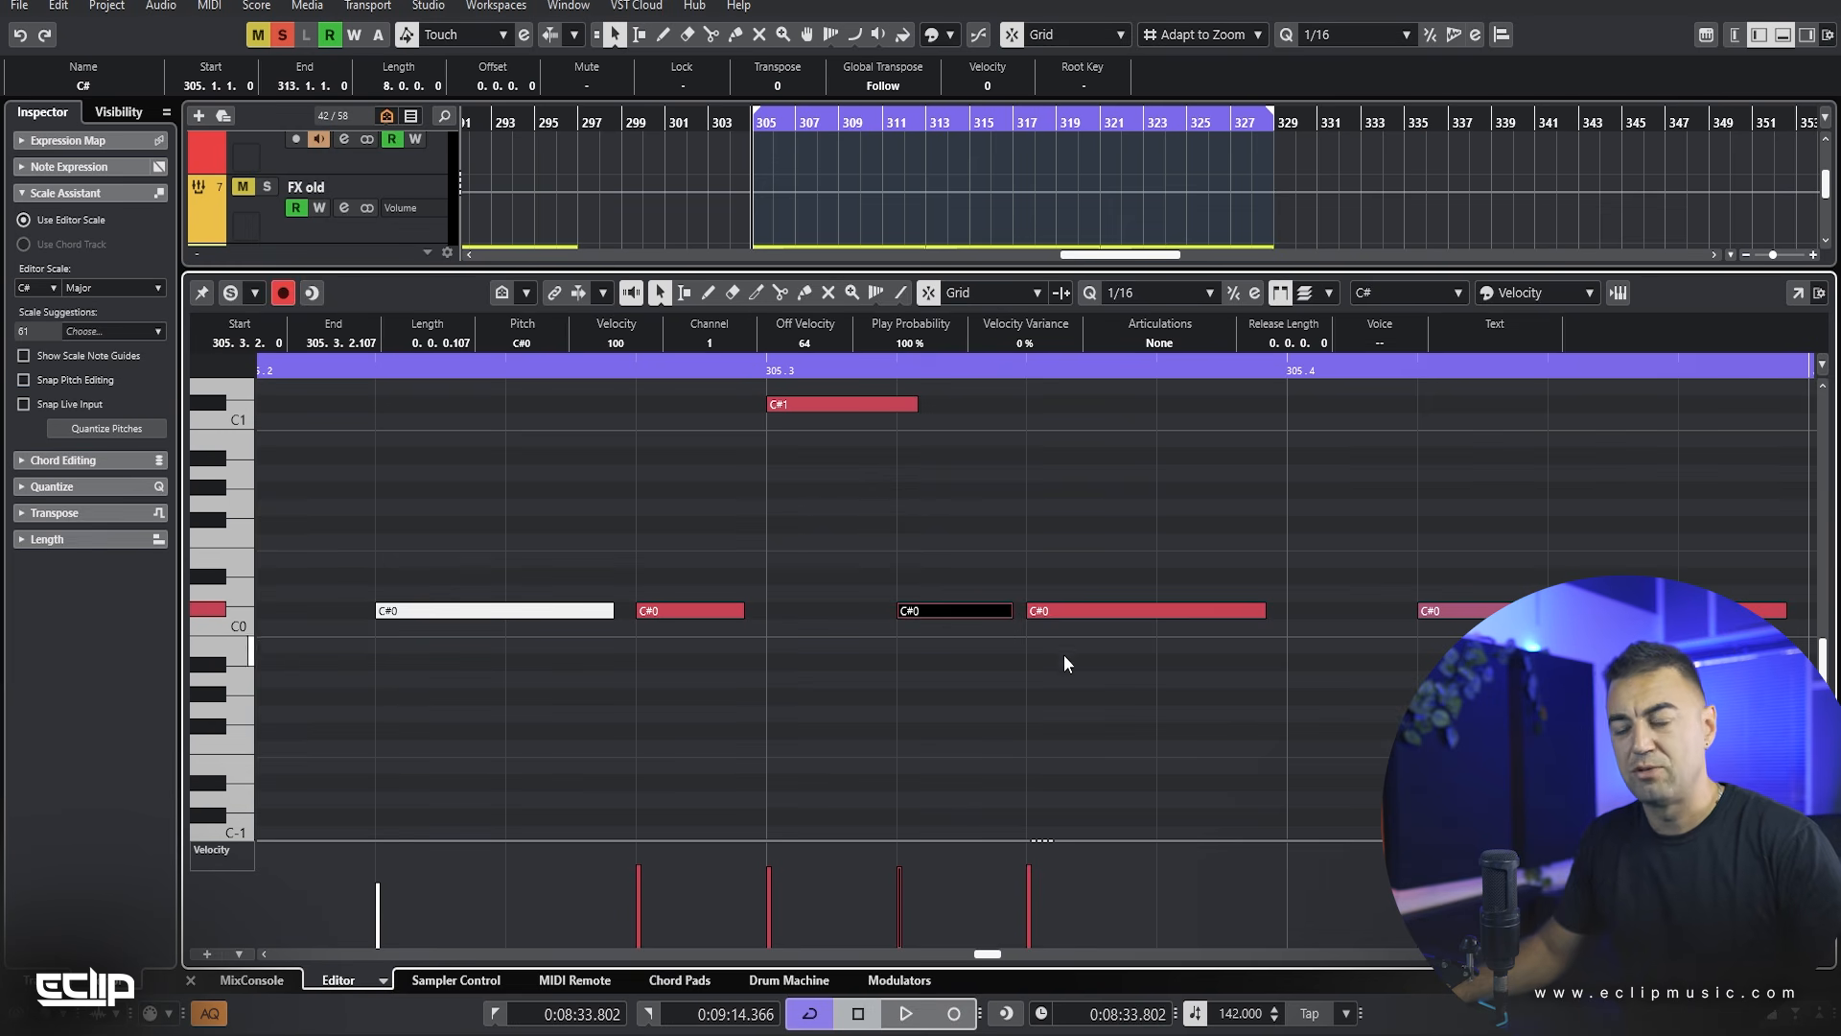
Step: Show Env 1 in Serum 2, move the plug-in window below the notes, and deselect the shortened note
{"action": "key", "text": "e"}
{"action": "left_click", "coordinate": [639, 537]}
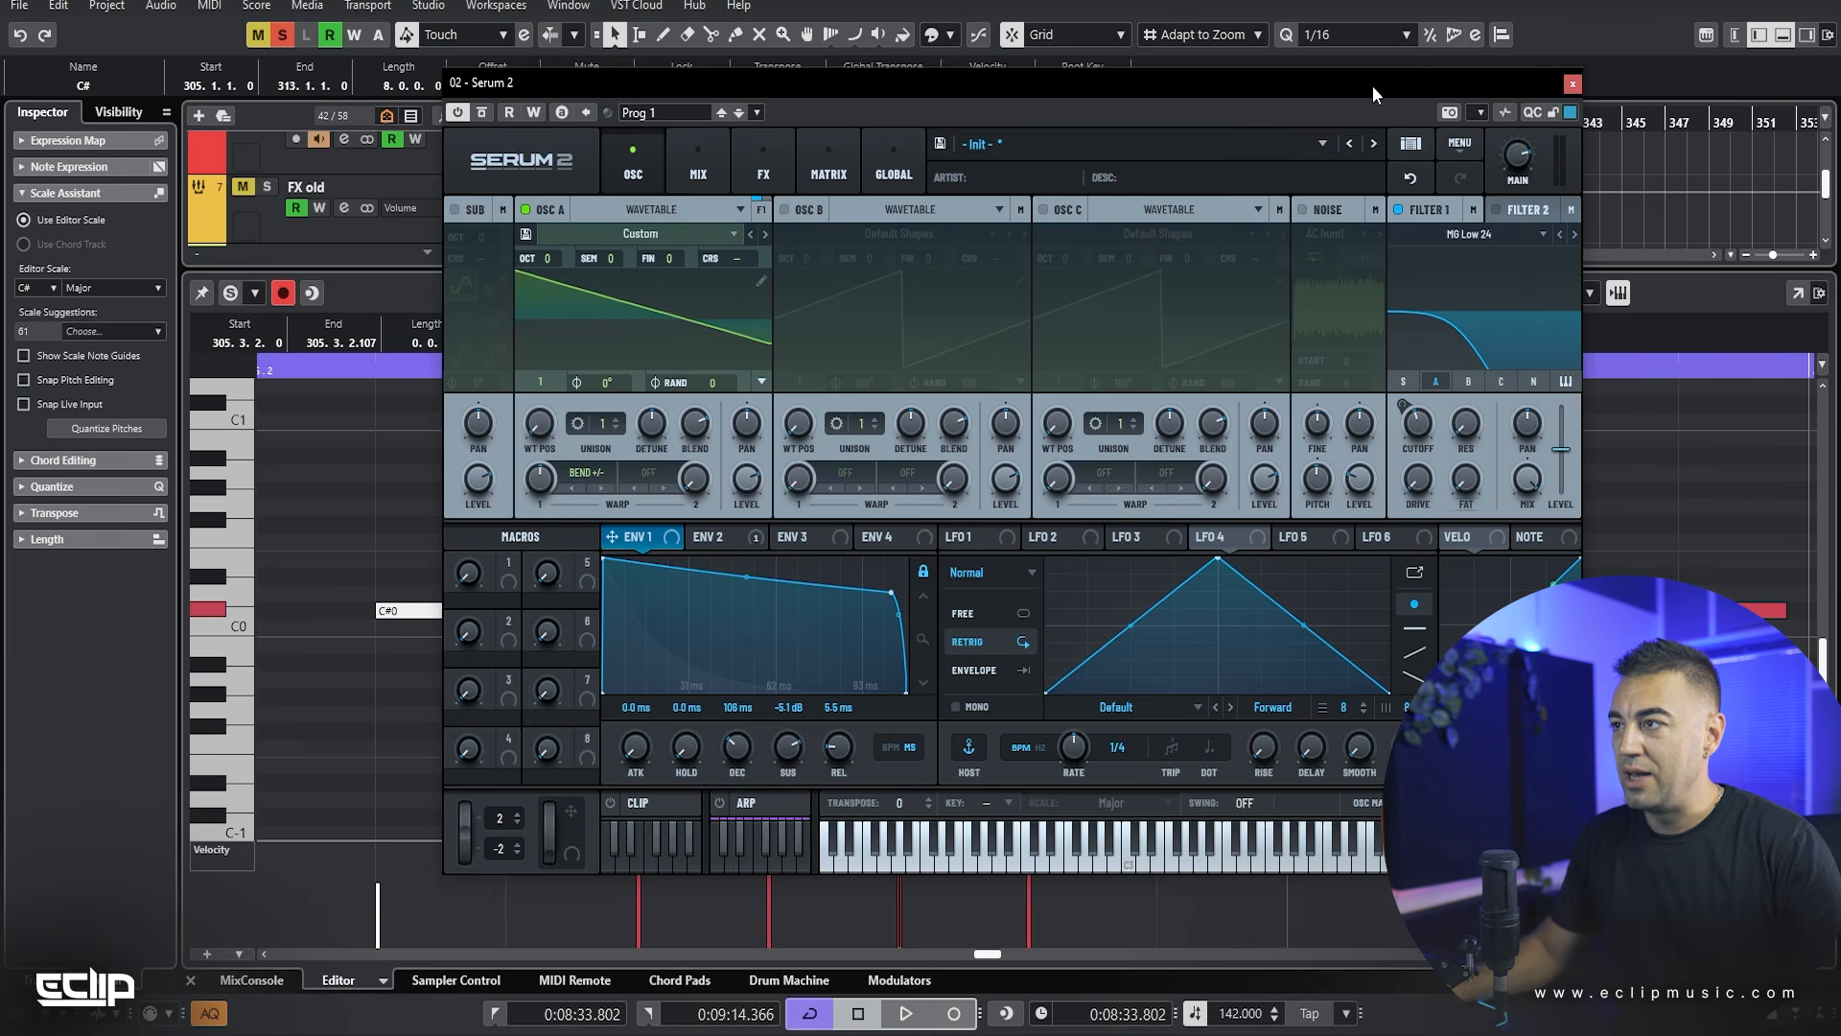
{"action": "left_click_drag", "start_coordinate": [1372, 84], "coordinate": [1462, 701]}
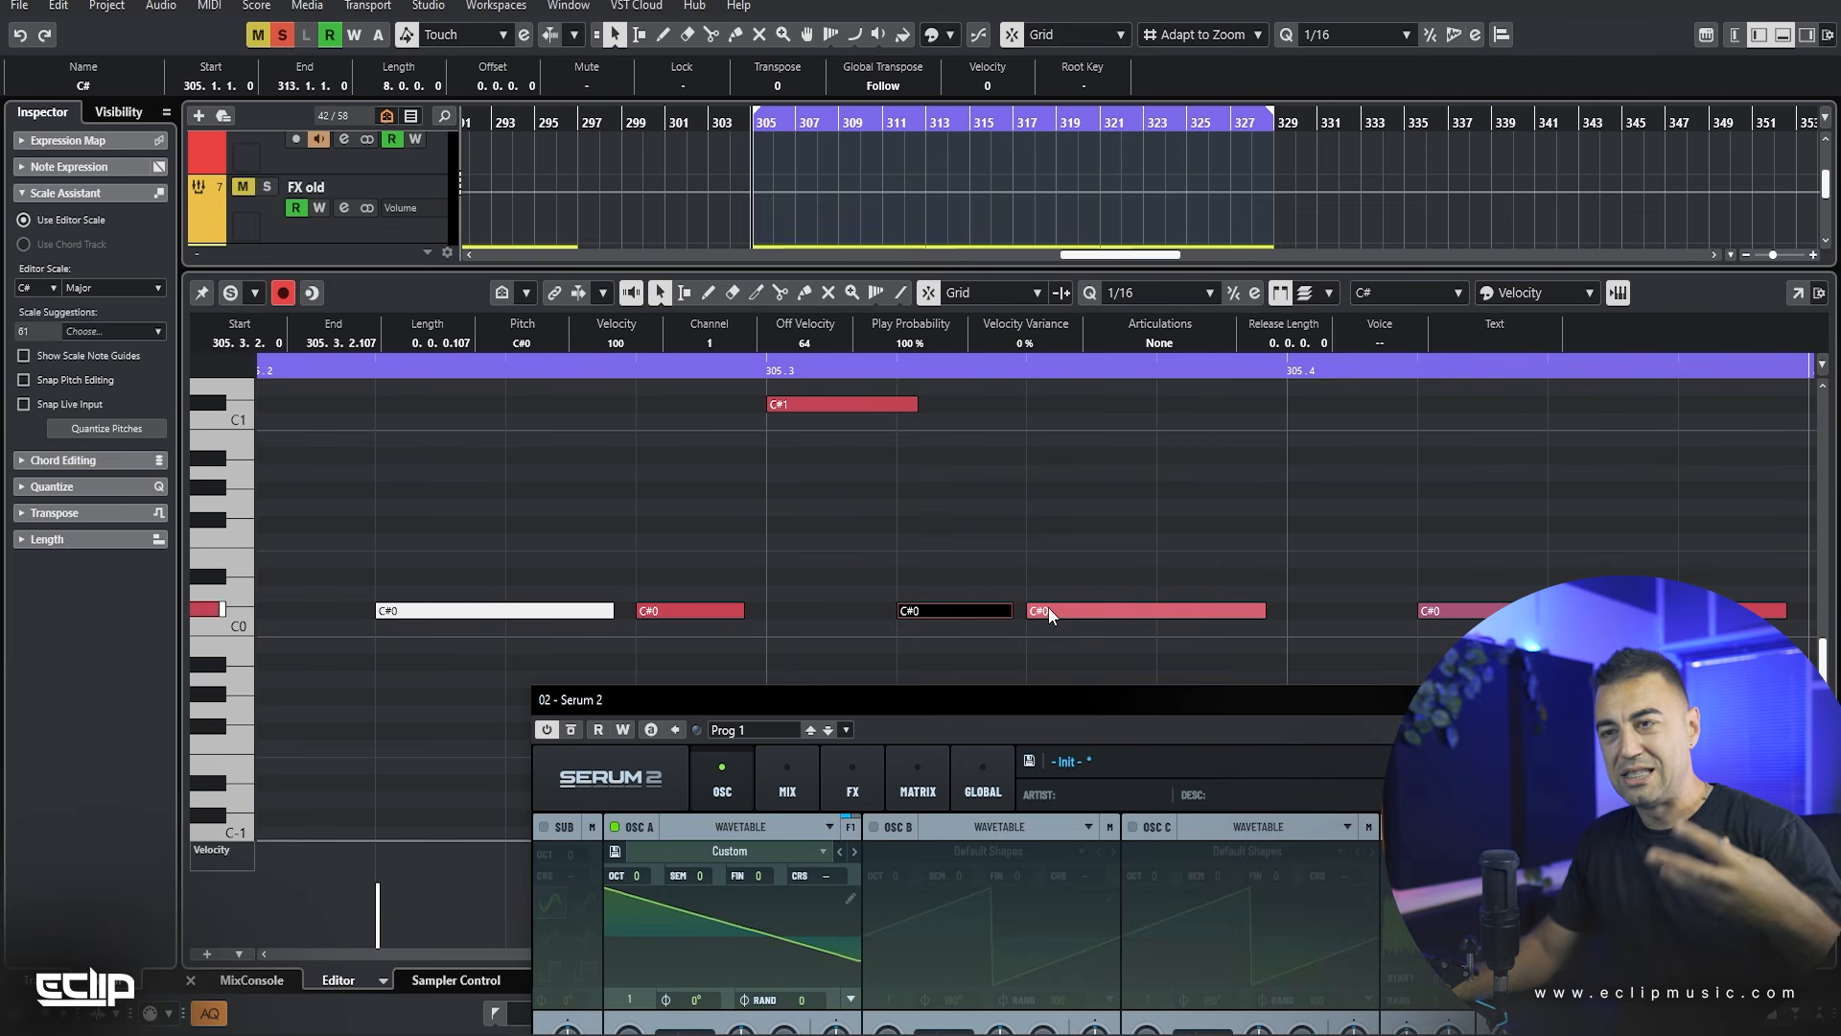
{"action": "left_click", "coordinate": [1079, 528]}
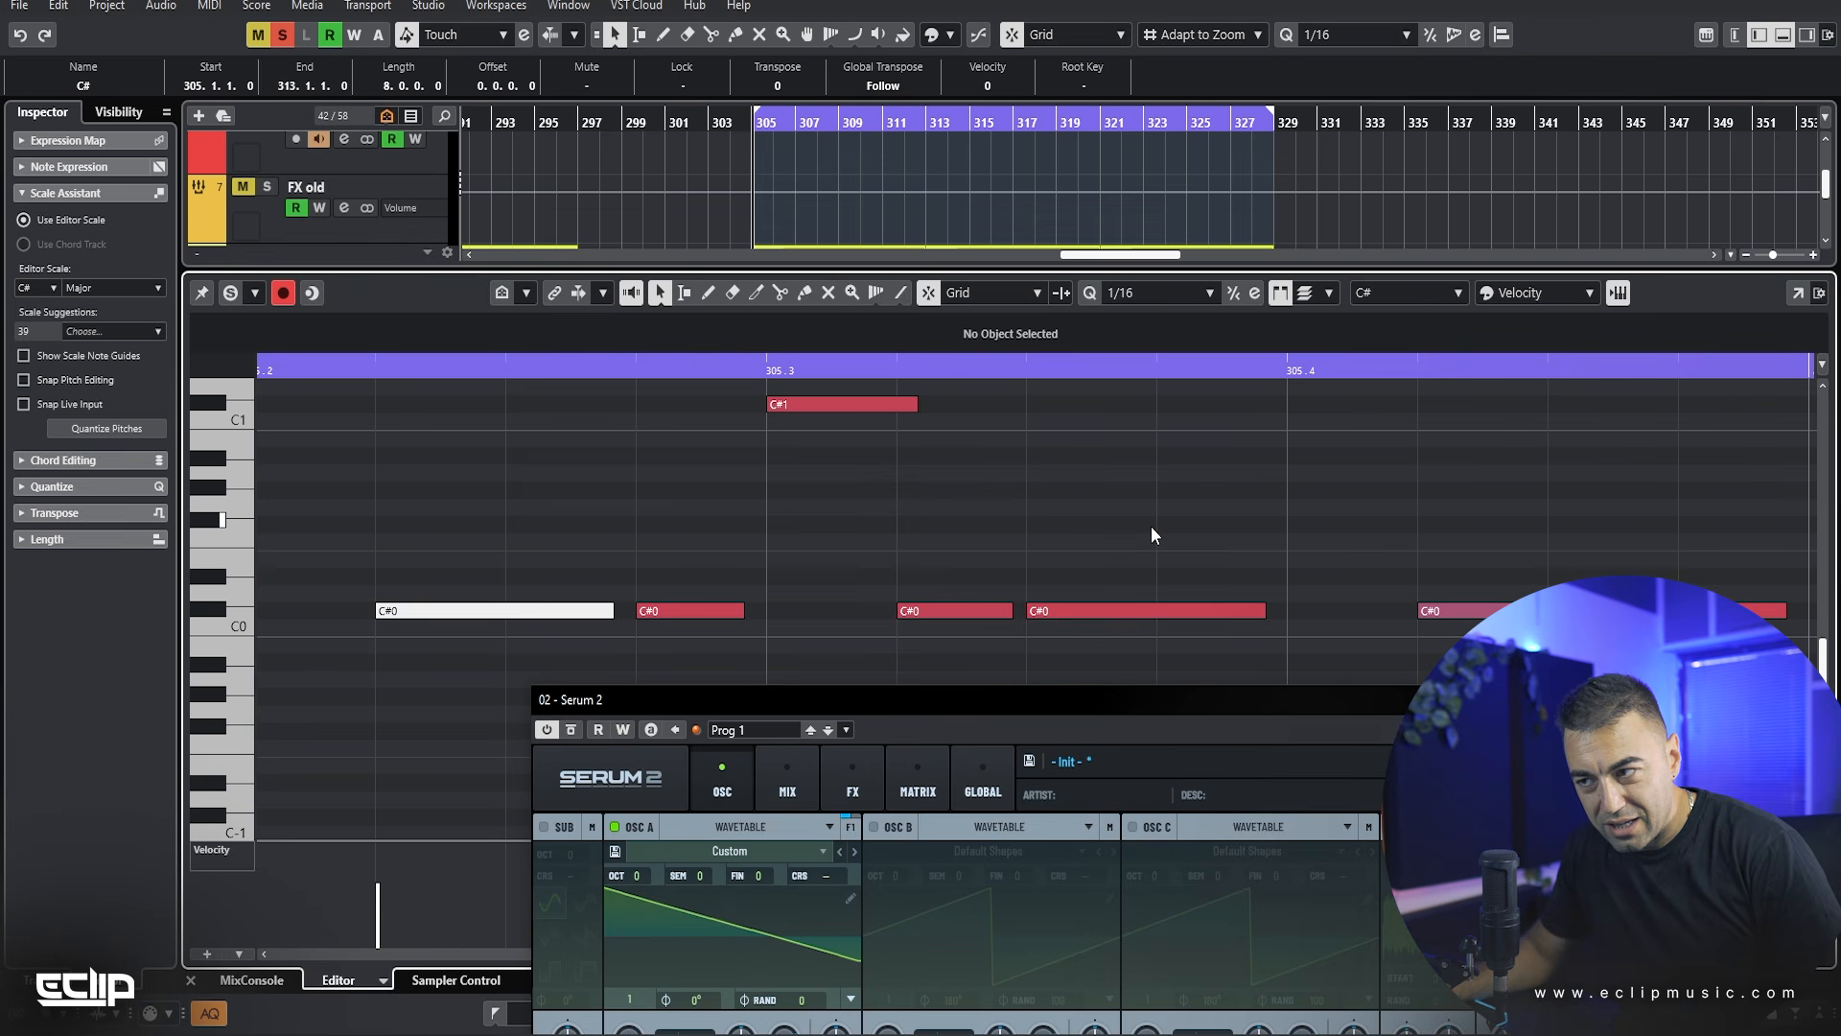
Step: Audition the bass notes, replaying them from between 306.2 and 306.3
{"action": "key", "text": "space"}
{"action": "scroll", "coordinate": [1045, 485], "scroll_direction": "down", "scroll_amount": 5}
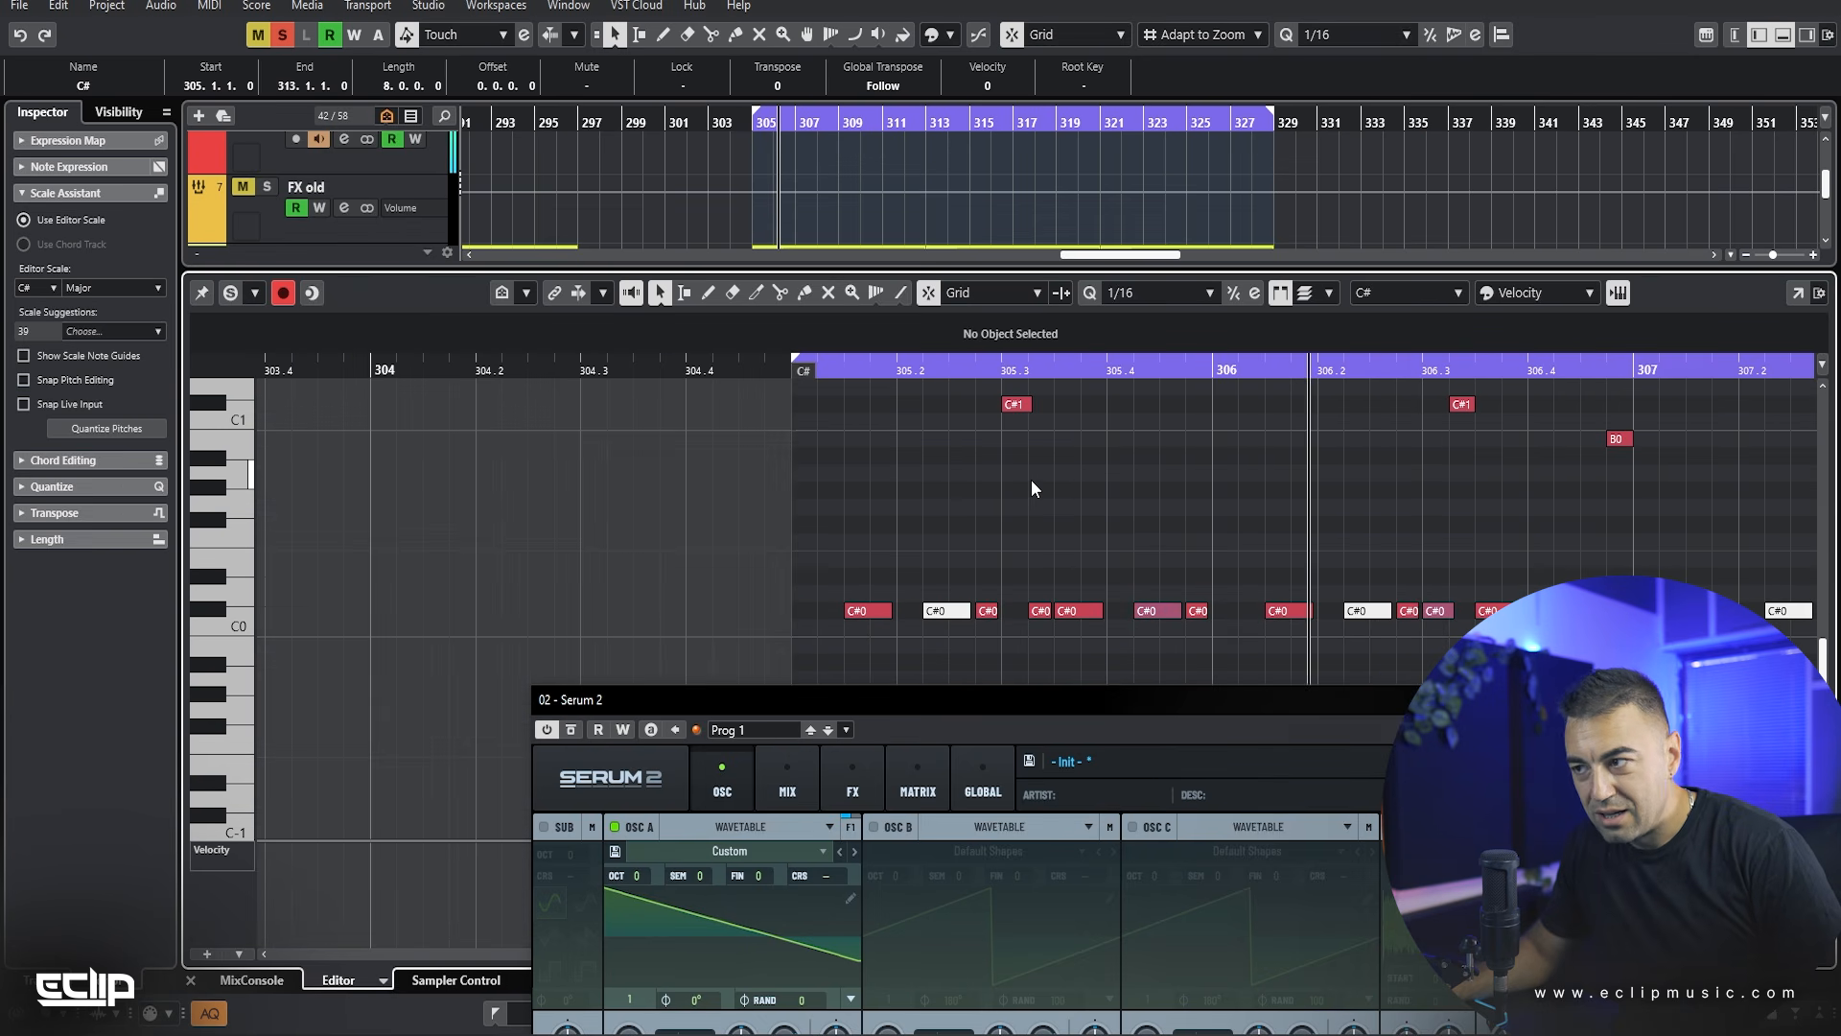
{"action": "key", "text": "space"}
{"action": "left_click_drag", "start_coordinate": [1379, 366], "coordinate": [1378, 363]}
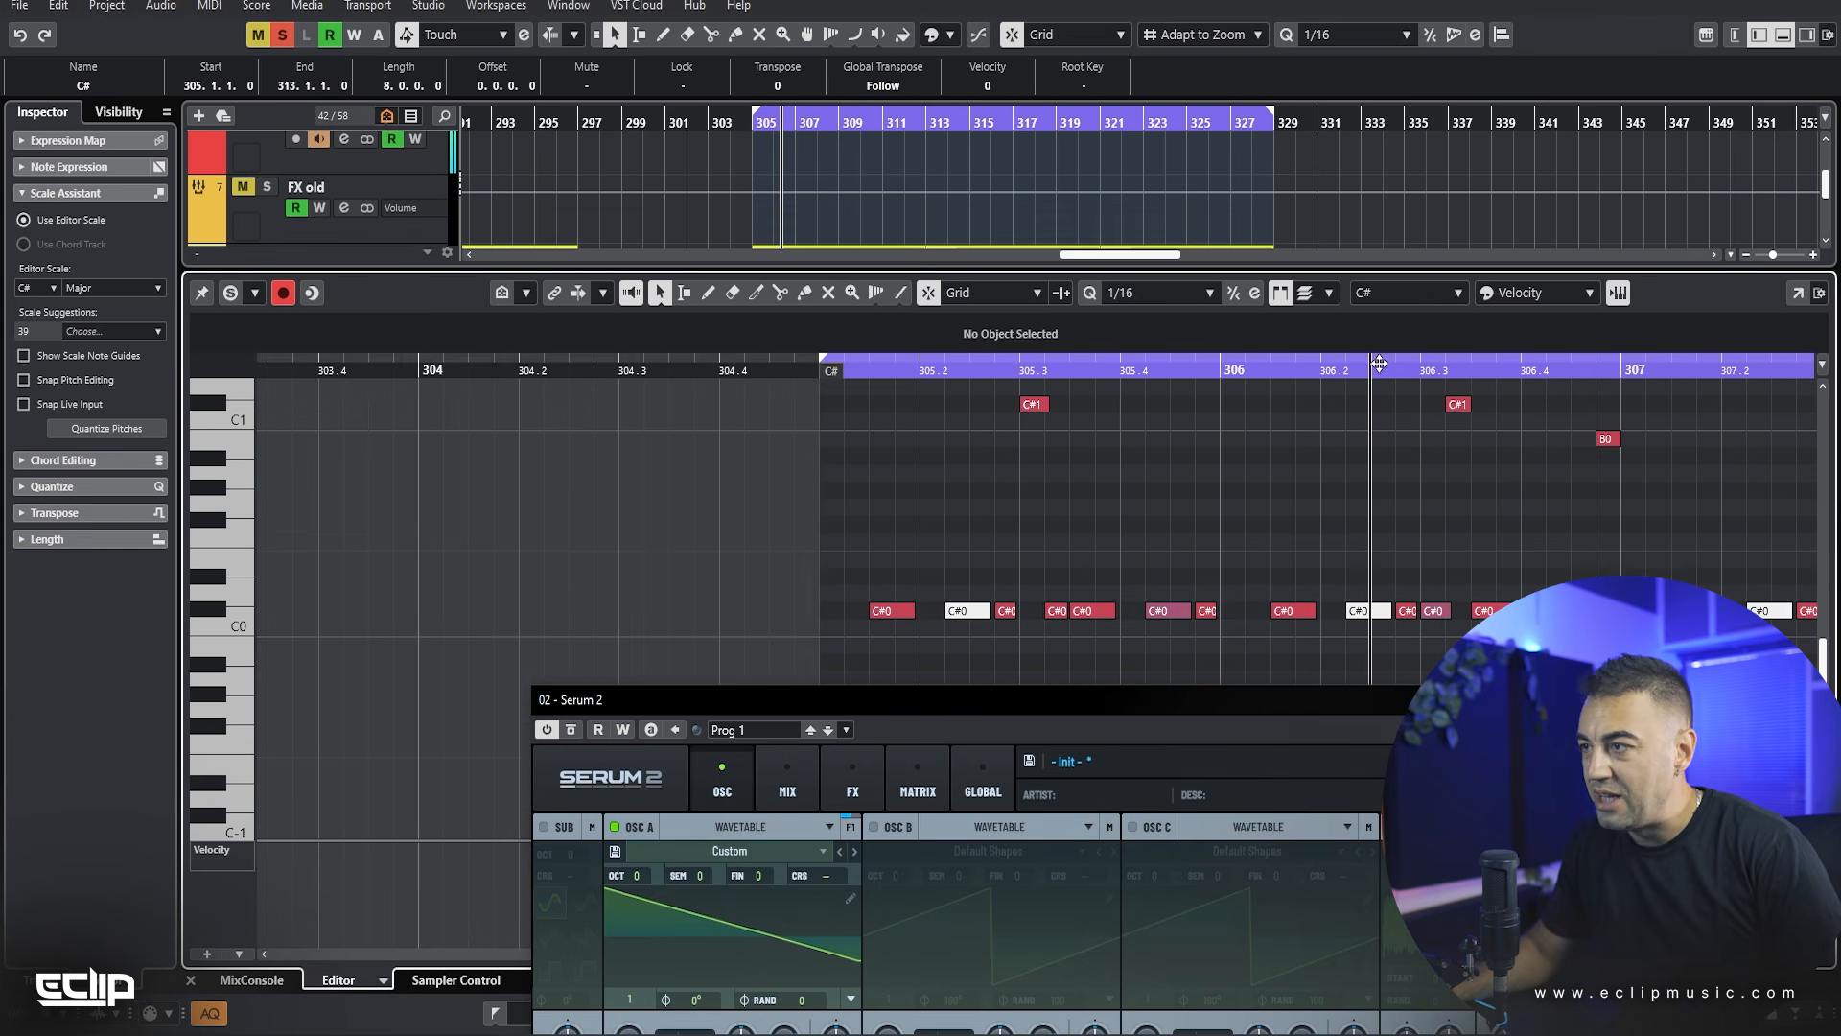
{"action": "key", "text": "space"}
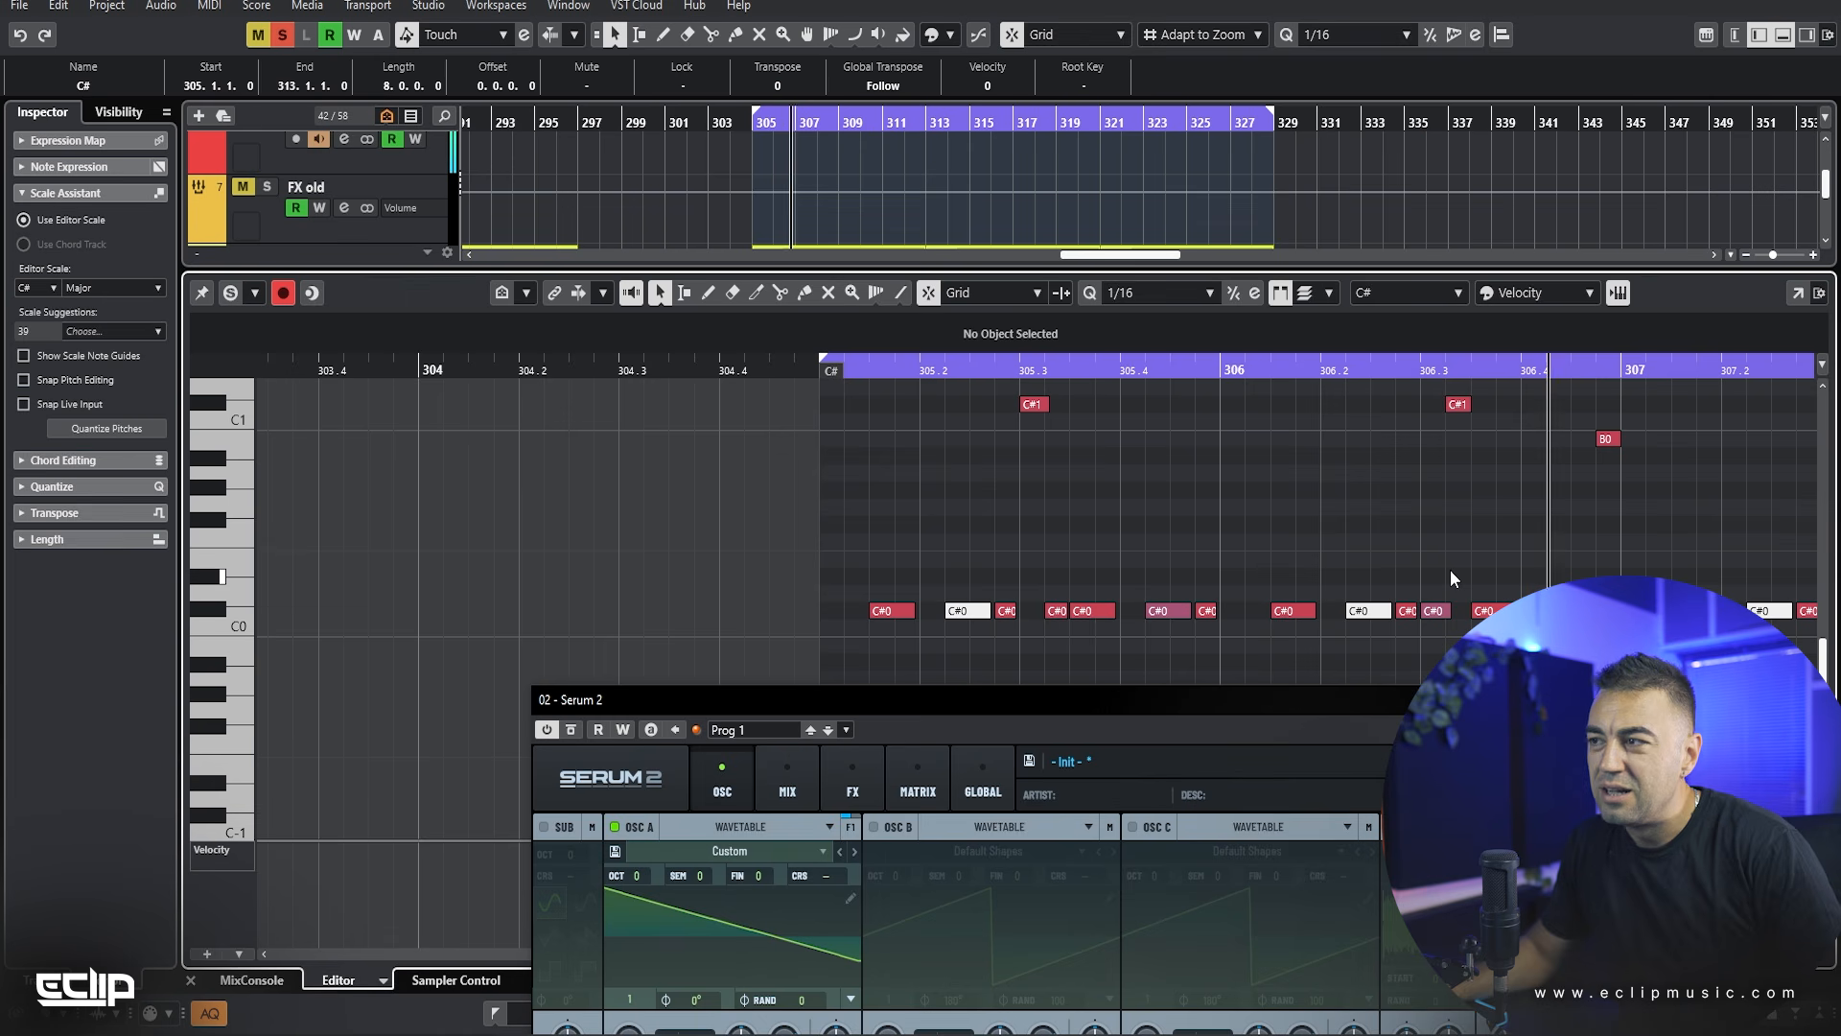
{"action": "key", "text": "space"}
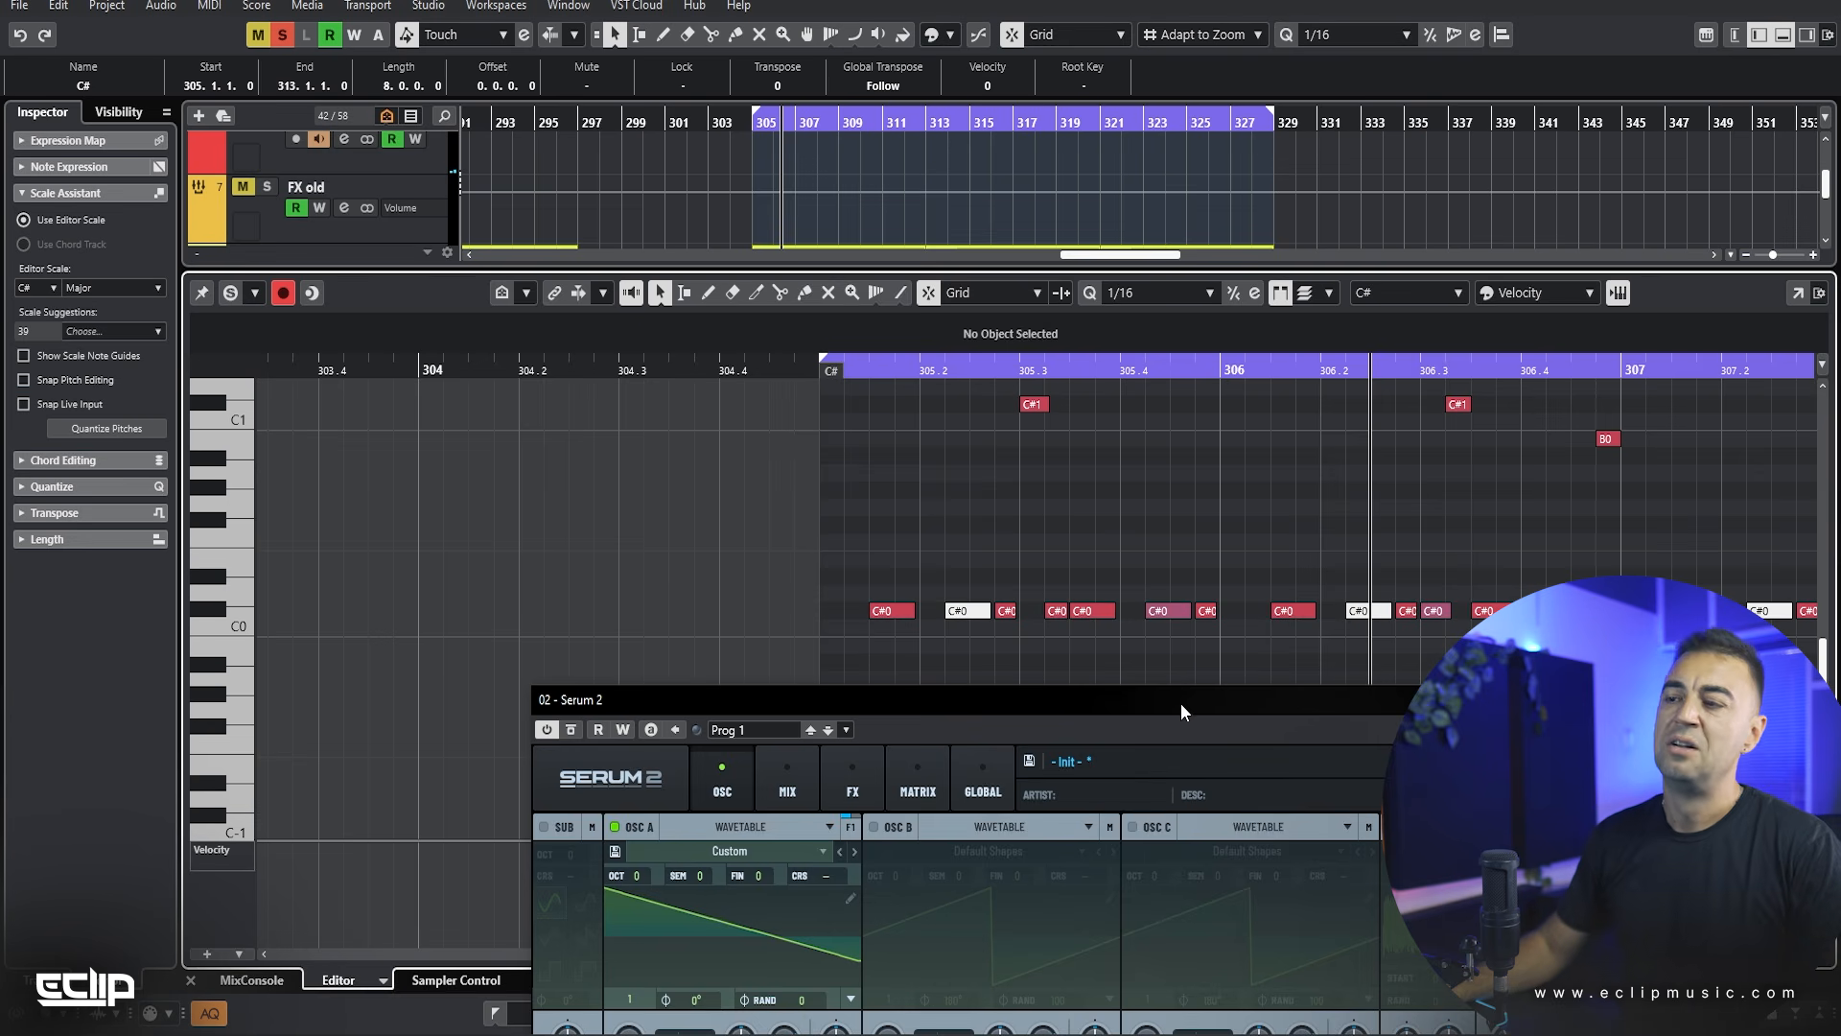
Step: Bring Serum 2 back into full view and assign Env 1 as the source in the second modulation matrix row
{"action": "left_click_drag", "start_coordinate": [1182, 704], "coordinate": [1044, 206]}
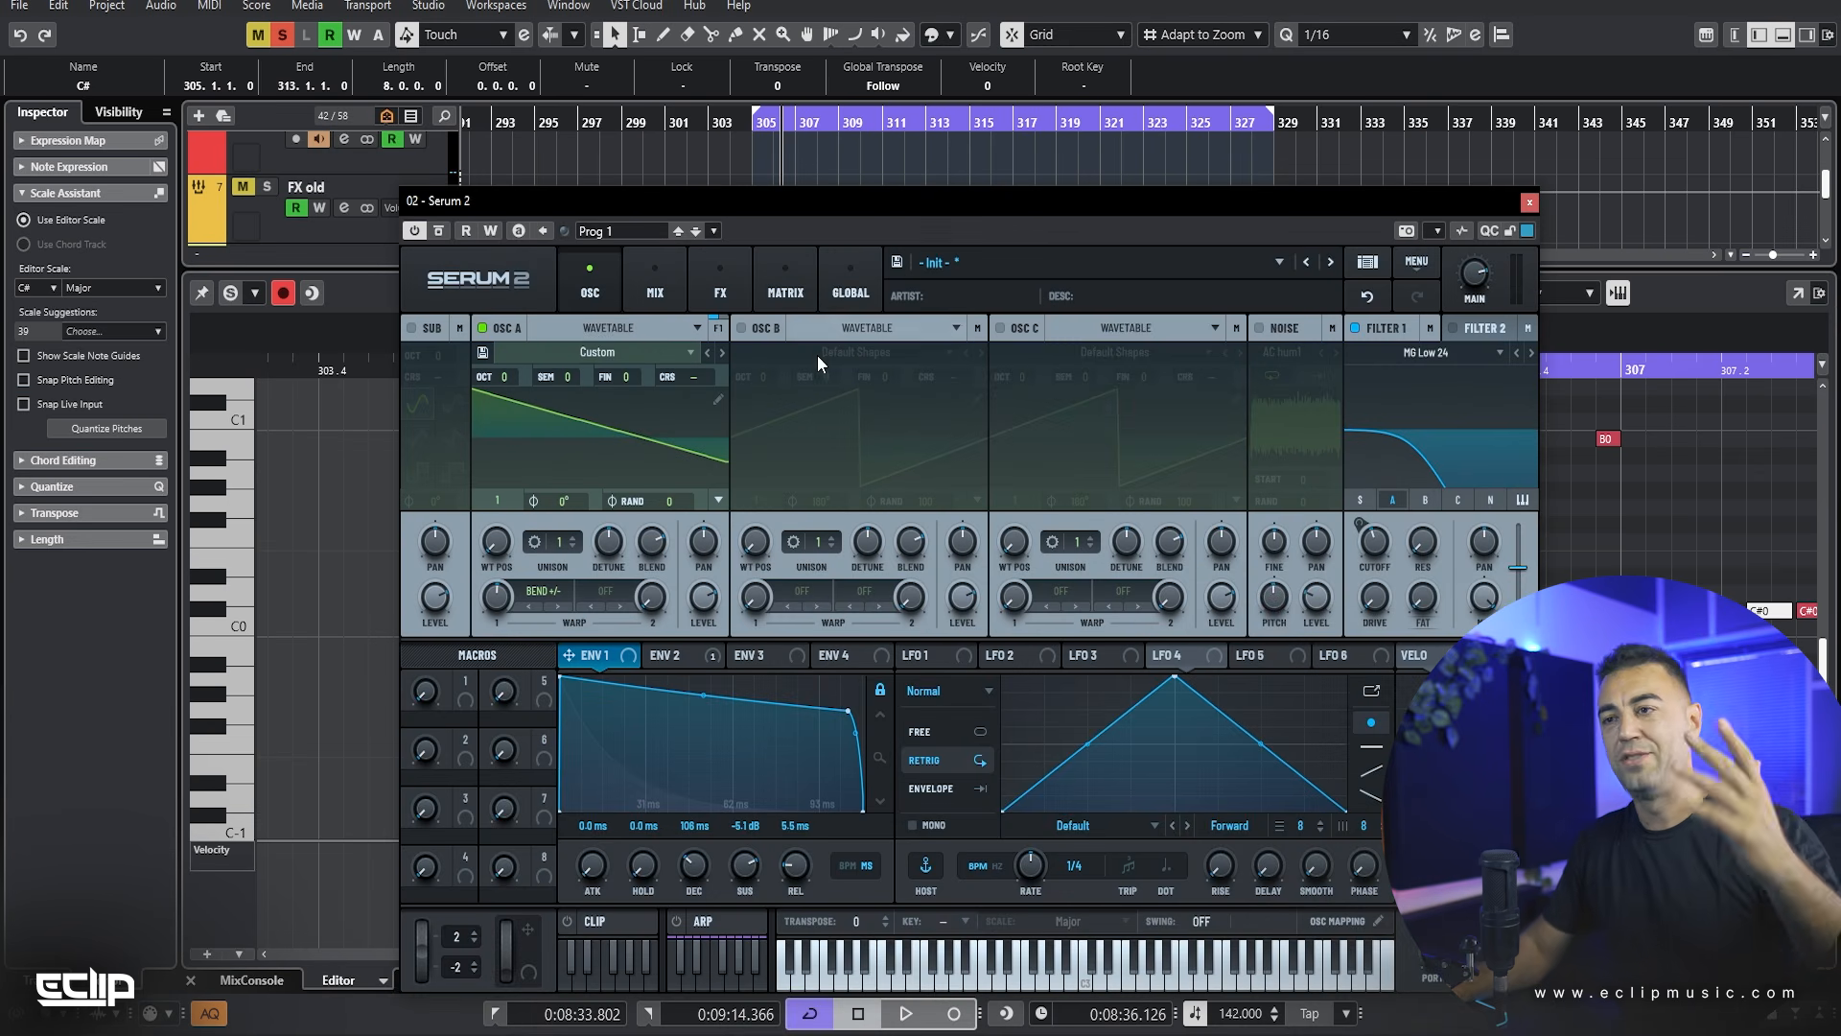
{"action": "left_click", "coordinate": [798, 278]}
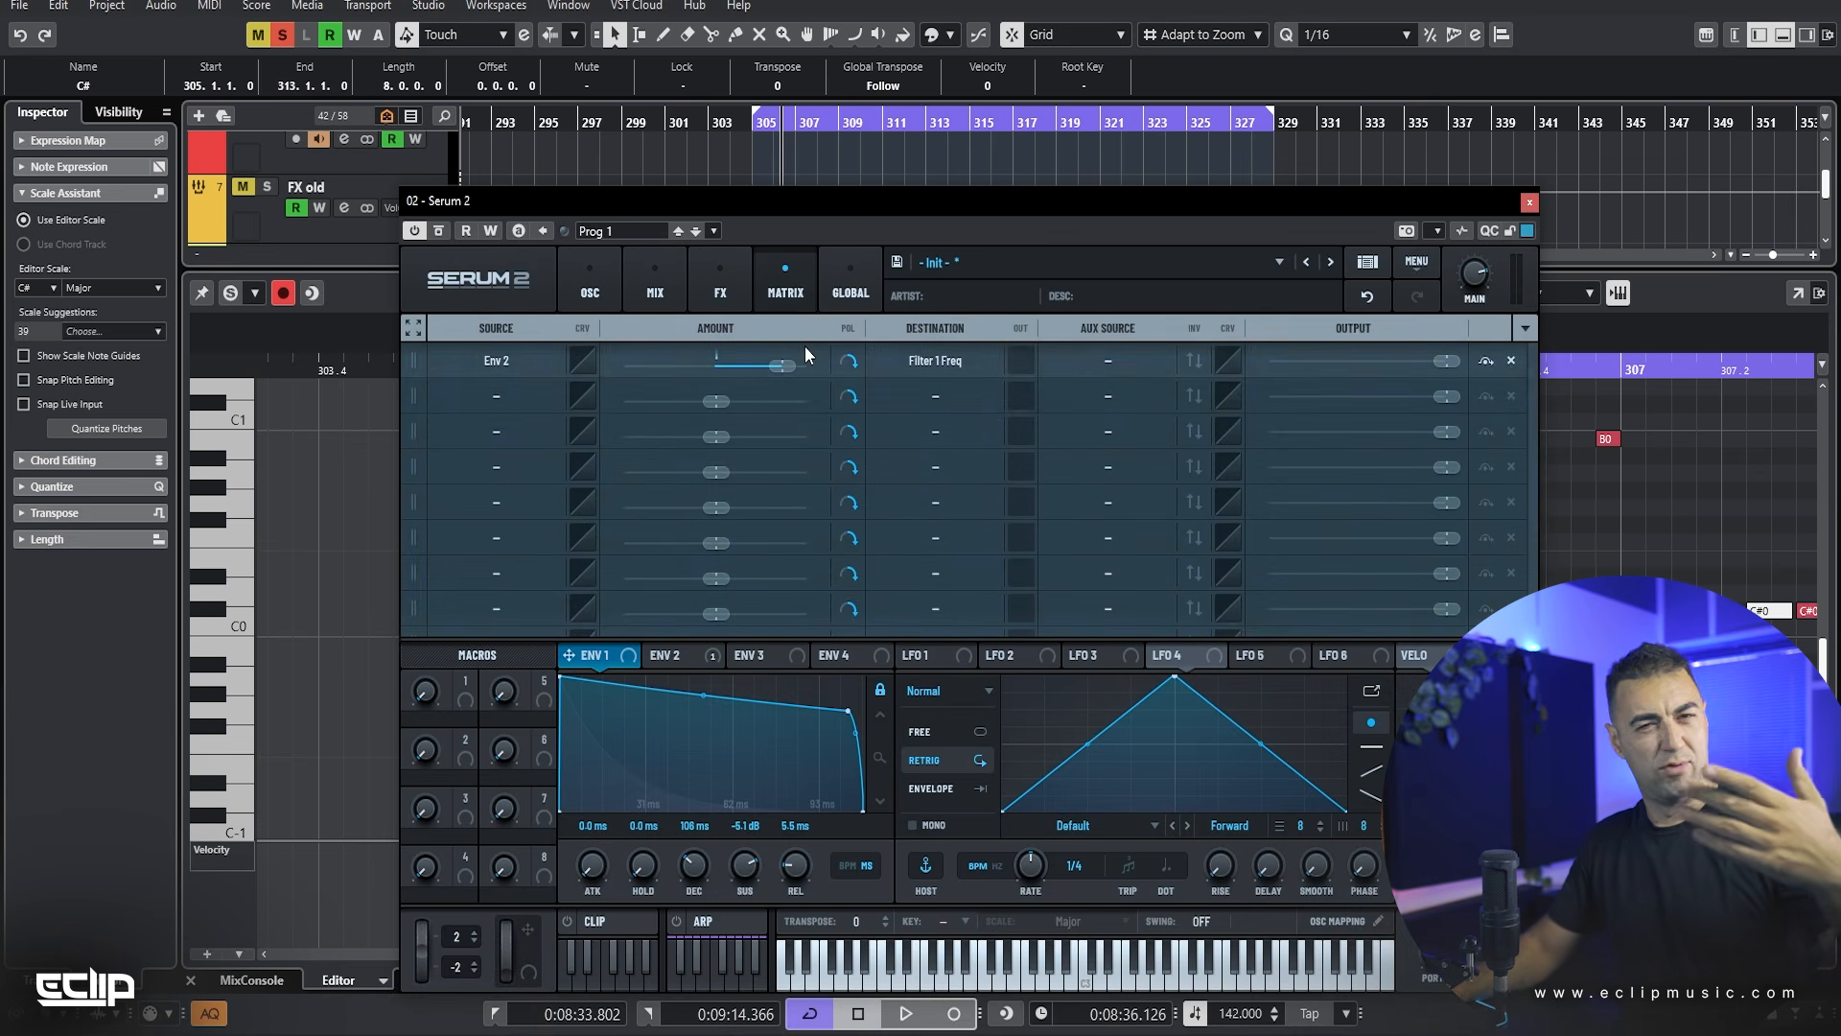
{"action": "left_click", "coordinate": [497, 396]}
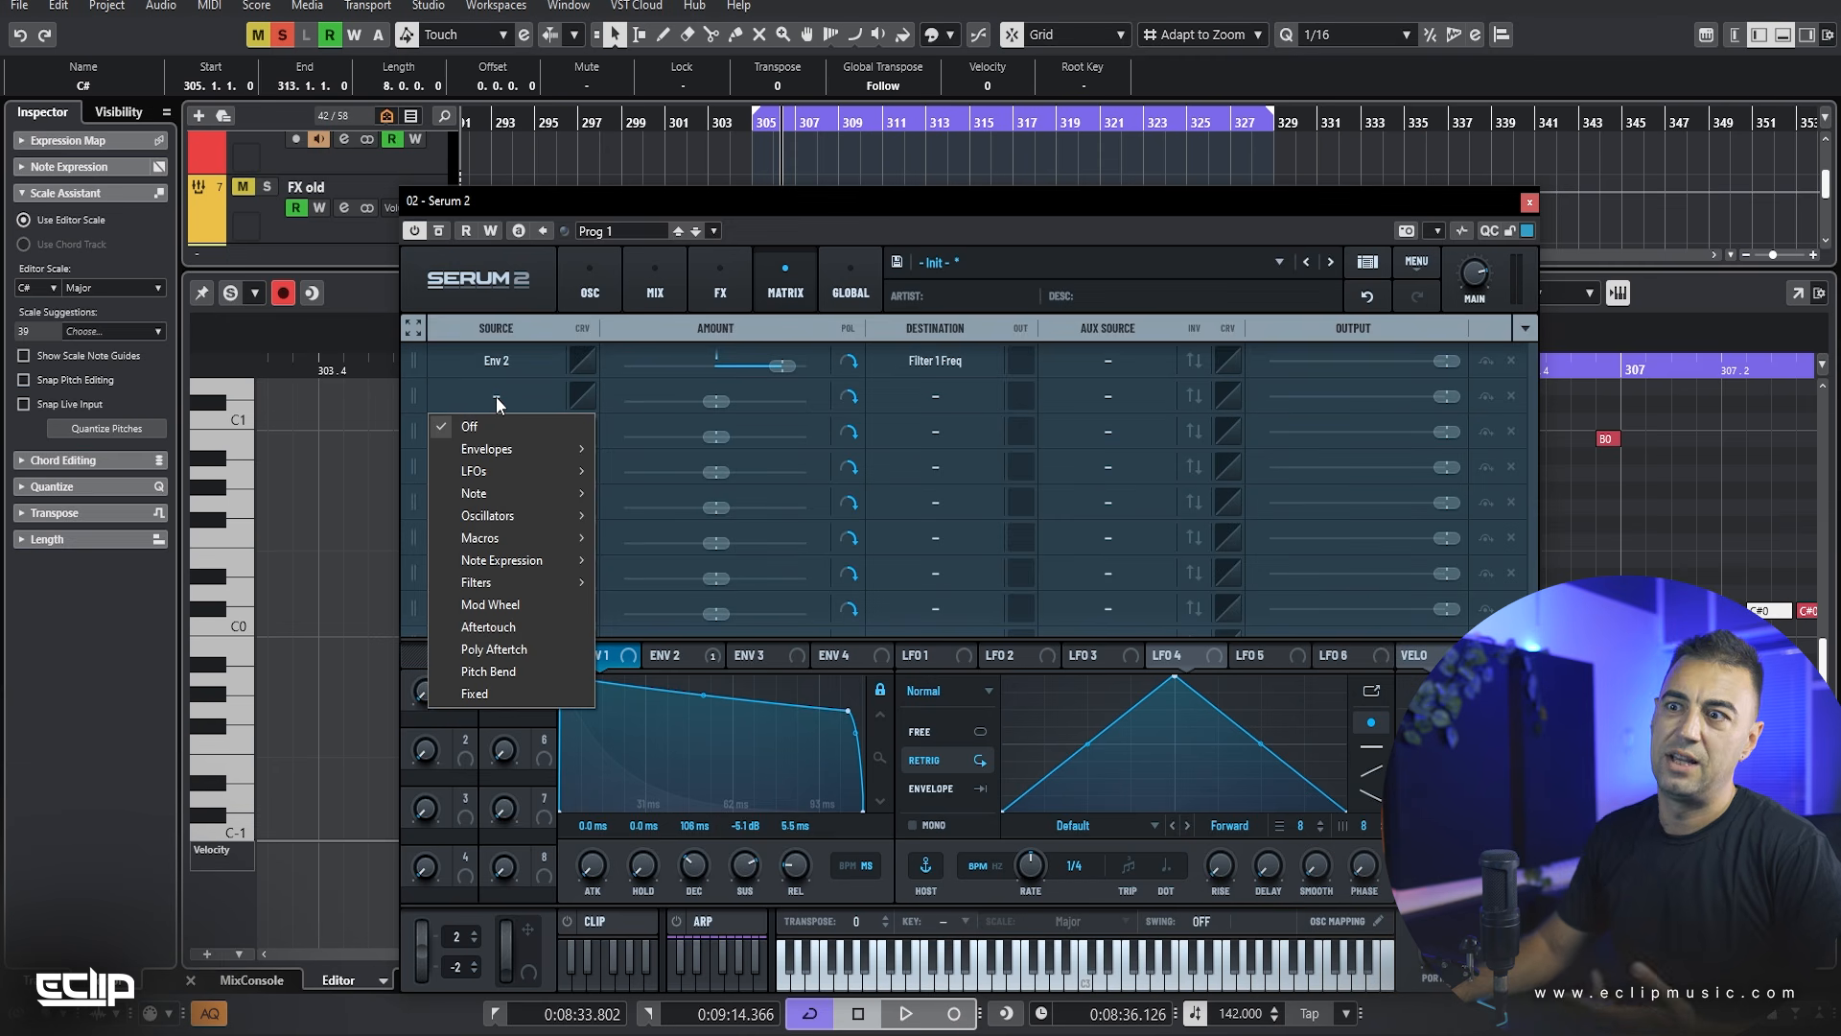
{"action": "mouse_move", "coordinate": [521, 485]}
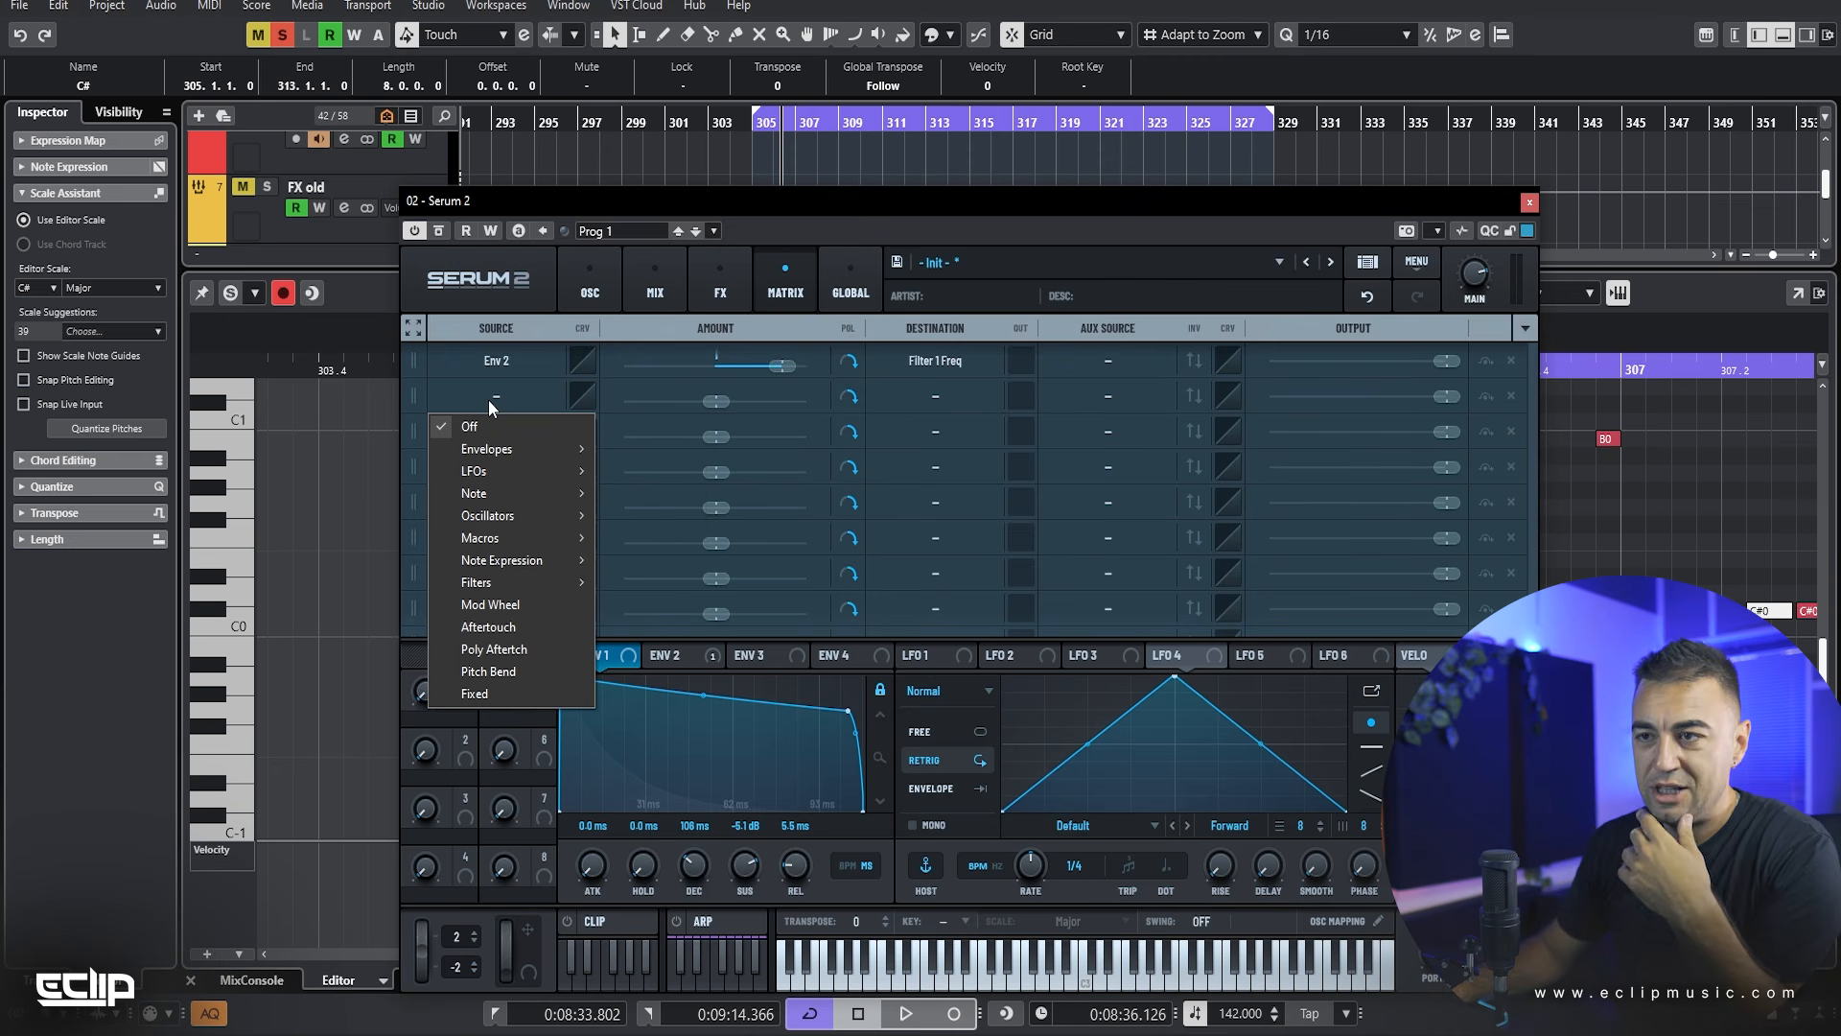
{"action": "left_click", "coordinate": [630, 446]}
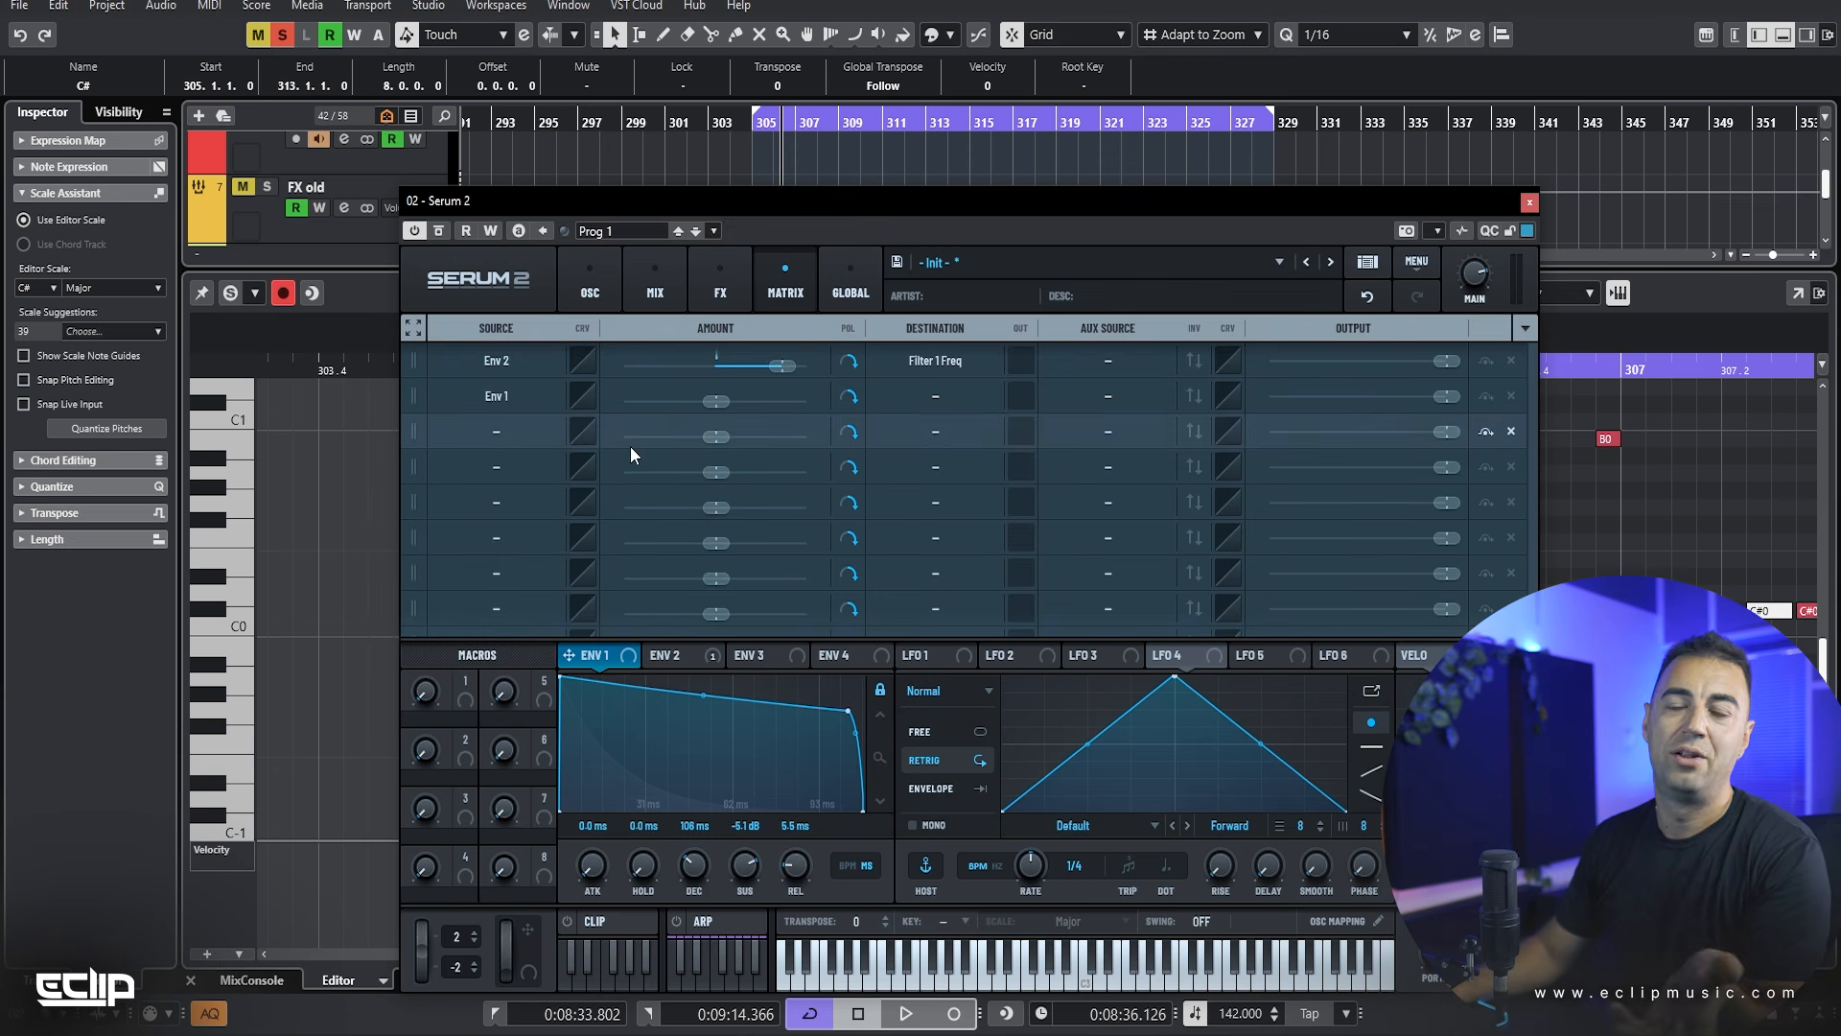
Step: Route the Env 1 matrix row to Retrig OSC A and raise its amount to the maximum
{"action": "left_click", "coordinate": [907, 393]}
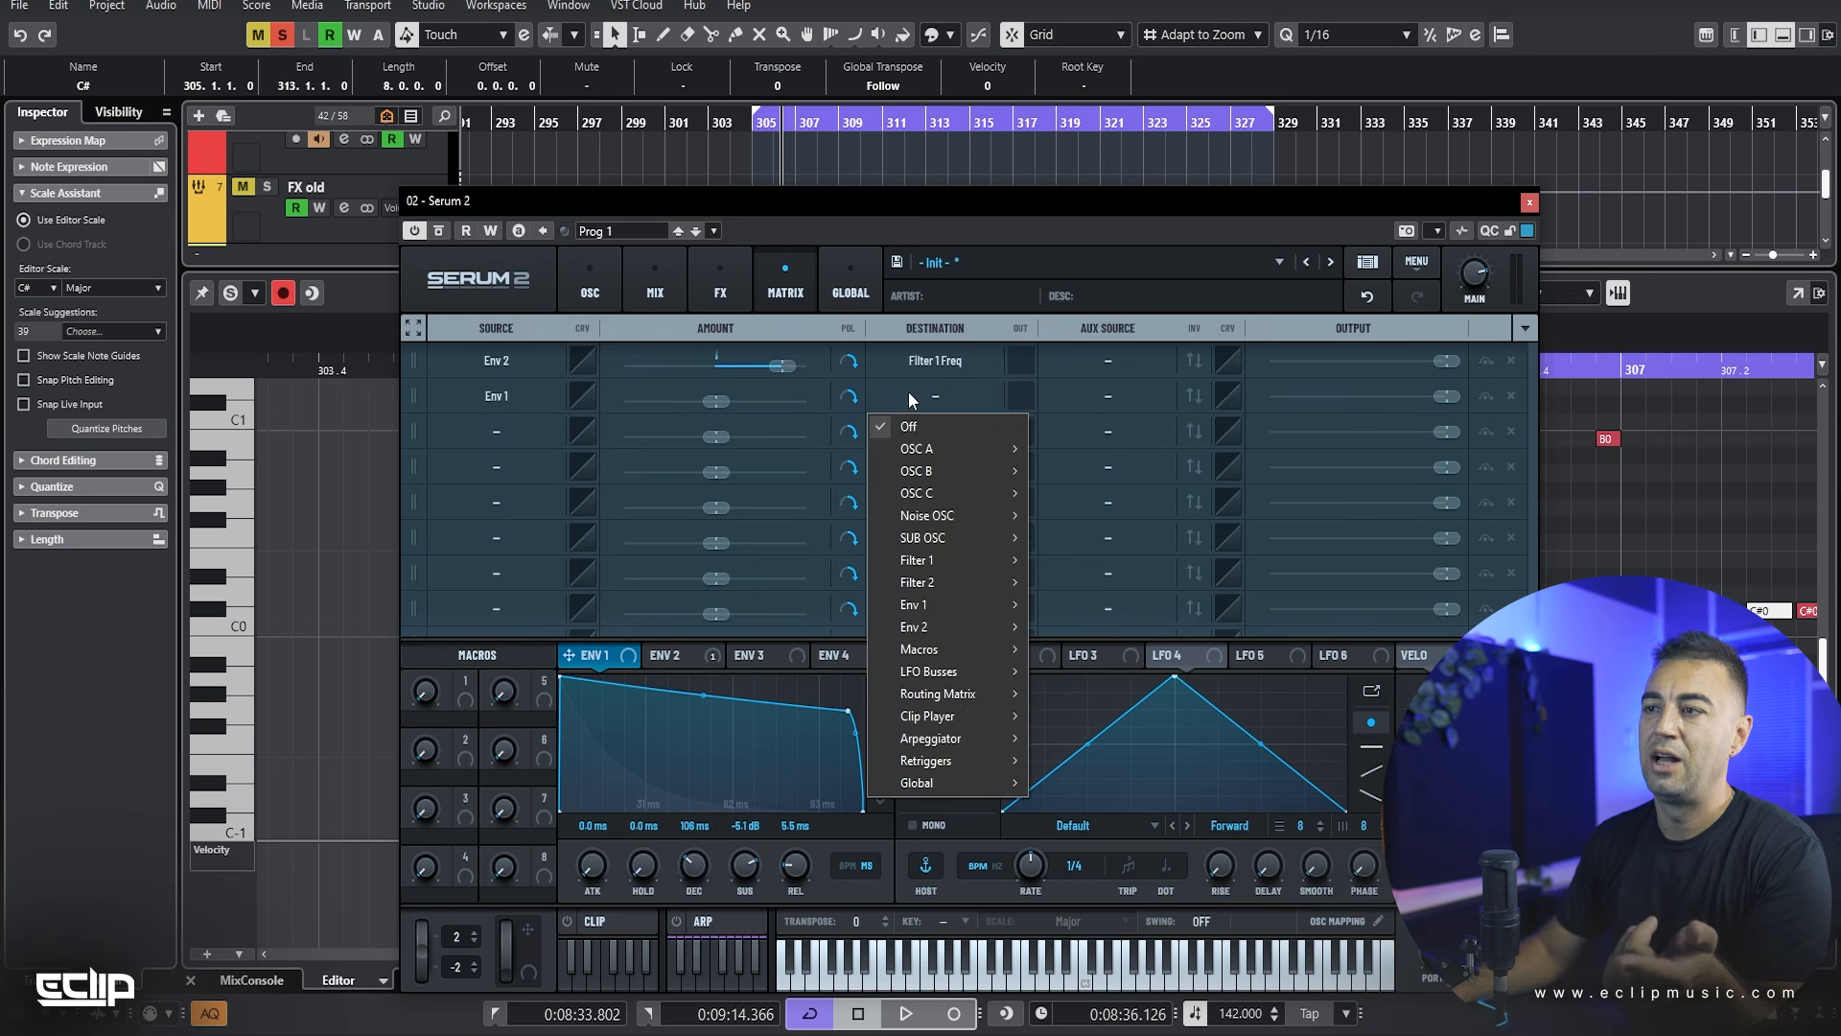
{"action": "mouse_move", "coordinate": [947, 770]}
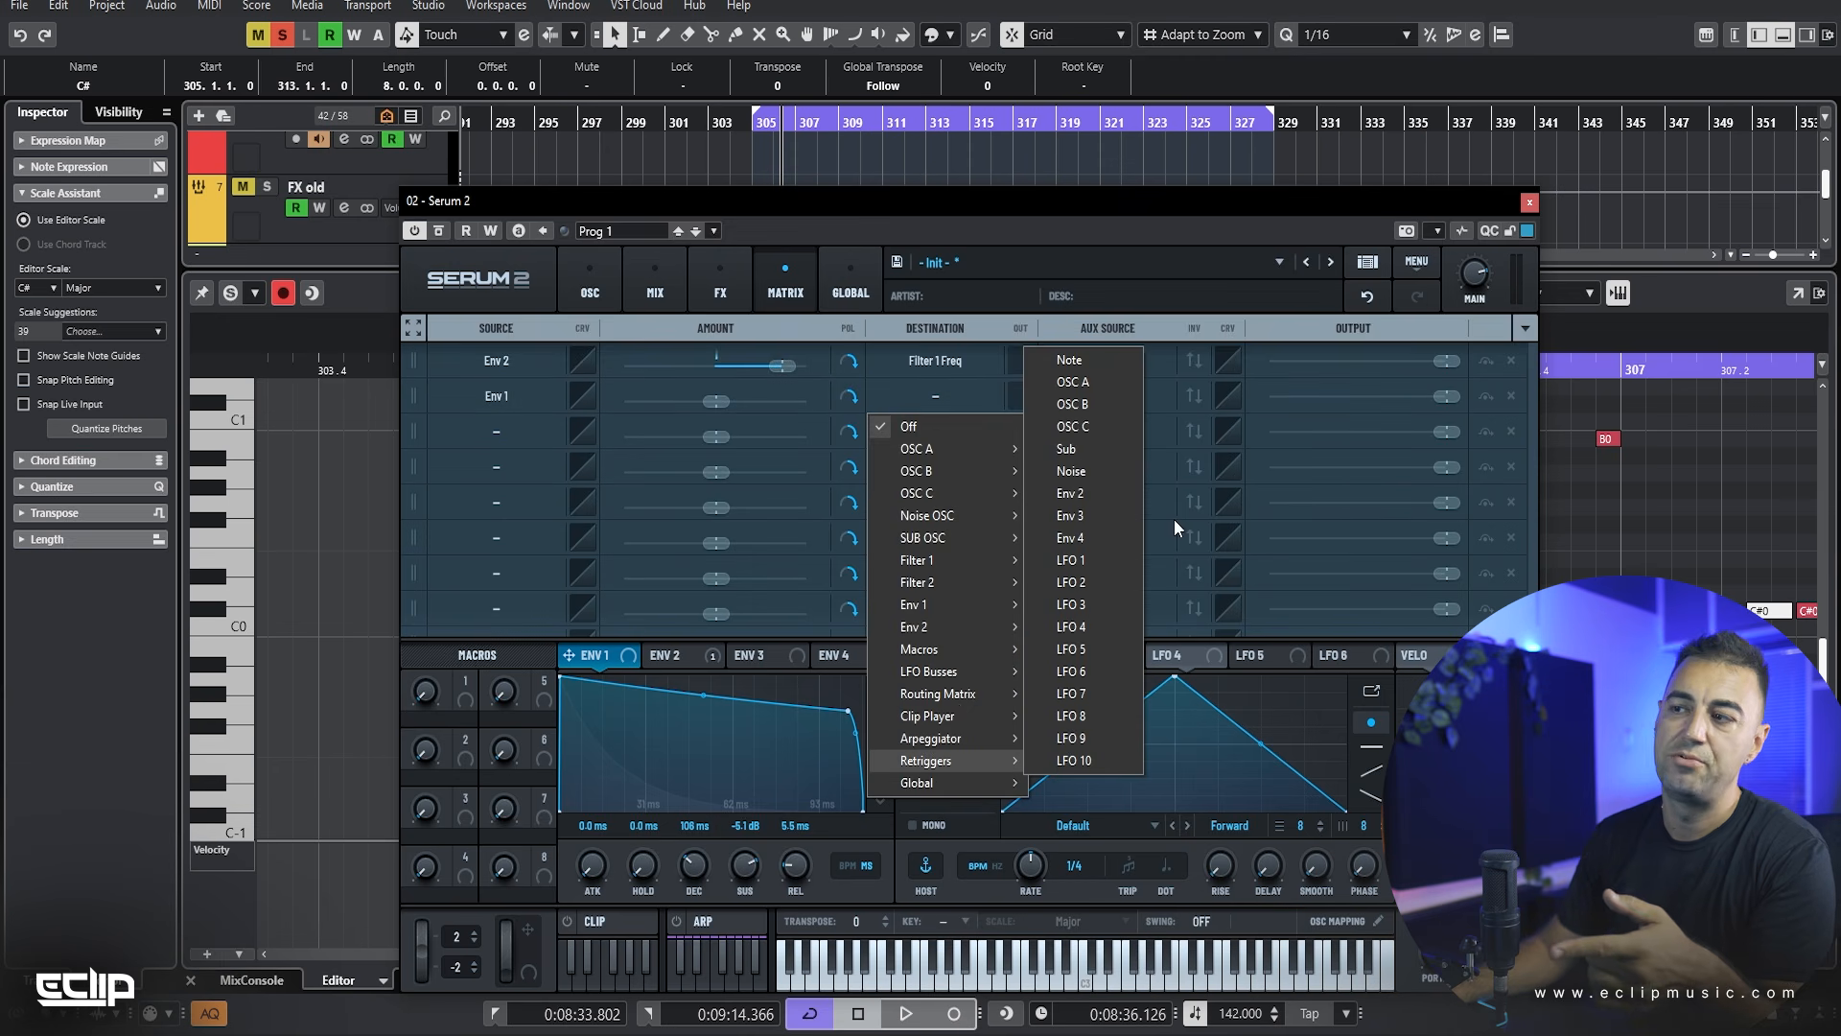
{"action": "left_click", "coordinate": [1108, 383]}
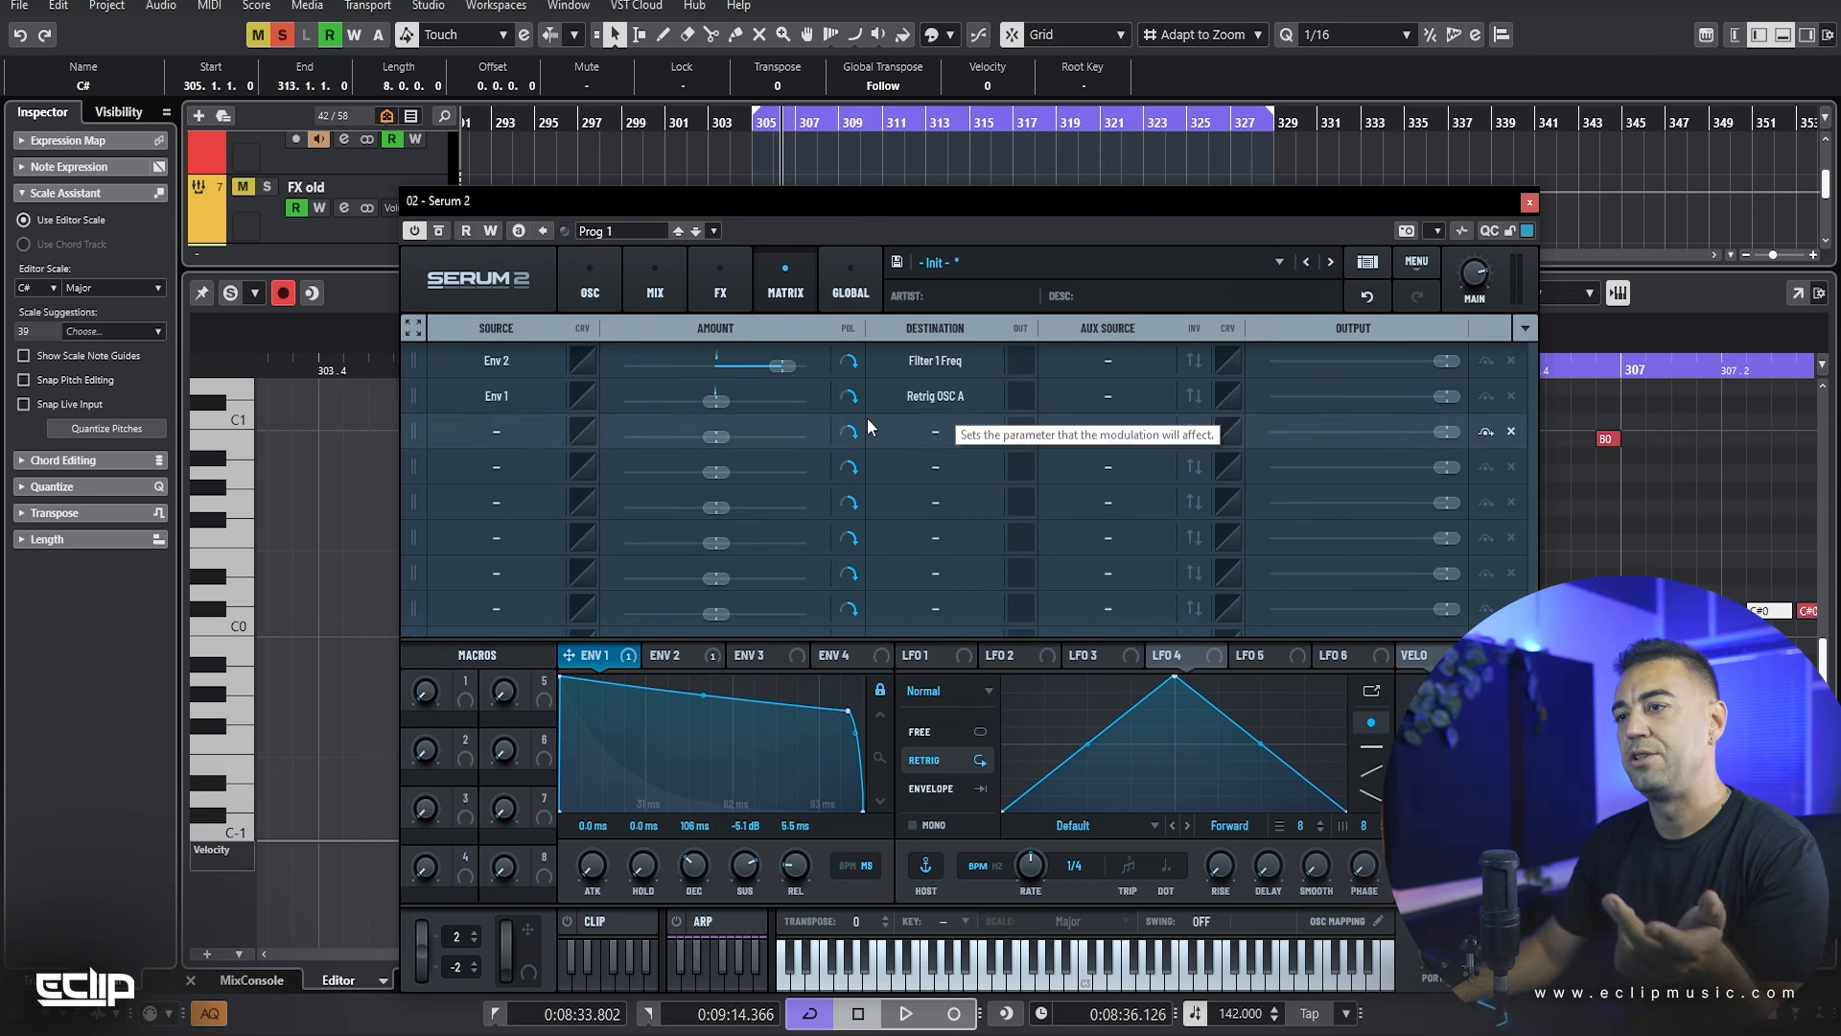
{"action": "left_click_drag", "start_coordinate": [800, 406], "coordinate": [1212, 491]}
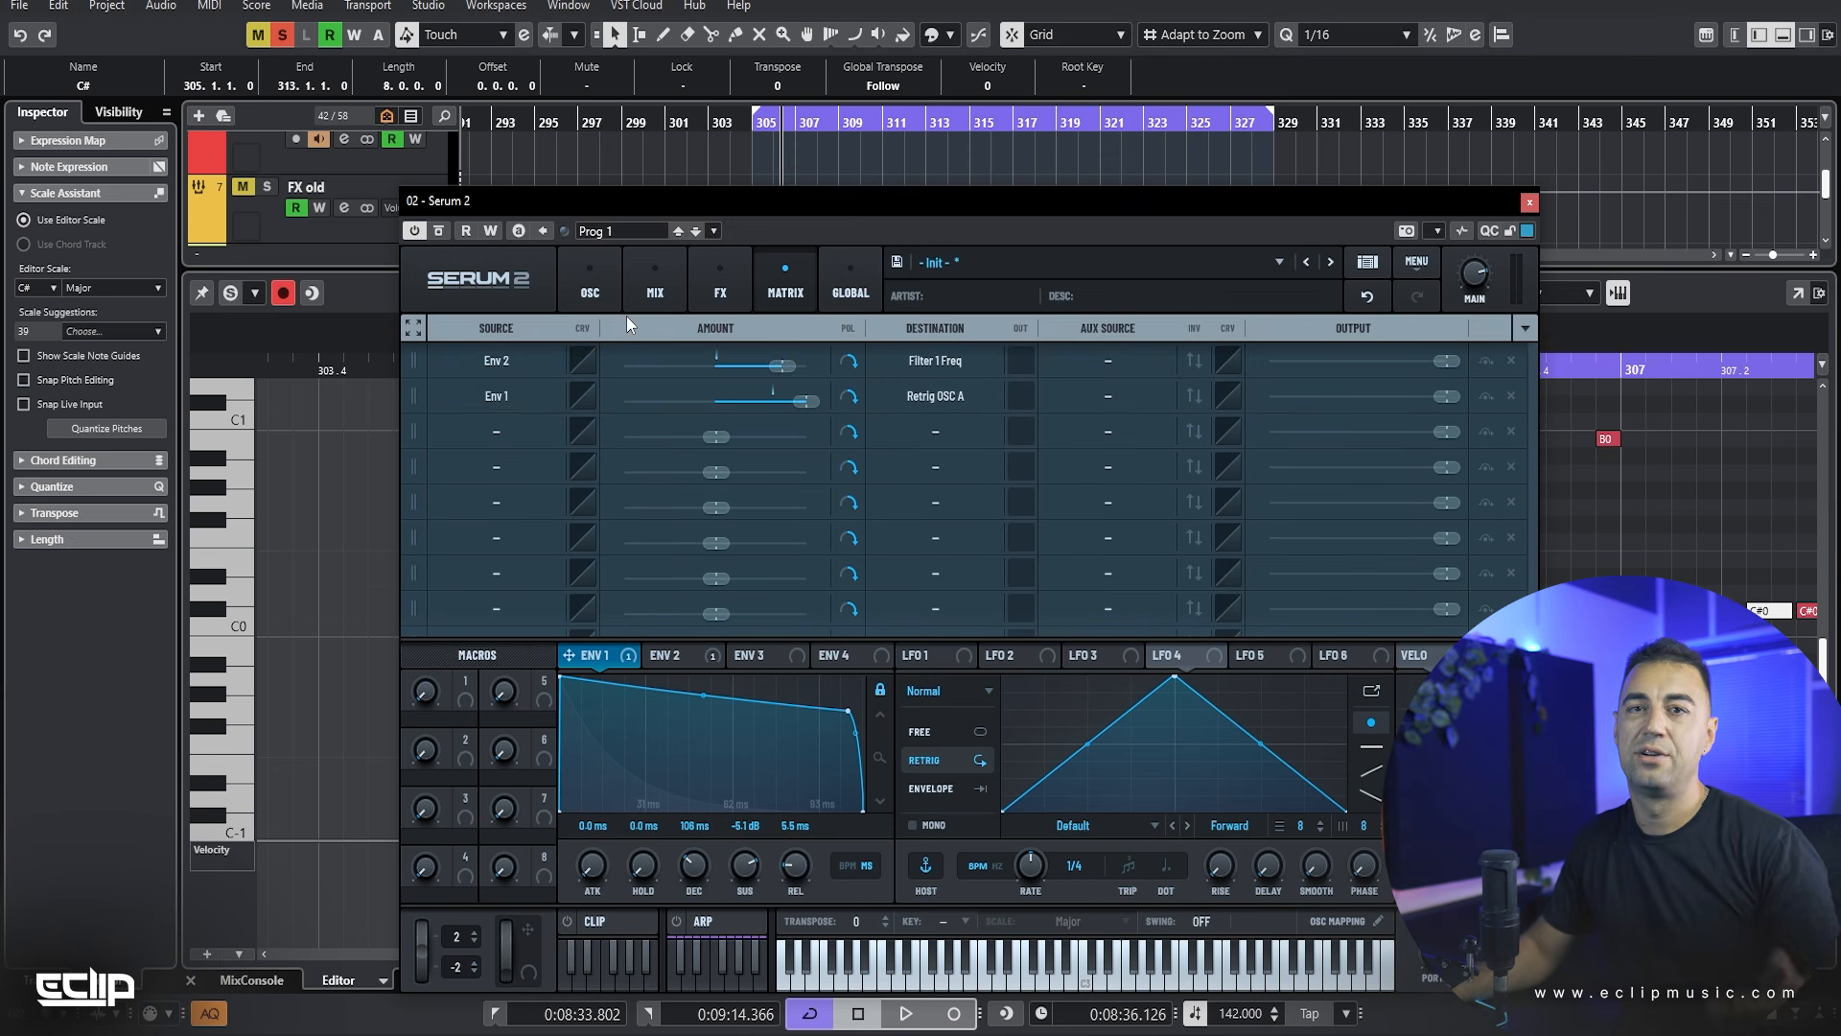
Step: Close Serum 2, play the C# (D) notes, and stop with the cursor back at bar 305
{"action": "left_click", "coordinate": [1529, 204]}
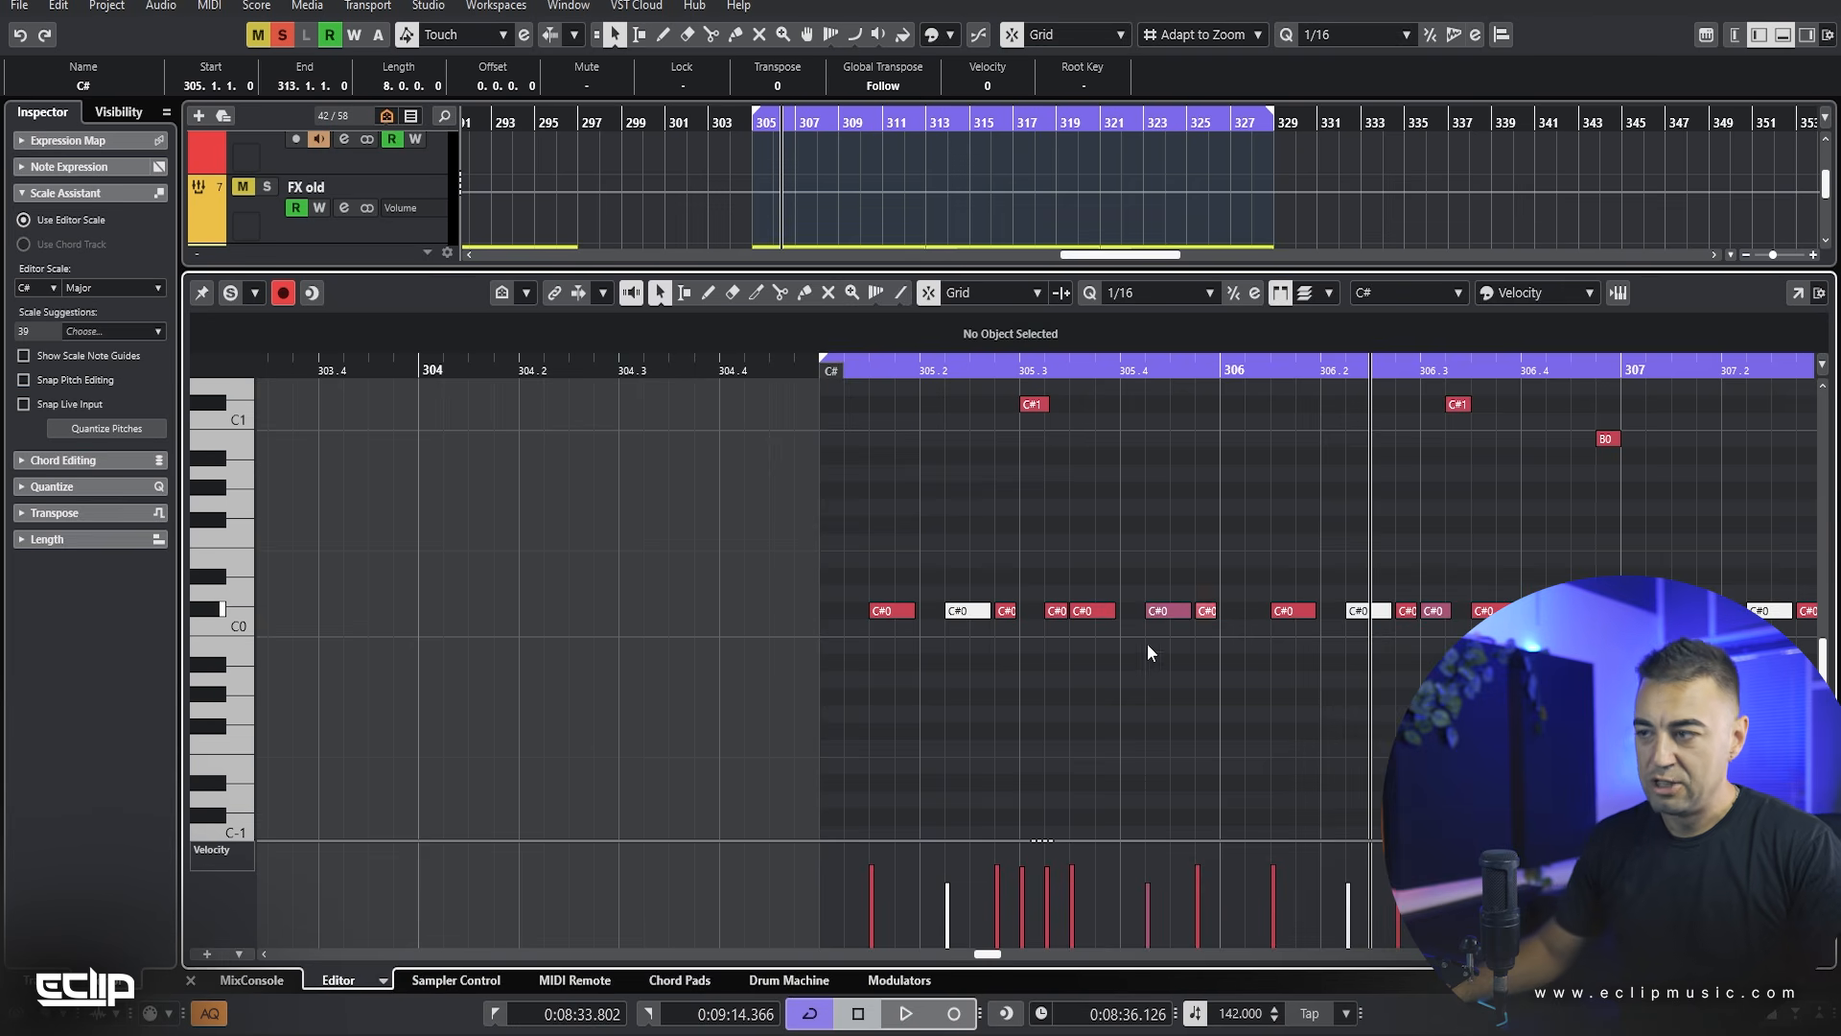
{"action": "scroll", "coordinate": [1135, 675], "scroll_direction": "up", "scroll_amount": 9}
{"action": "scroll", "coordinate": [671, 628], "scroll_direction": "down", "scroll_amount": 8}
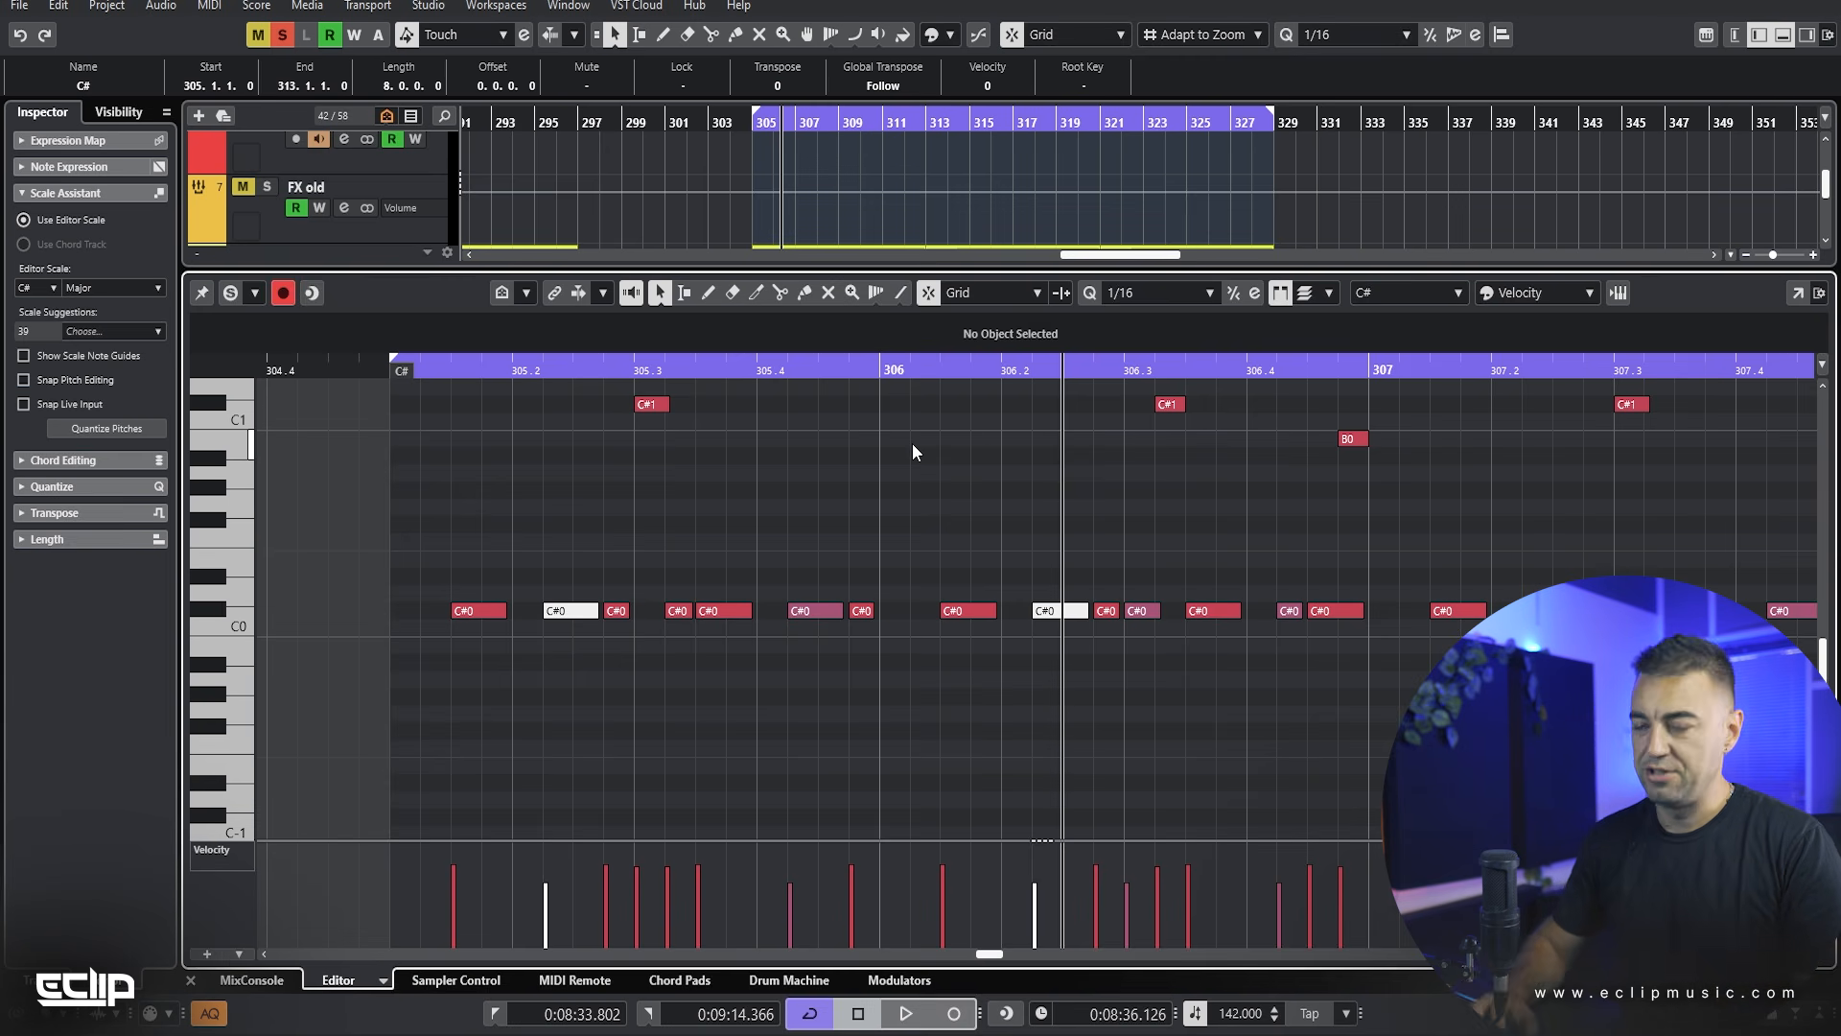
{"action": "key", "text": "space"}
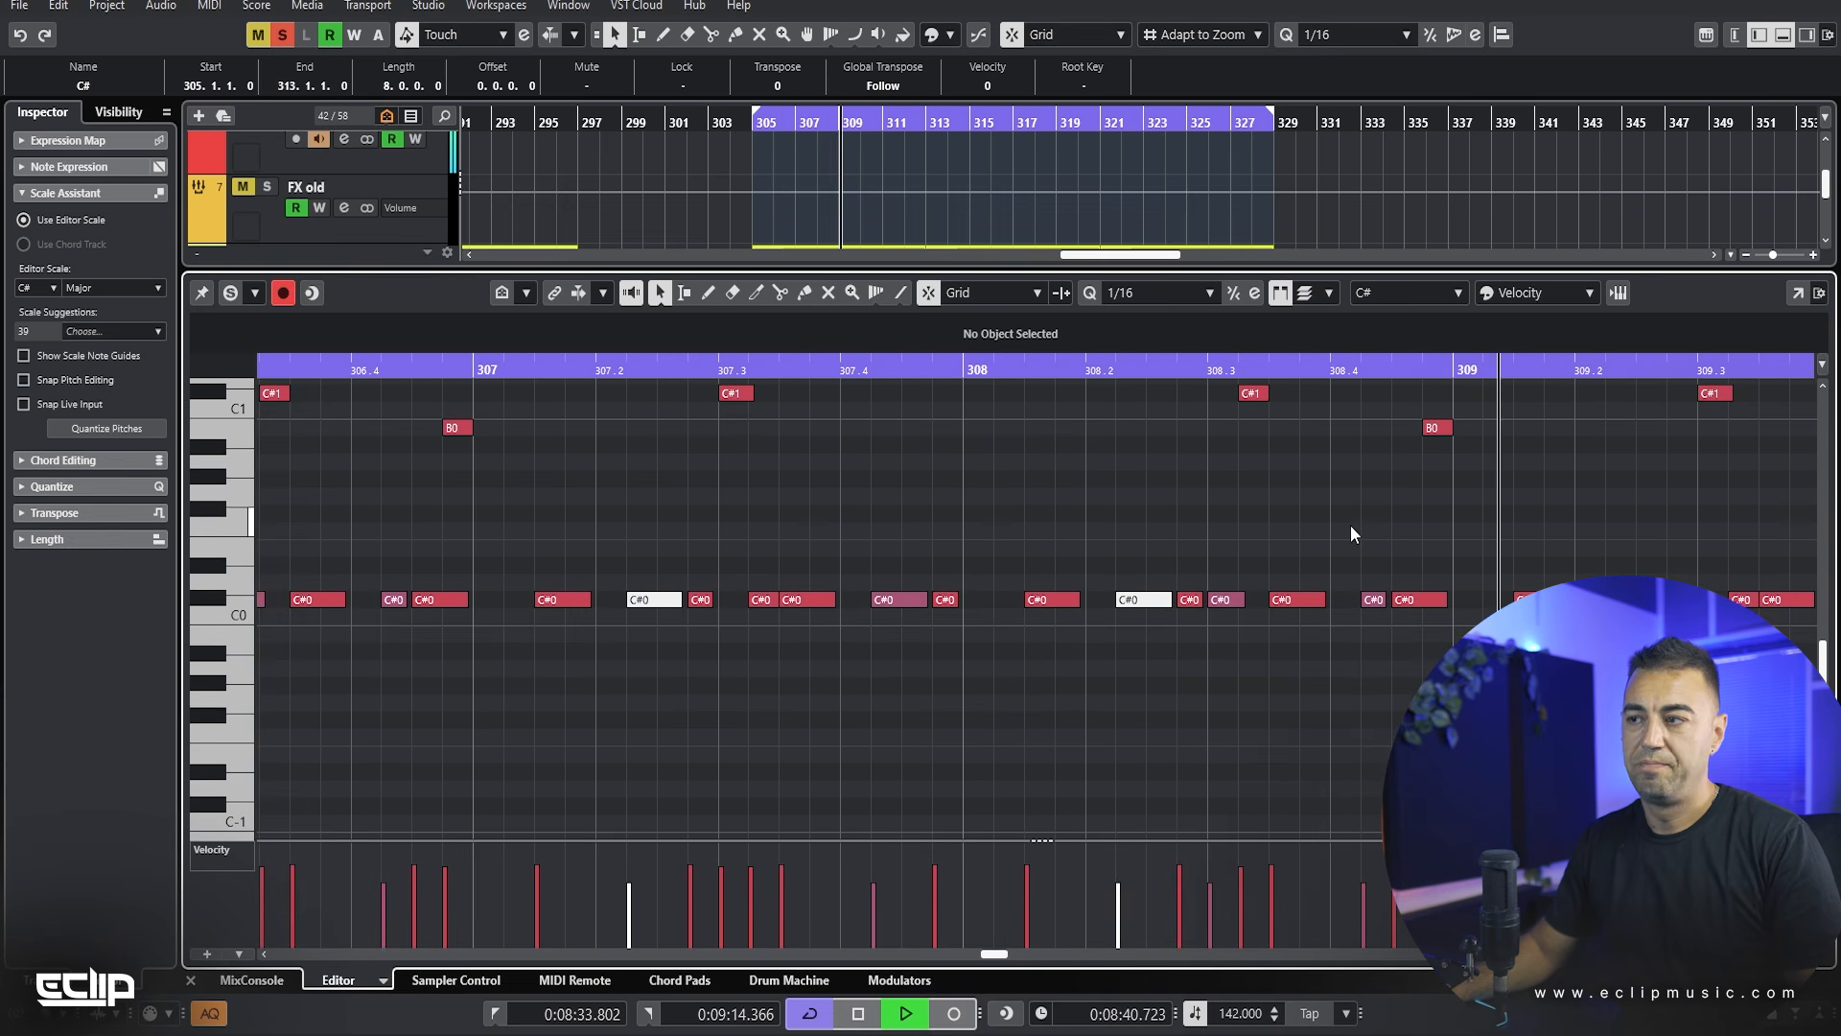
{"action": "key", "text": "g"}
{"action": "key", "text": "space"}
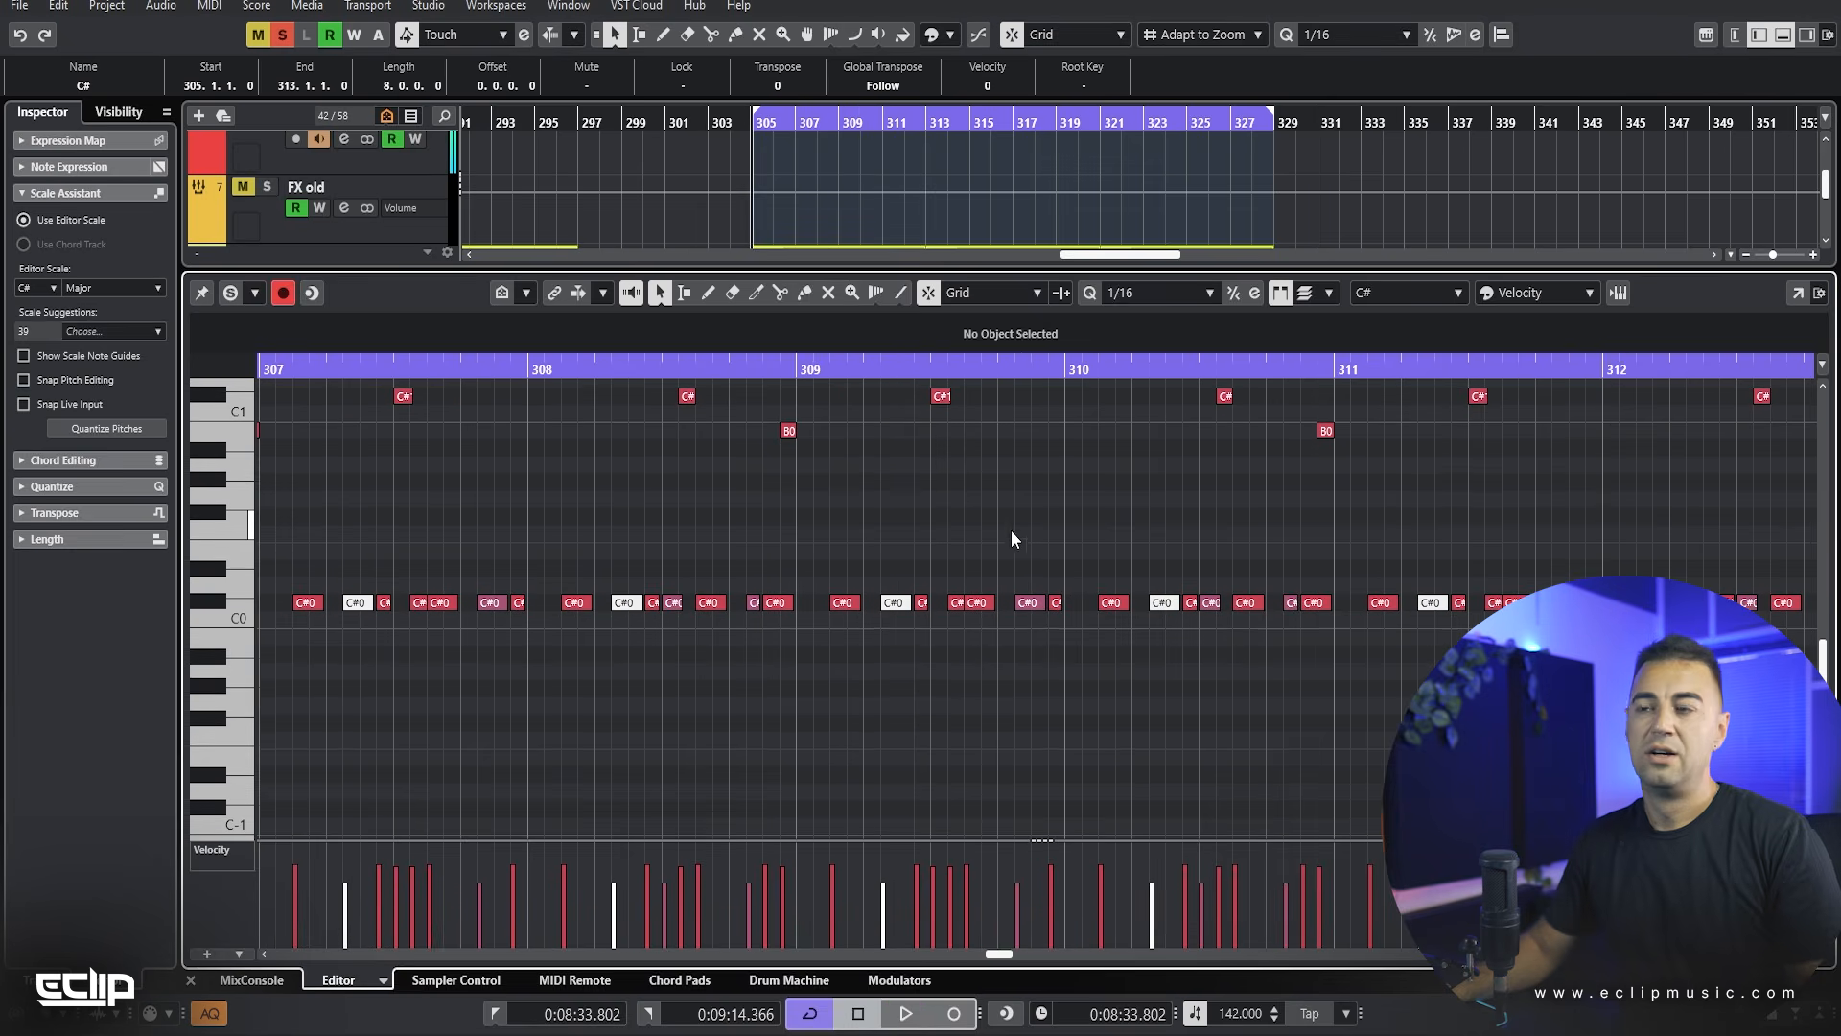
Step: Close the Key Editor, turn off solo on C# (D), and play the loop with the other tracks
{"action": "key", "text": "ctrl+e"}
{"action": "left_click", "coordinate": [1480, 580]}
{"action": "key", "text": "s"}
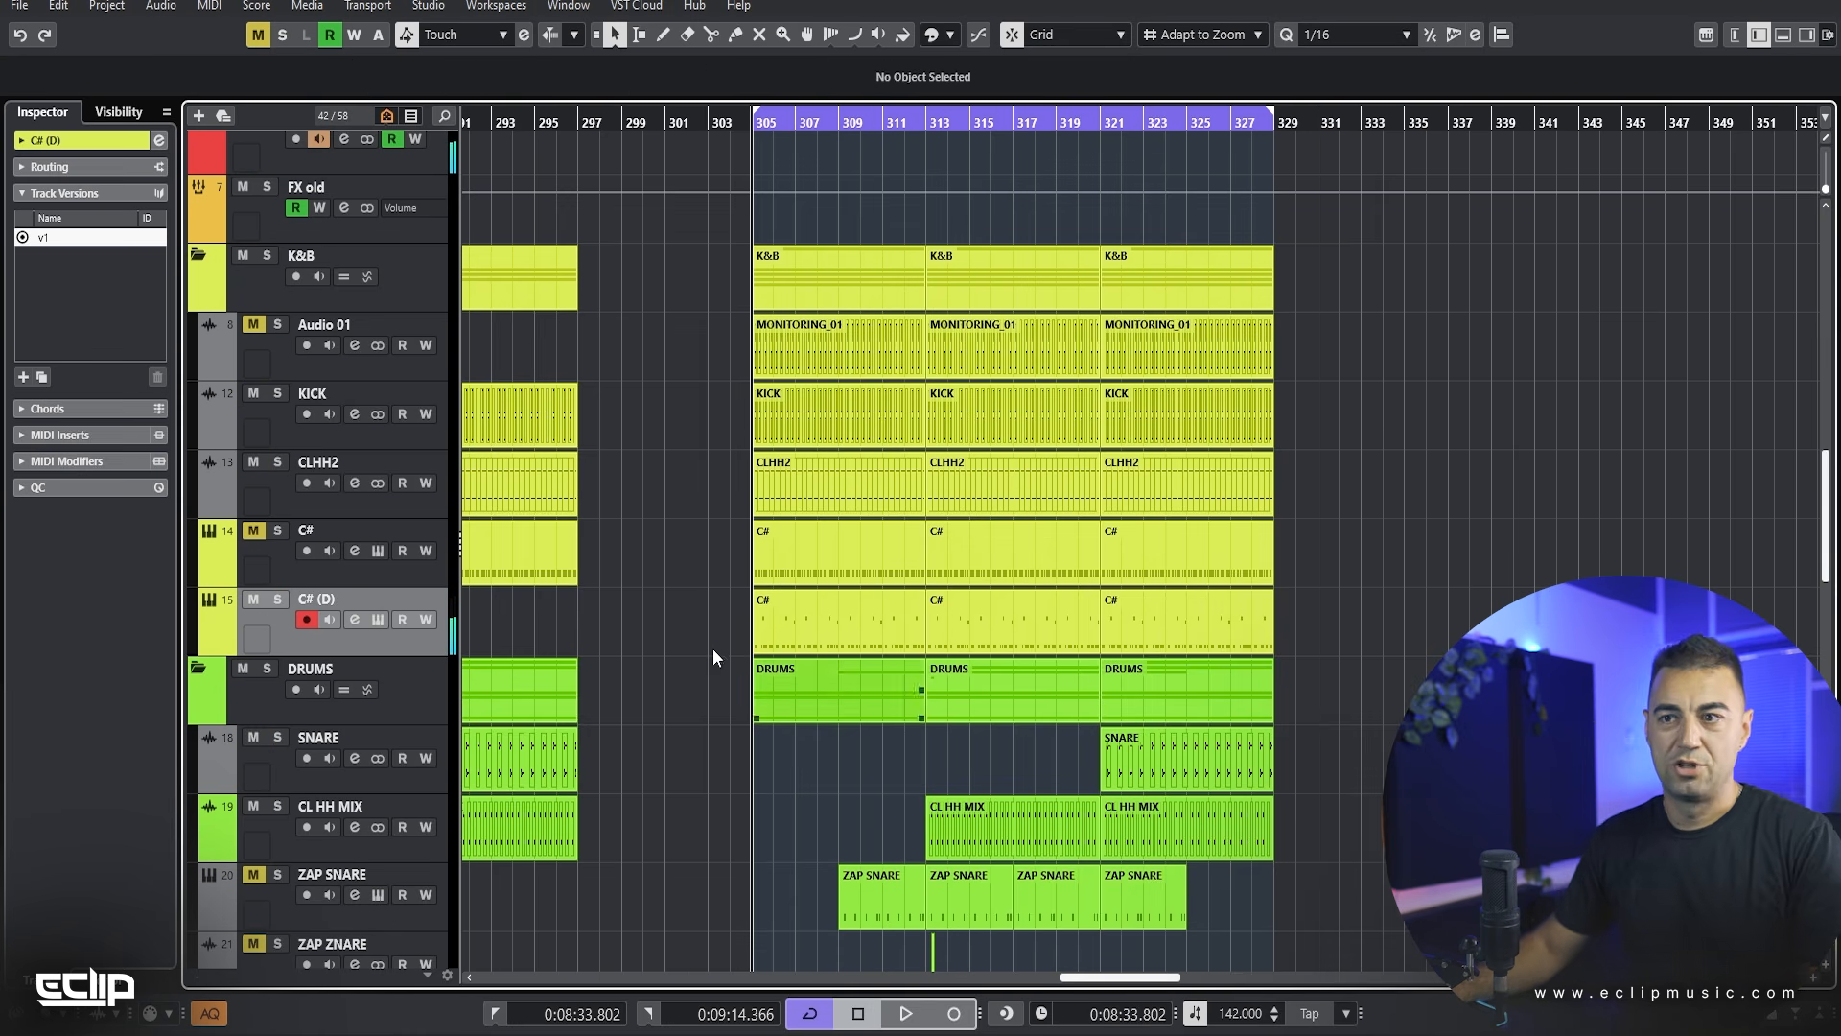
{"action": "key", "text": "space"}
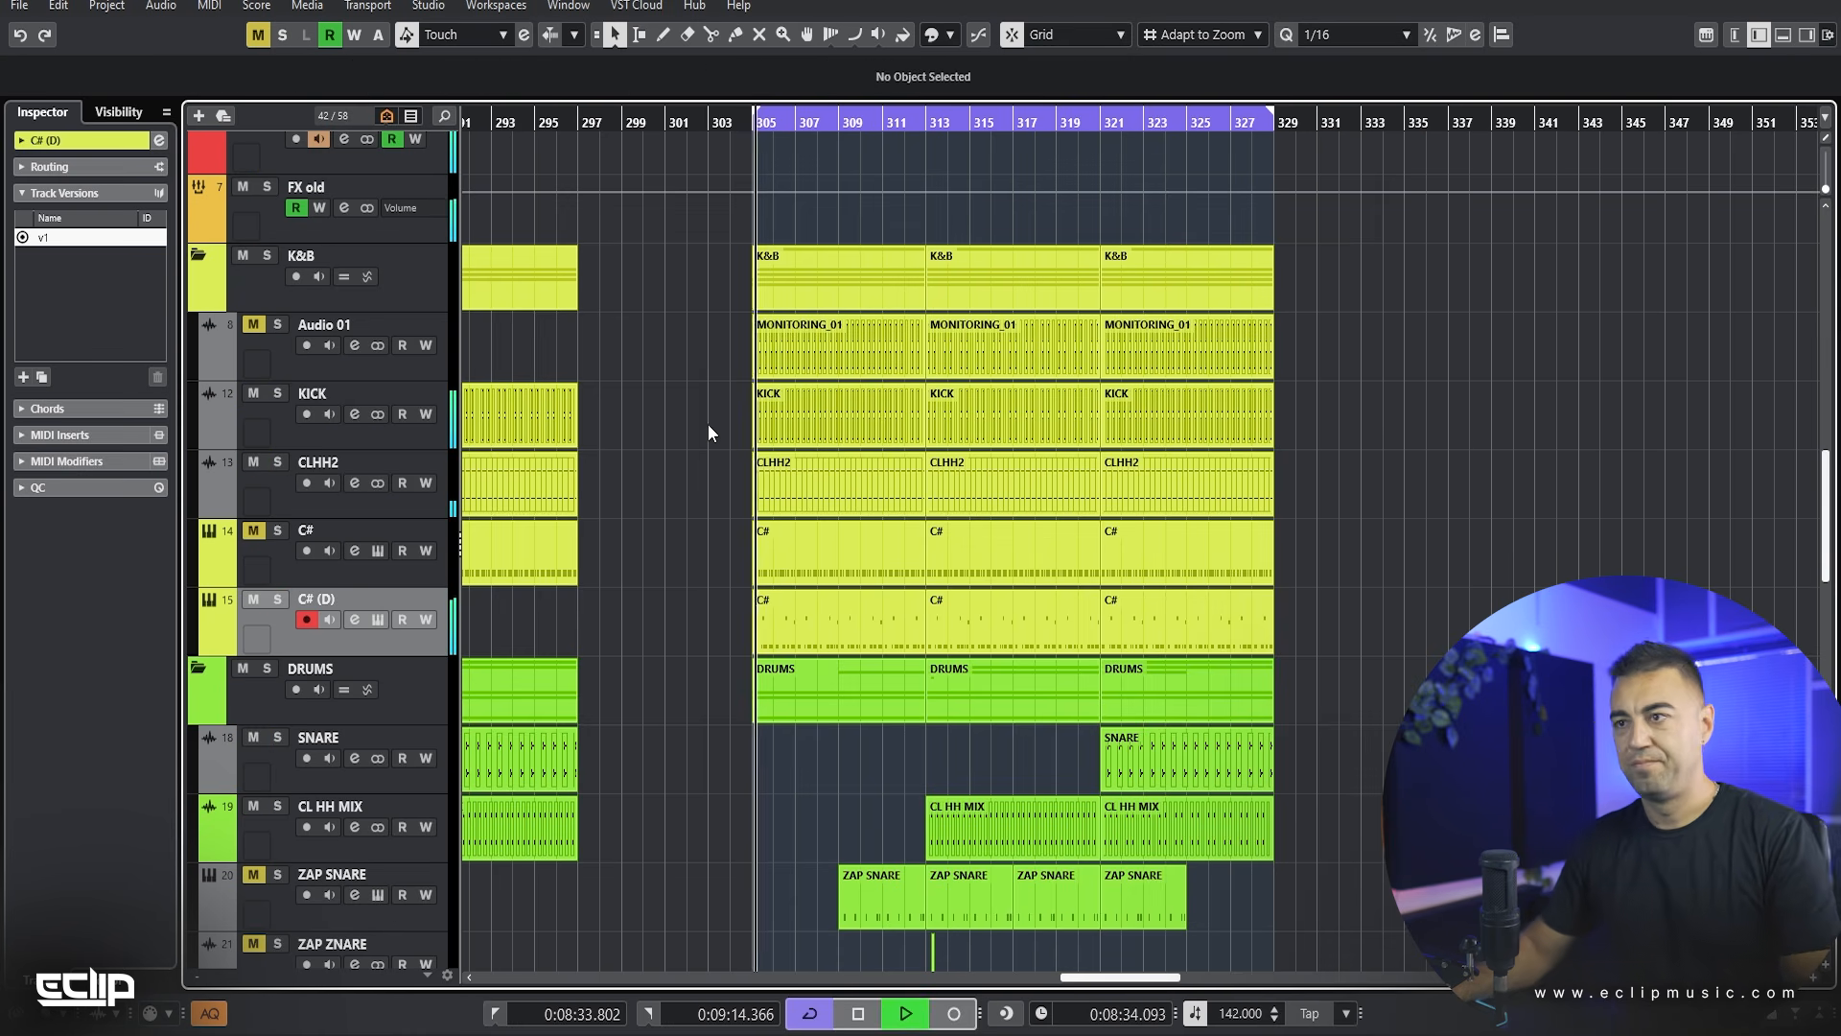
Step: Look over the arrangement during playback, open the Serum 2 window of the C# (D) track, and stop the playback
{"action": "scroll", "coordinate": [1469, 442], "scroll_direction": "down", "scroll_amount": 5}
{"action": "scroll", "coordinate": [1030, 226], "scroll_direction": "up", "scroll_amount": 2}
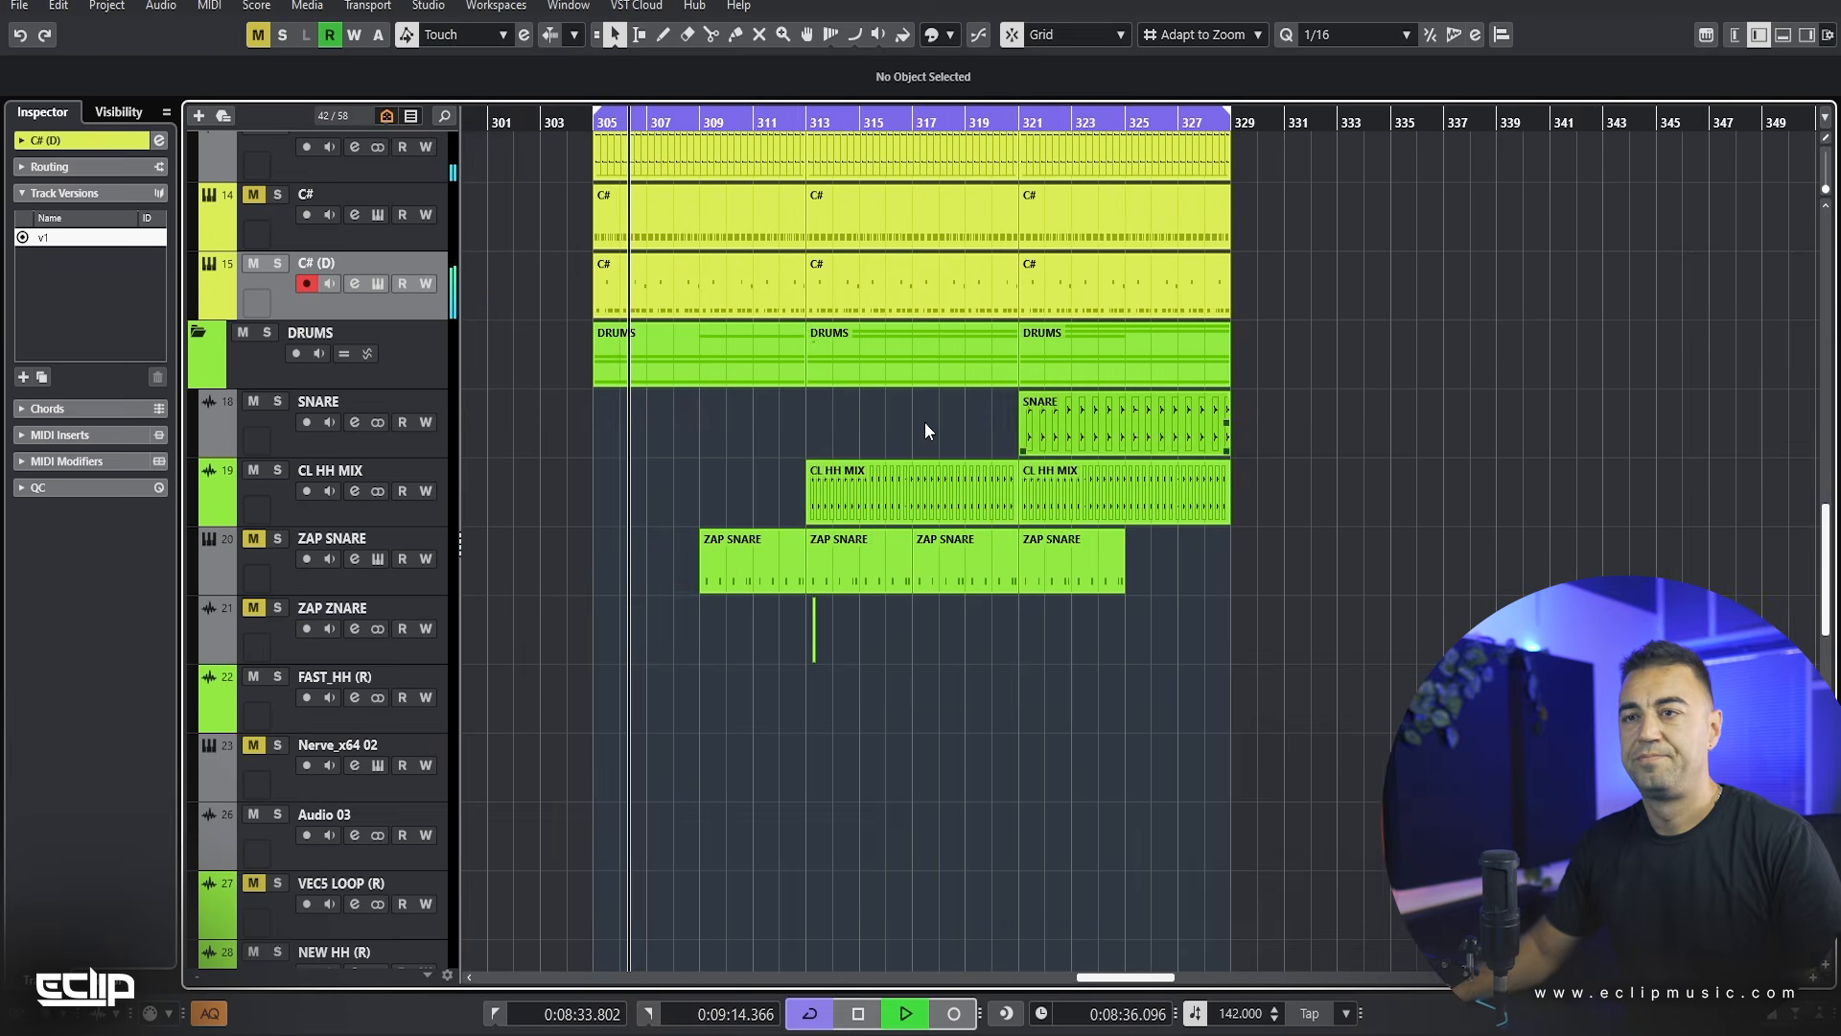
{"action": "scroll", "coordinate": [1030, 226], "scroll_direction": "up", "scroll_amount": 6}
{"action": "scroll", "coordinate": [952, 630], "scroll_direction": "up", "scroll_amount": 2}
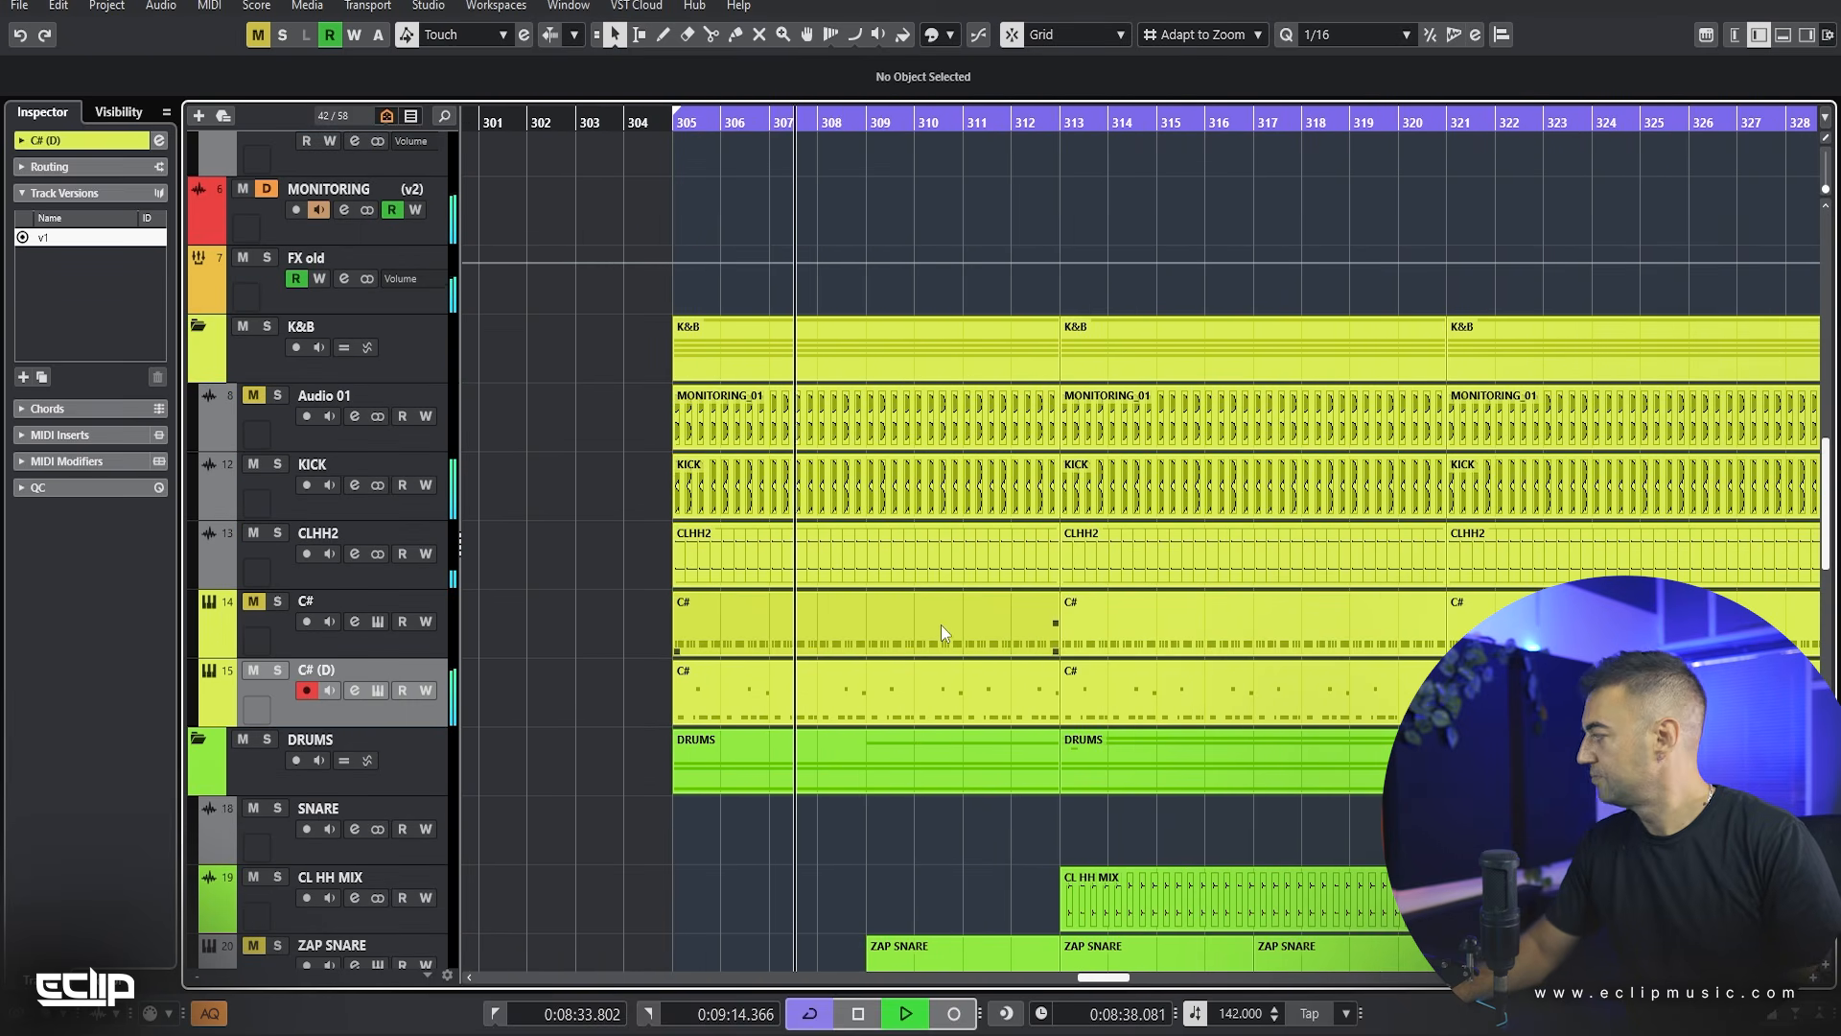
{"action": "scroll", "coordinate": [1439, 624], "scroll_direction": "down", "scroll_amount": 5}
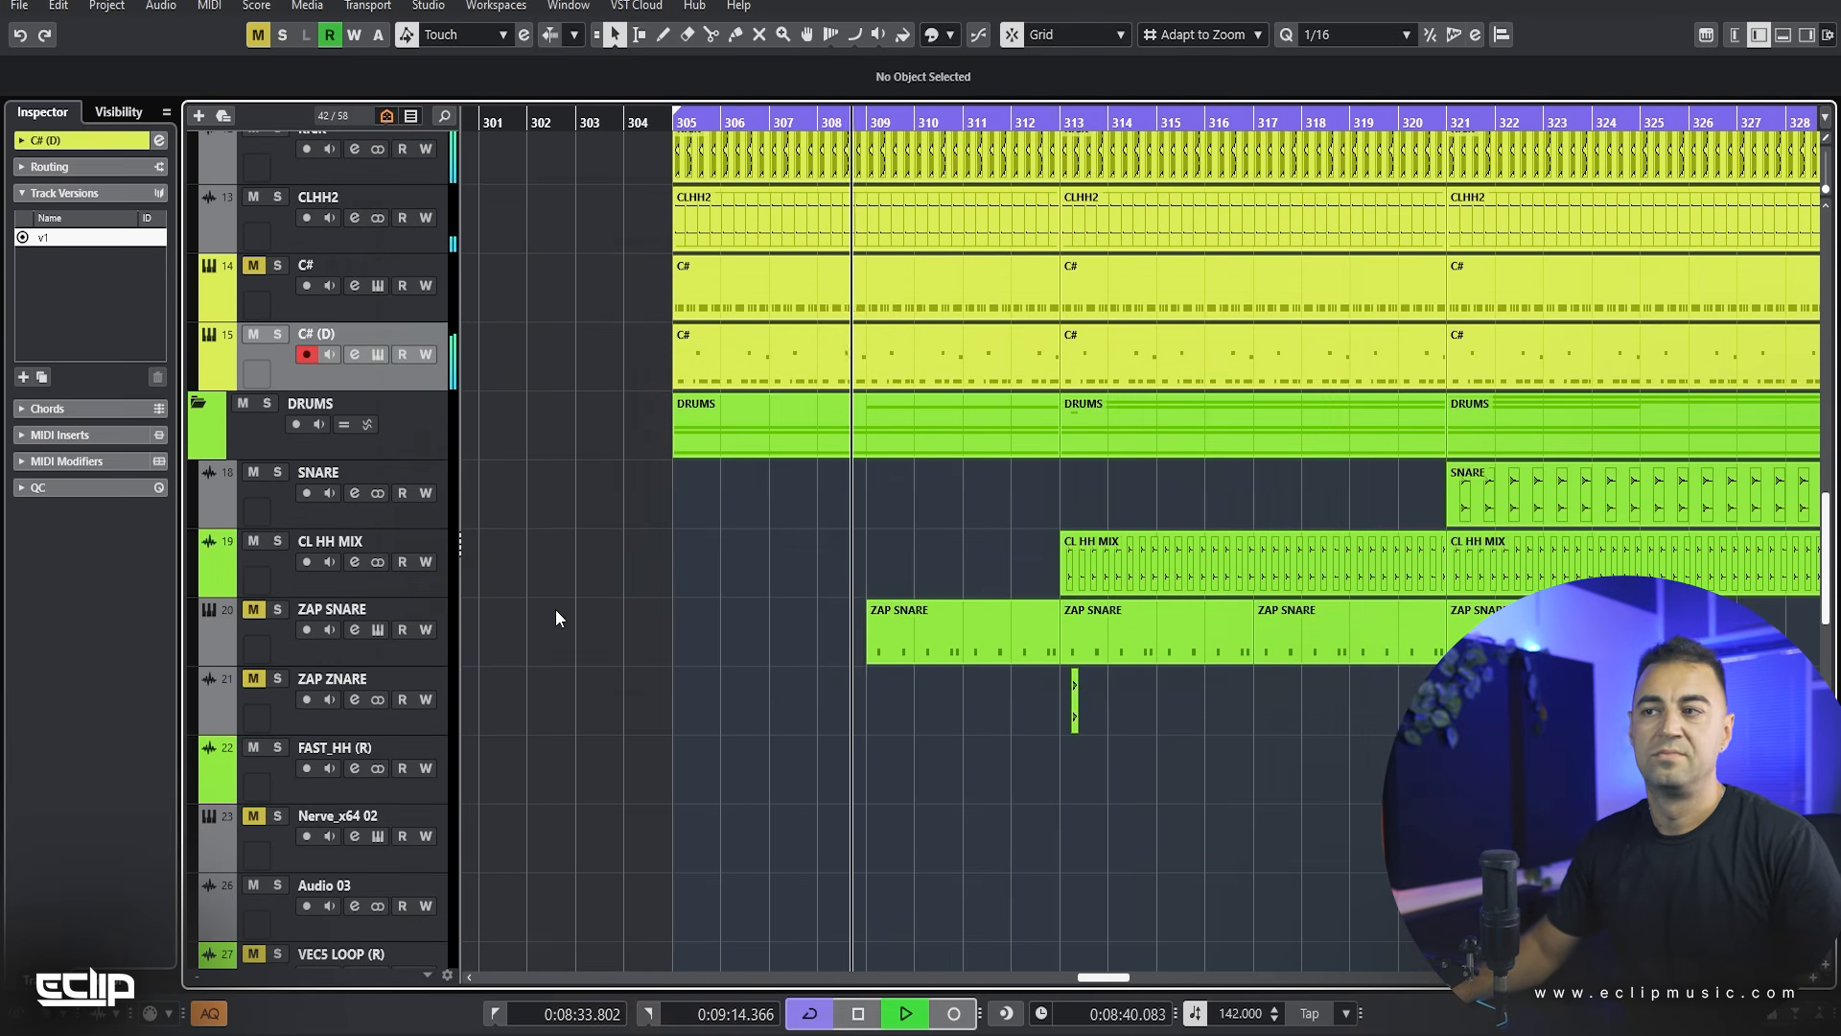
{"action": "key", "text": "e"}
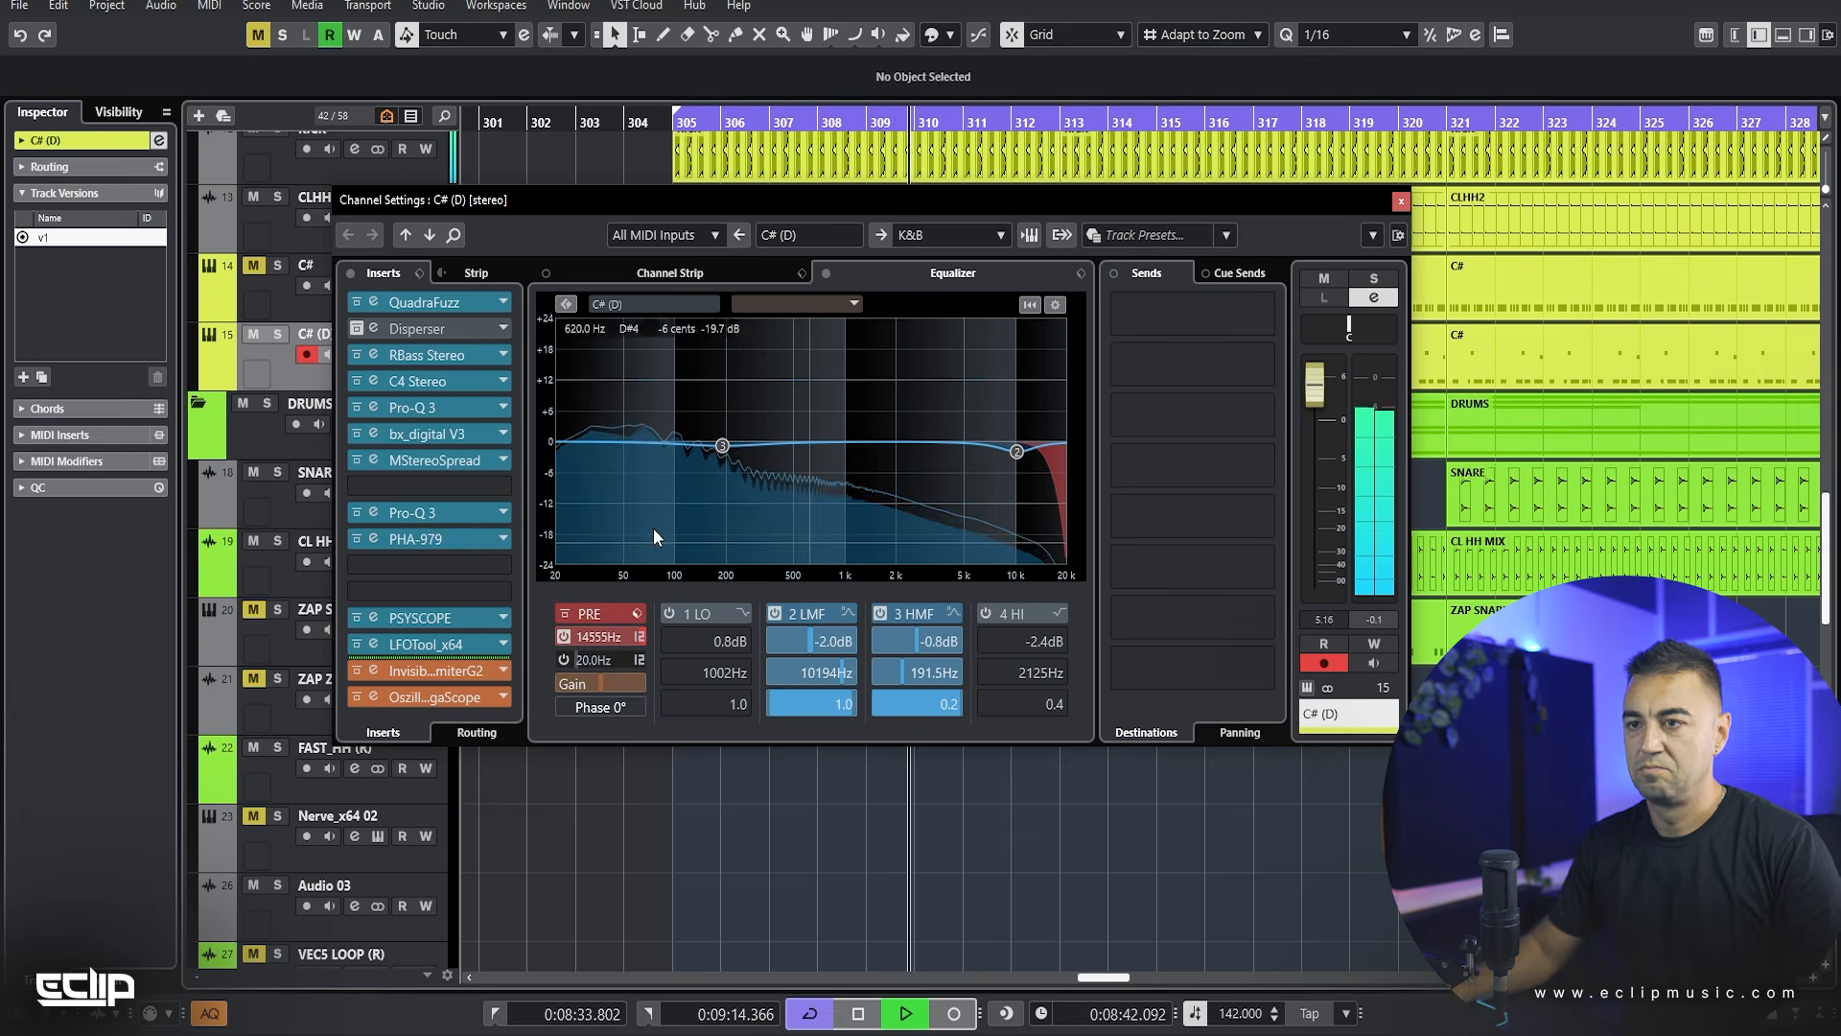
{"action": "key", "text": "e"}
{"action": "key", "text": "shift+e"}
{"action": "mouse_move", "coordinate": [1476, 262]}
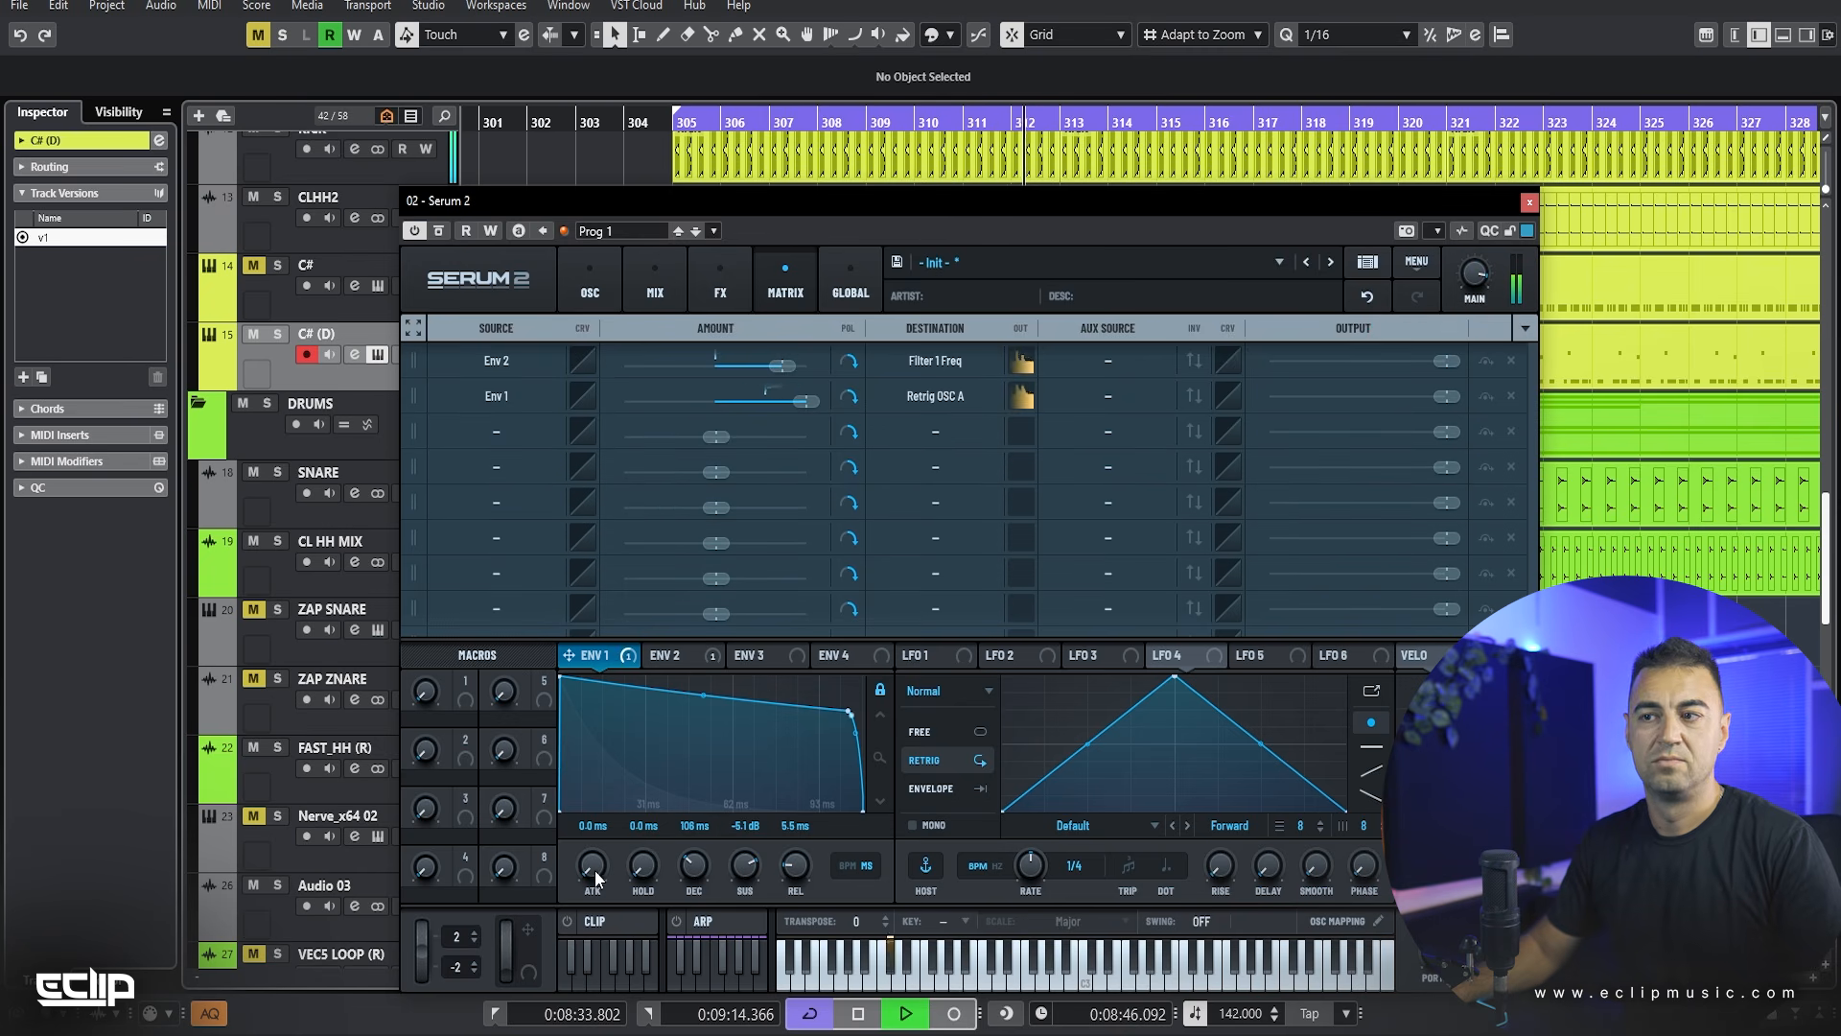
{"action": "key", "text": "space"}
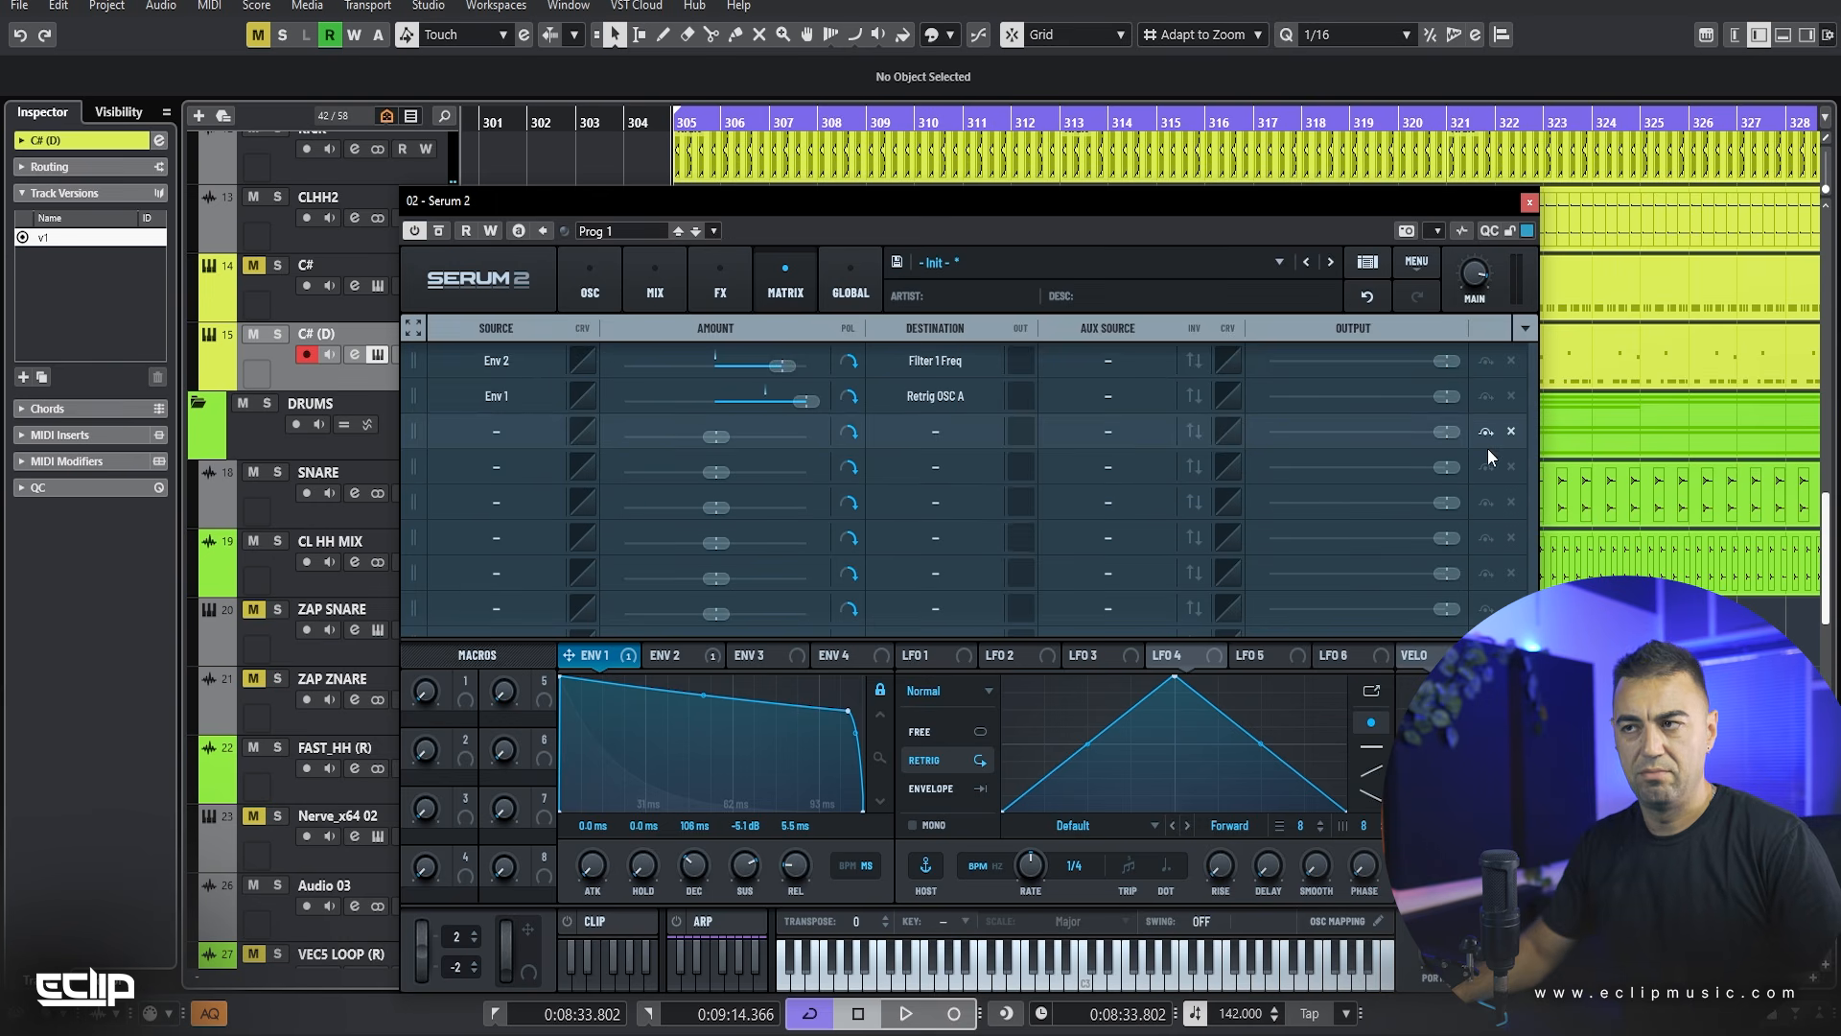
Step: Compare the Env 1 sustain at 0.0 dB and at -5.3 dB while playing the loop, and stop playback
{"action": "left_click_drag", "start_coordinate": [877, 198], "coordinate": [965, 114]}
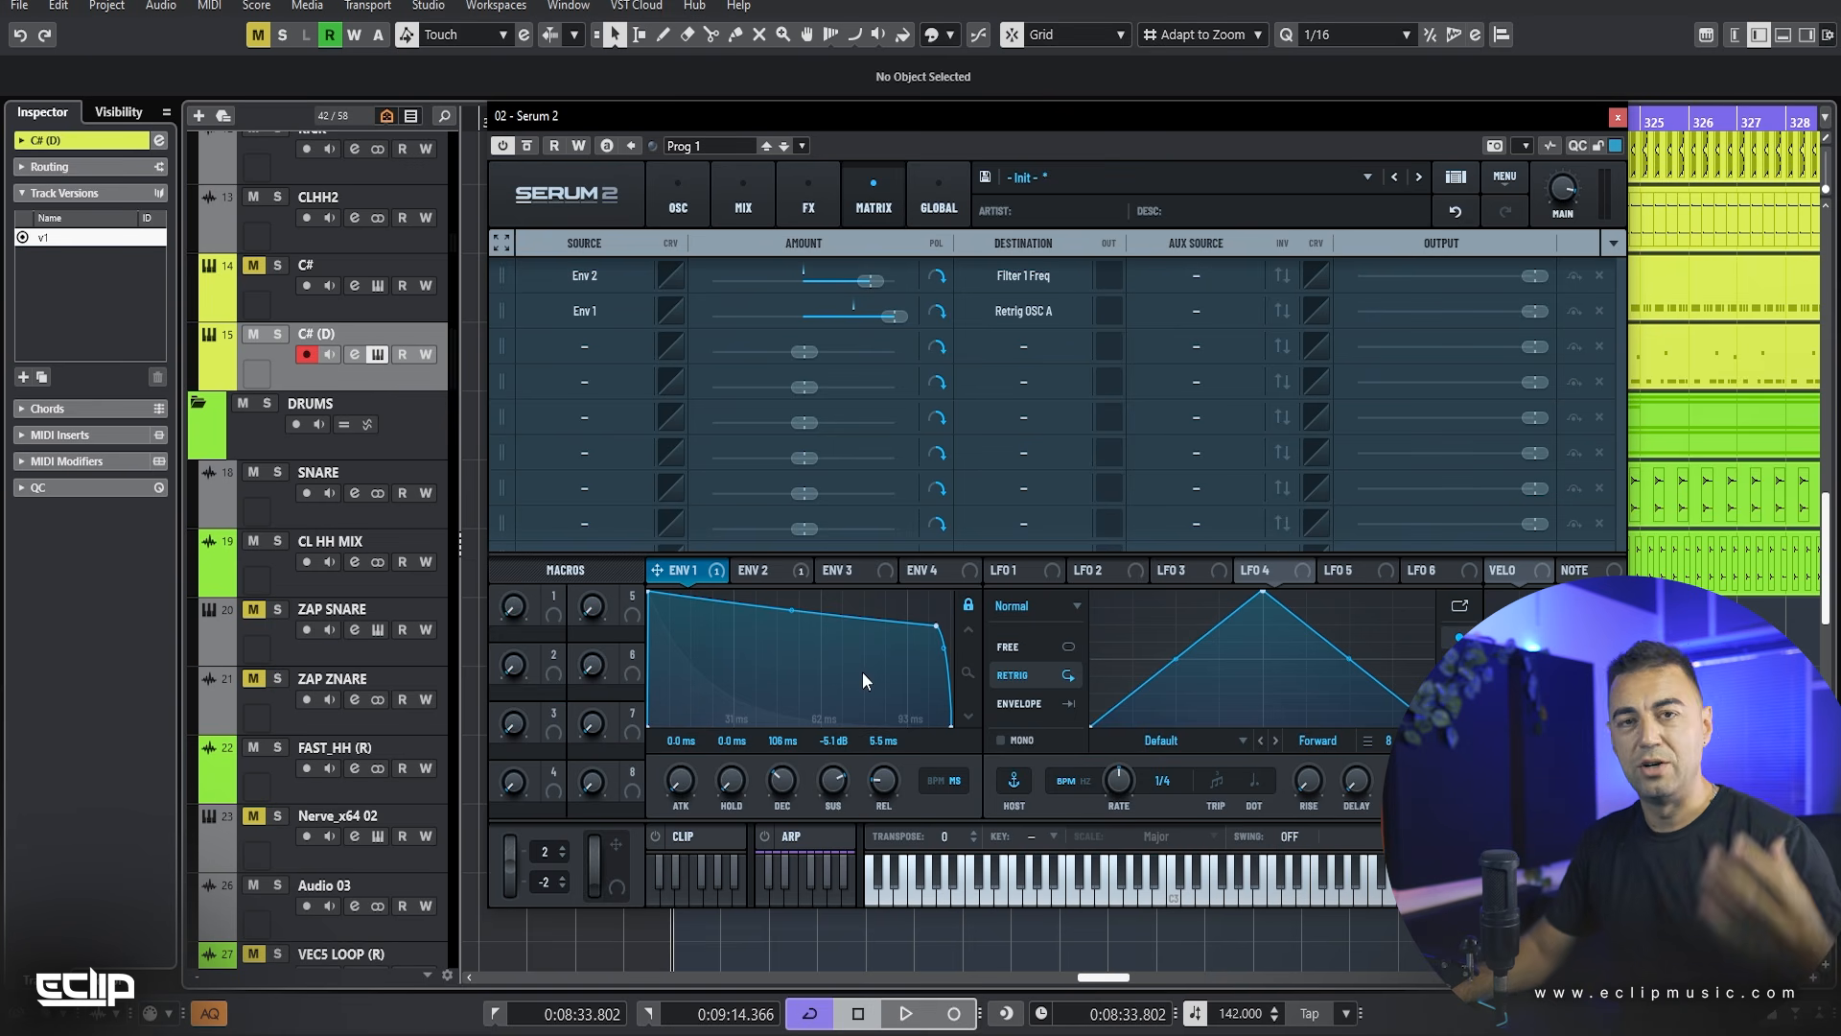
{"action": "left_click_drag", "start_coordinate": [823, 781], "coordinate": [852, 699]}
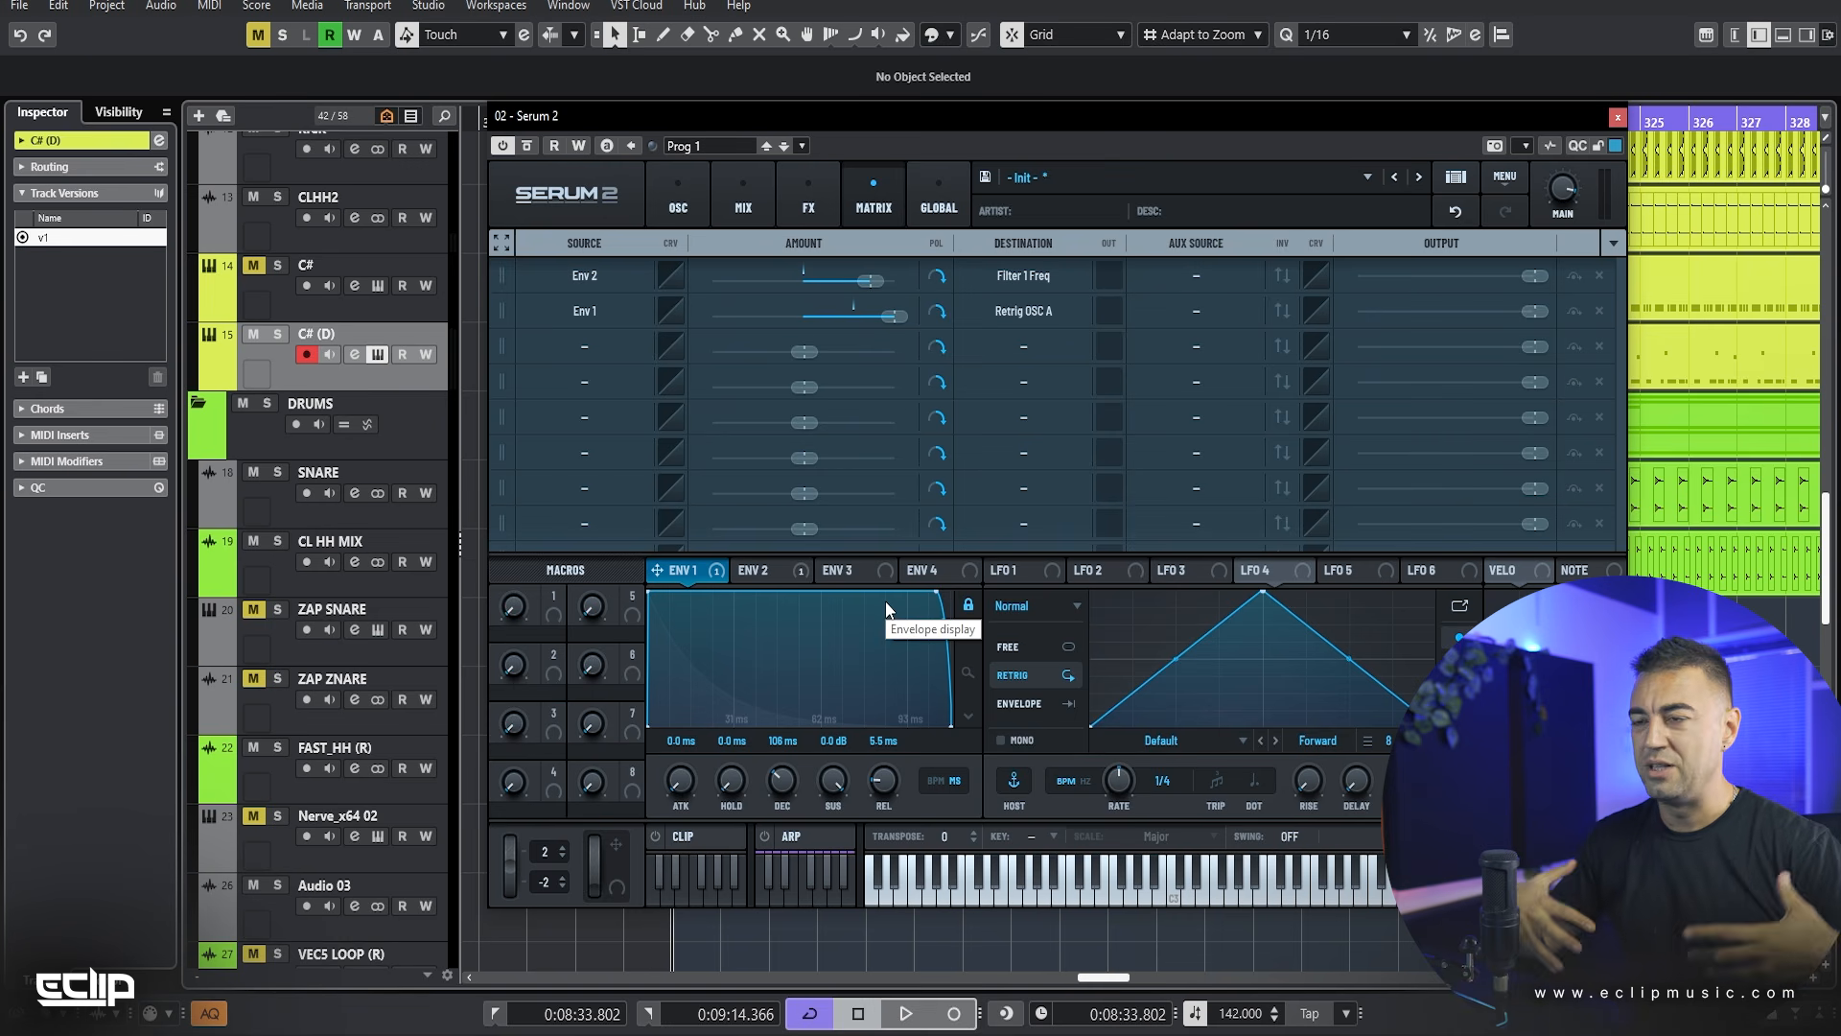
{"action": "key", "text": "space"}
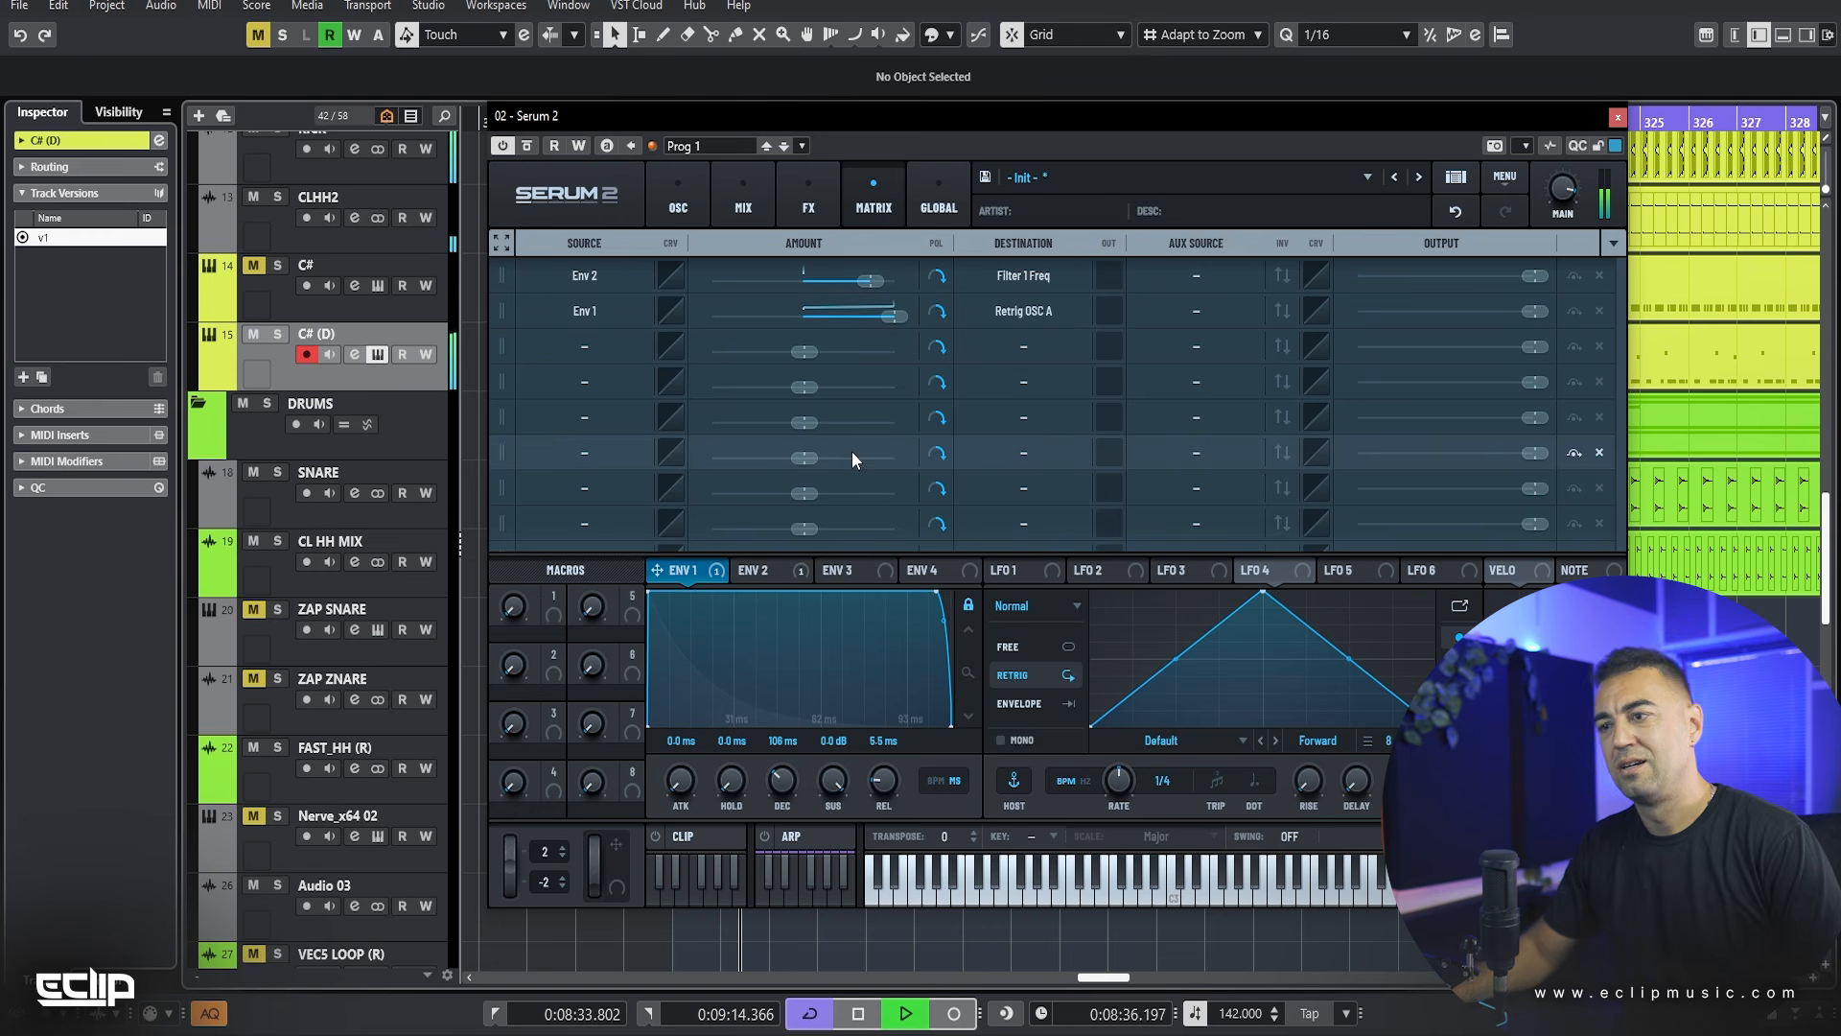
{"action": "left_click_drag", "start_coordinate": [833, 780], "coordinate": [832, 838]}
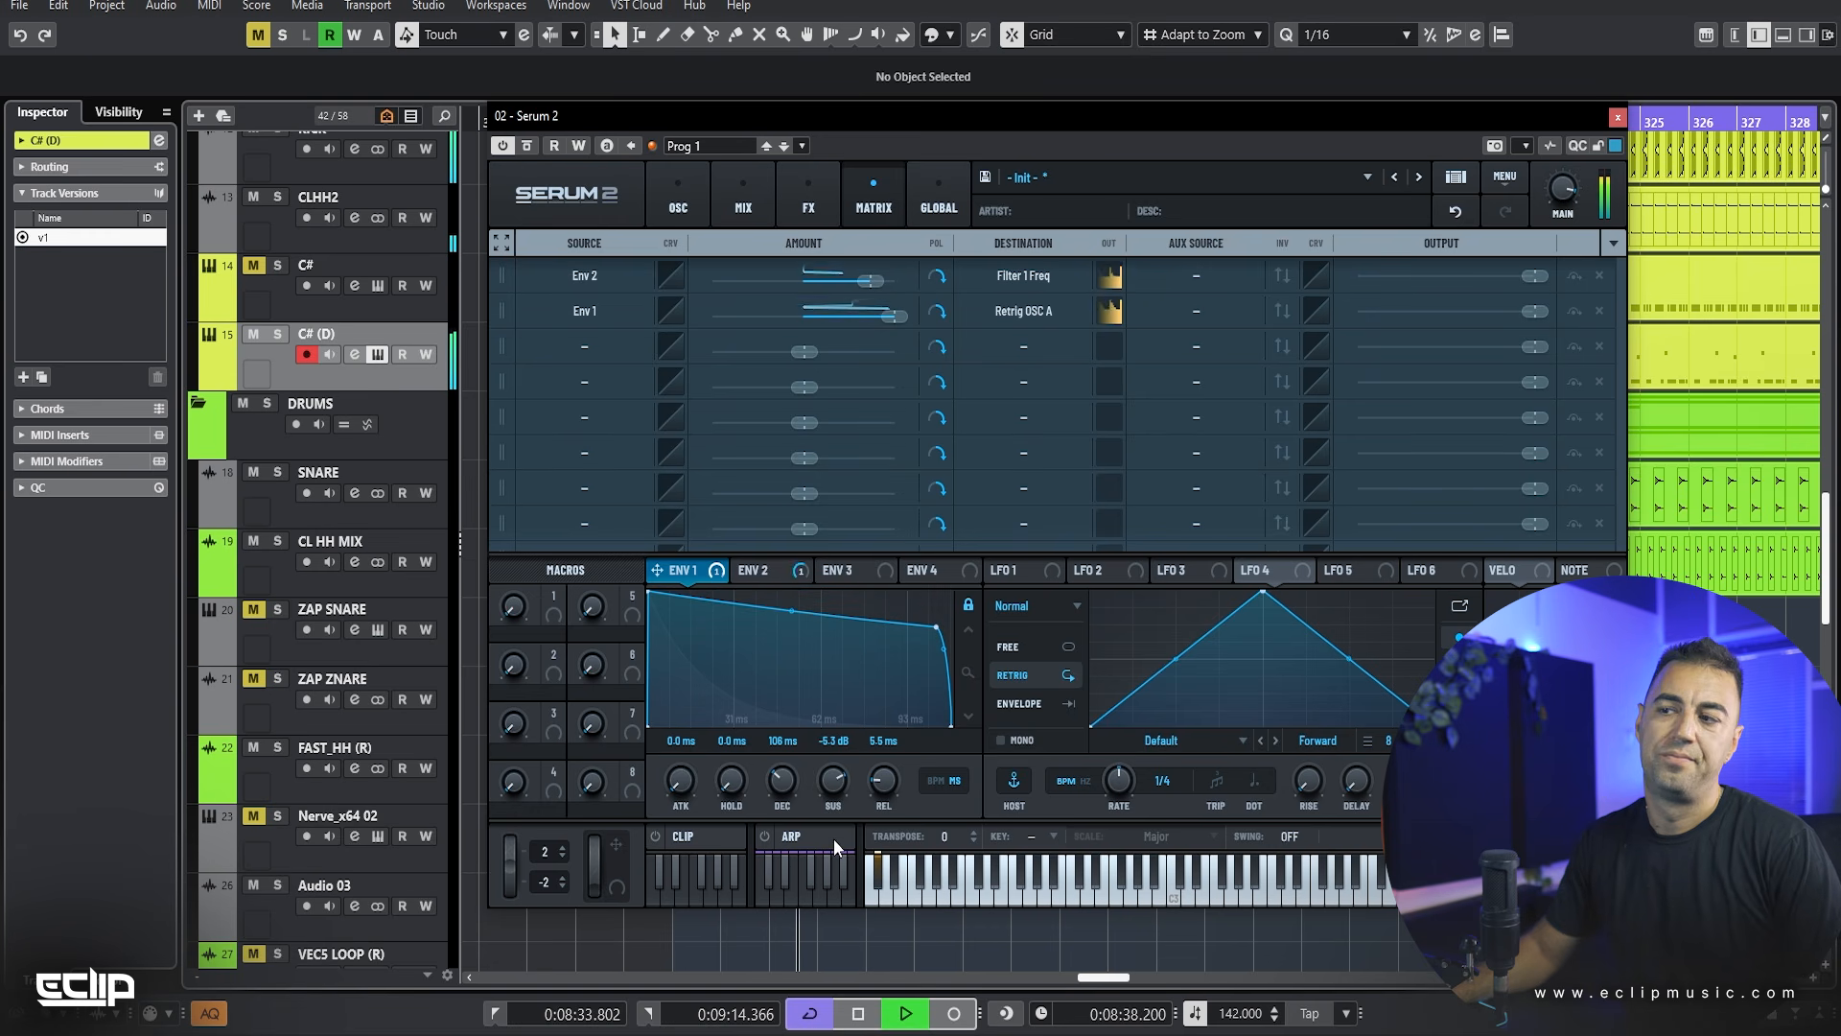
{"action": "key", "text": "space"}
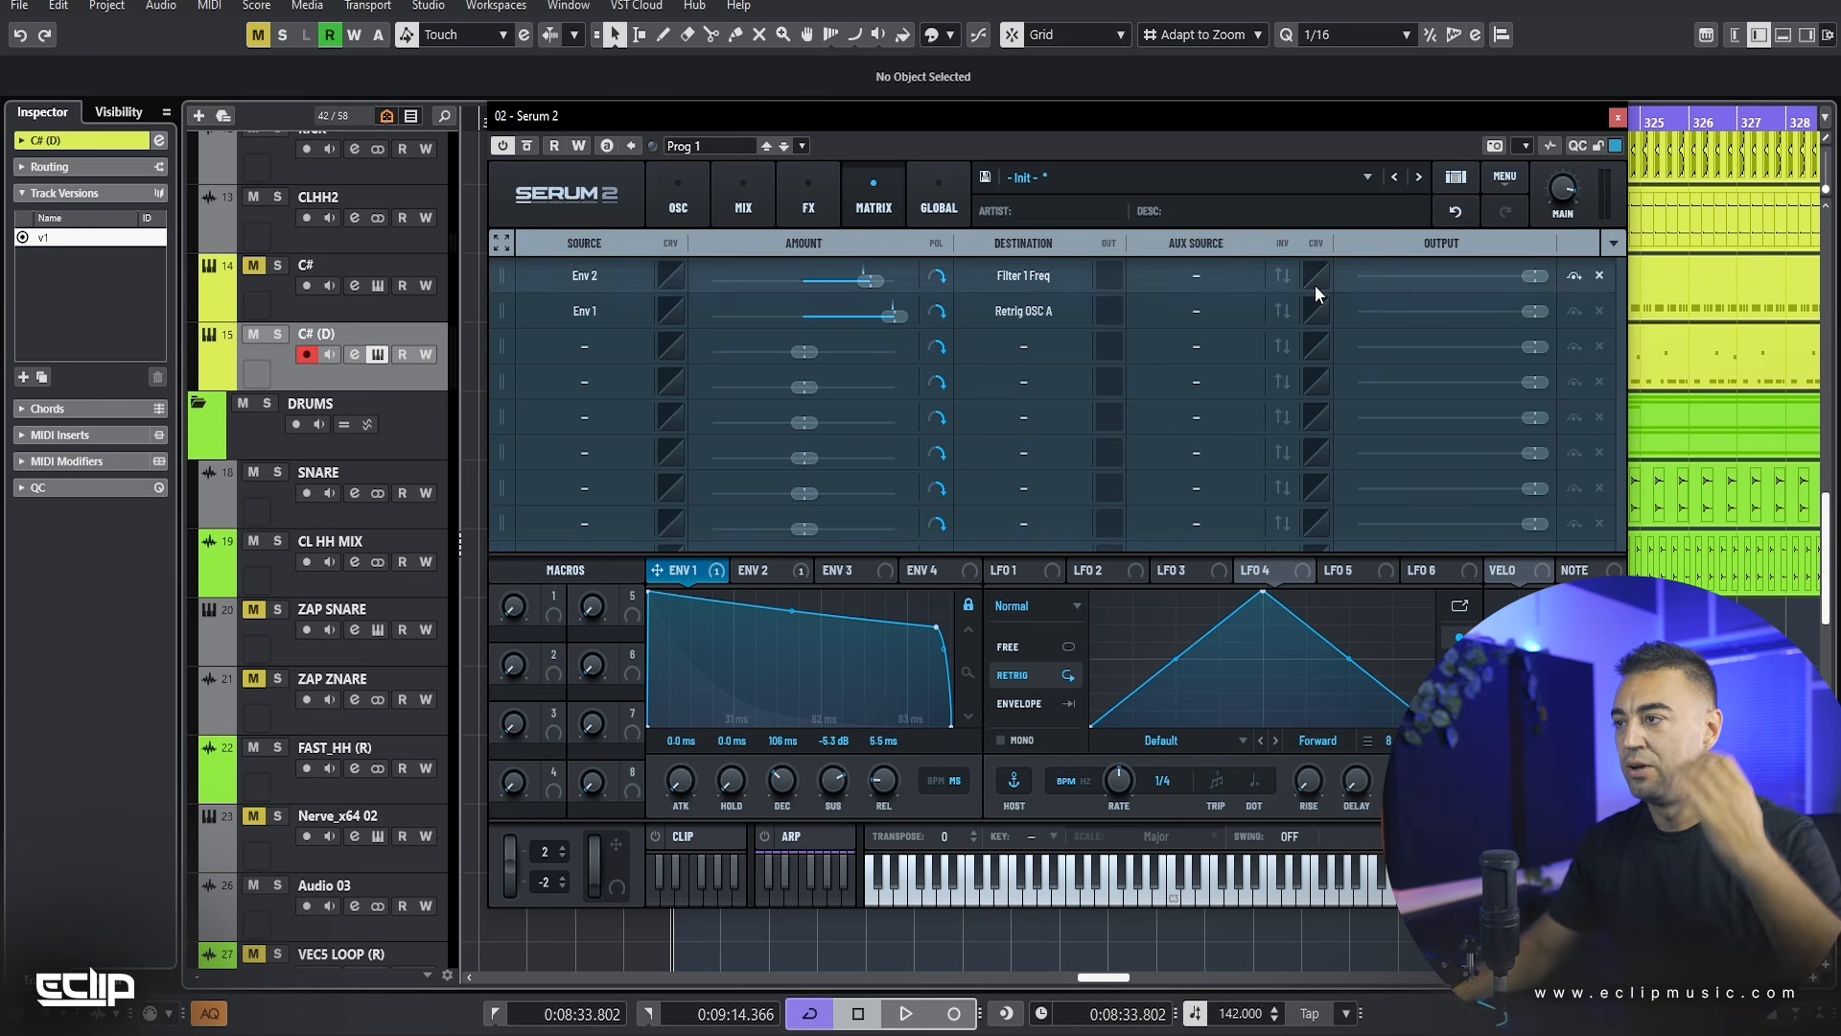
Step: Close Serum 2, copy the kick and bass parts to bar 329 with C# on the C# (D) track, and play them
{"action": "left_click", "coordinate": [1619, 119]}
{"action": "key", "text": "g"}
{"action": "key", "text": "g"}
{"action": "key", "text": "g"}
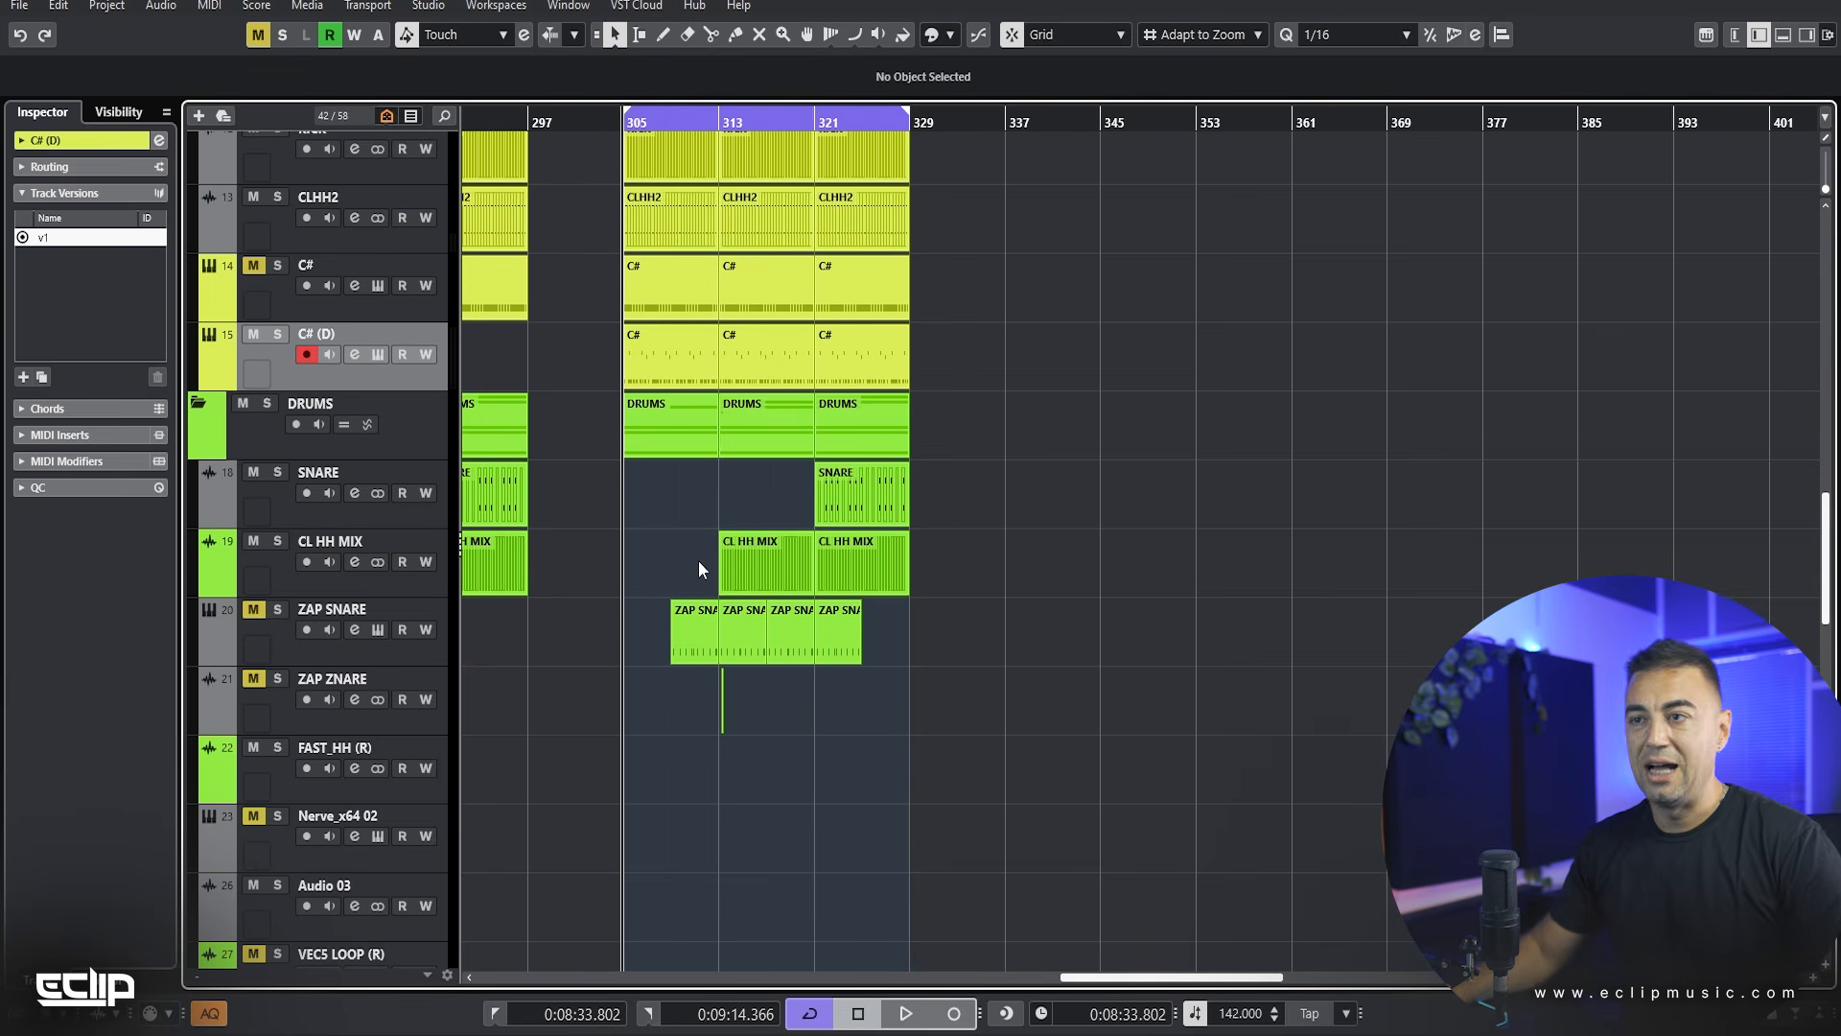
{"action": "left_click_drag", "start_coordinate": [850, 284], "coordinate": [852, 550]}
{"action": "left_click", "coordinate": [910, 125]}
{"action": "scroll", "coordinate": [953, 436], "scroll_direction": "up", "scroll_amount": 5}
{"action": "key", "text": "ctrl+d"}
{"action": "left_click", "coordinate": [1101, 575]}
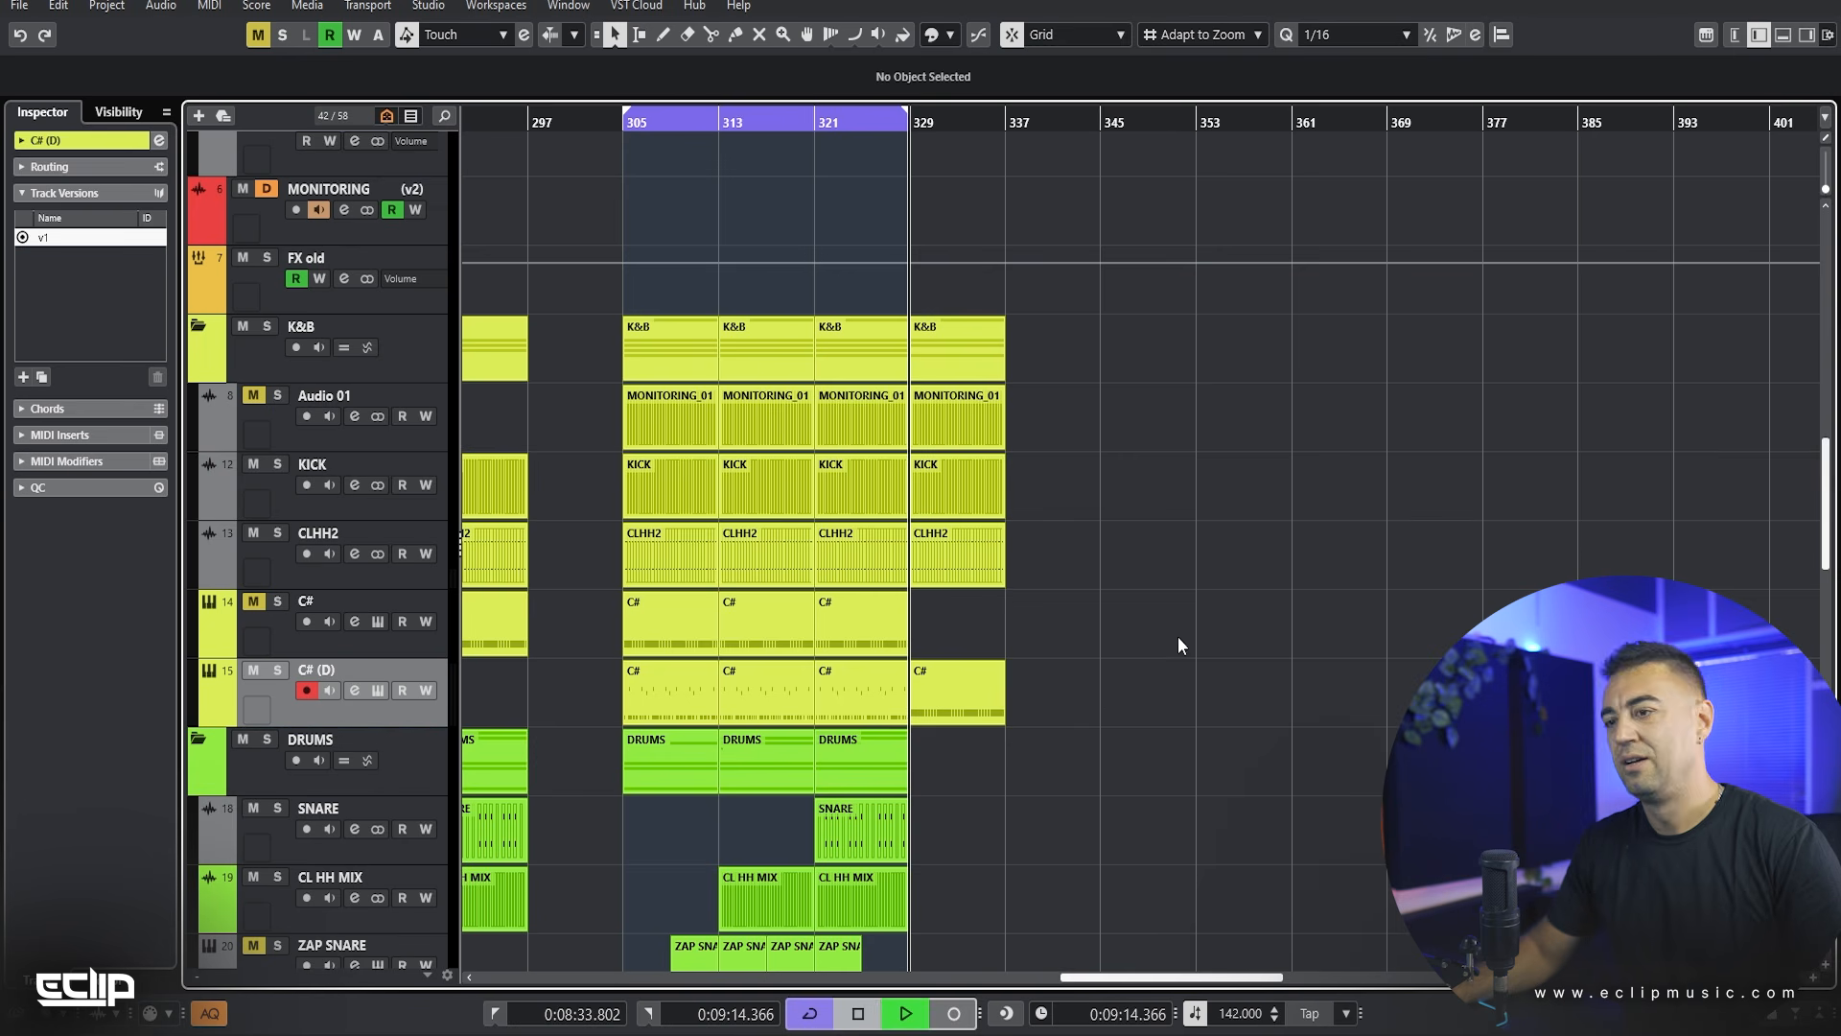
{"action": "key", "text": "space"}
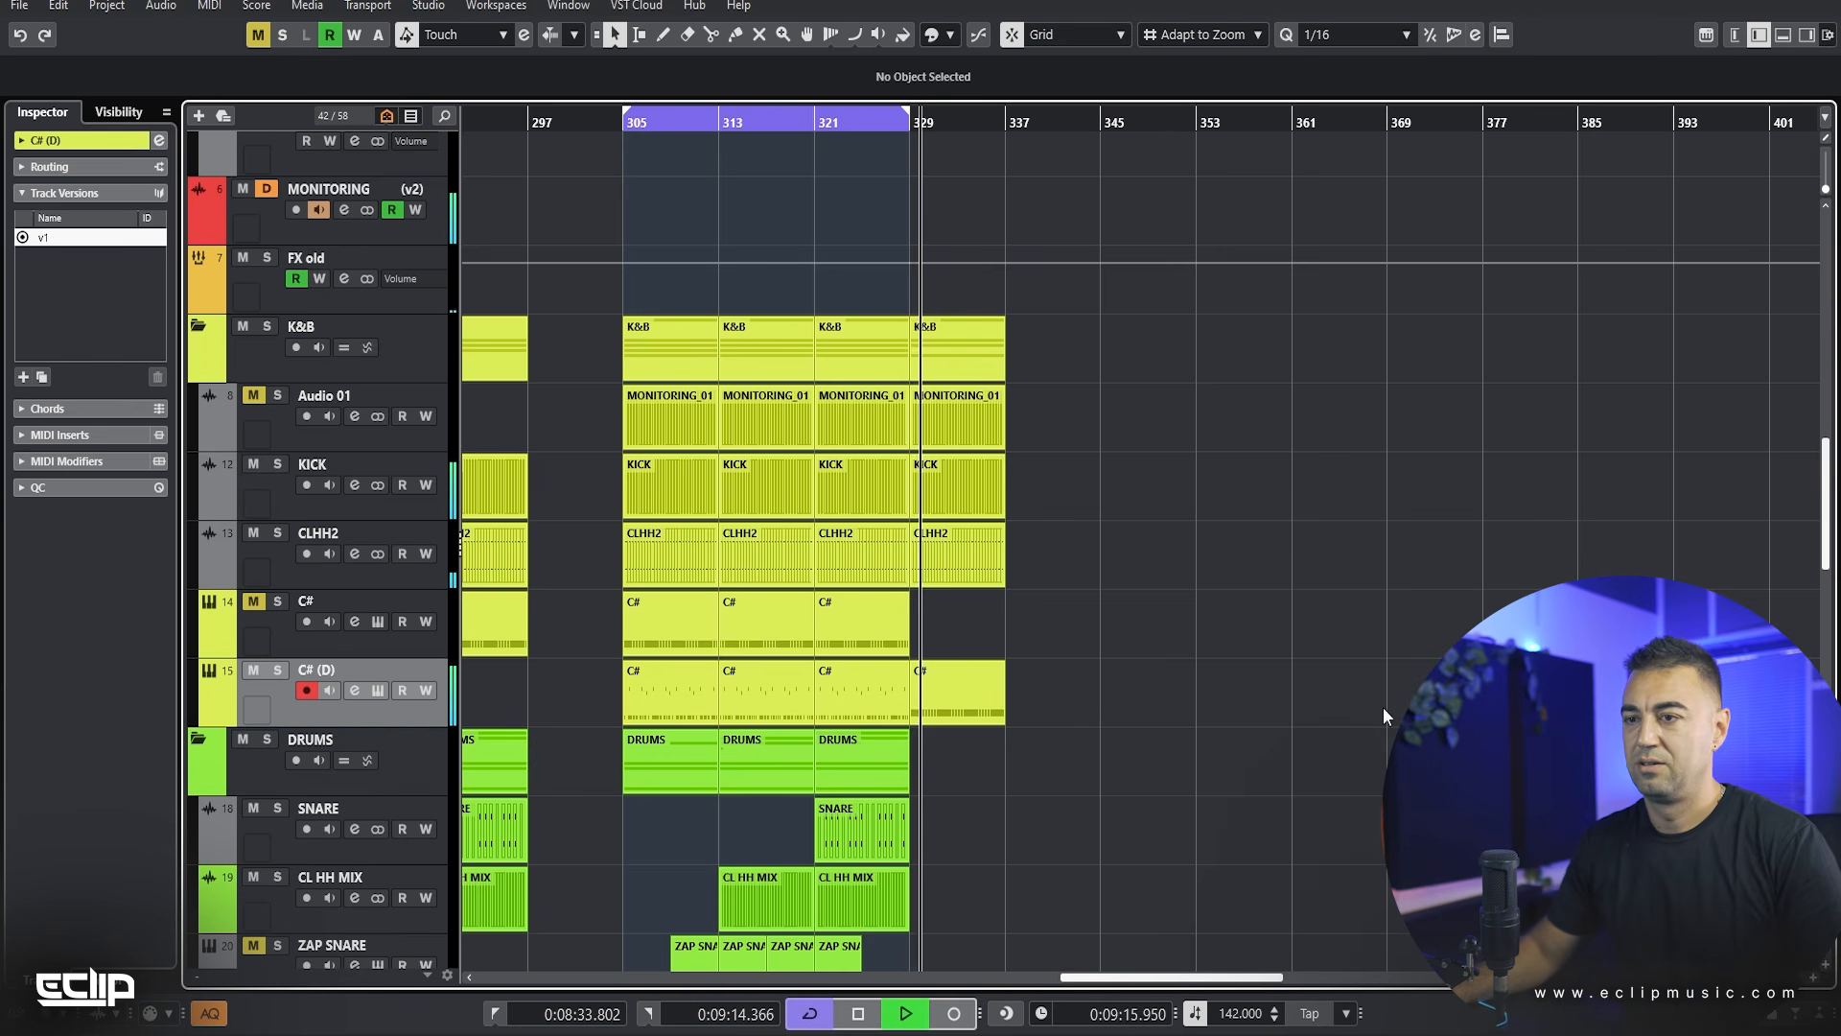
{"action": "key", "text": "space"}
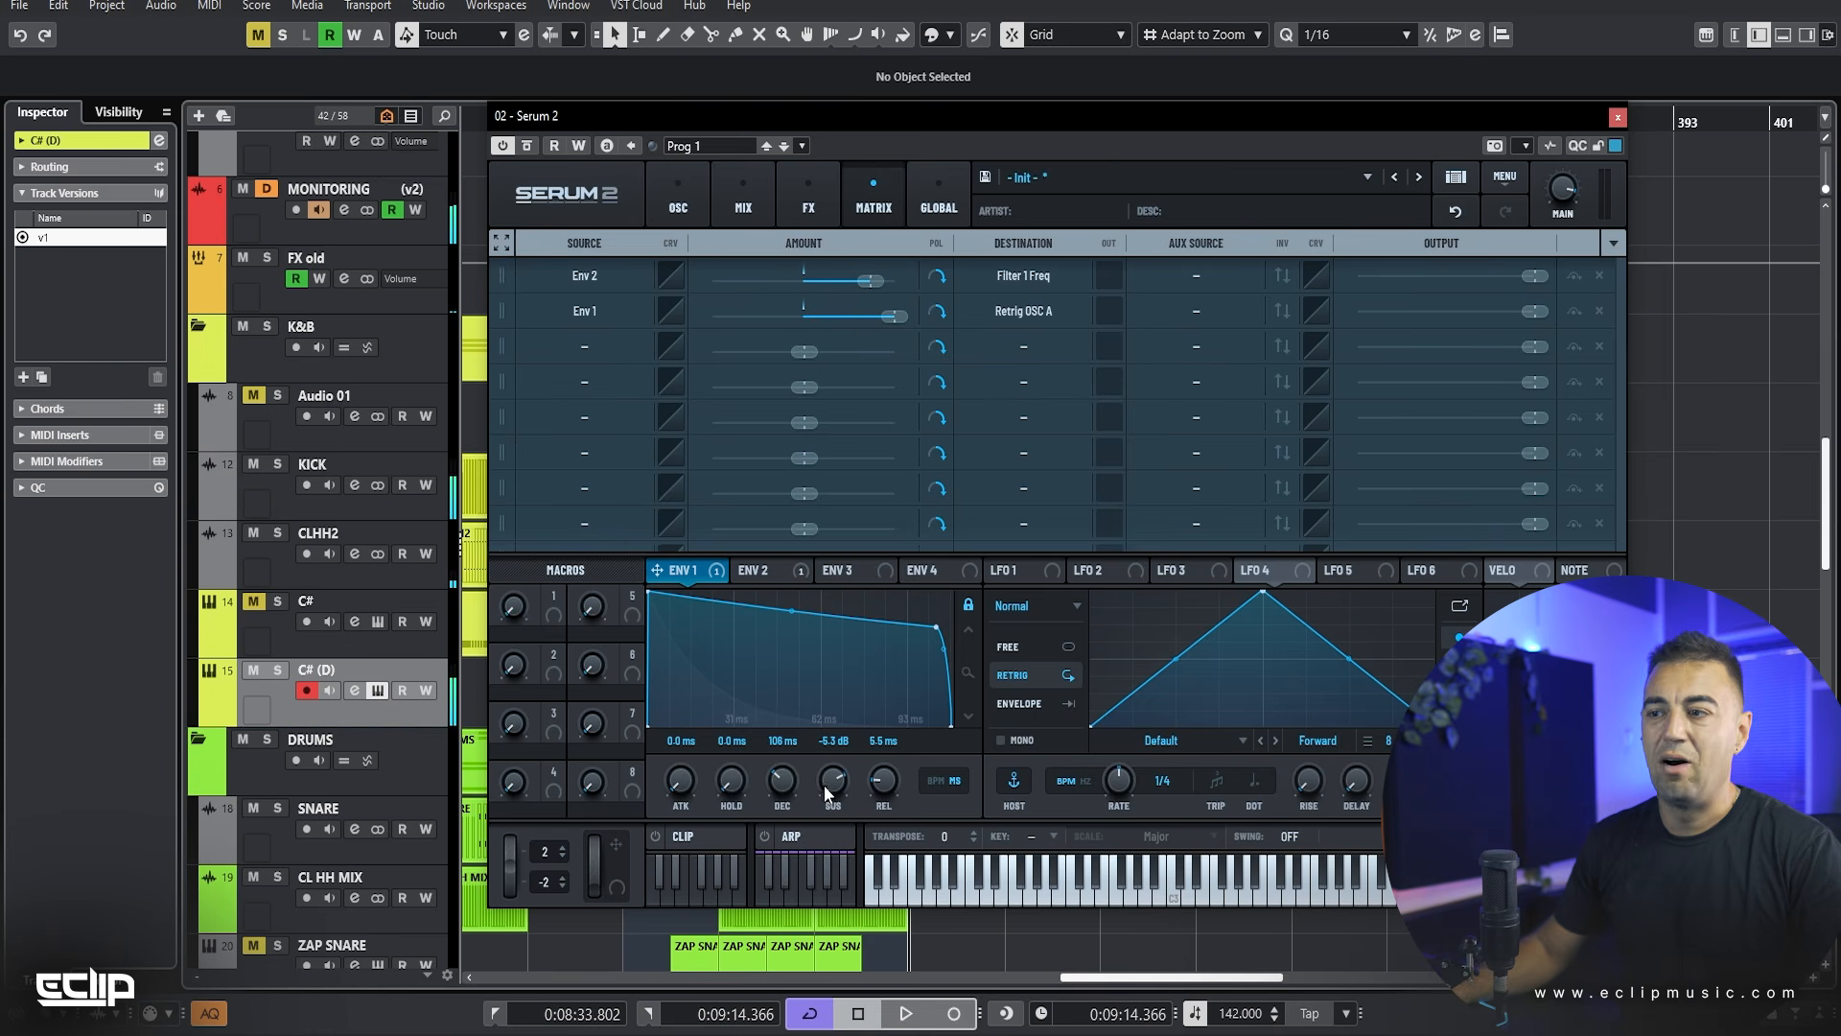
Step: During playback from bar 329, lower the Env 1 sustain to -47.2 dB and shorten its decay to 93 ms
{"action": "left_click_drag", "start_coordinate": [825, 785], "coordinate": [827, 852]}
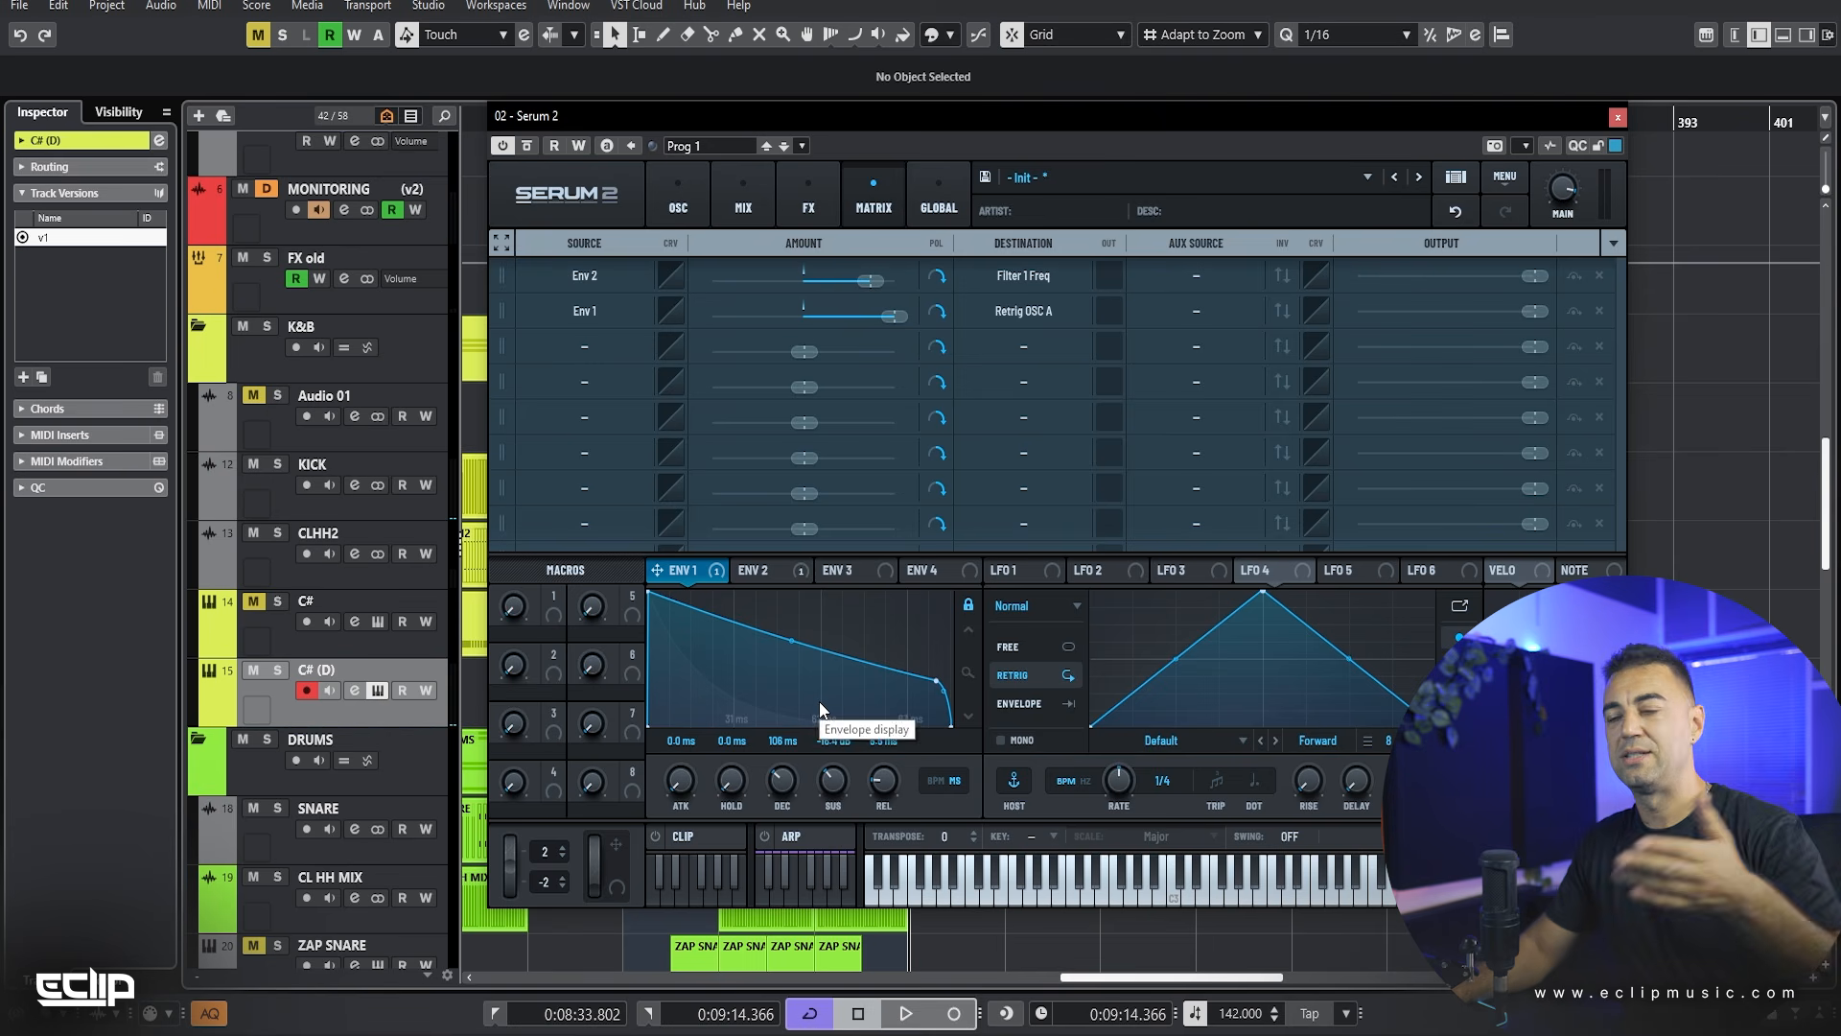
{"action": "key", "text": "space"}
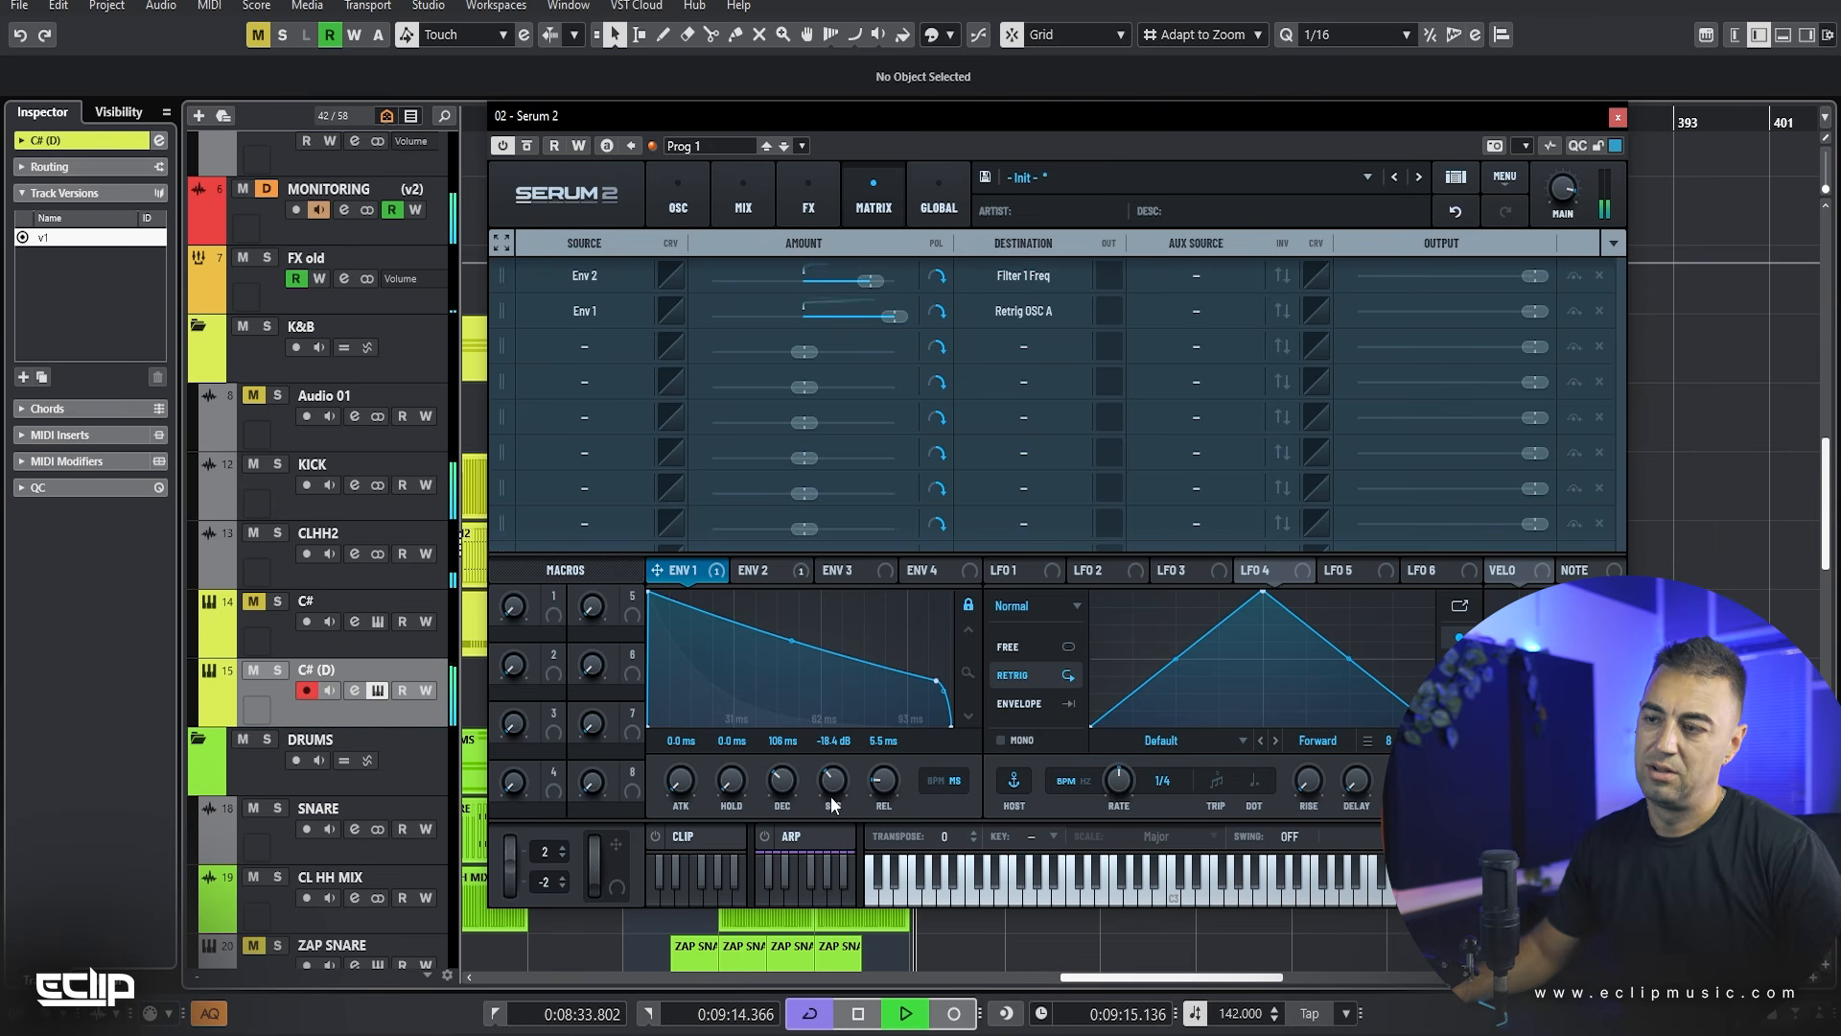
{"action": "left_click_drag", "start_coordinate": [832, 804], "coordinate": [827, 825]}
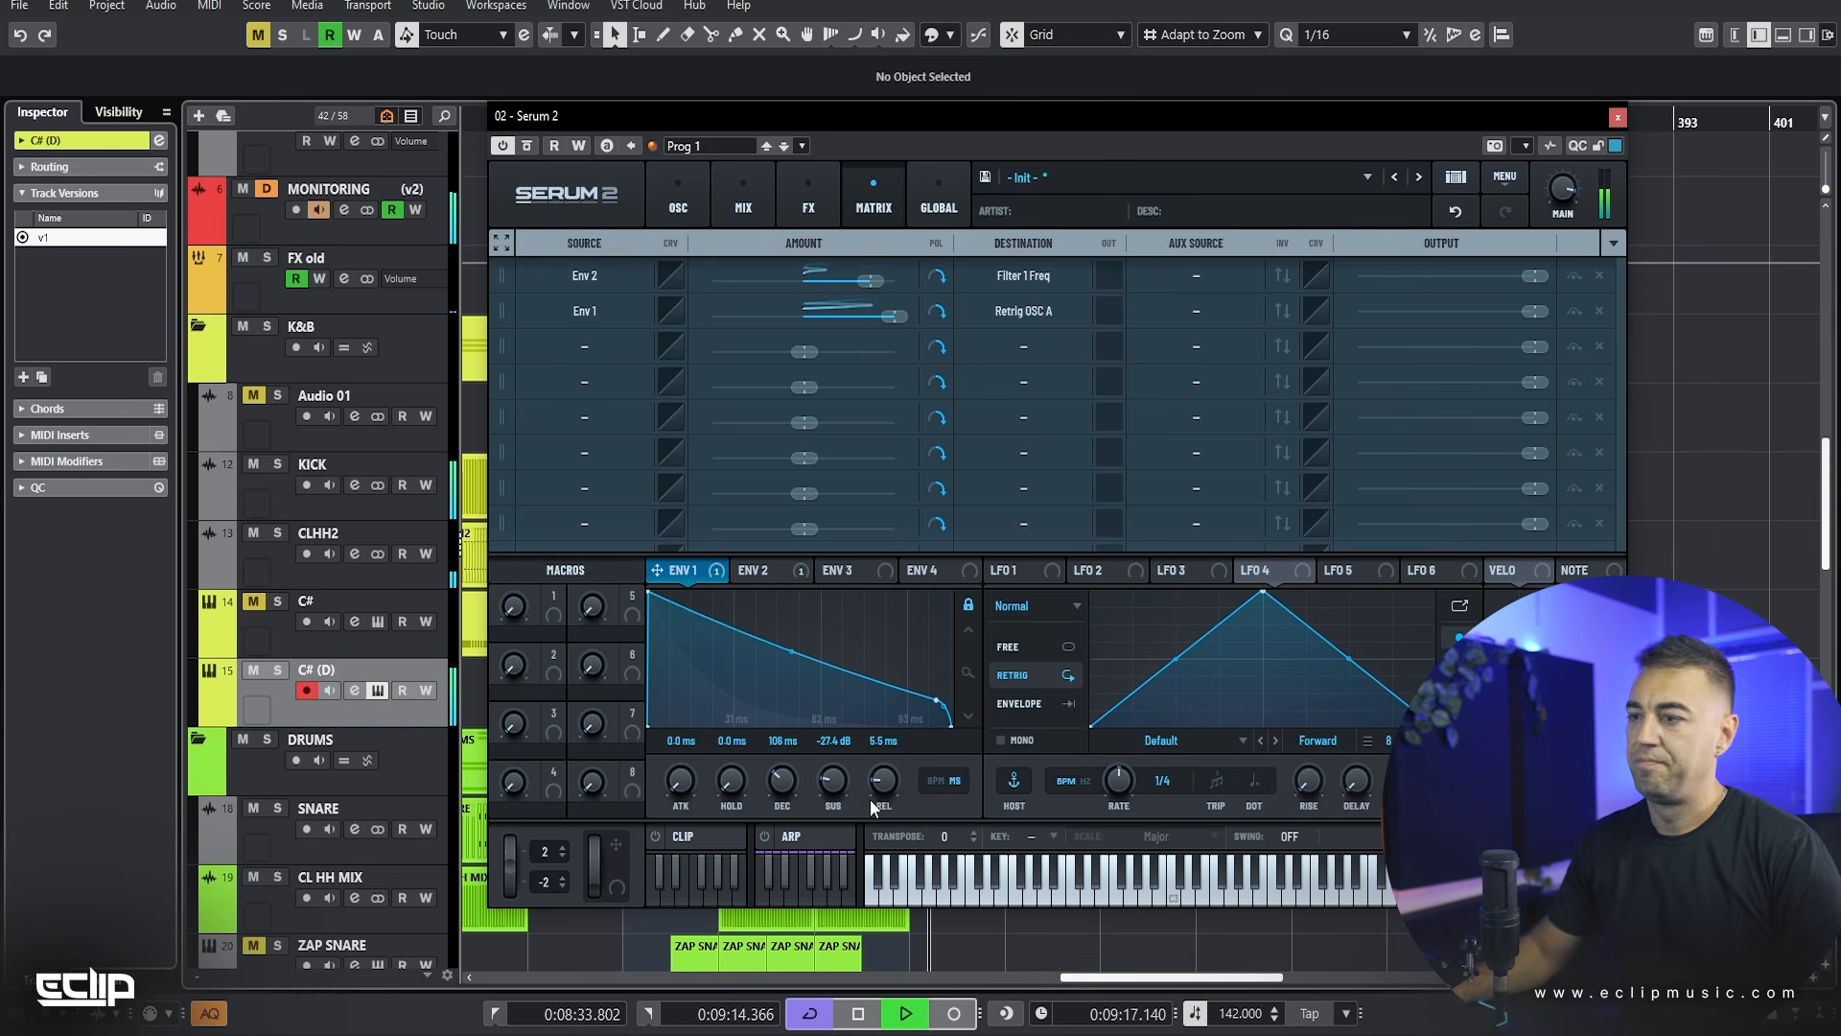
{"action": "left_click_drag", "start_coordinate": [936, 699], "coordinate": [930, 717]}
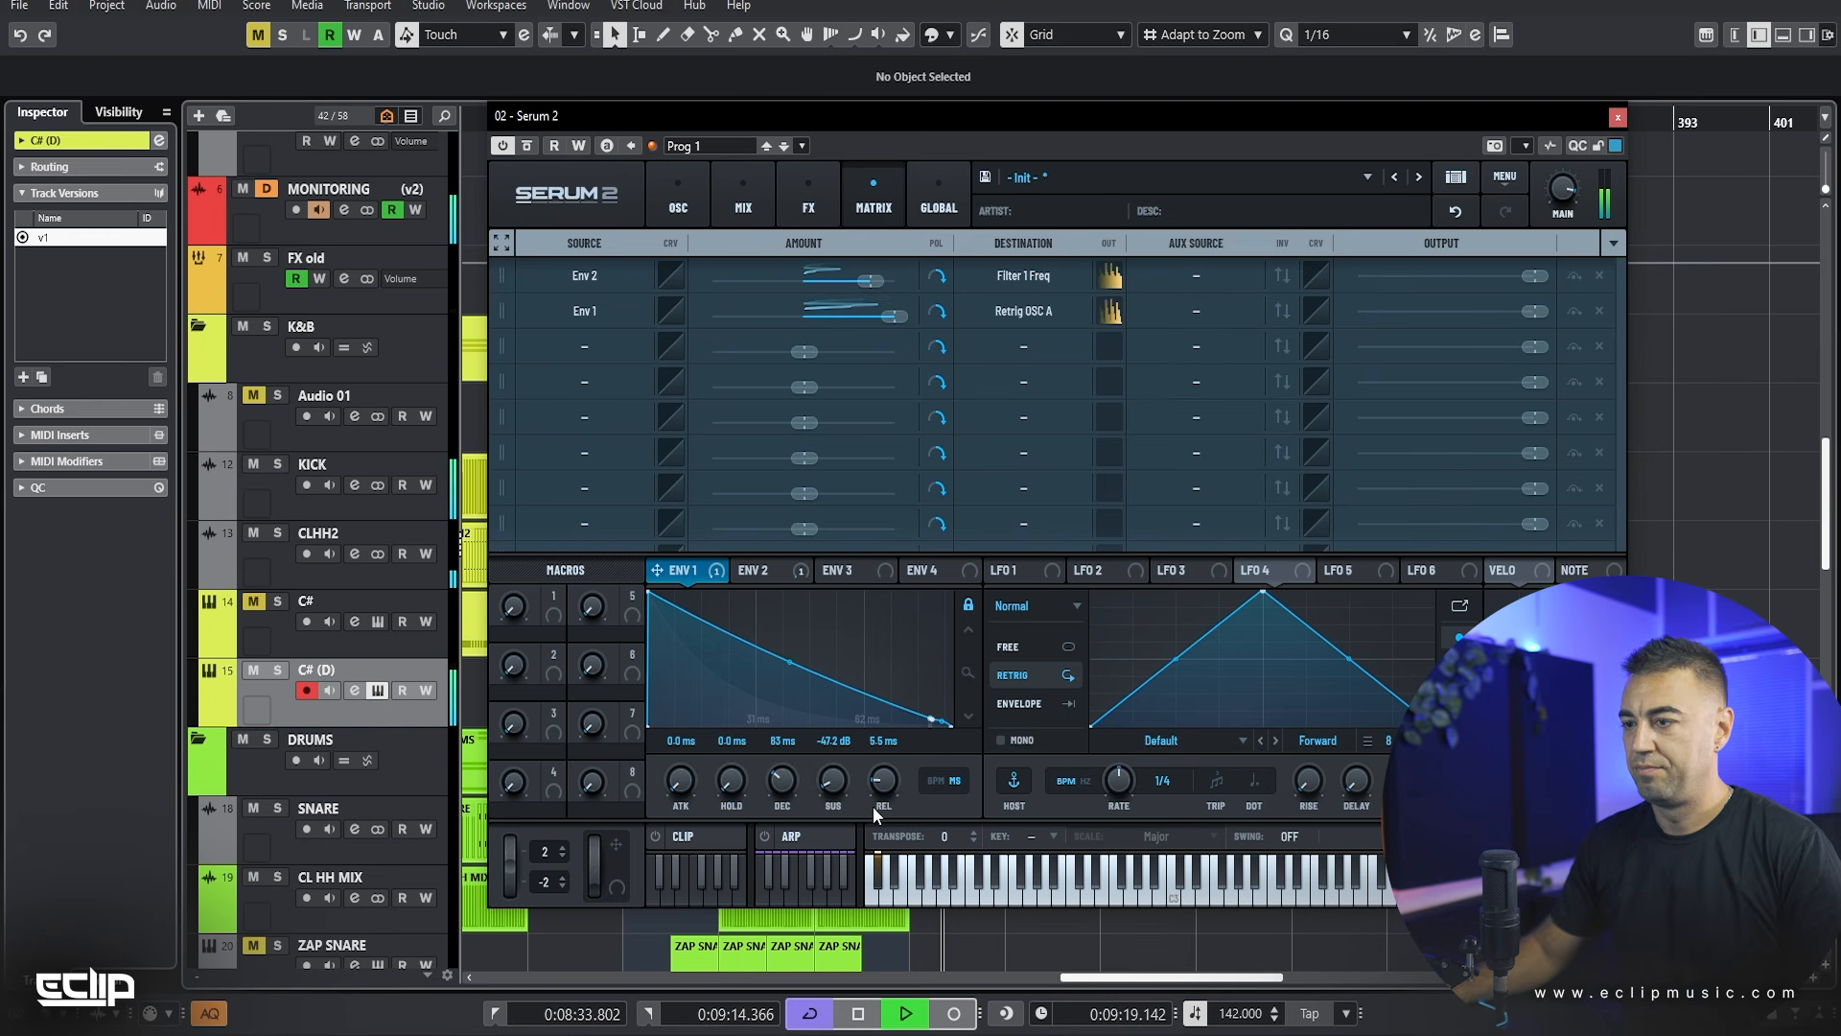
Step: Bend the Env 1 decay curve outward, lower the sustain to -77.8 dB, and stop playback with Serum 2 closed
{"action": "left_click_drag", "start_coordinate": [783, 666], "coordinate": [792, 651]}
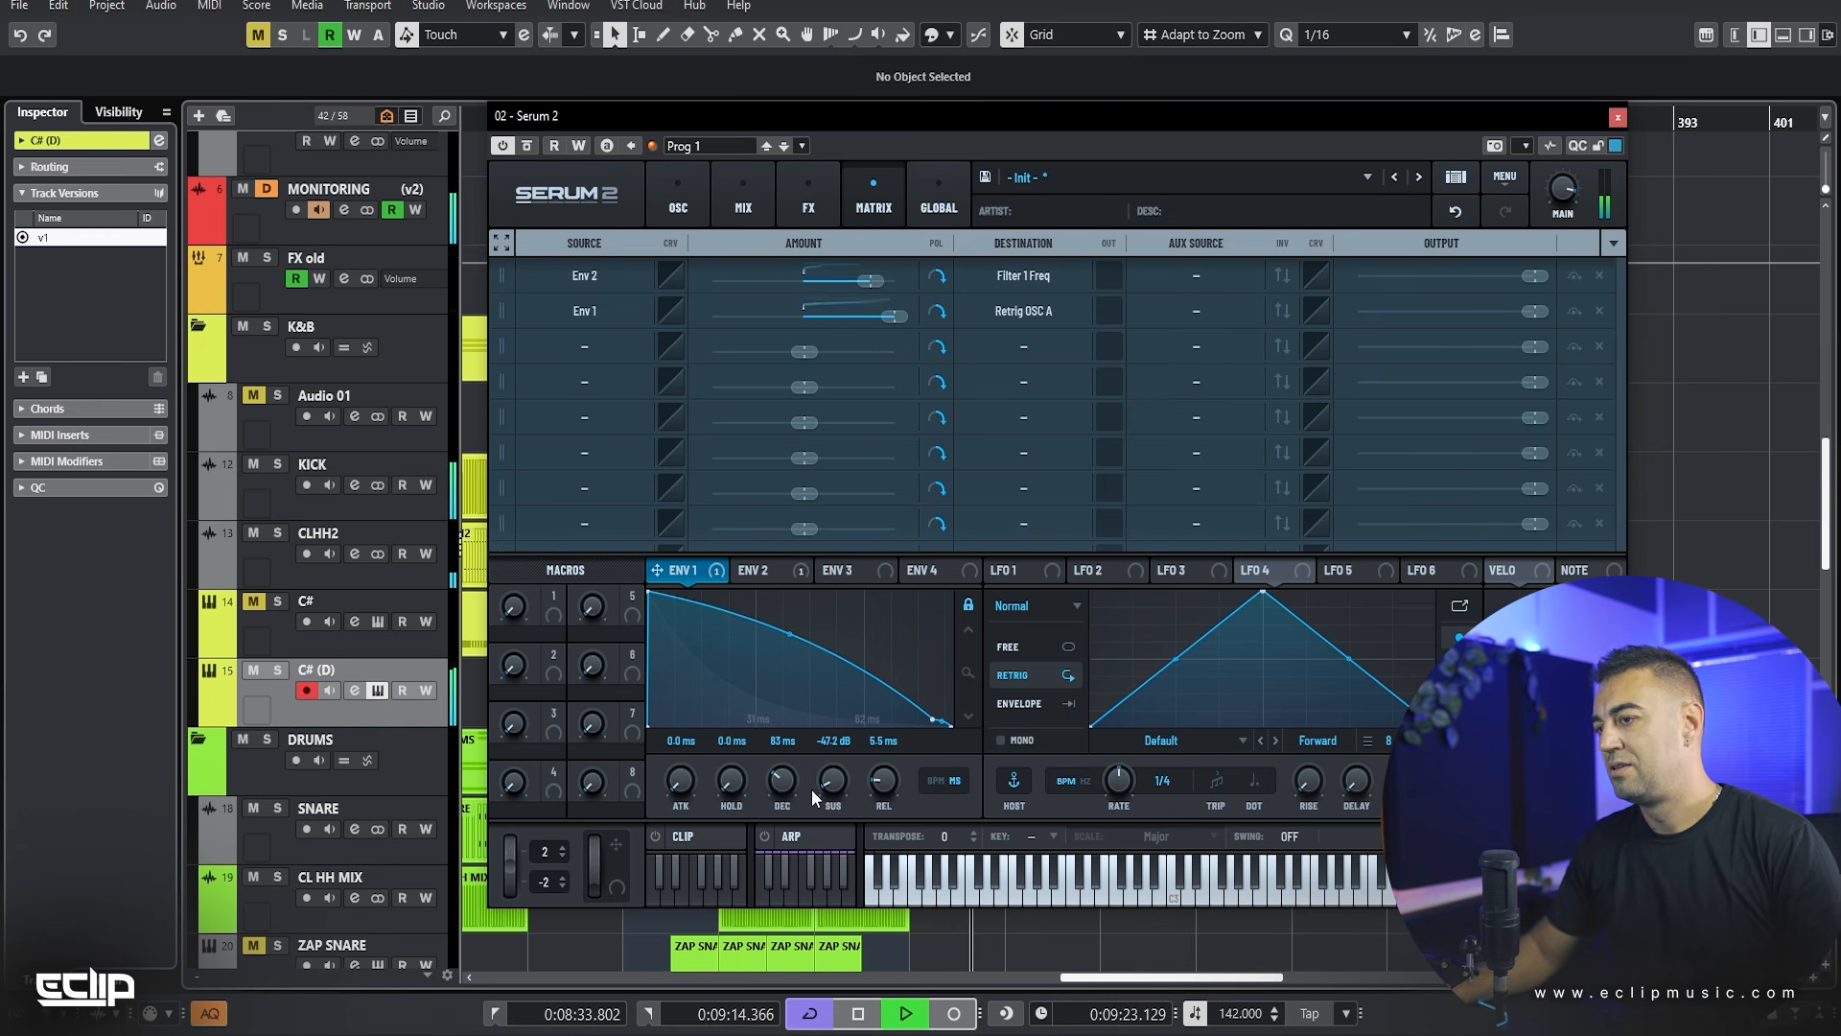
{"action": "left_click_drag", "start_coordinate": [788, 785], "coordinate": [821, 825]}
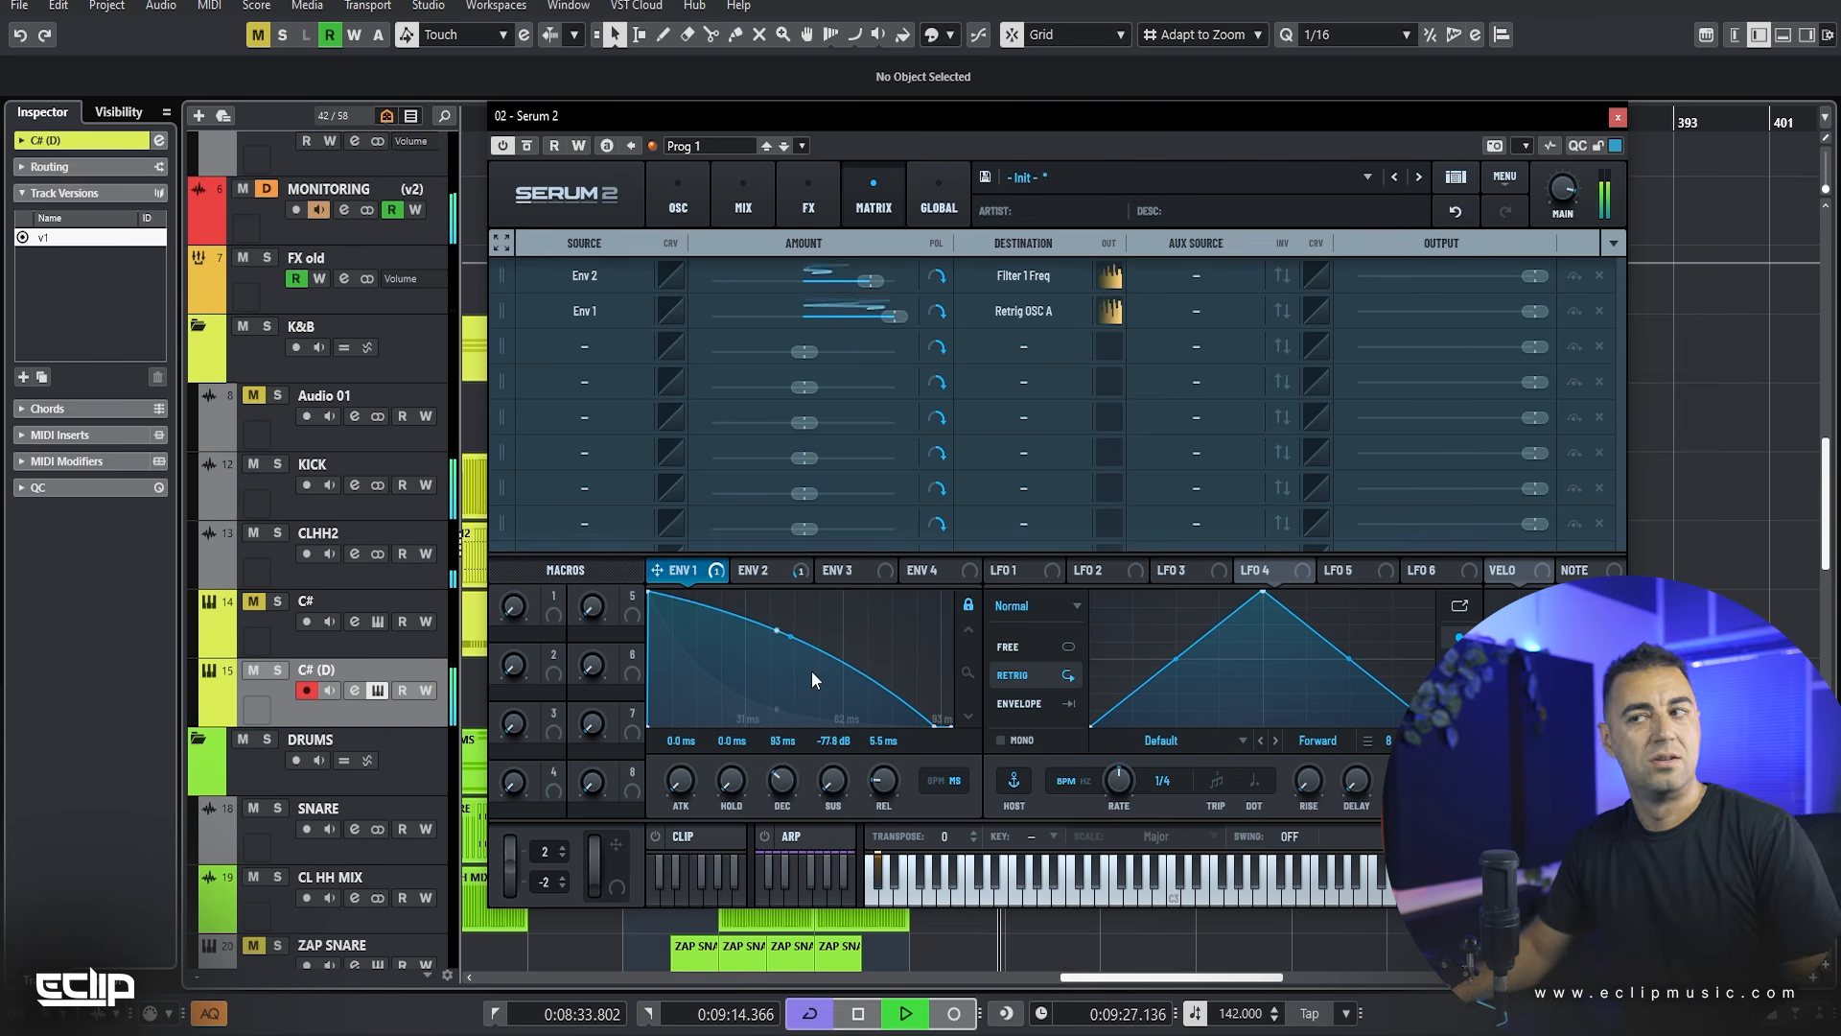
{"action": "key", "text": "space"}
{"action": "left_click", "coordinate": [1618, 117]}
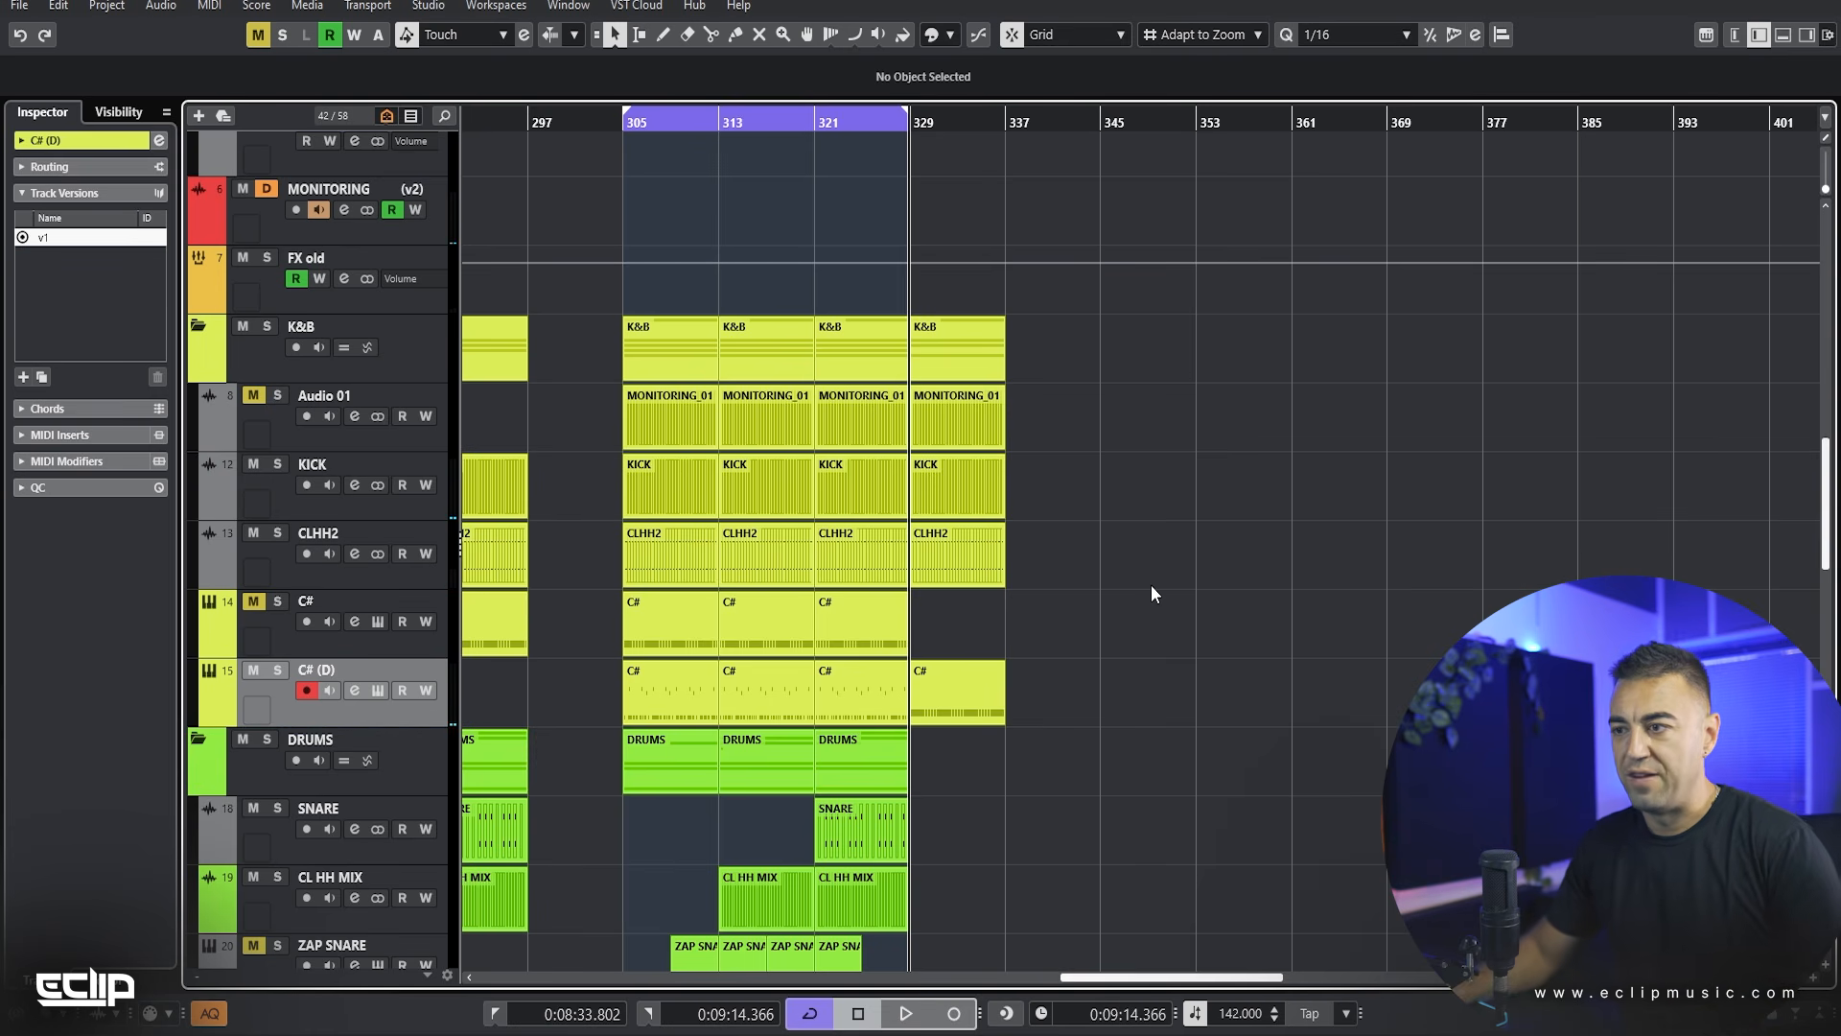
Step: Reopen Serum 2, play the loop from bar 305, raise the Env 1 sustain to -6.0 dB, and stop playback
{"action": "key", "text": "e"}
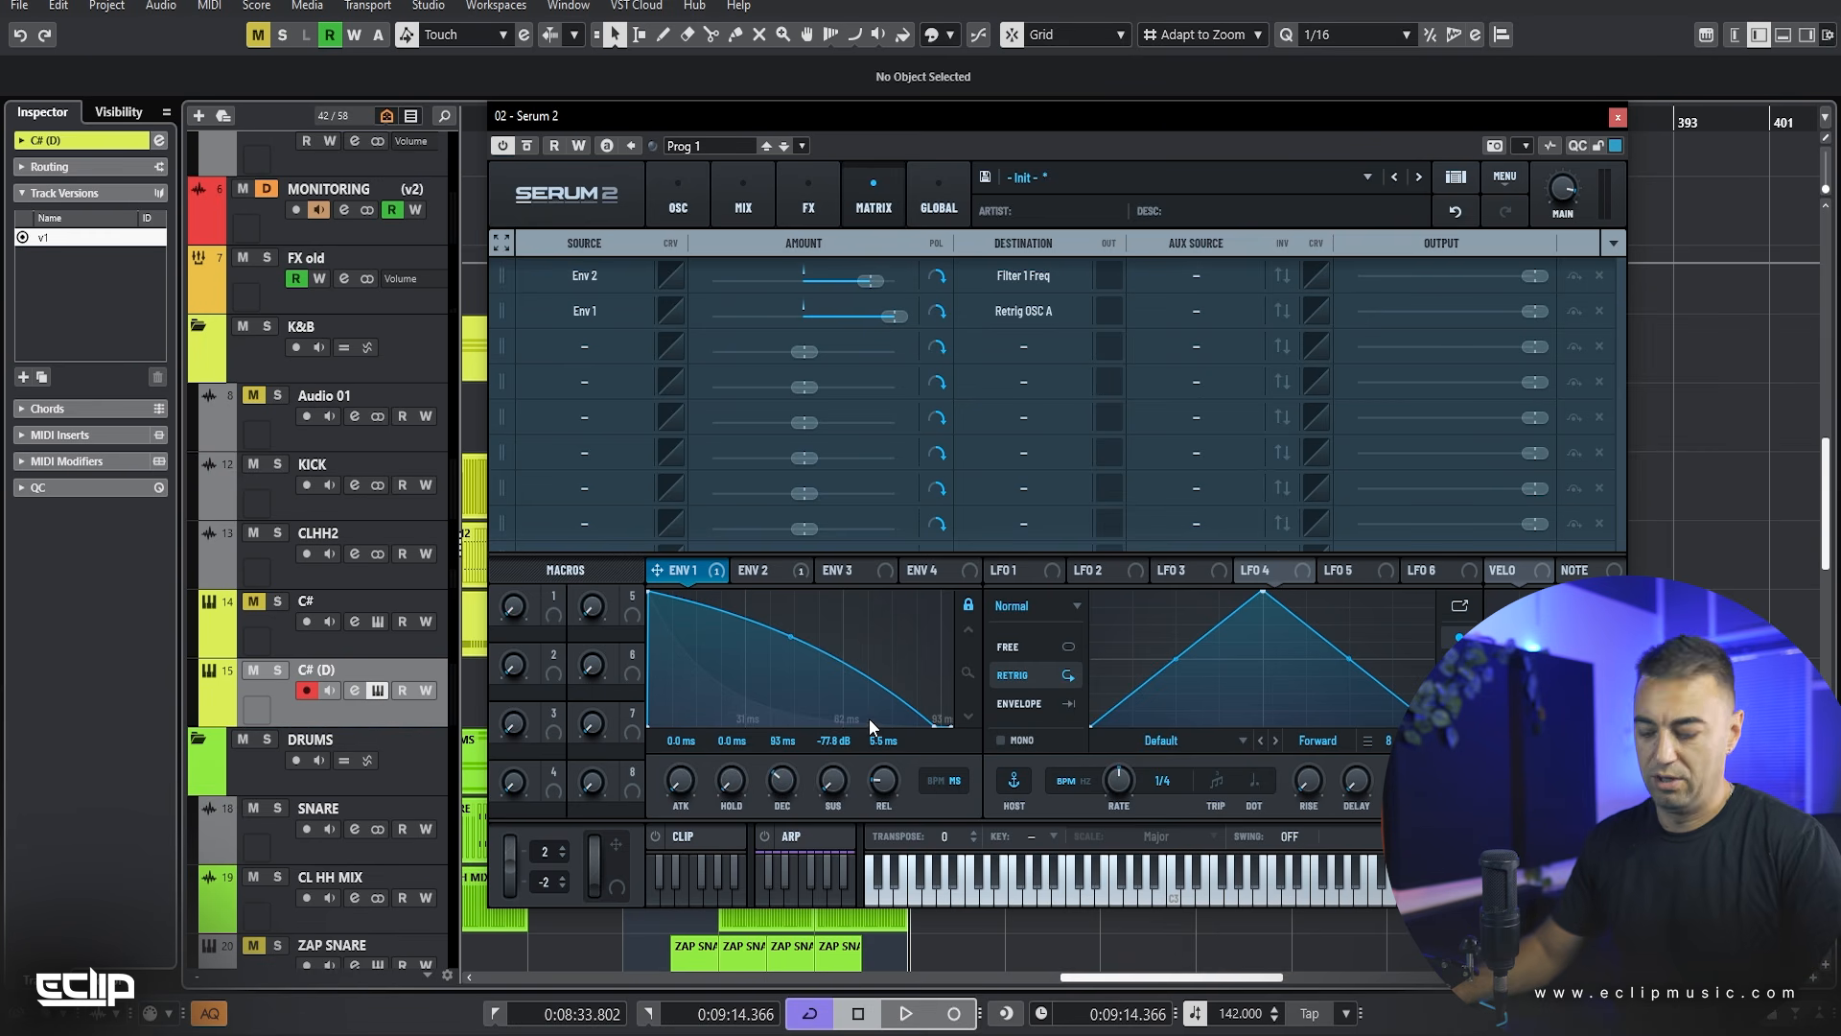
{"action": "key", "text": "KP_1"}
{"action": "key", "text": "space"}
{"action": "left_click_drag", "start_coordinate": [843, 797], "coordinate": [857, 647]}
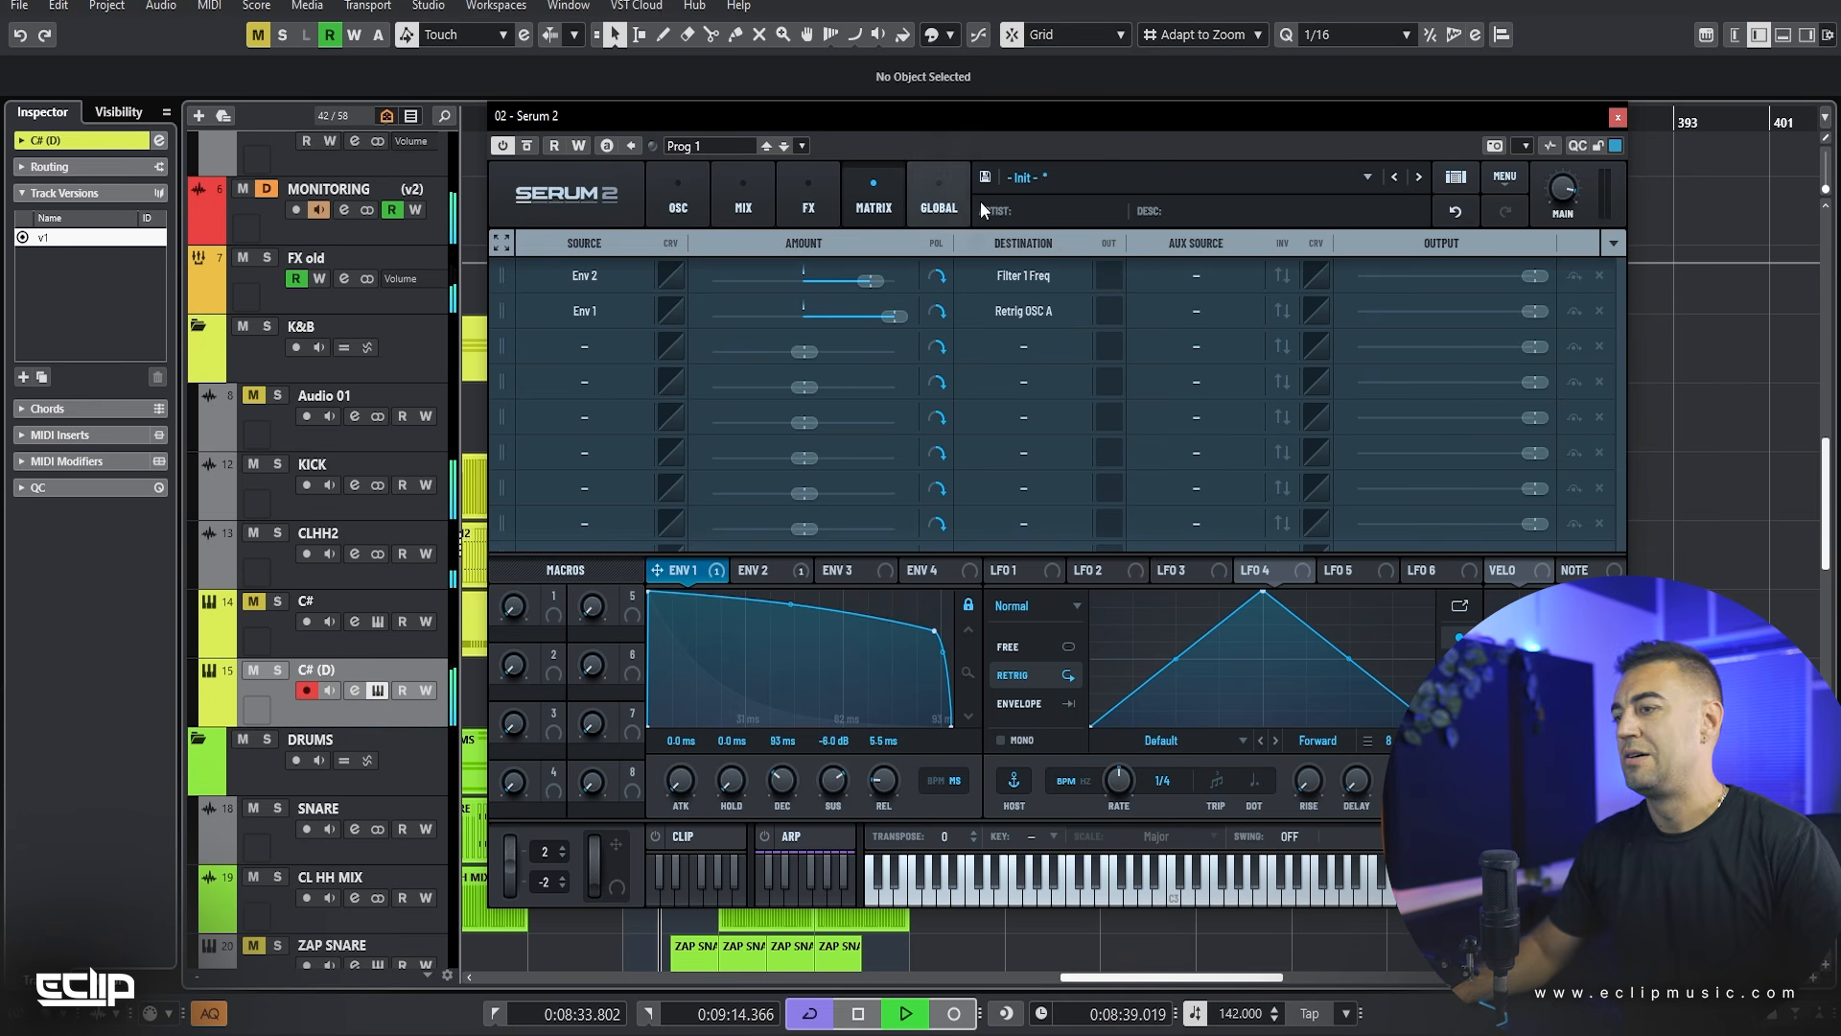
{"action": "key", "text": "space"}
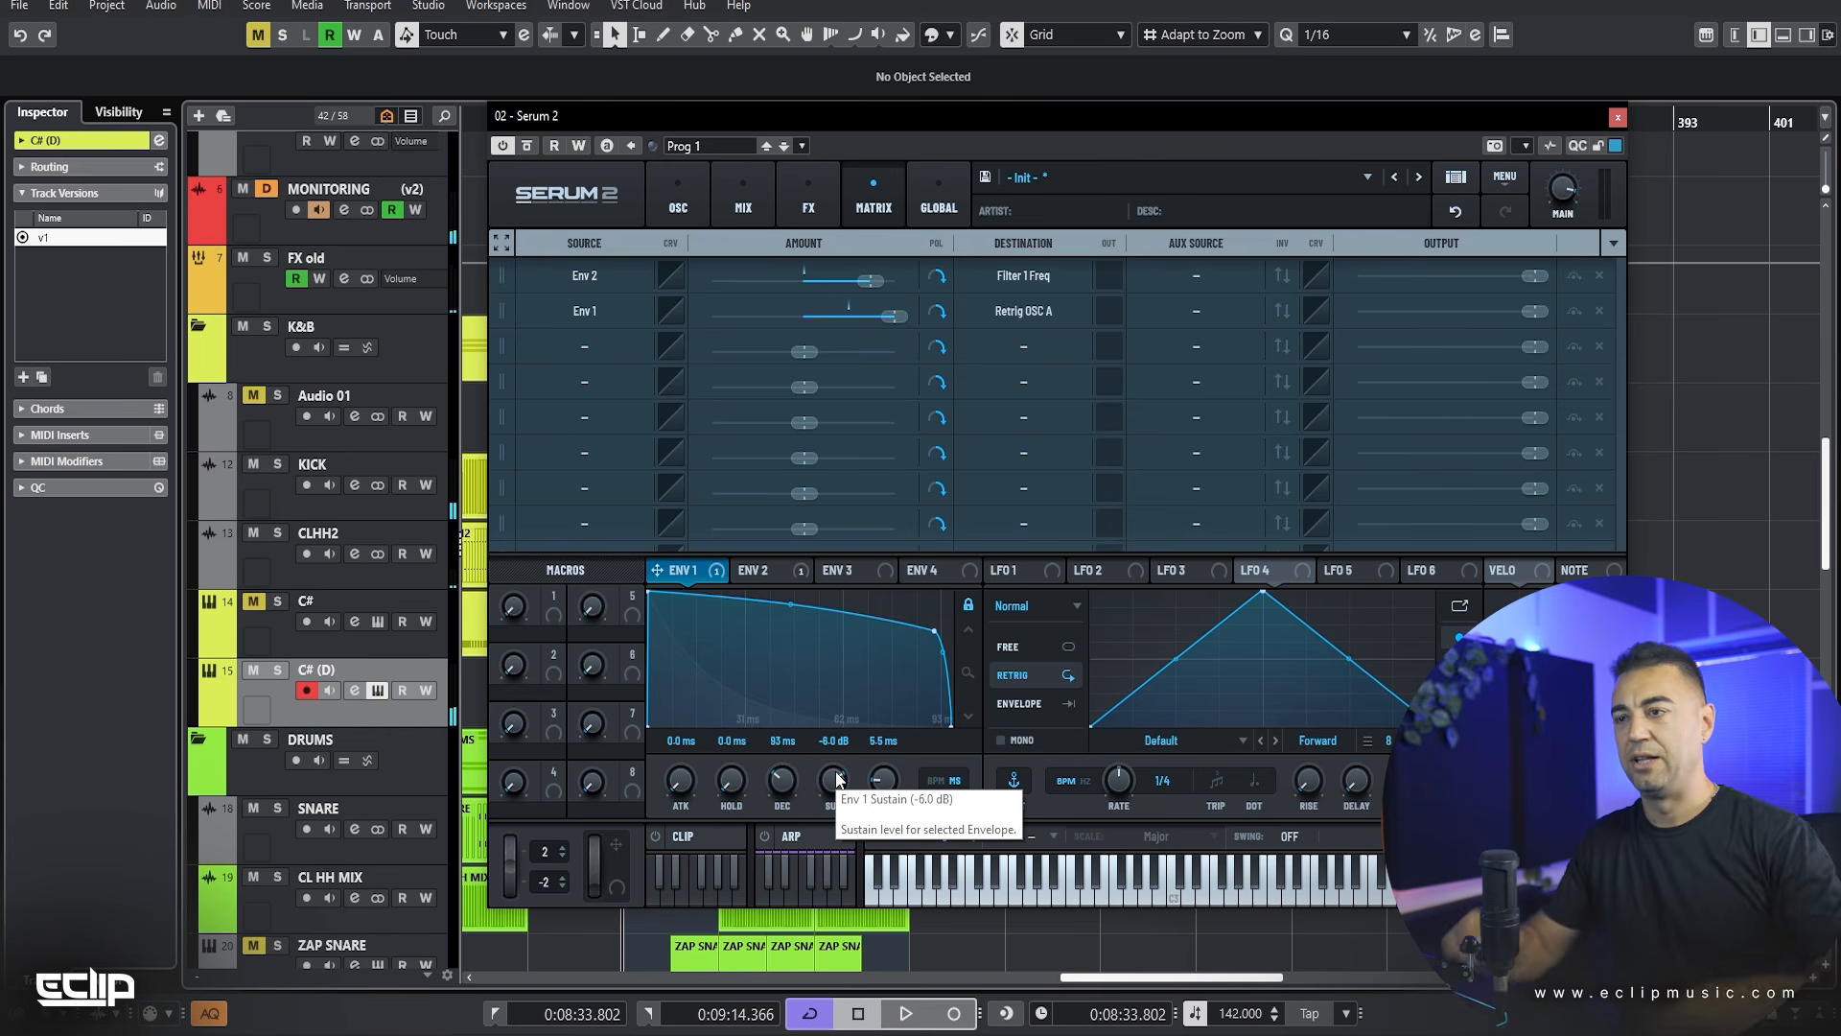
Step: Open the Oszillos Mega Scope insert of C# (D) and examine the kick and bass waveforms over the playing loop
{"action": "key", "text": "e"}
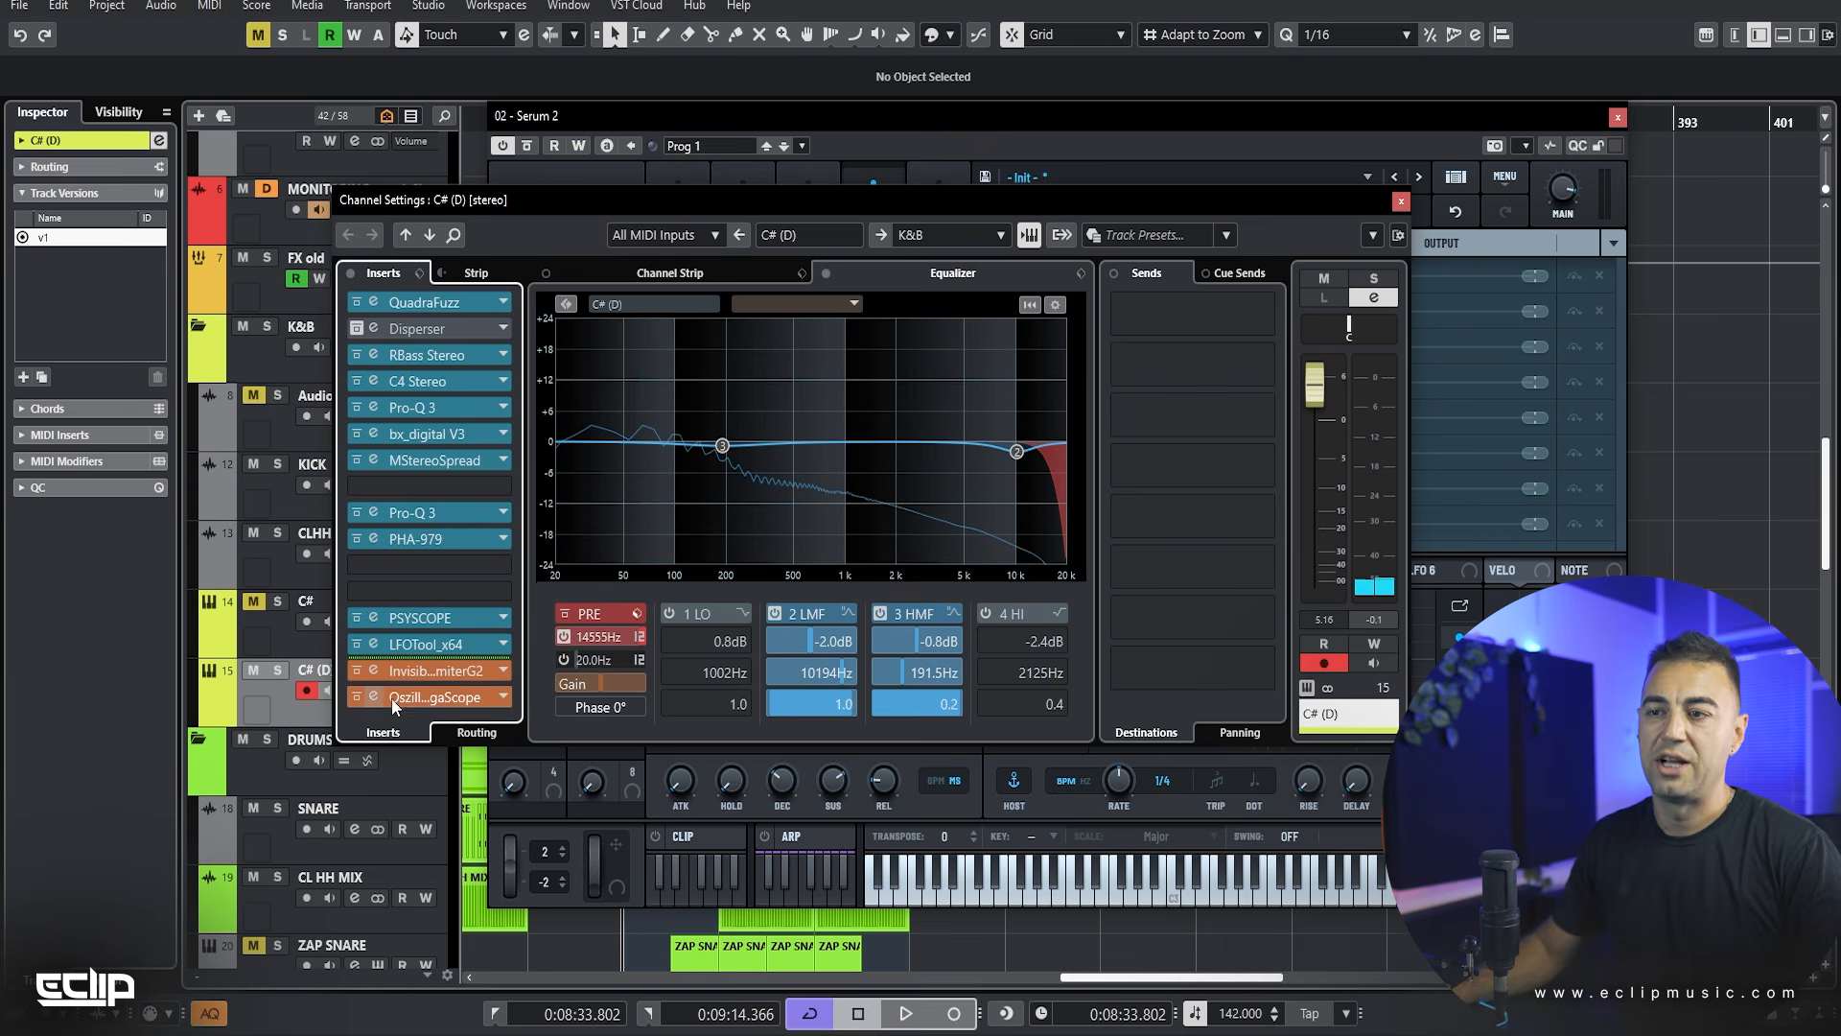
{"action": "left_click", "coordinate": [390, 697]}
{"action": "key", "text": "space"}
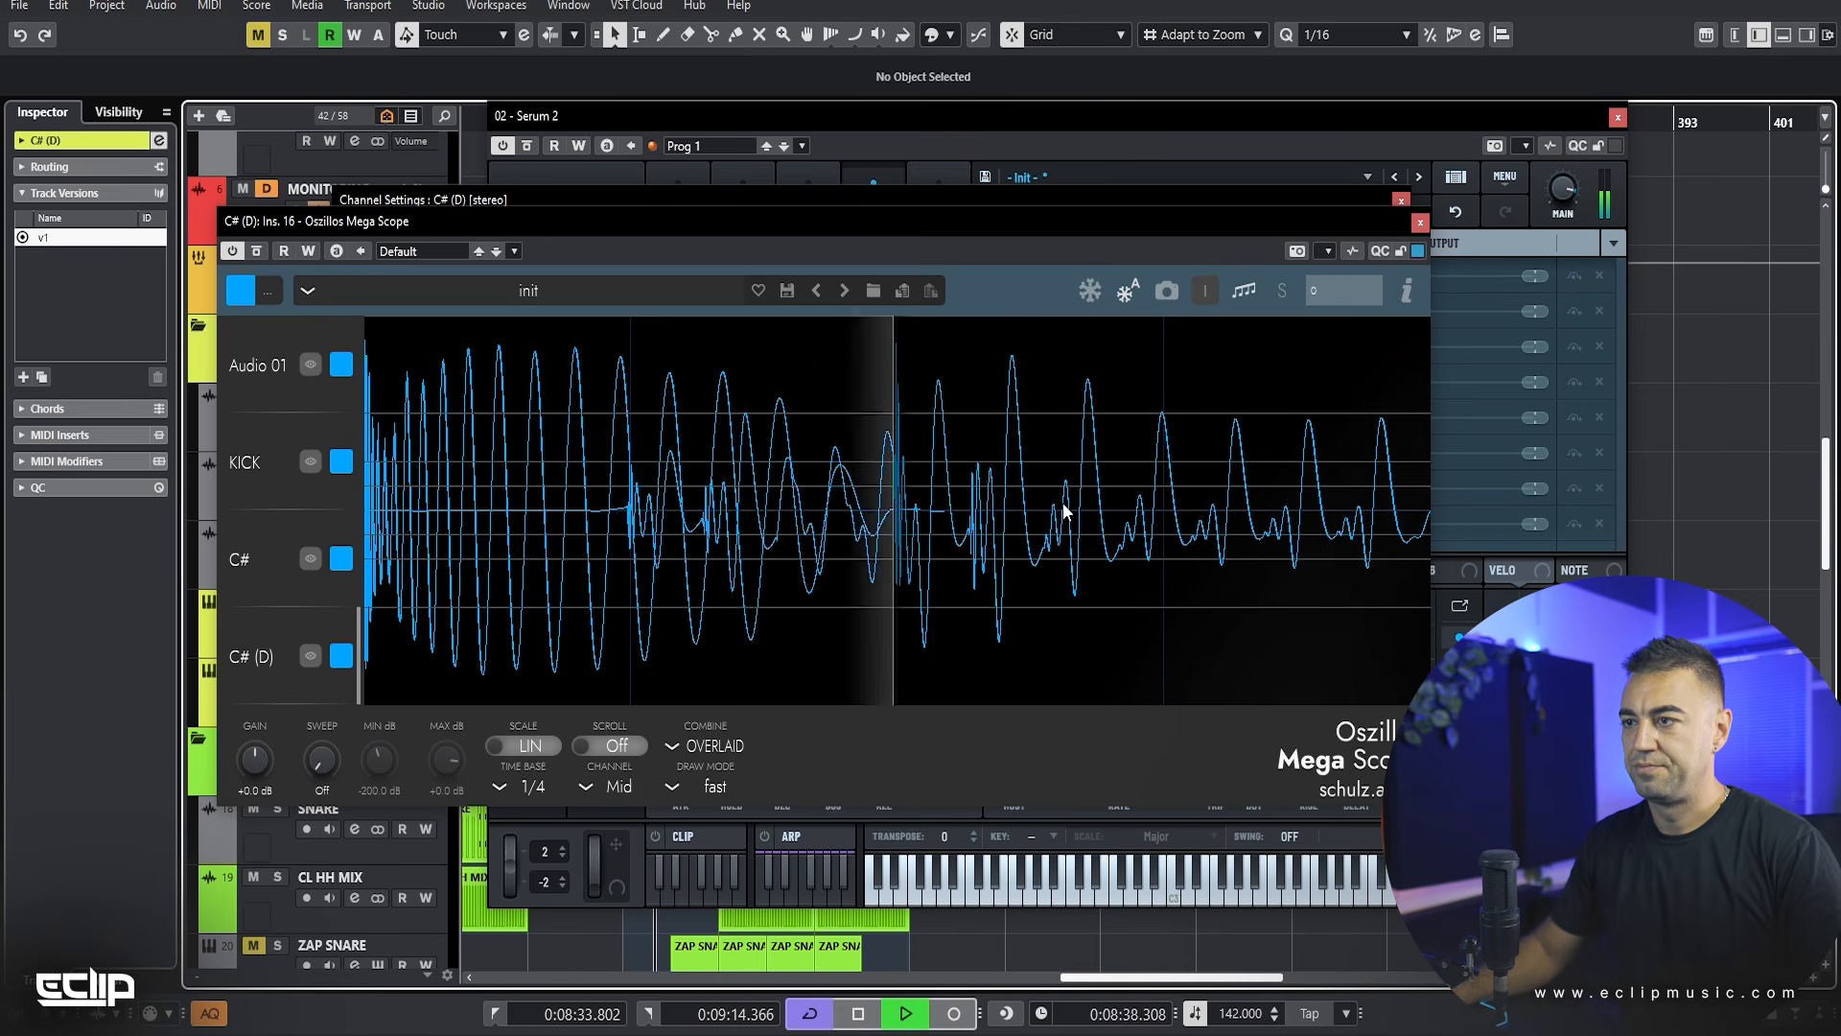
{"action": "key", "text": "space"}
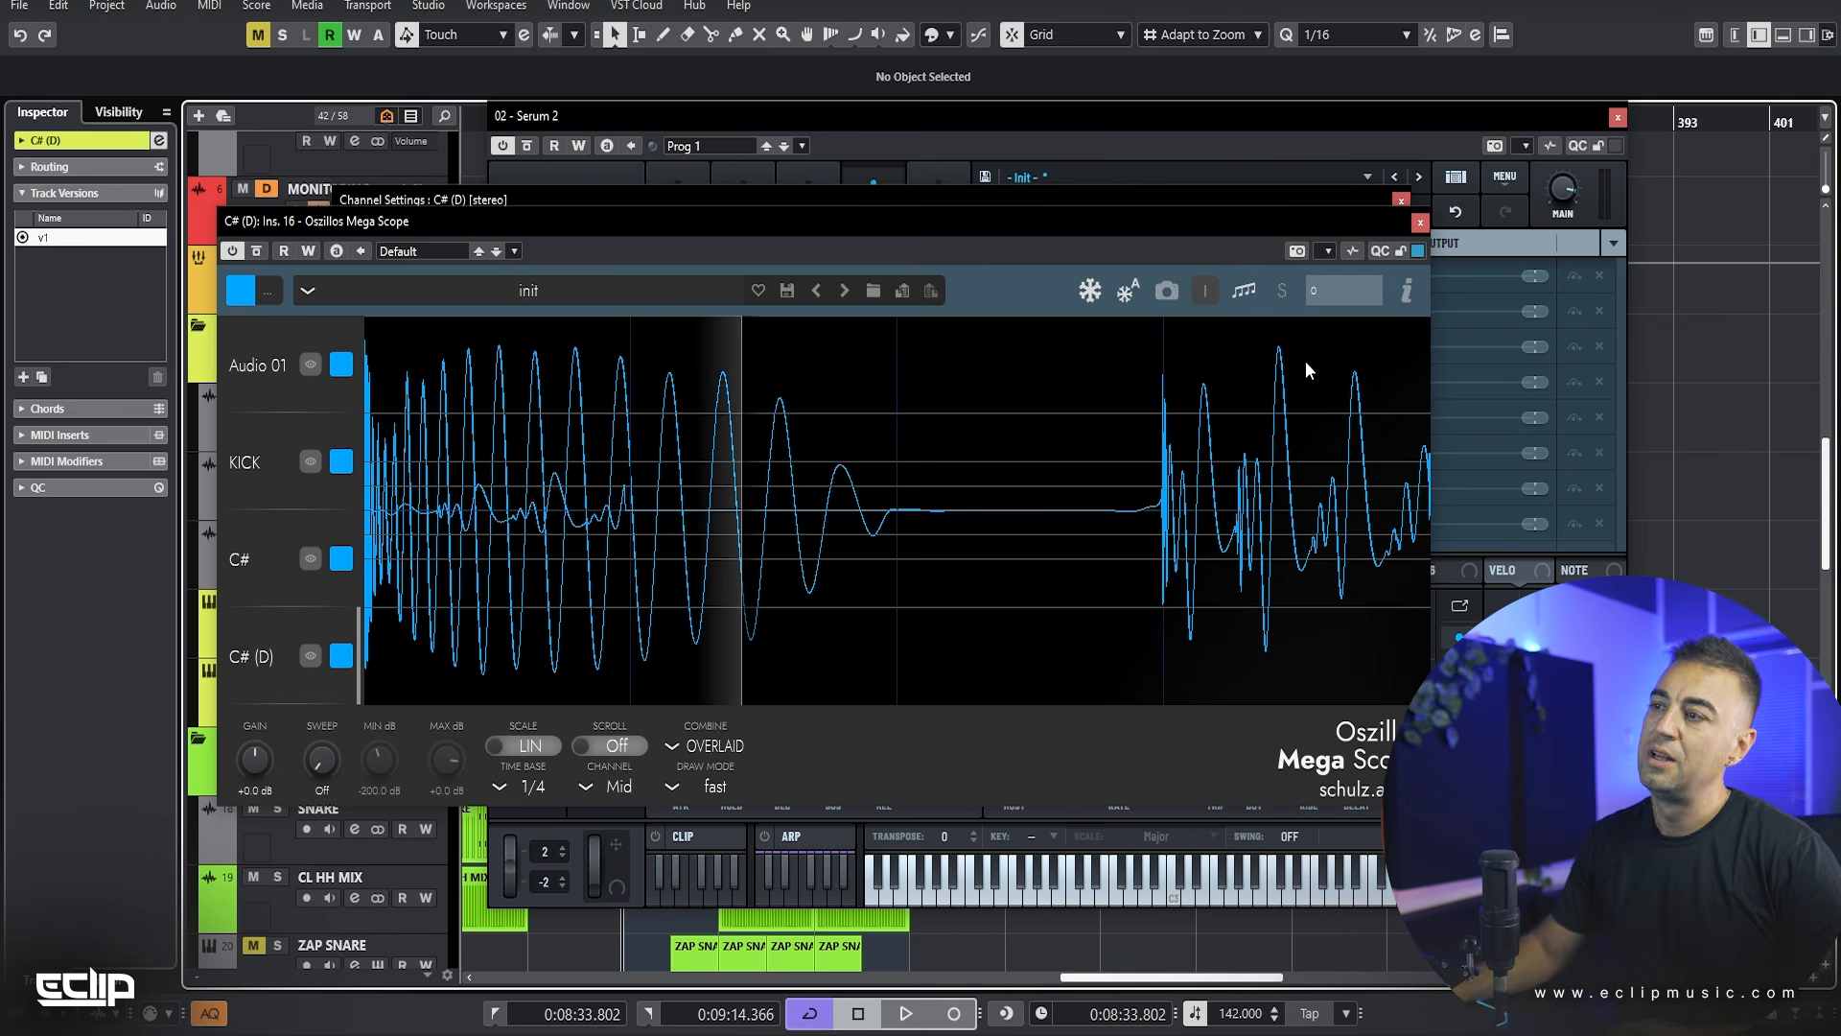
Step: Arrange the Oszillos Mega Scope and Serum 2 windows side by side so the waveform and Env 1 show together
{"action": "left_click_drag", "start_coordinate": [1235, 220], "coordinate": [831, 249]}
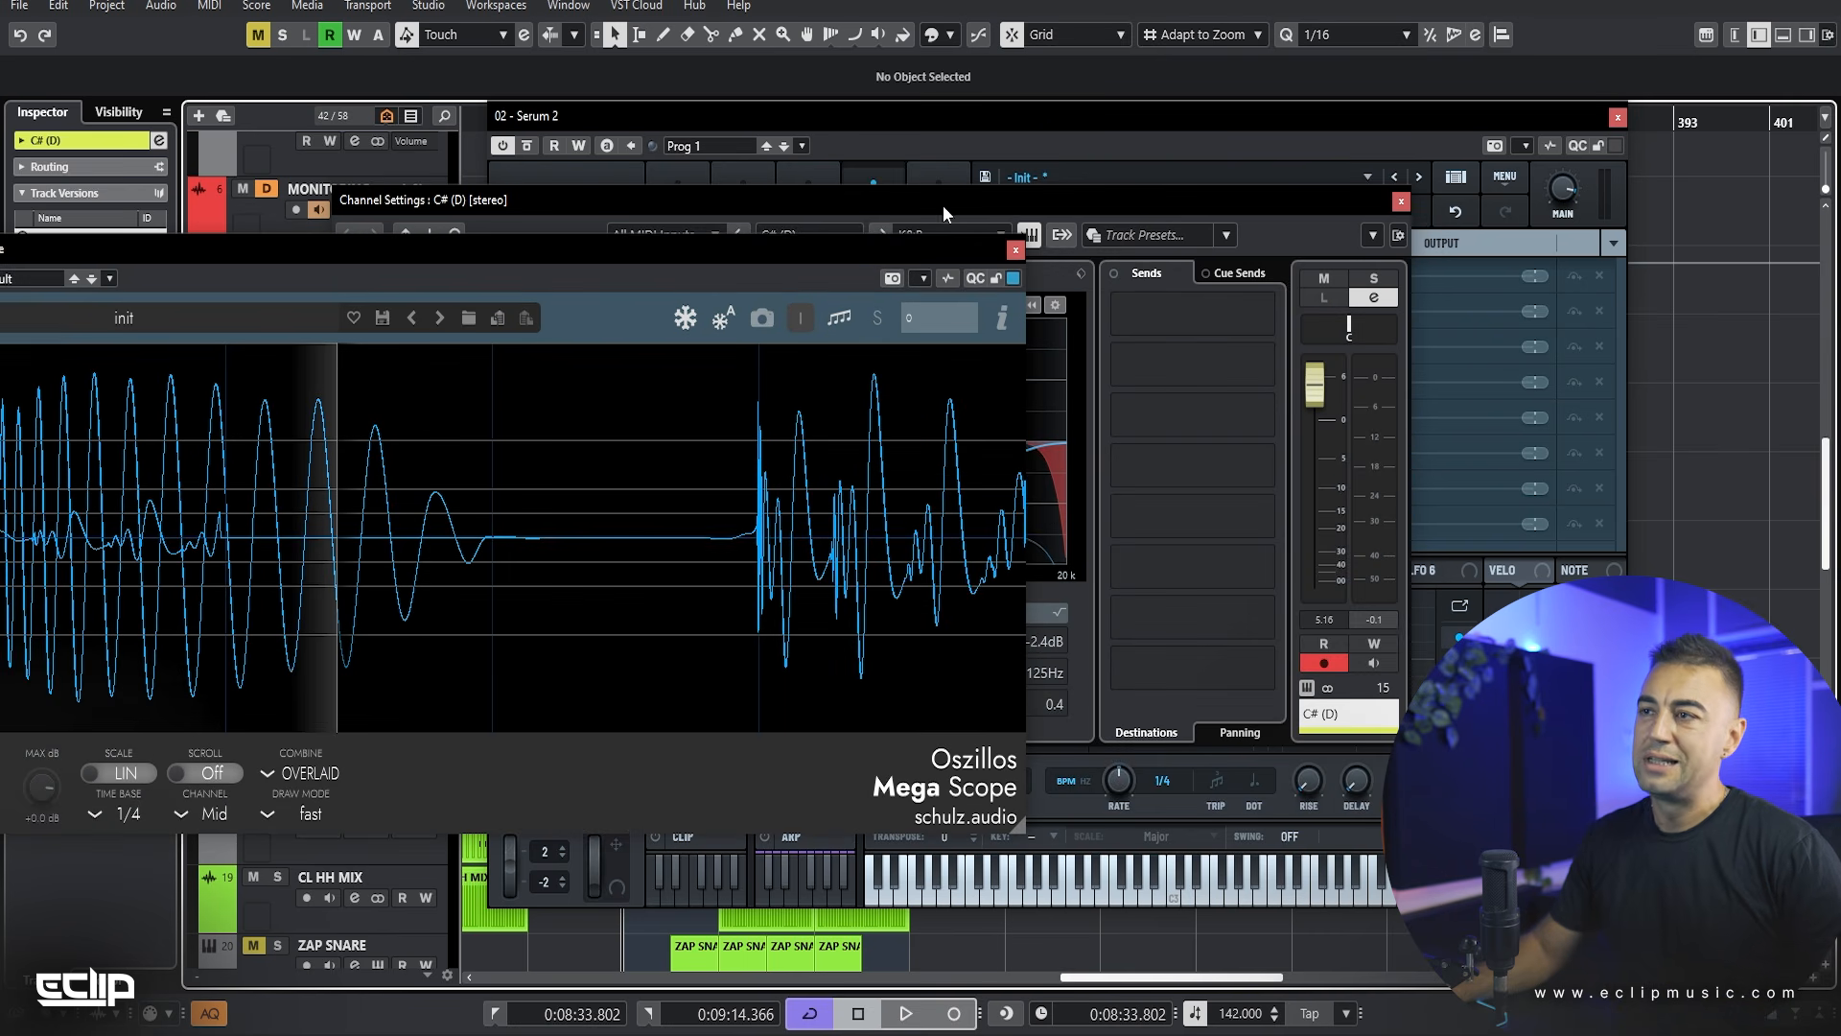
{"action": "left_click_drag", "start_coordinate": [1049, 123], "coordinate": [1195, 118]}
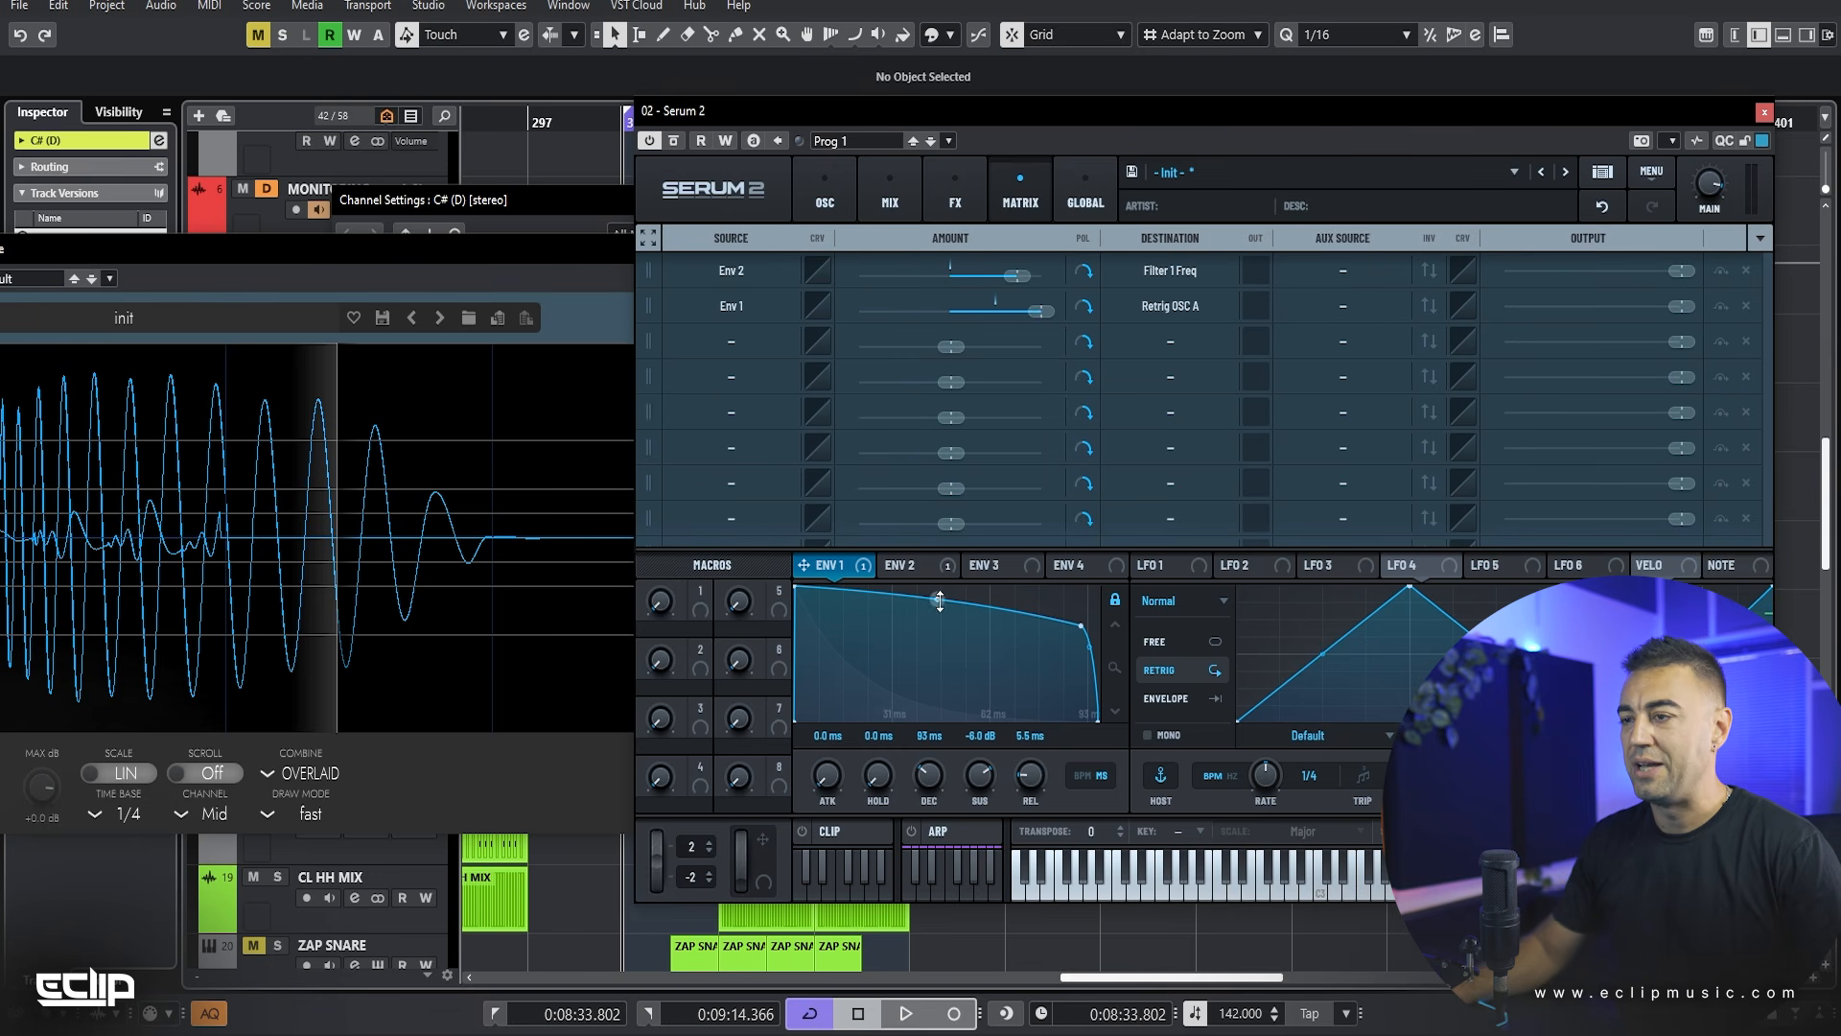
{"action": "left_click", "coordinate": [266, 252]}
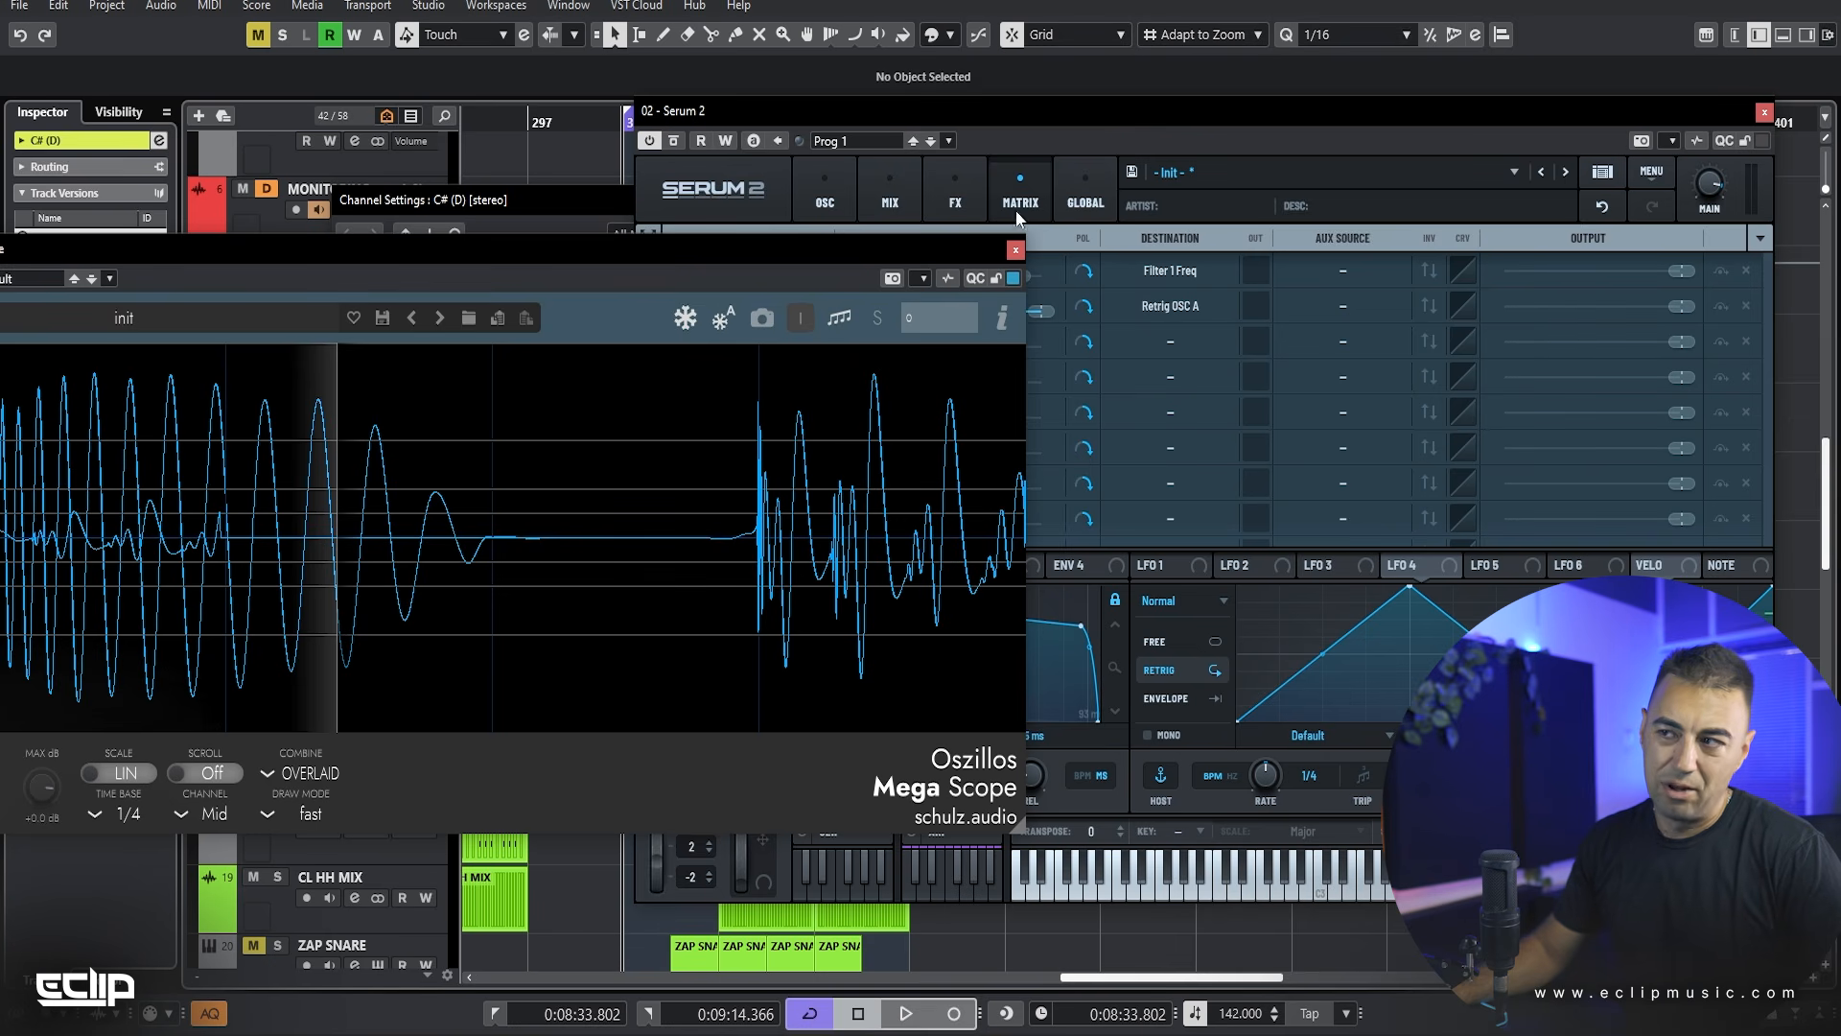
{"action": "left_click_drag", "start_coordinate": [1138, 125], "coordinate": [1486, 104]}
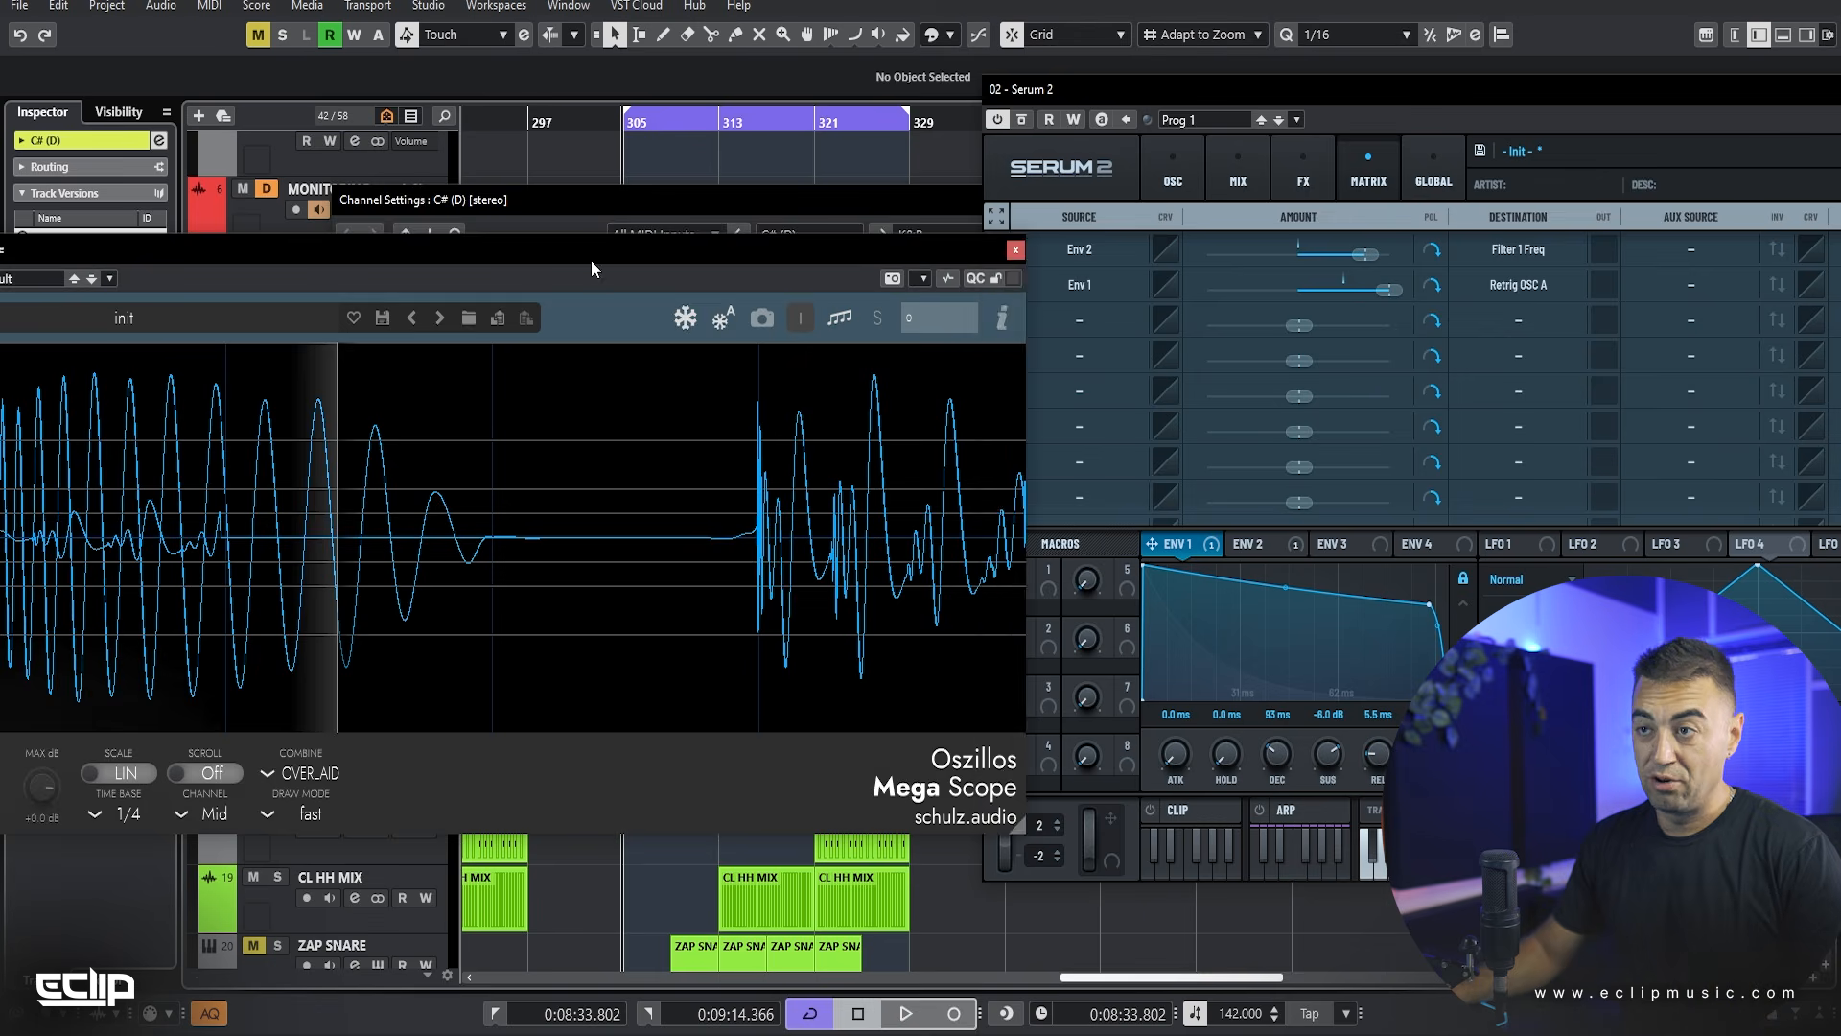
{"action": "left_click_drag", "start_coordinate": [591, 261], "coordinate": [191, 221]}
Step: Play the loop briefly to refresh the scope waveform, and adjust the bend of the Env 1 decay curve
{"action": "key", "text": "space"}
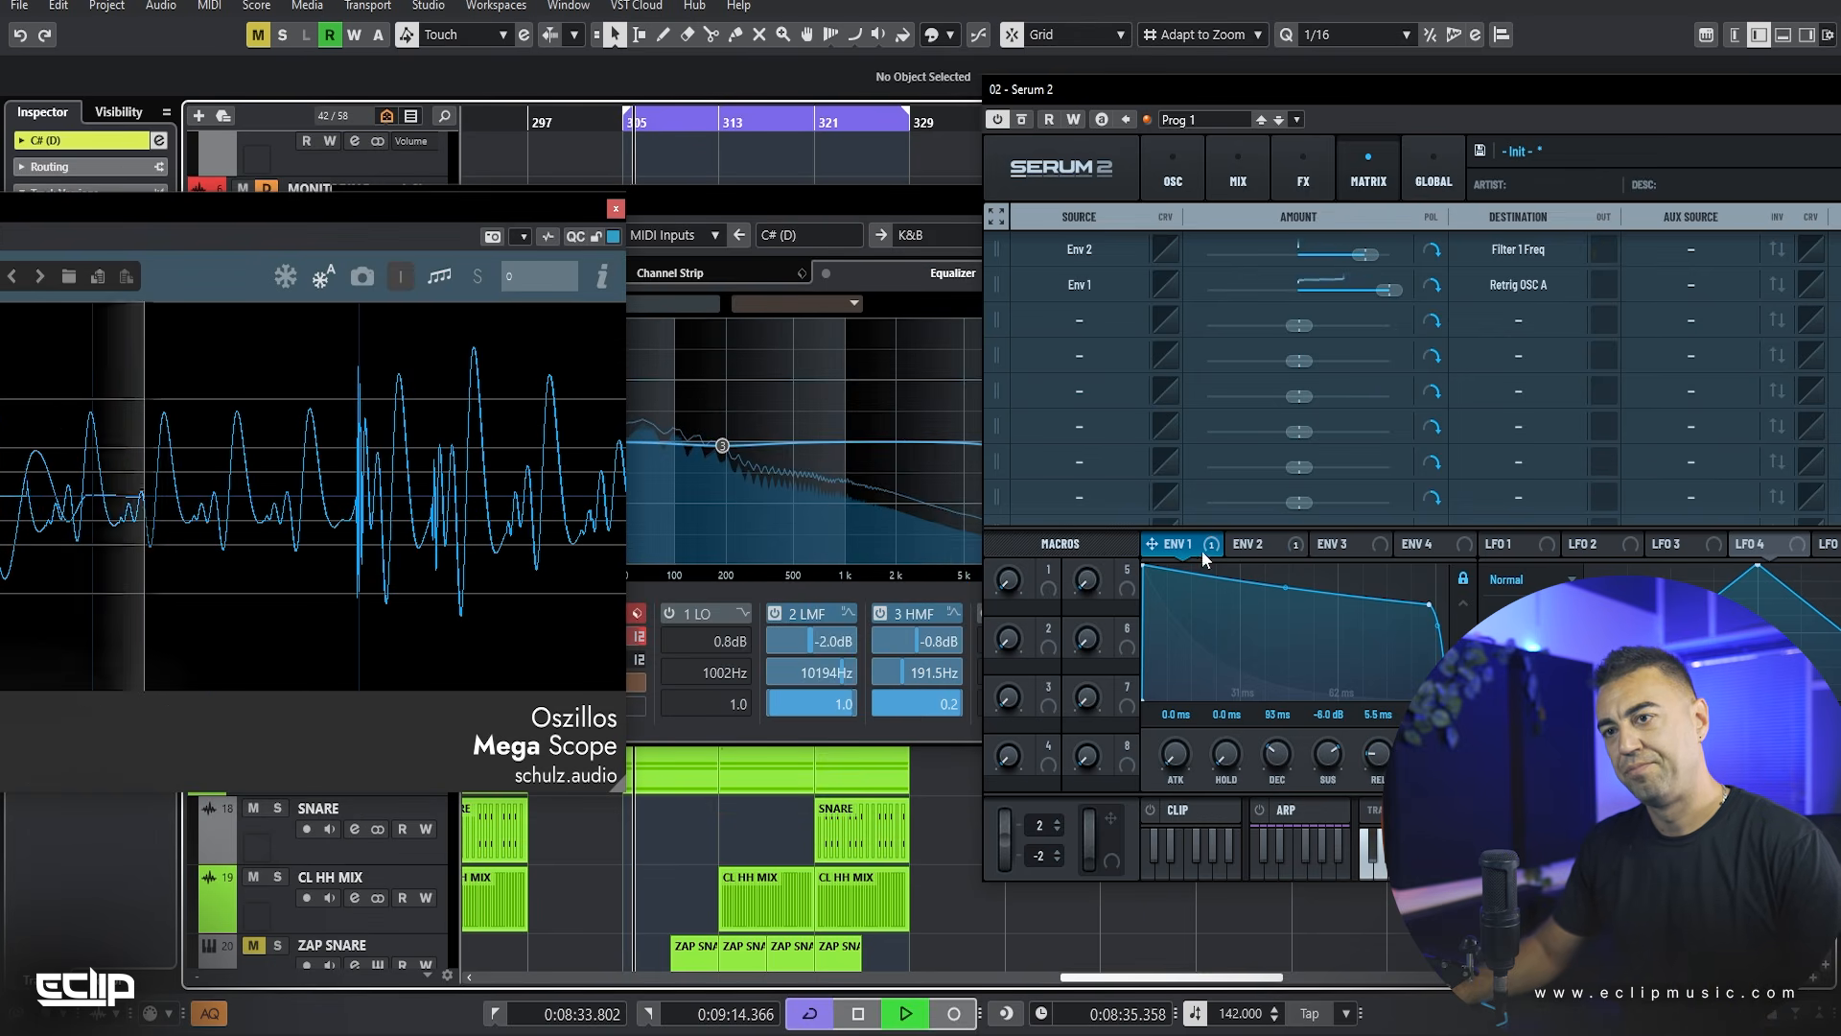
{"action": "key", "text": "space"}
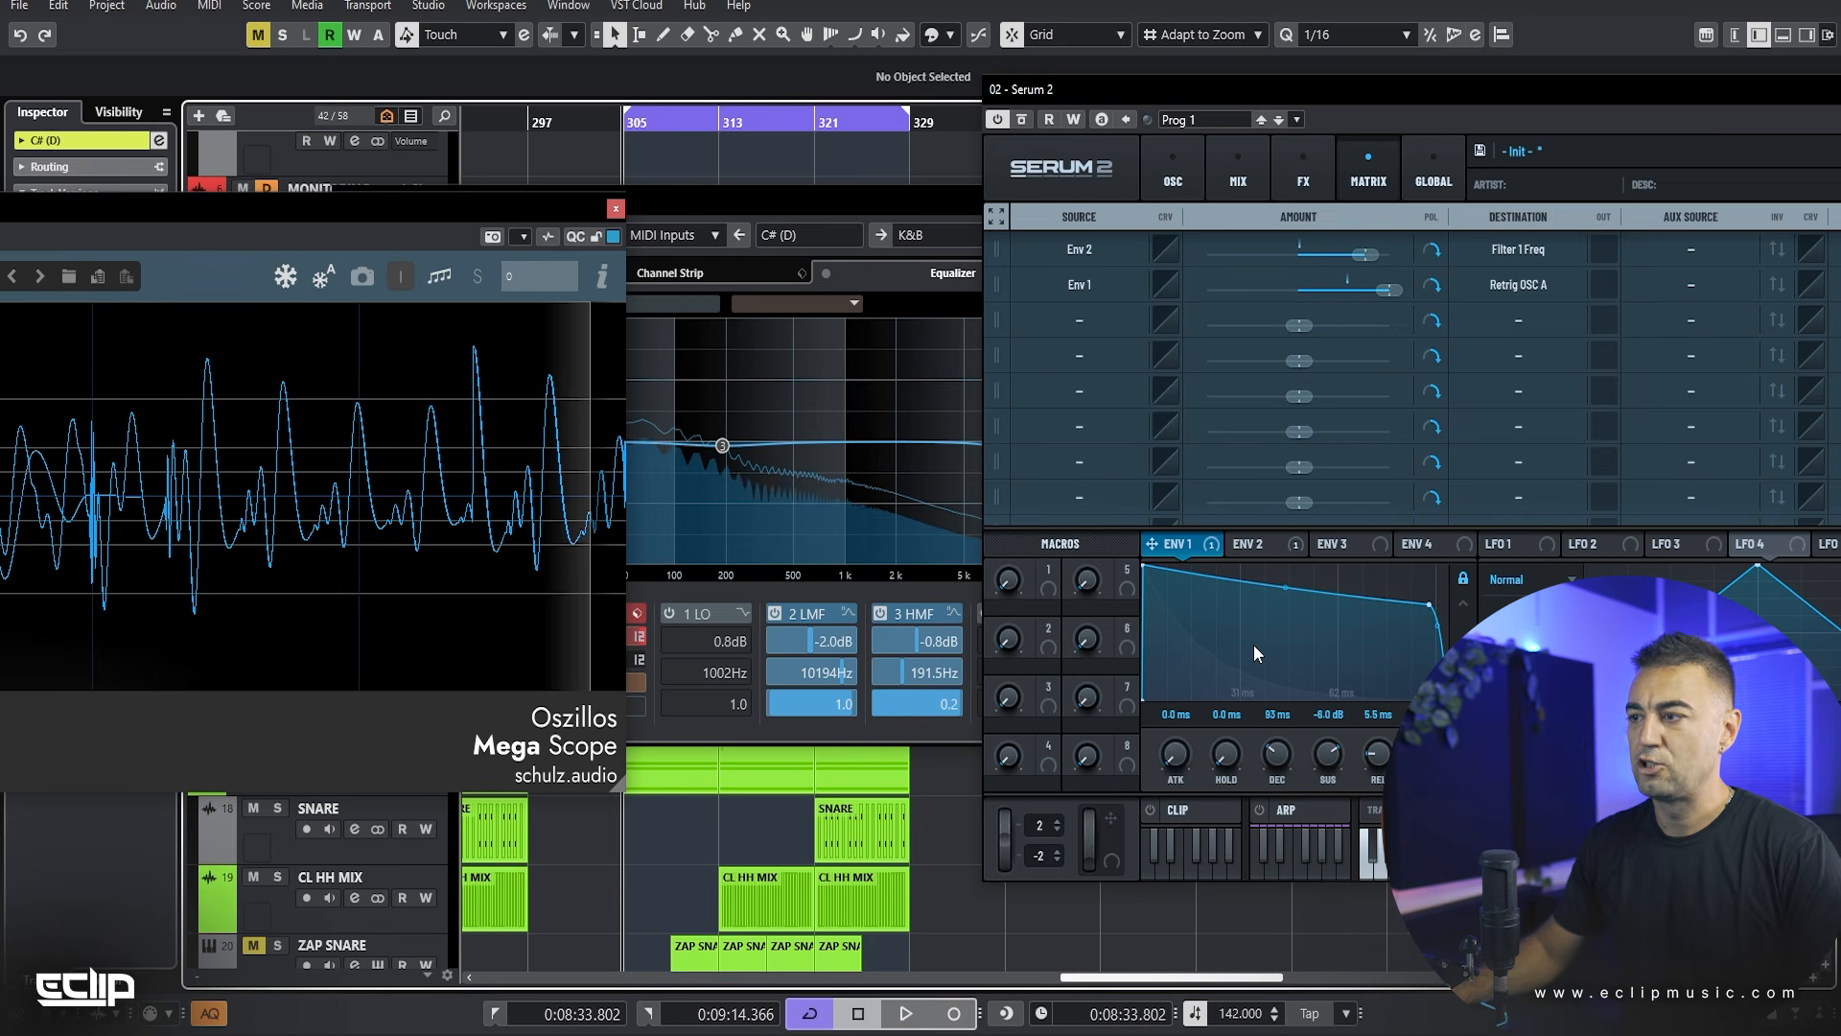
{"action": "mouse_move", "coordinate": [1285, 587]}
{"action": "left_mouse_down"}
{"action": "mouse_move", "coordinate": [1295, 567]}
{"action": "mouse_move", "coordinate": [1297, 583]}
{"action": "left_mouse_up"}
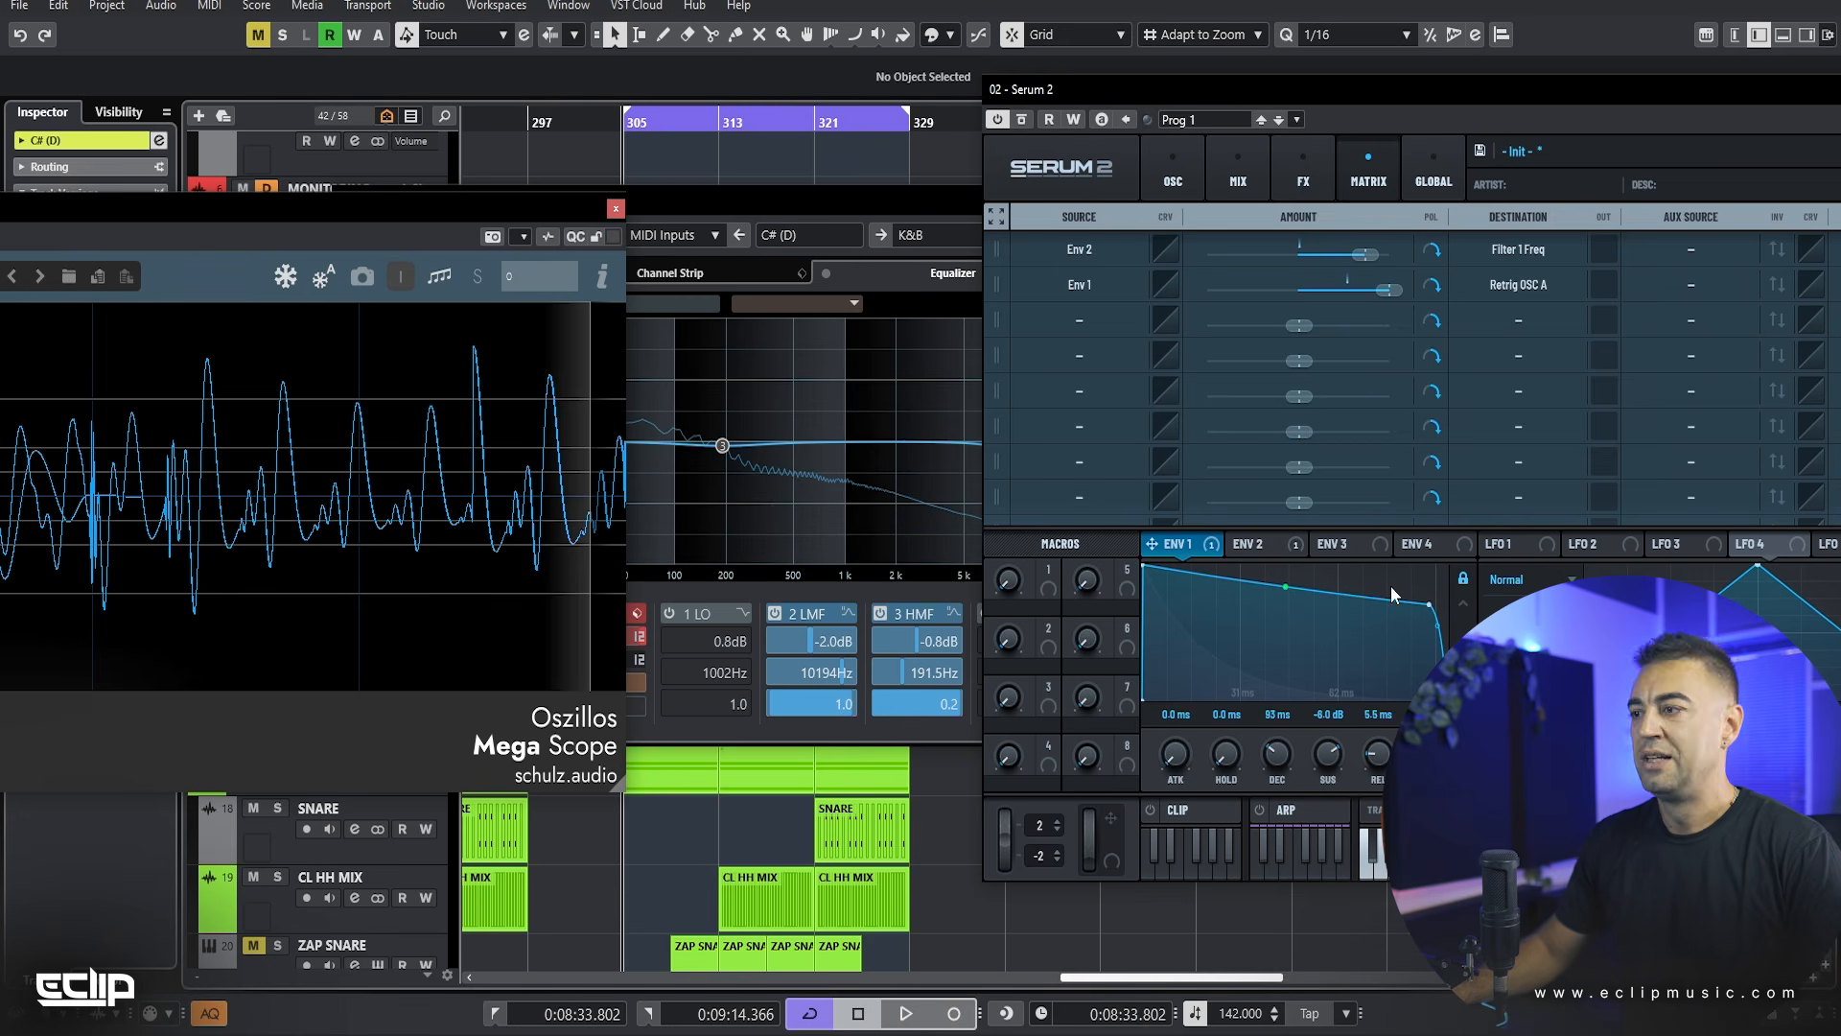
Step: Replay the loop to examine the kick and bass waveforms in the Oszillos Mega Scope, and close the scope
{"action": "key", "text": "space"}
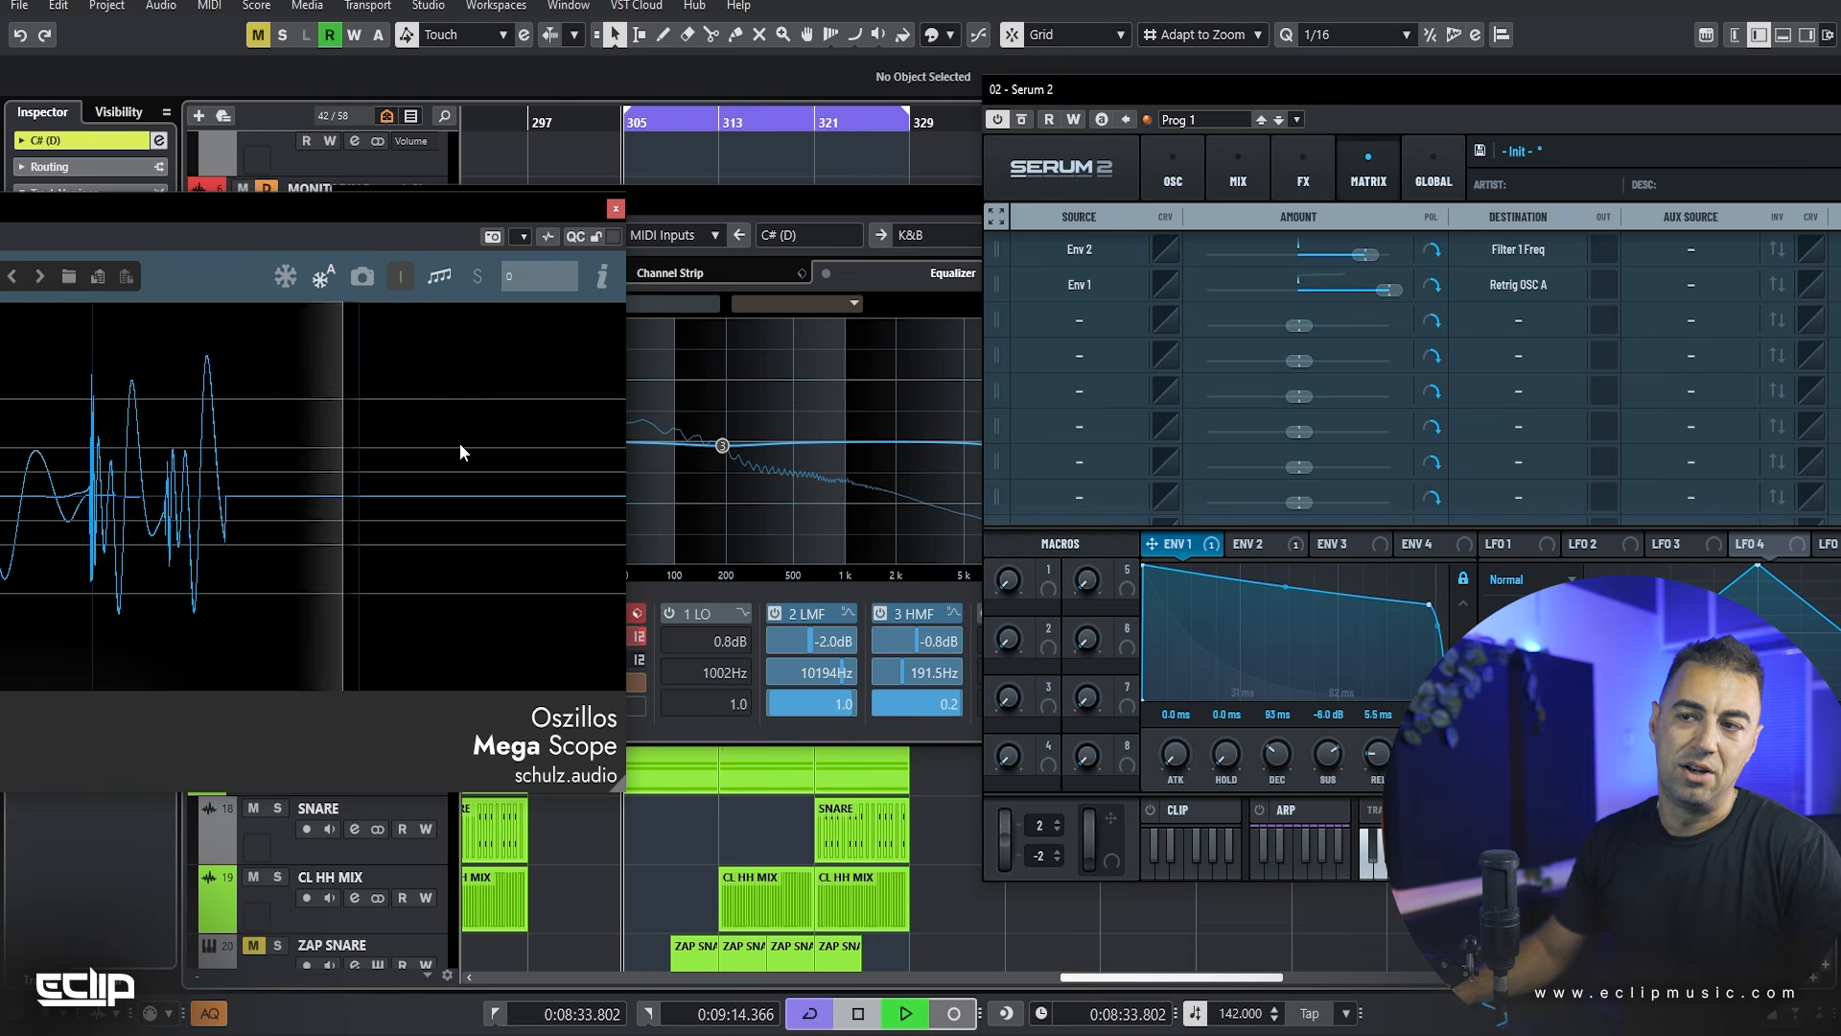
{"action": "key", "text": "space"}
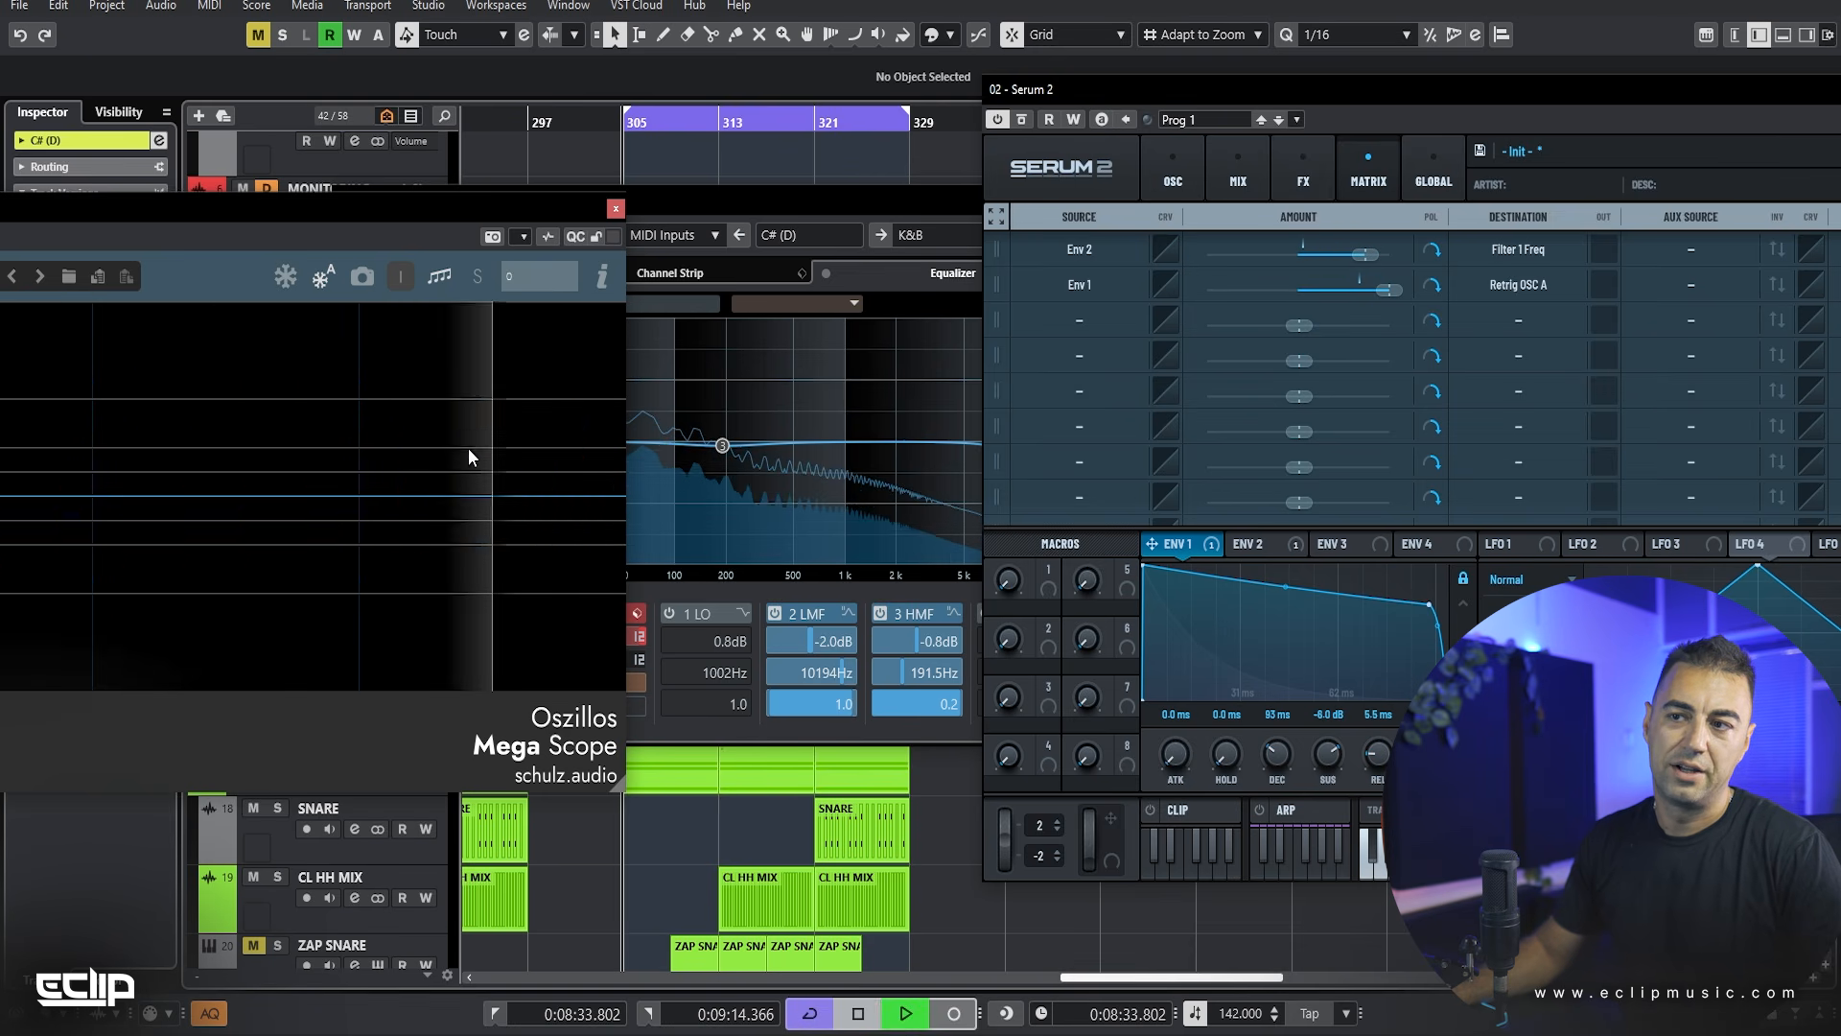
{"action": "key", "text": "space"}
{"action": "key", "text": "space"}
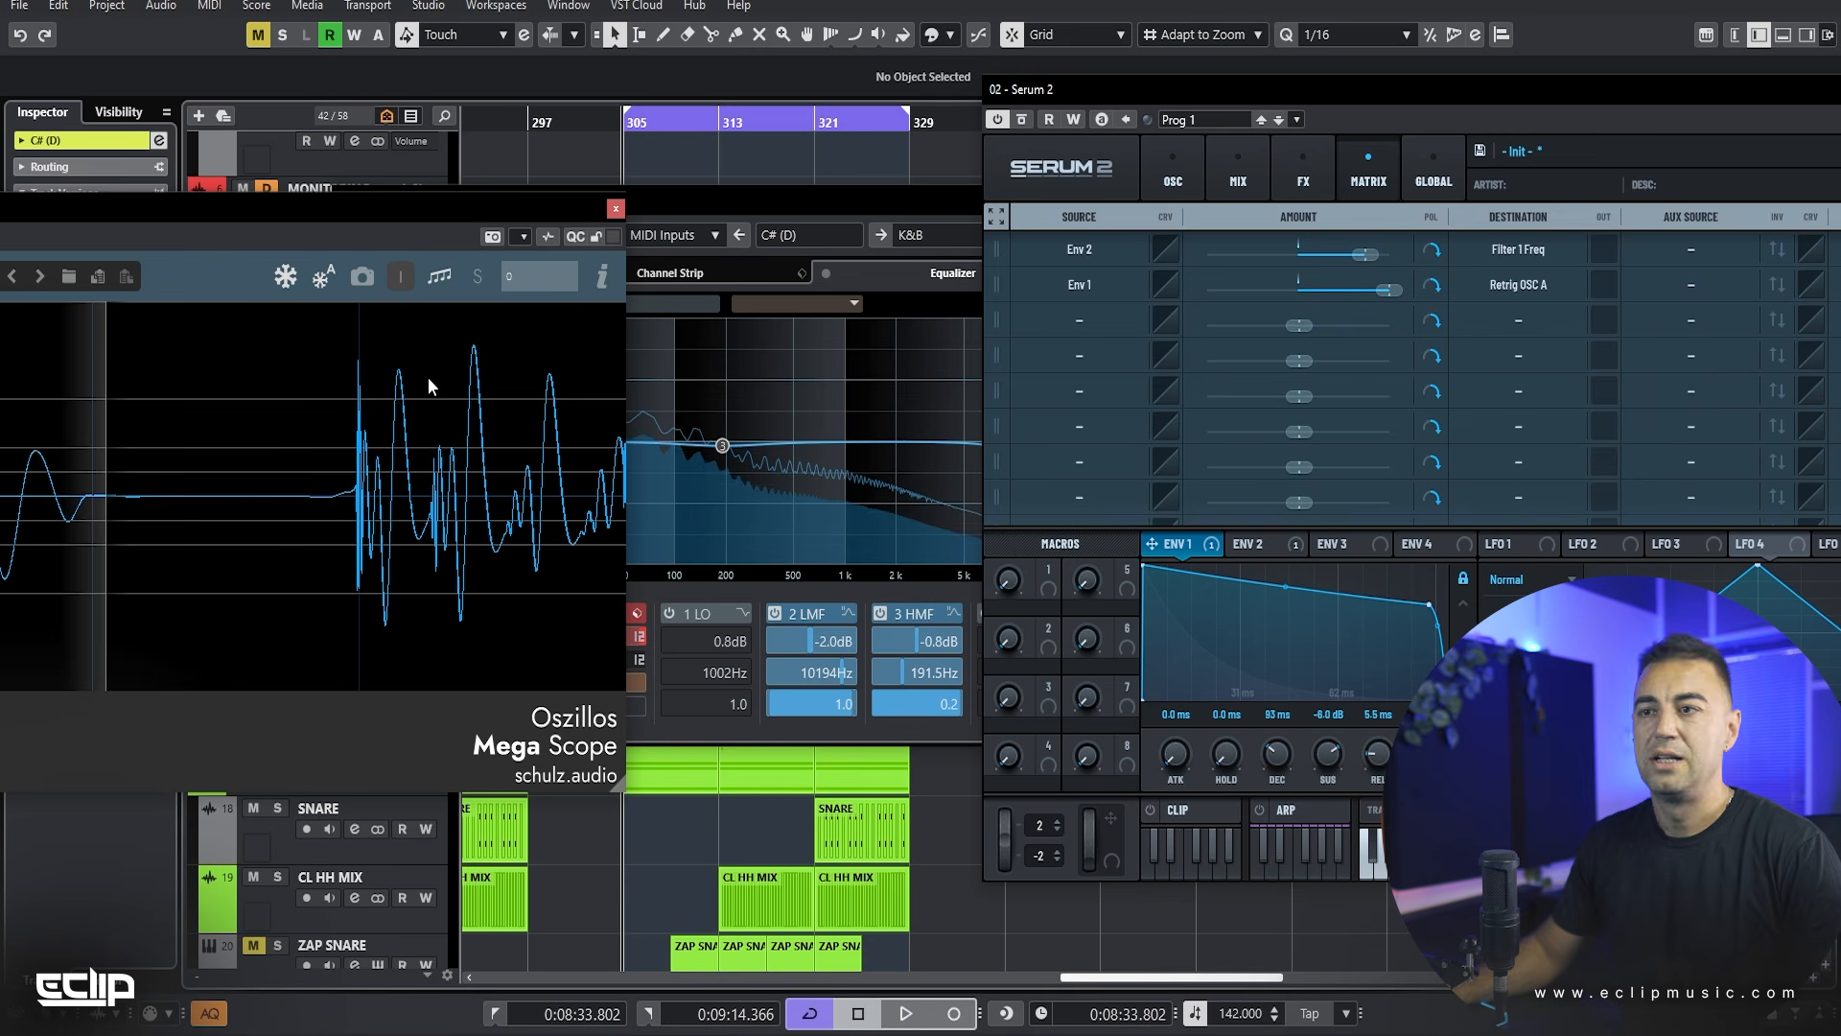
{"action": "left_click", "coordinate": [616, 208]}
Step: Solo C# (D) and set the ceiling of its Invisible Limiter G2 insert to -2.50 dB while the loop plays
{"action": "left_click", "coordinate": [665, 198]}
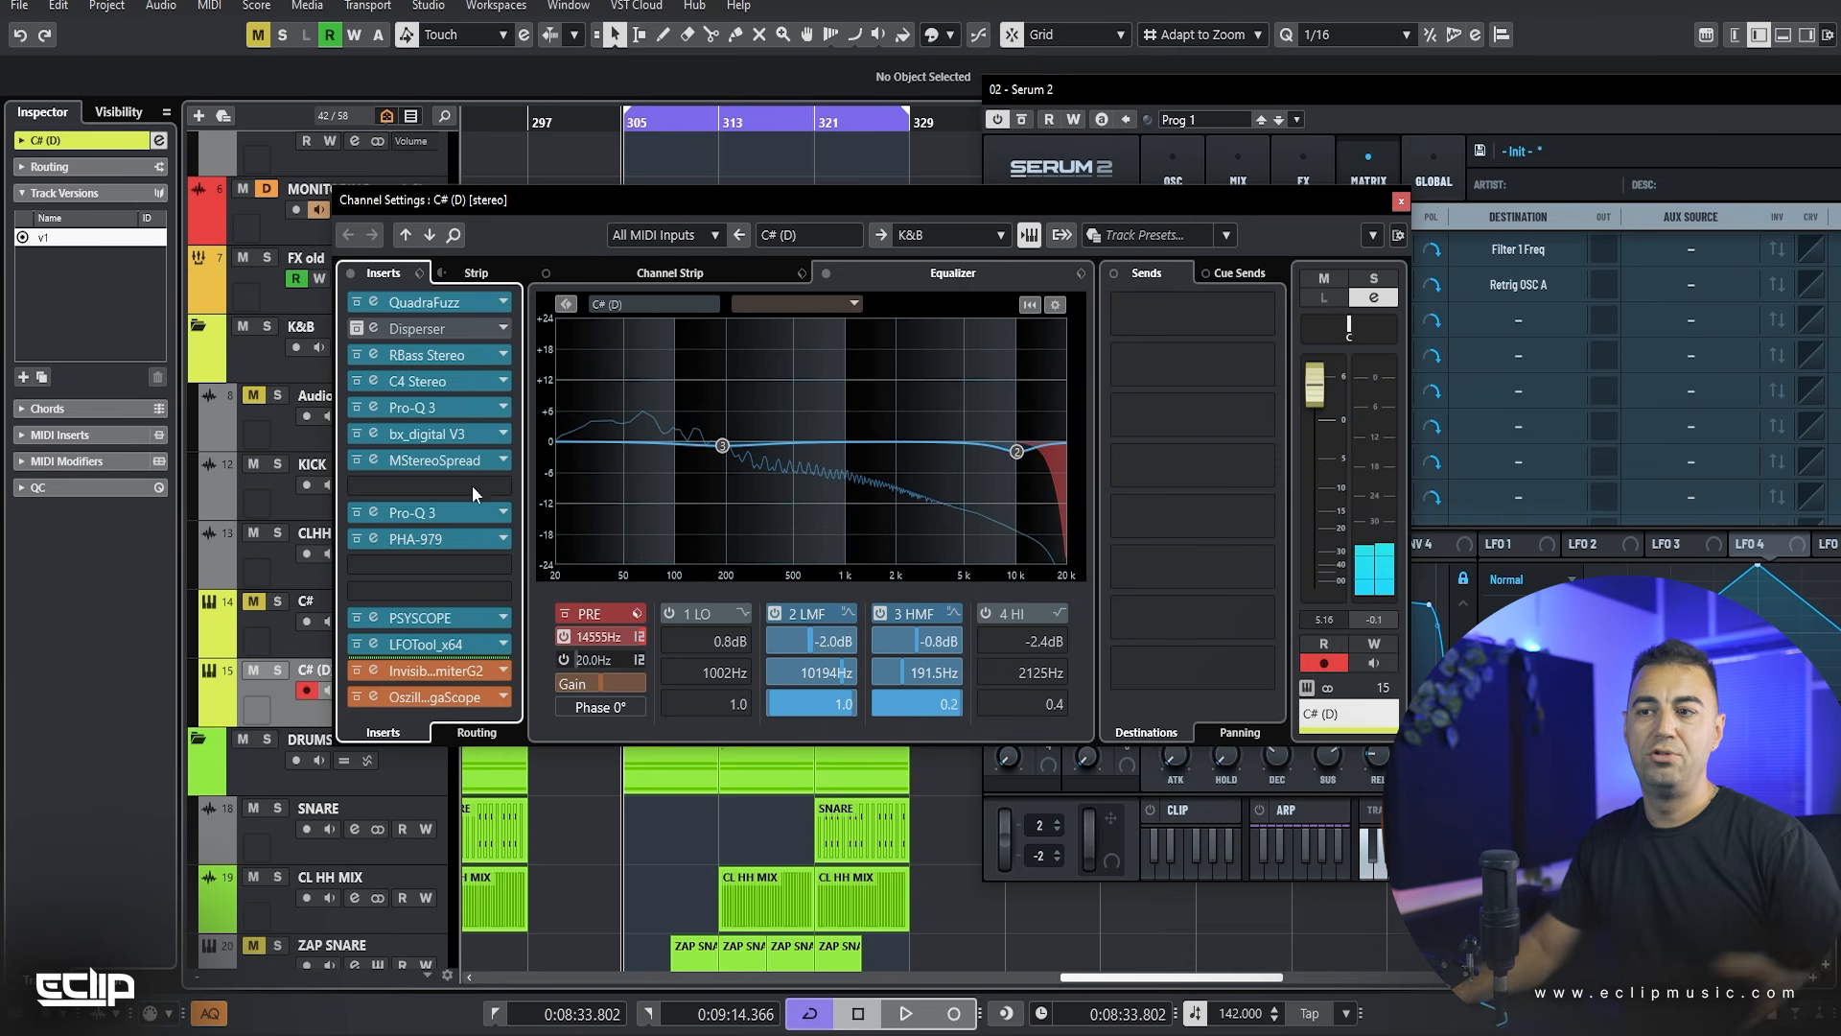
{"action": "left_click", "coordinate": [384, 667]}
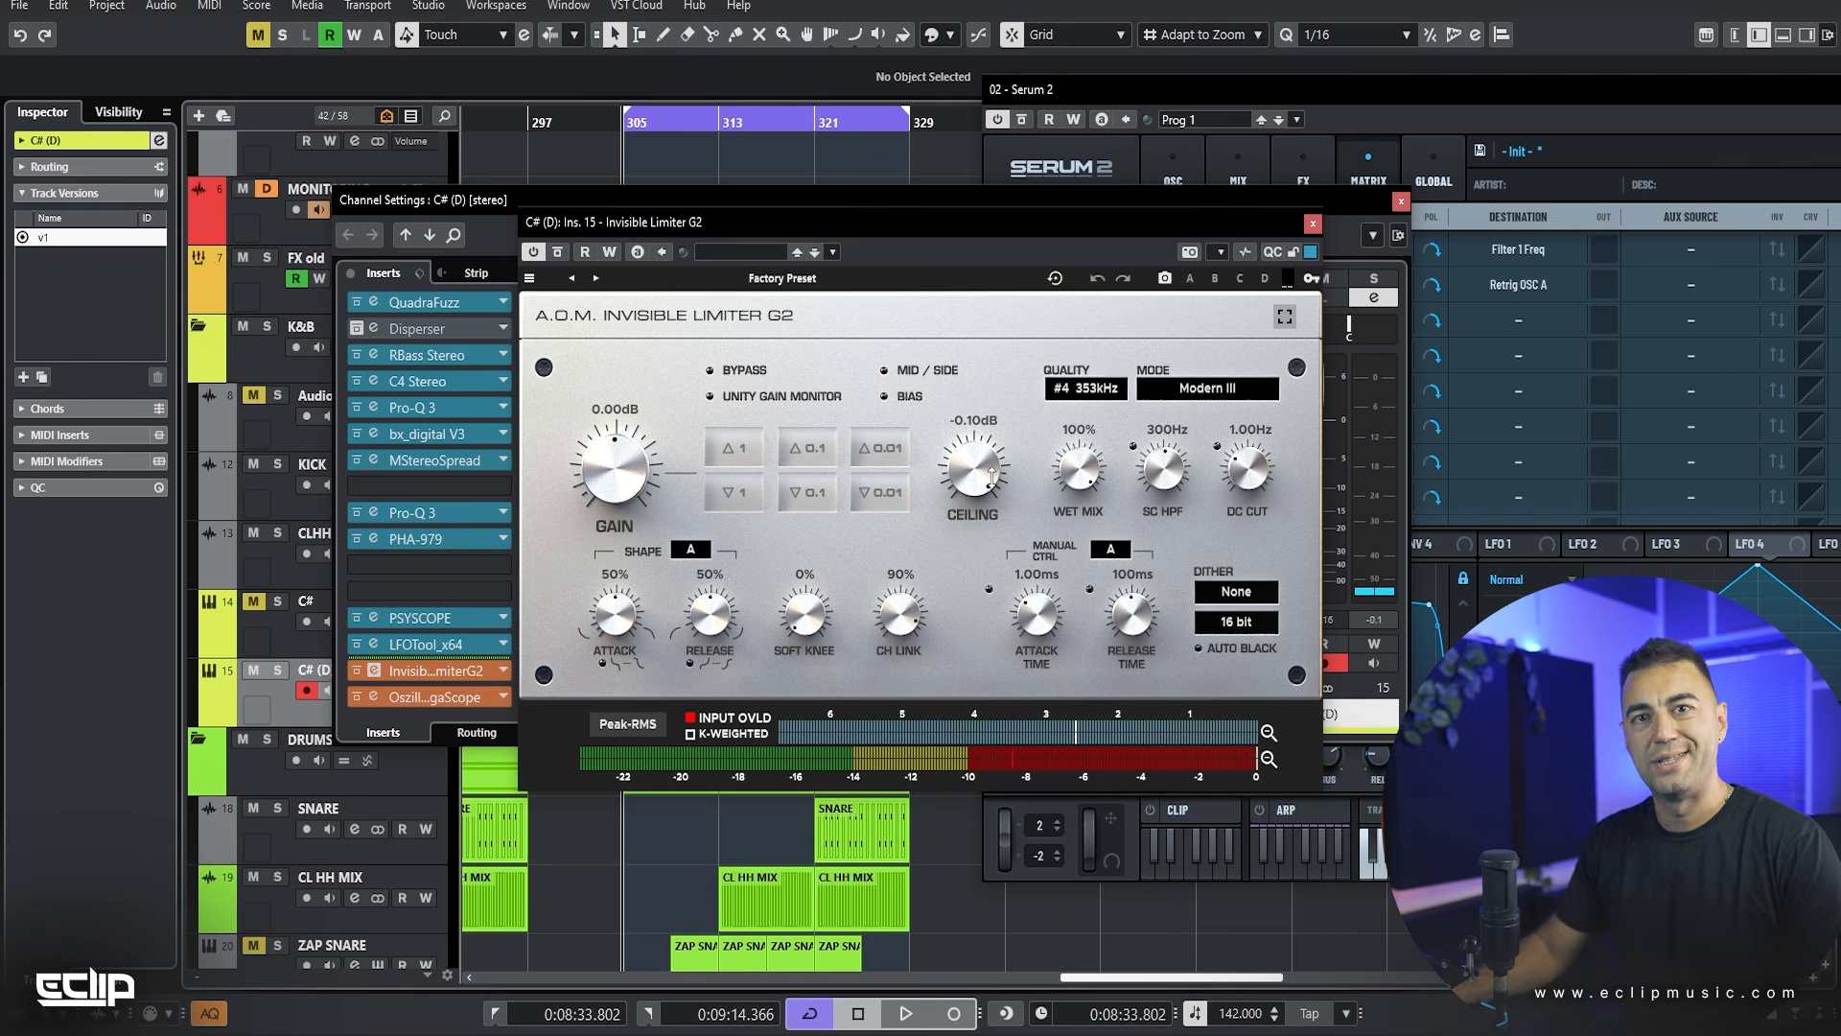
{"action": "key", "text": "s"}
{"action": "key", "text": "space"}
{"action": "left_click_drag", "start_coordinate": [974, 494], "coordinate": [975, 516]}
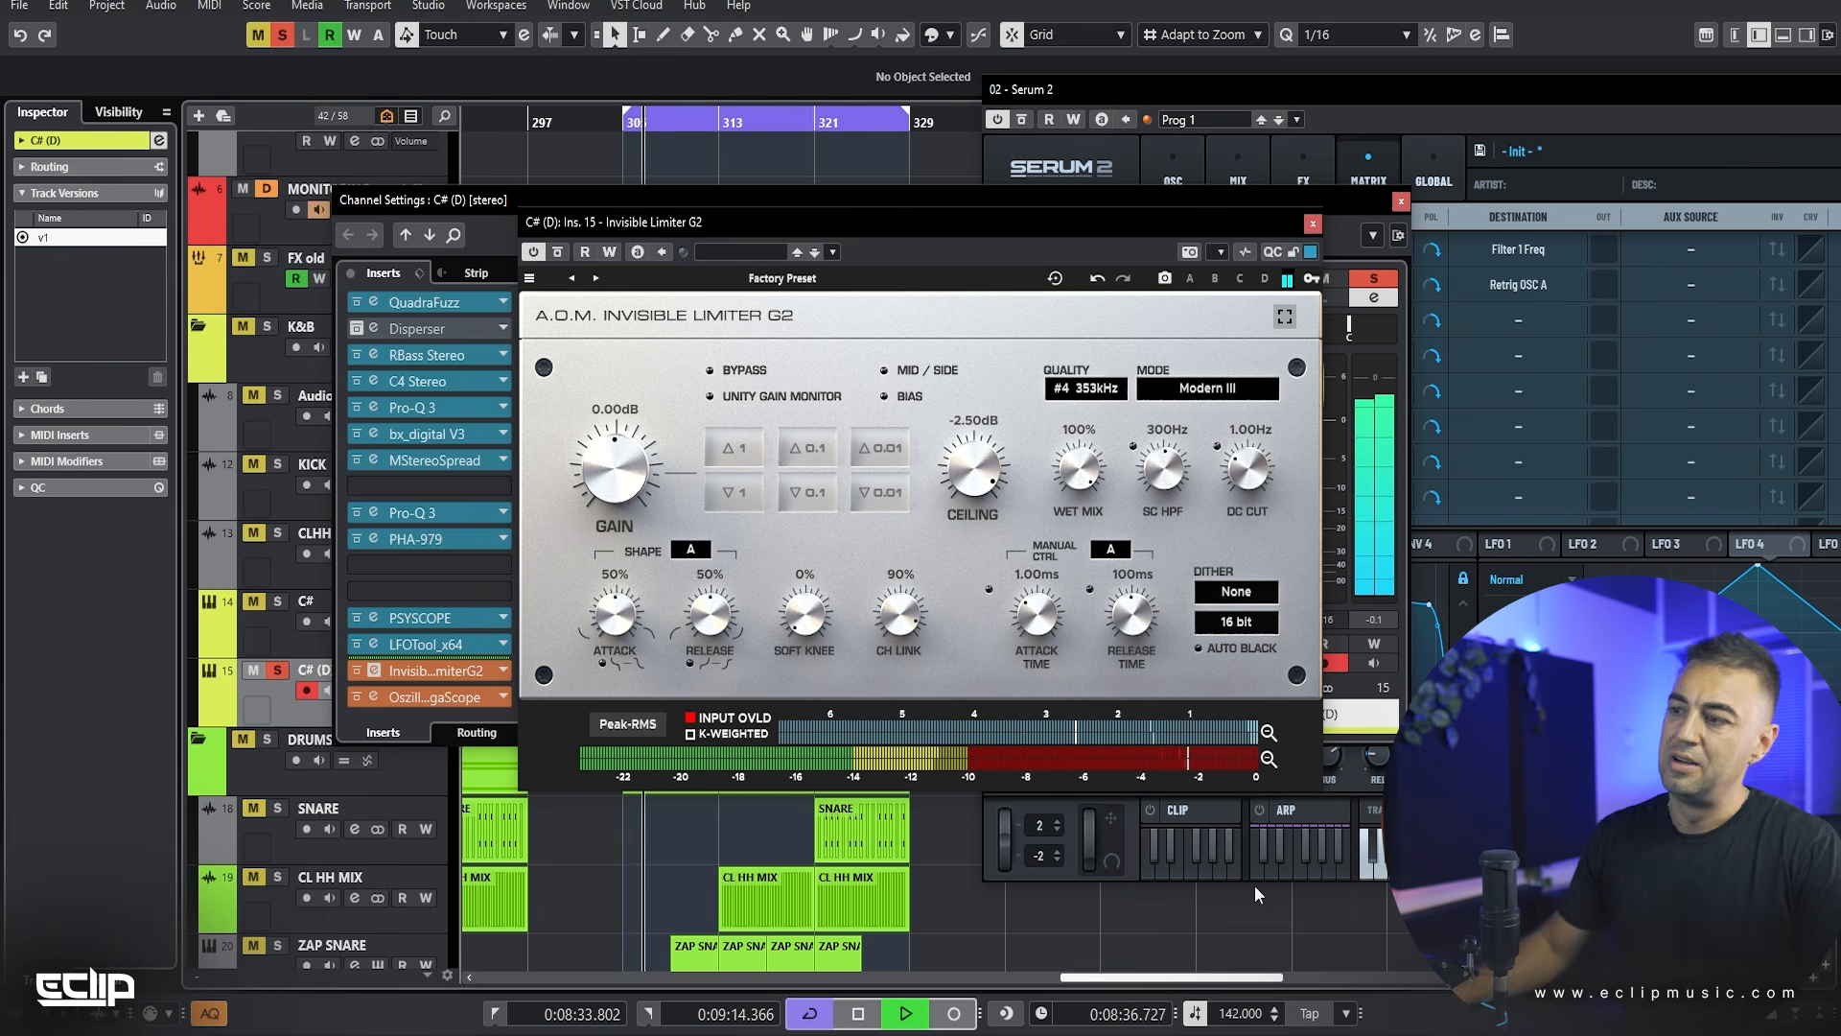
{"action": "key", "text": "space"}
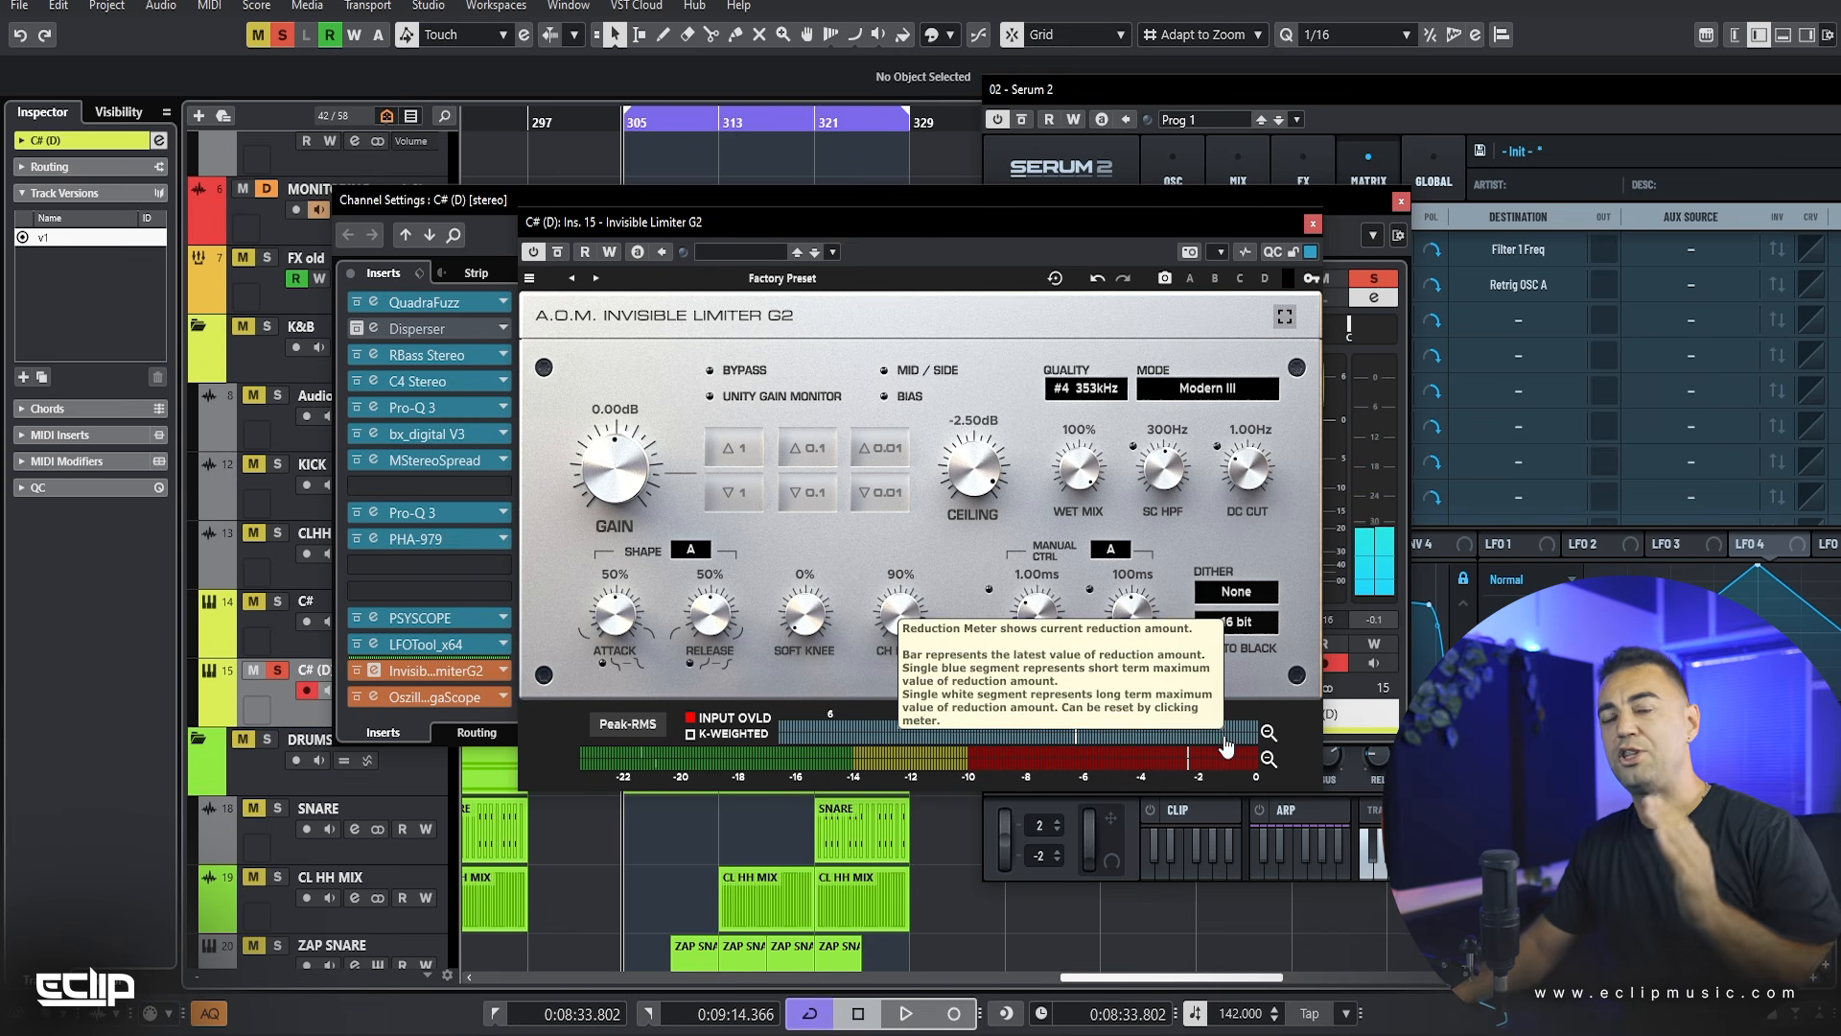
Step: Open the Oszillos Mega Scope insert of C# (D) and play the loop to examine the limited waveform
{"action": "left_click", "coordinate": [376, 698]}
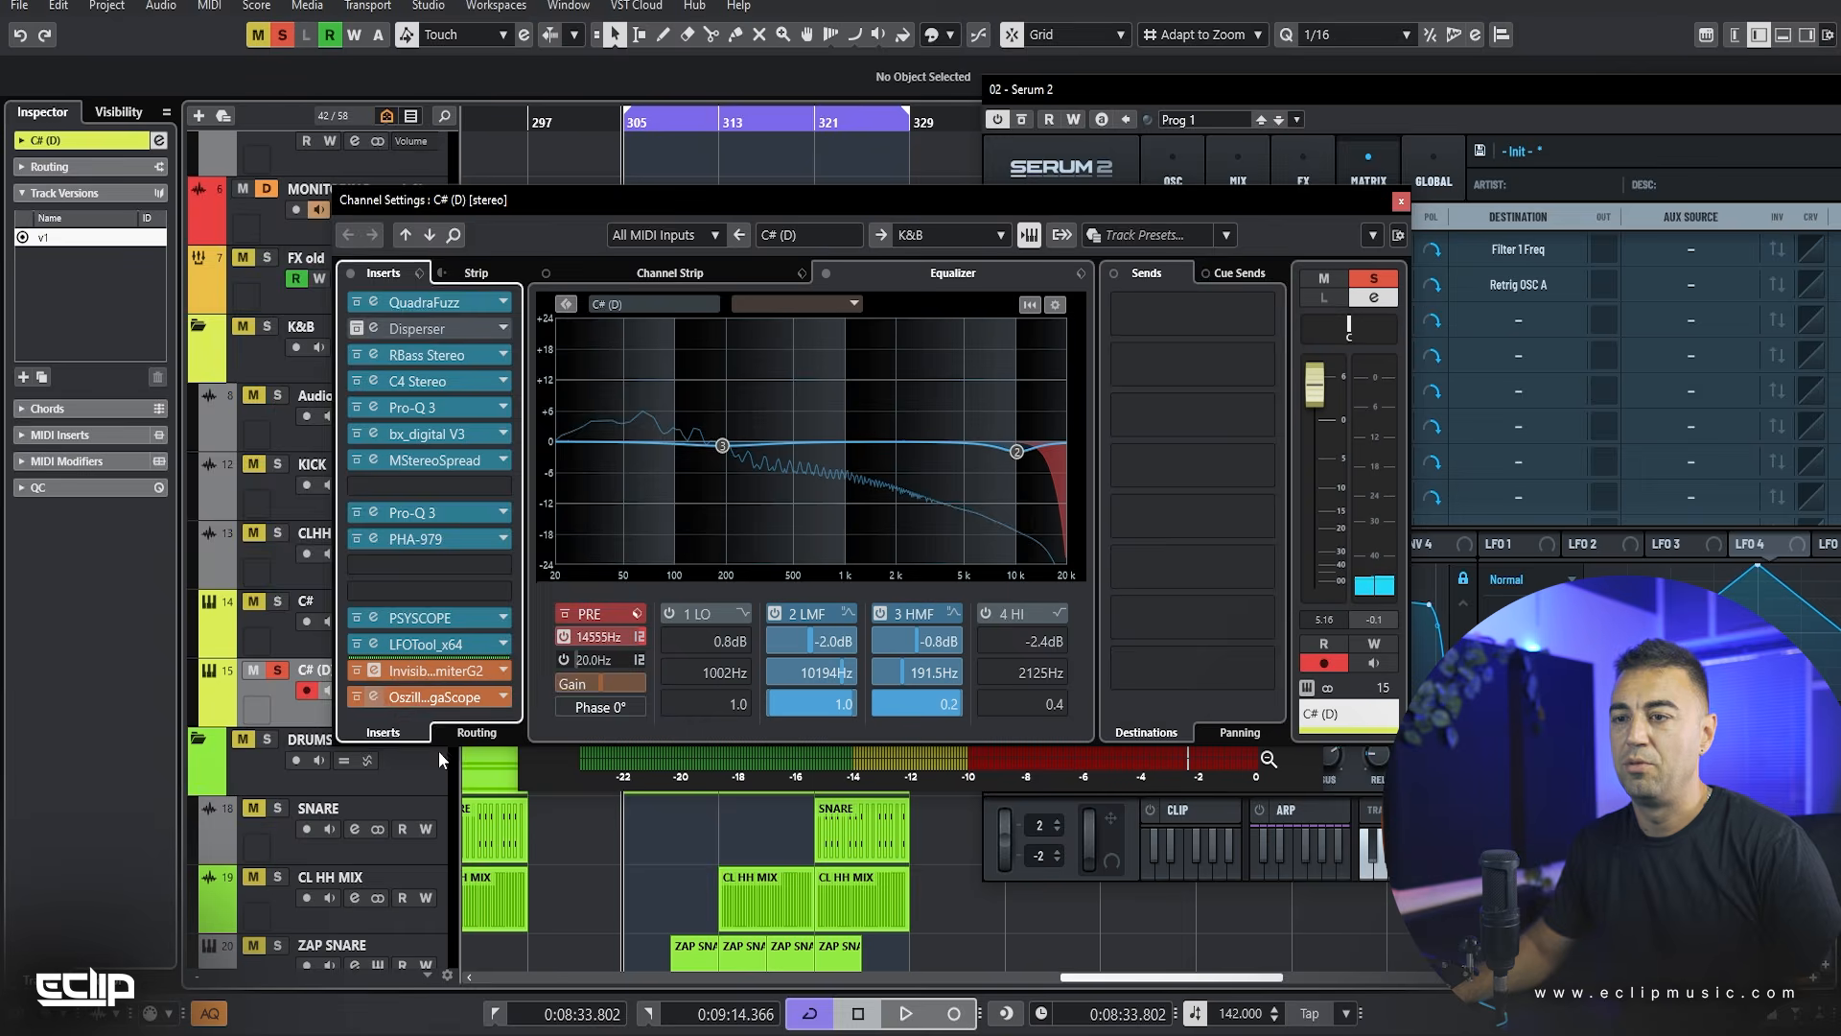
{"action": "key", "text": "space"}
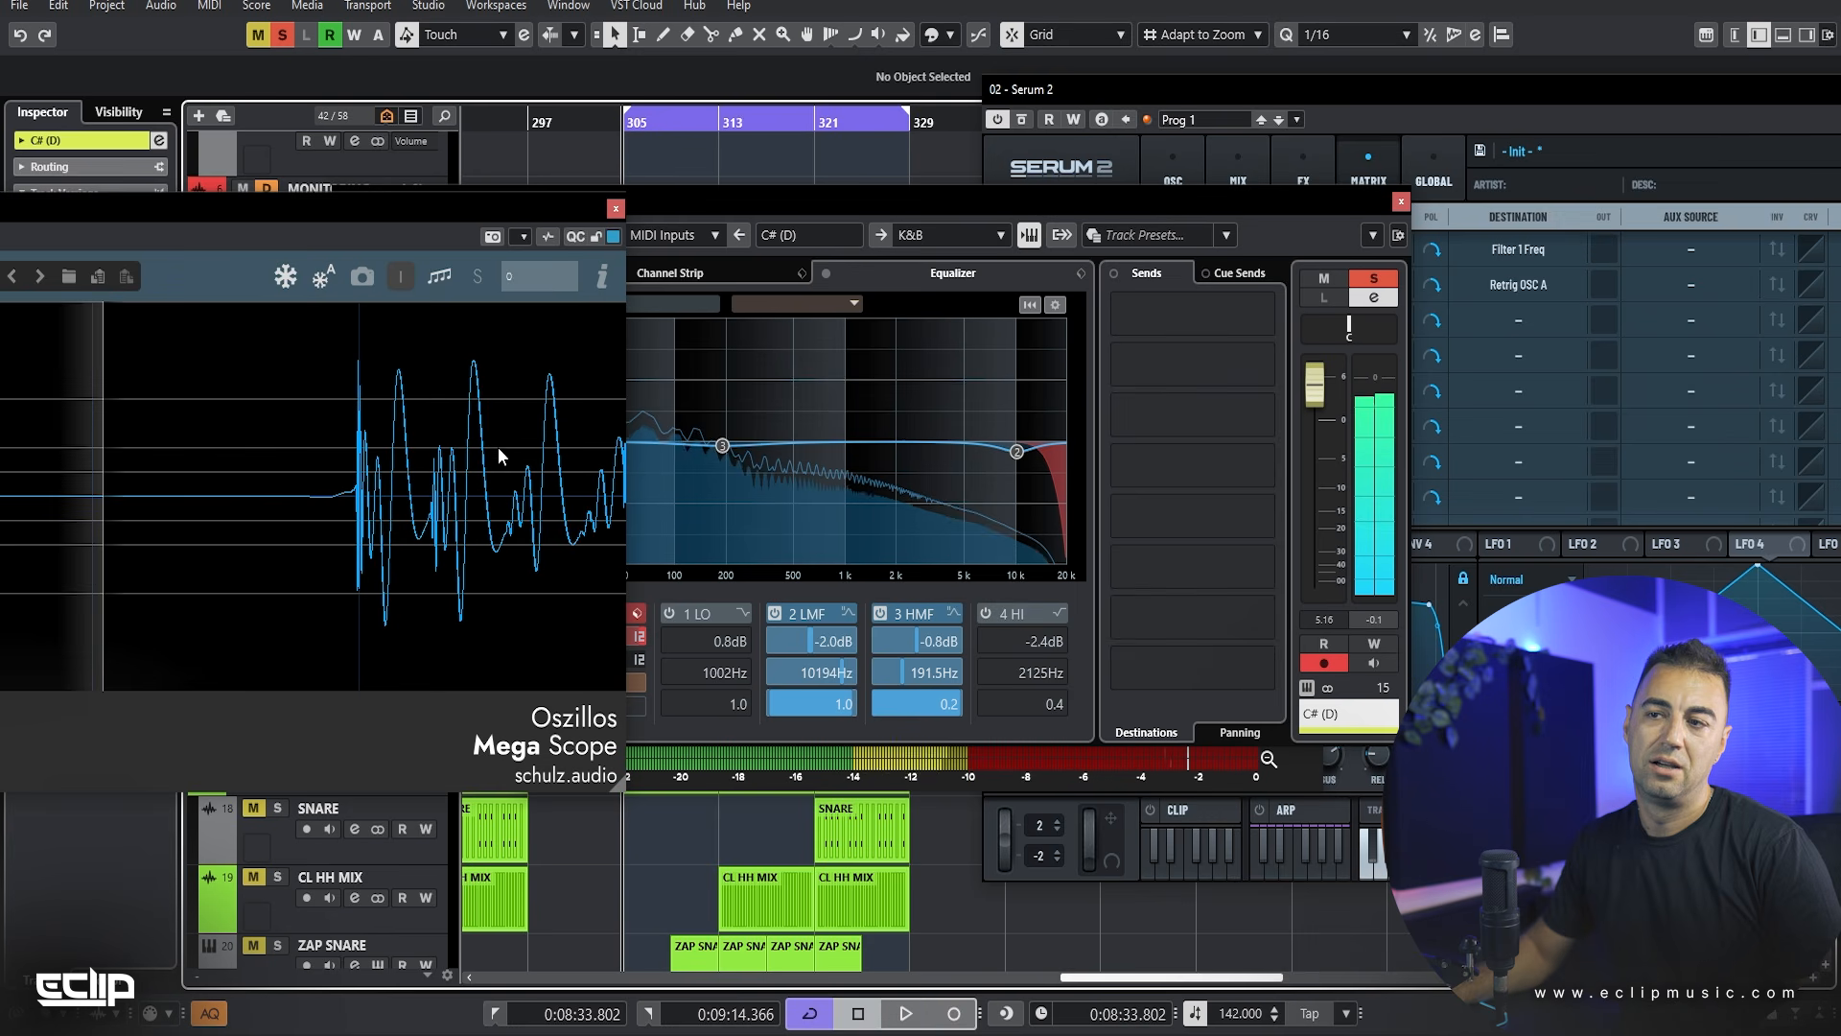
{"action": "key", "text": "space"}
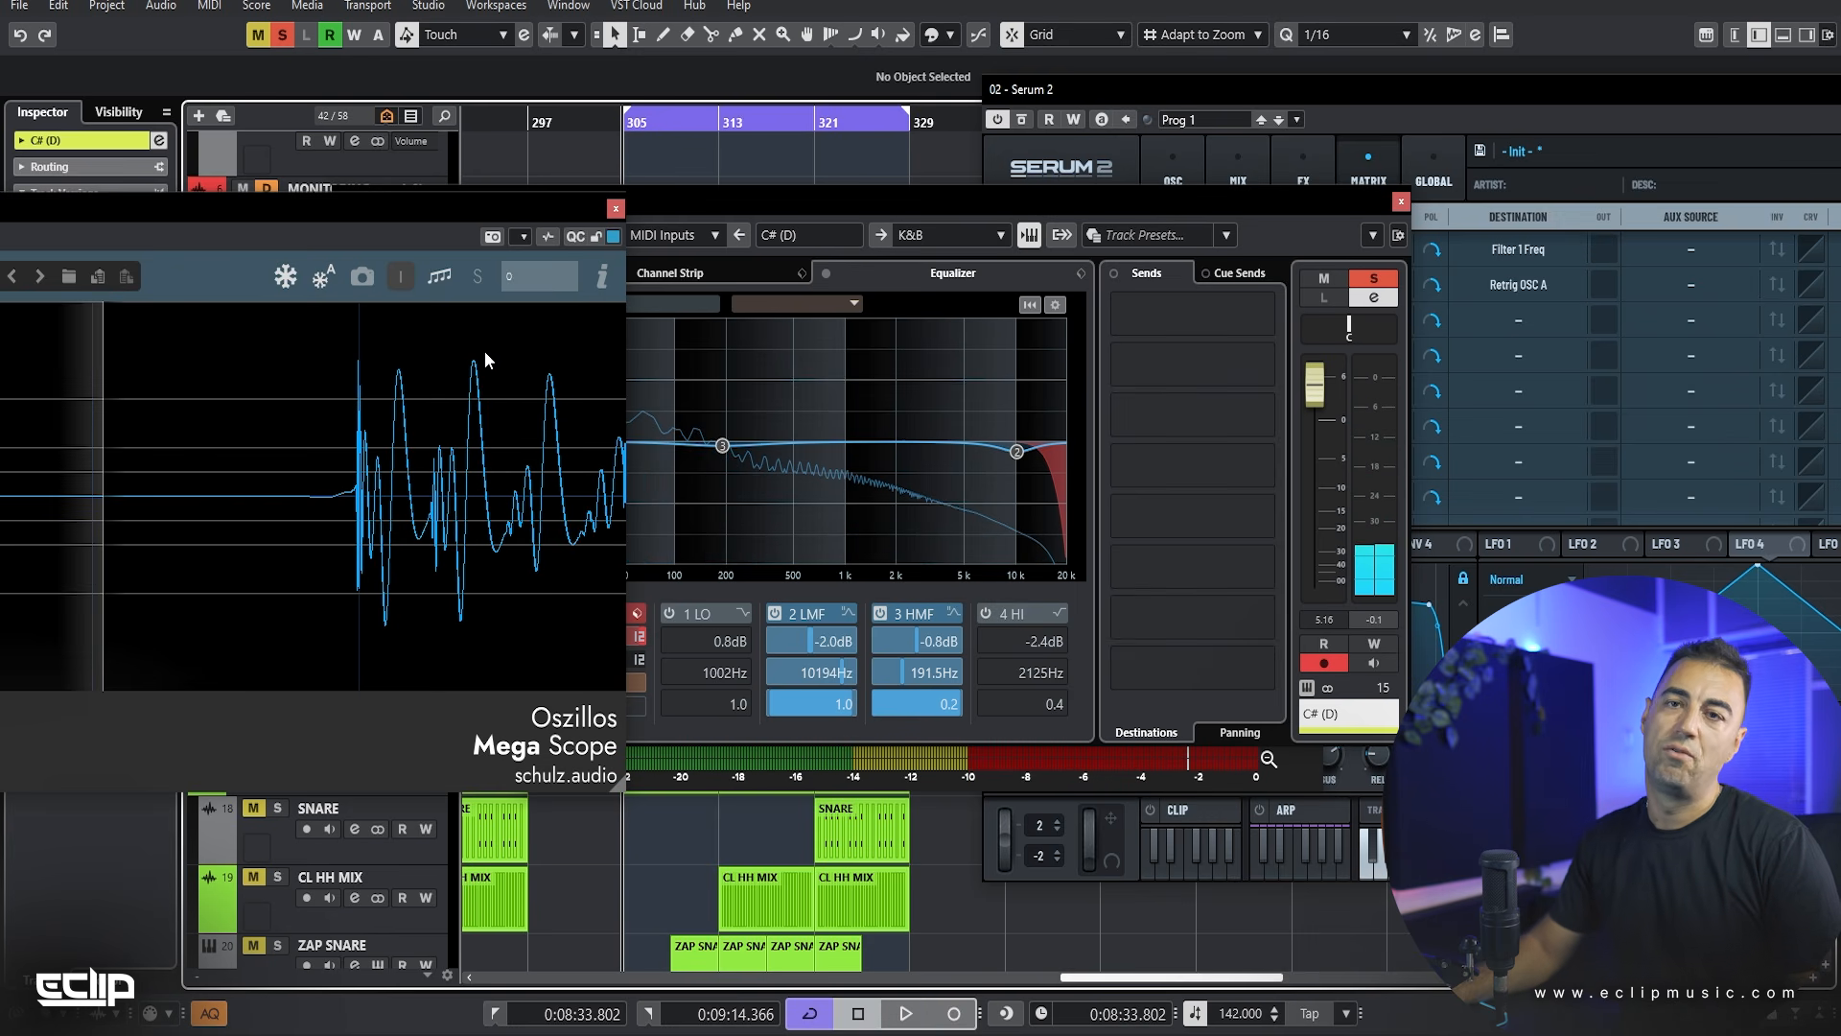
Step: Close the scope, channel settings, Invisible Limiter G2 and Serum 2 windows to clear the arrangement
{"action": "left_click", "coordinate": [614, 209]}
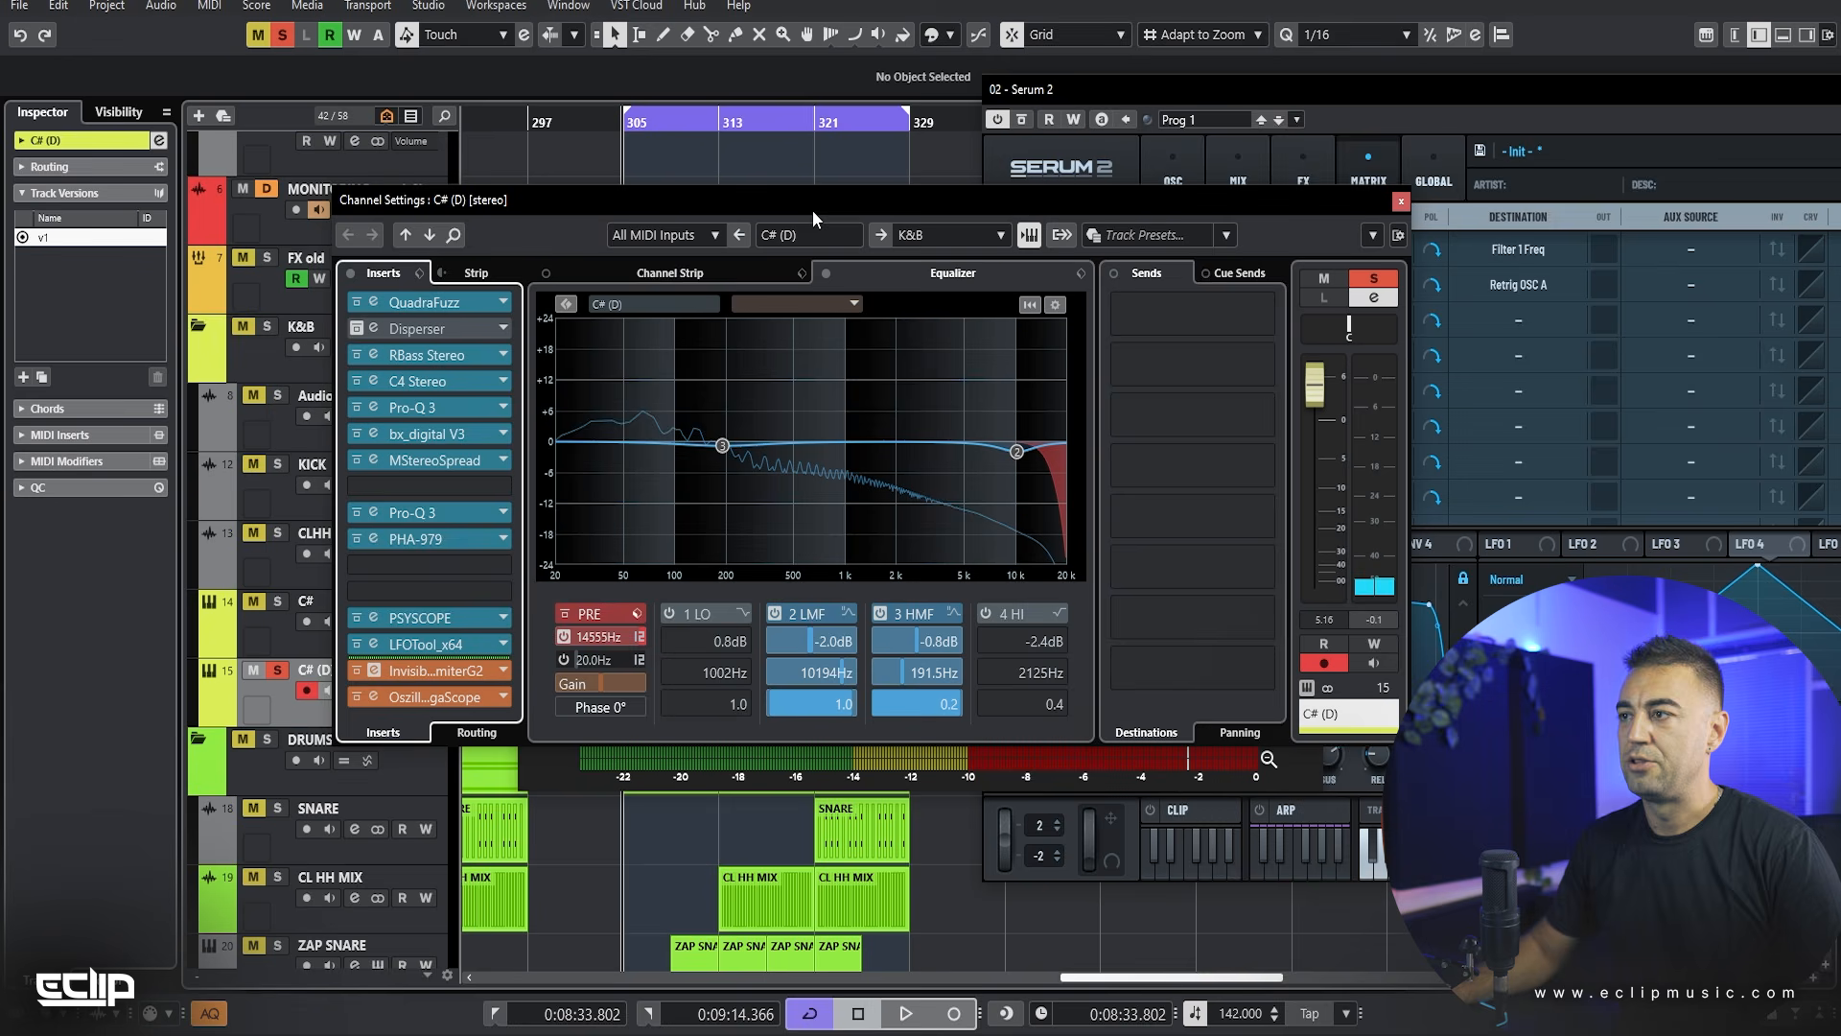
{"action": "left_click", "coordinate": [1401, 203]}
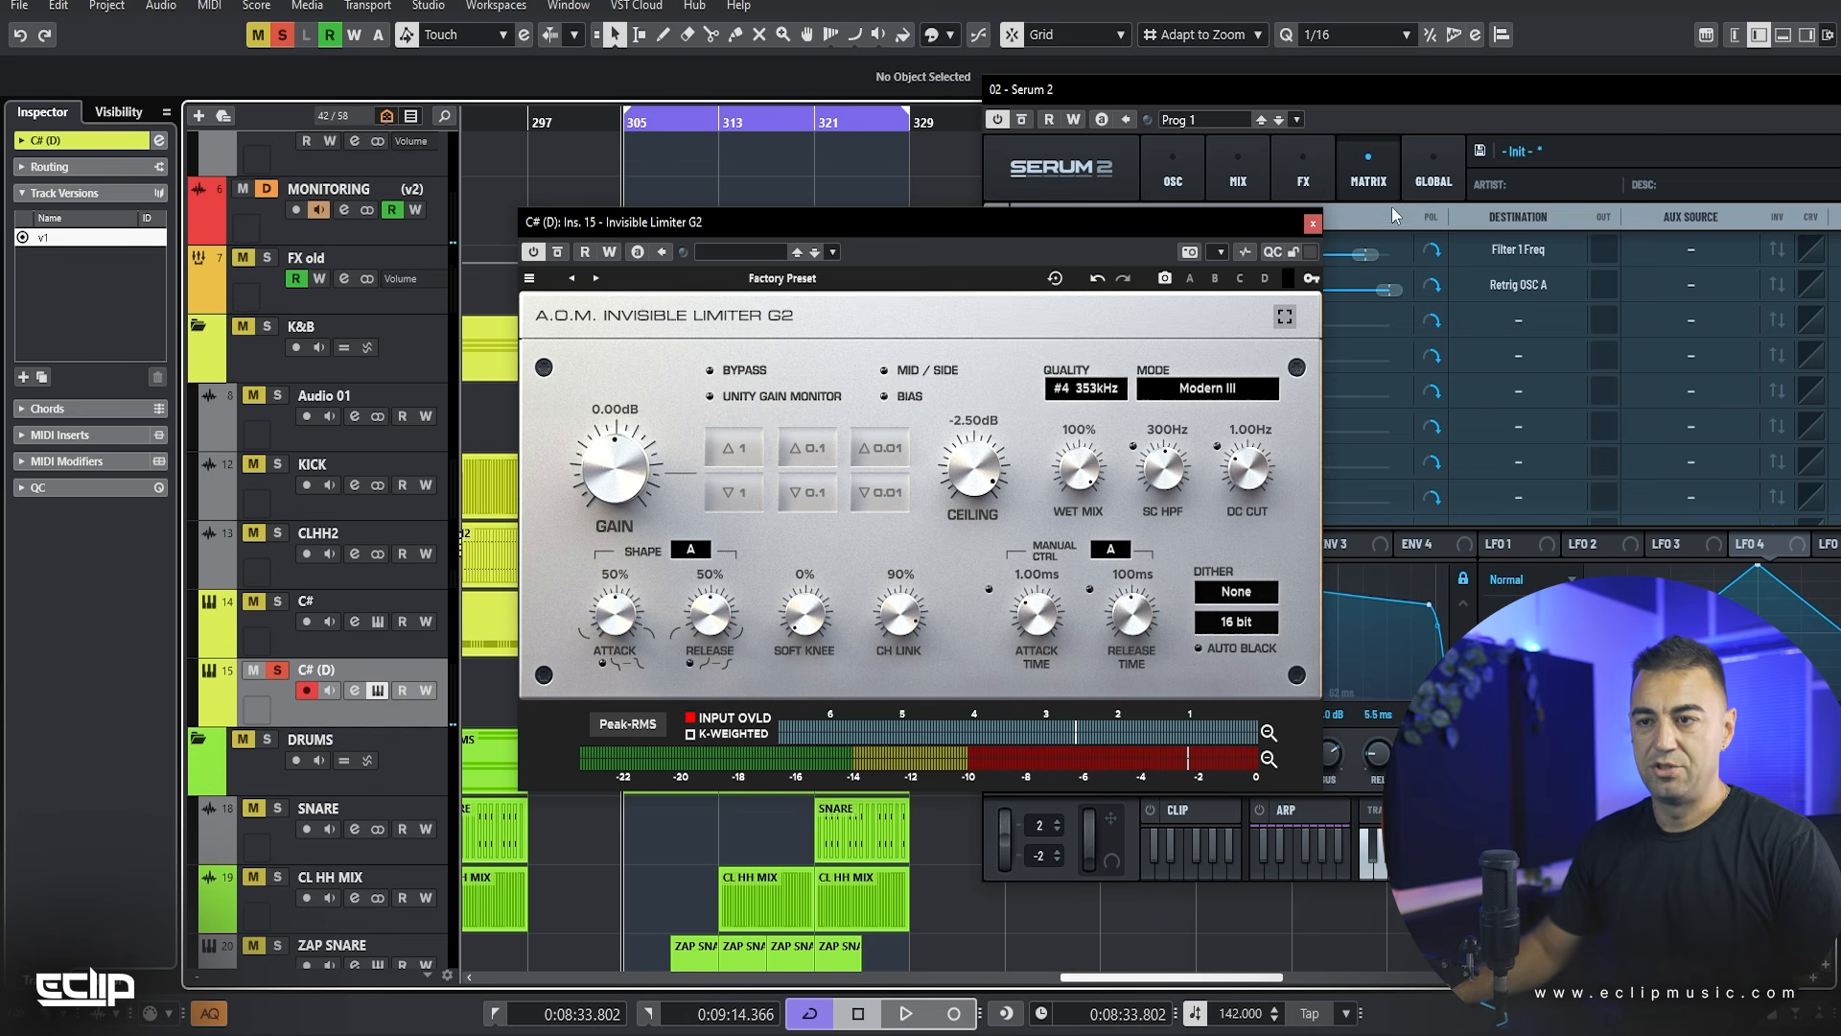
{"action": "left_click", "coordinate": [1312, 223]}
{"action": "left_click_drag", "start_coordinate": [1288, 84], "coordinate": [1447, 157]}
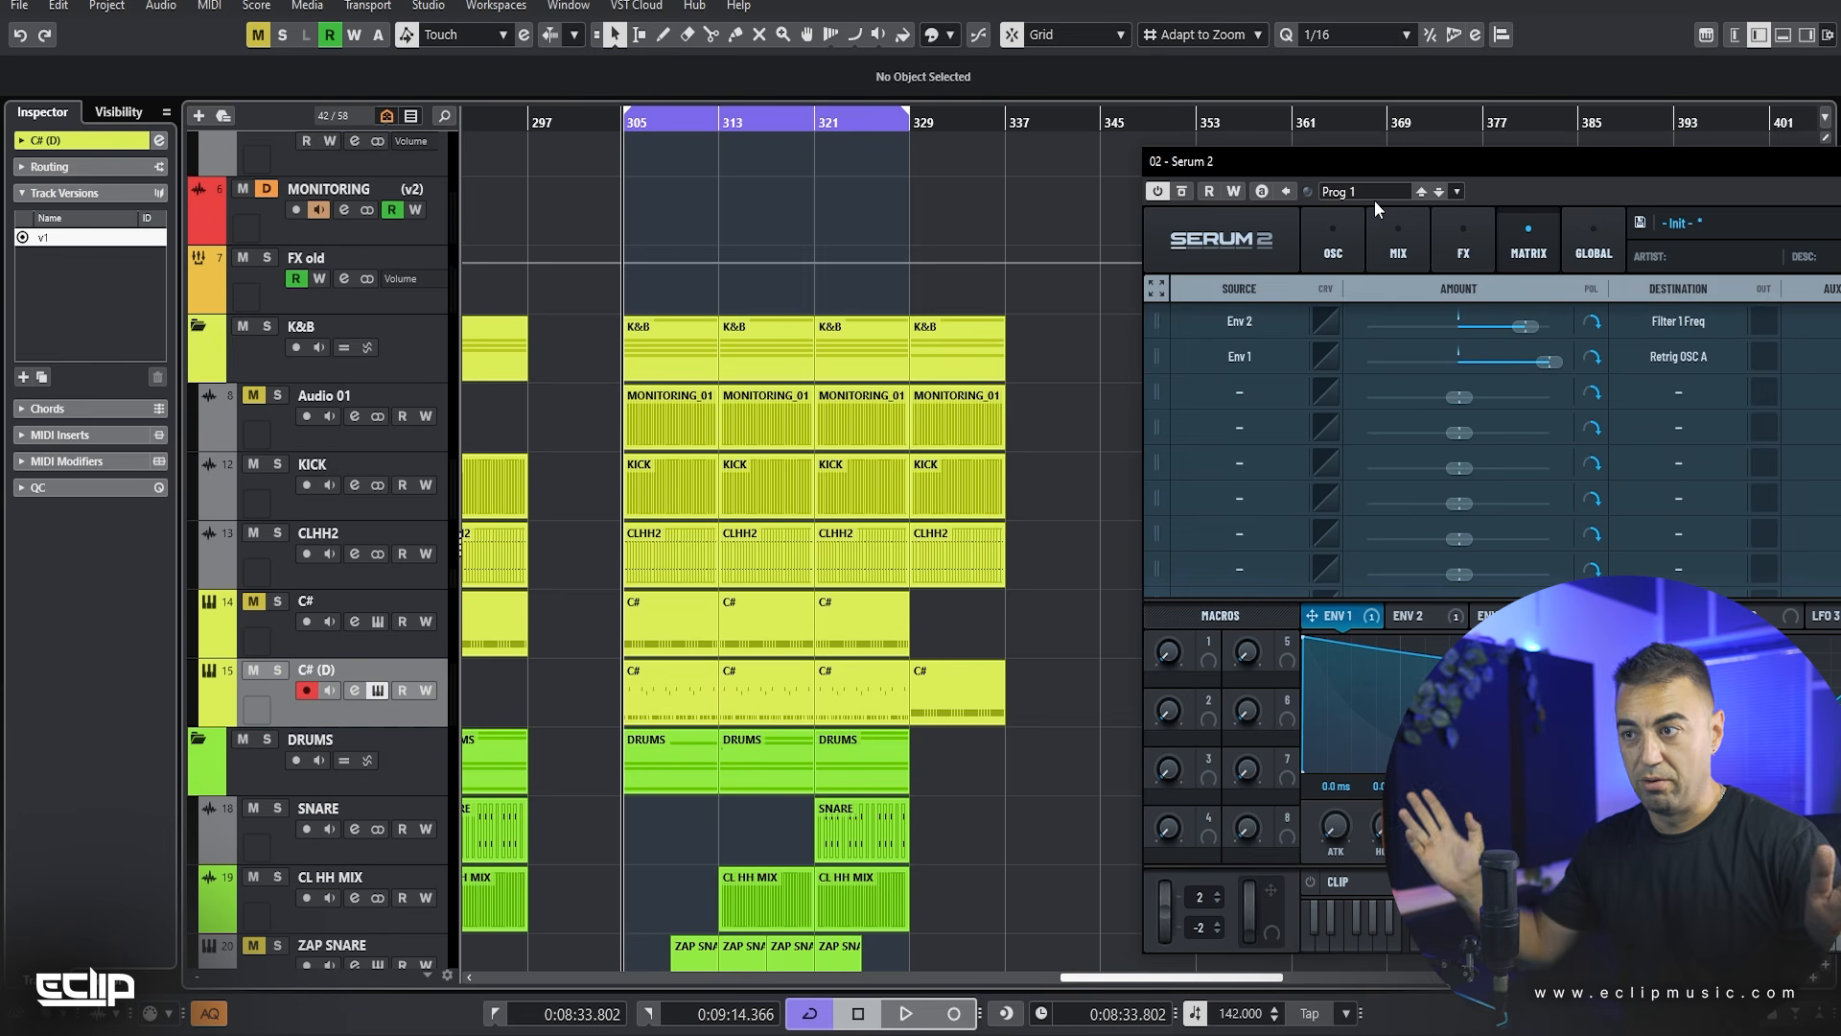
{"action": "left_click_drag", "start_coordinate": [1339, 161], "coordinate": [803, 149]}
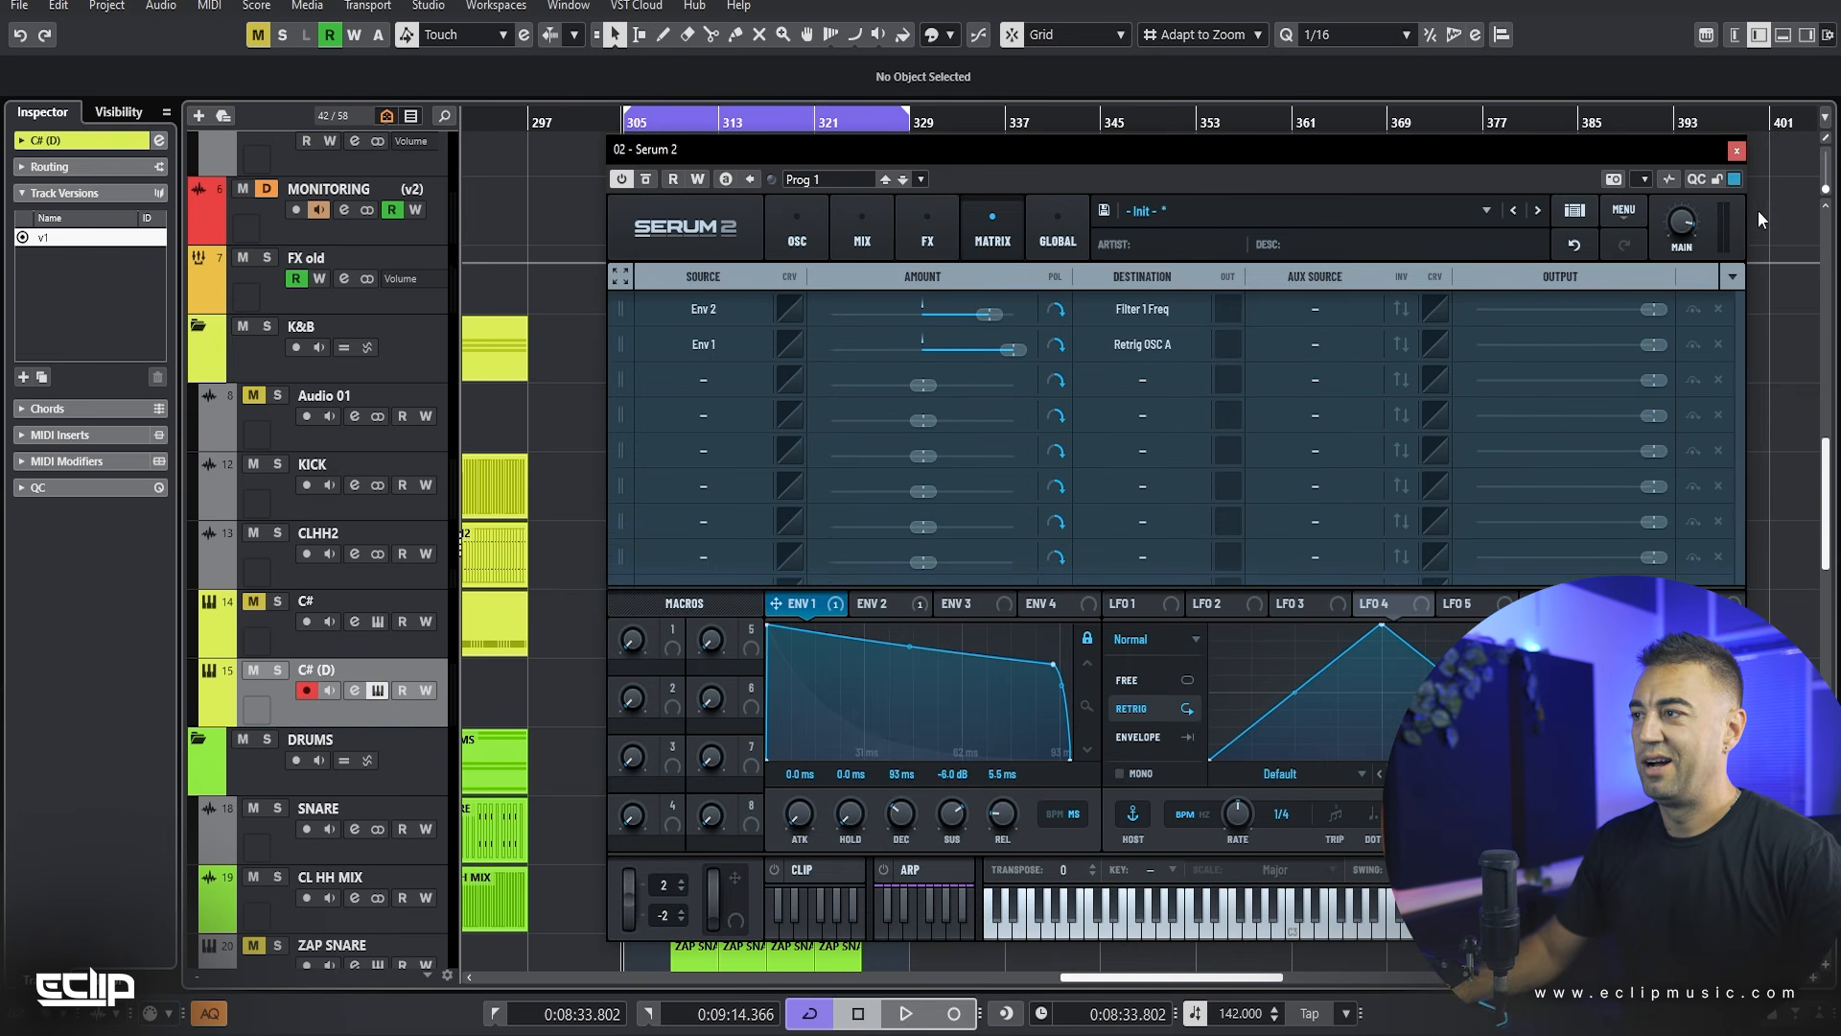
{"action": "left_click", "coordinate": [1736, 150]}
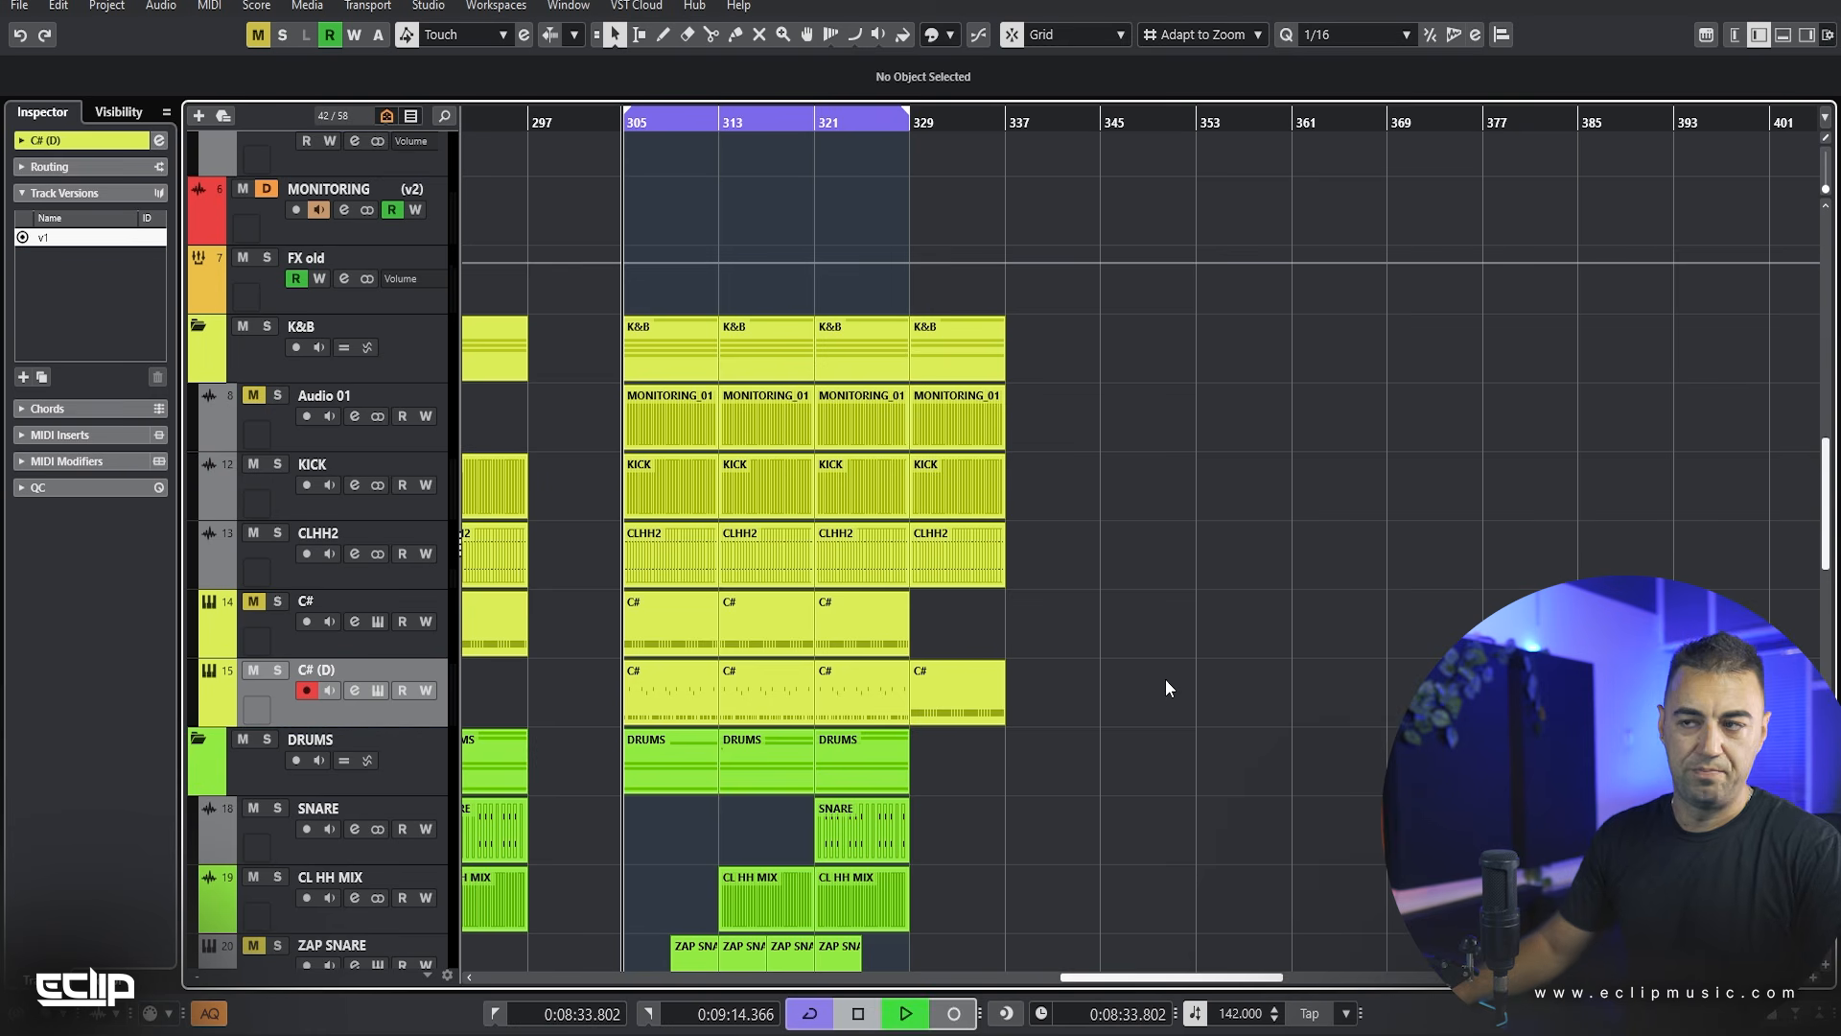
Step: Select the KICK track, show the track visibility list, and play the loop from bar 305
{"action": "left_click", "coordinate": [413, 510]}
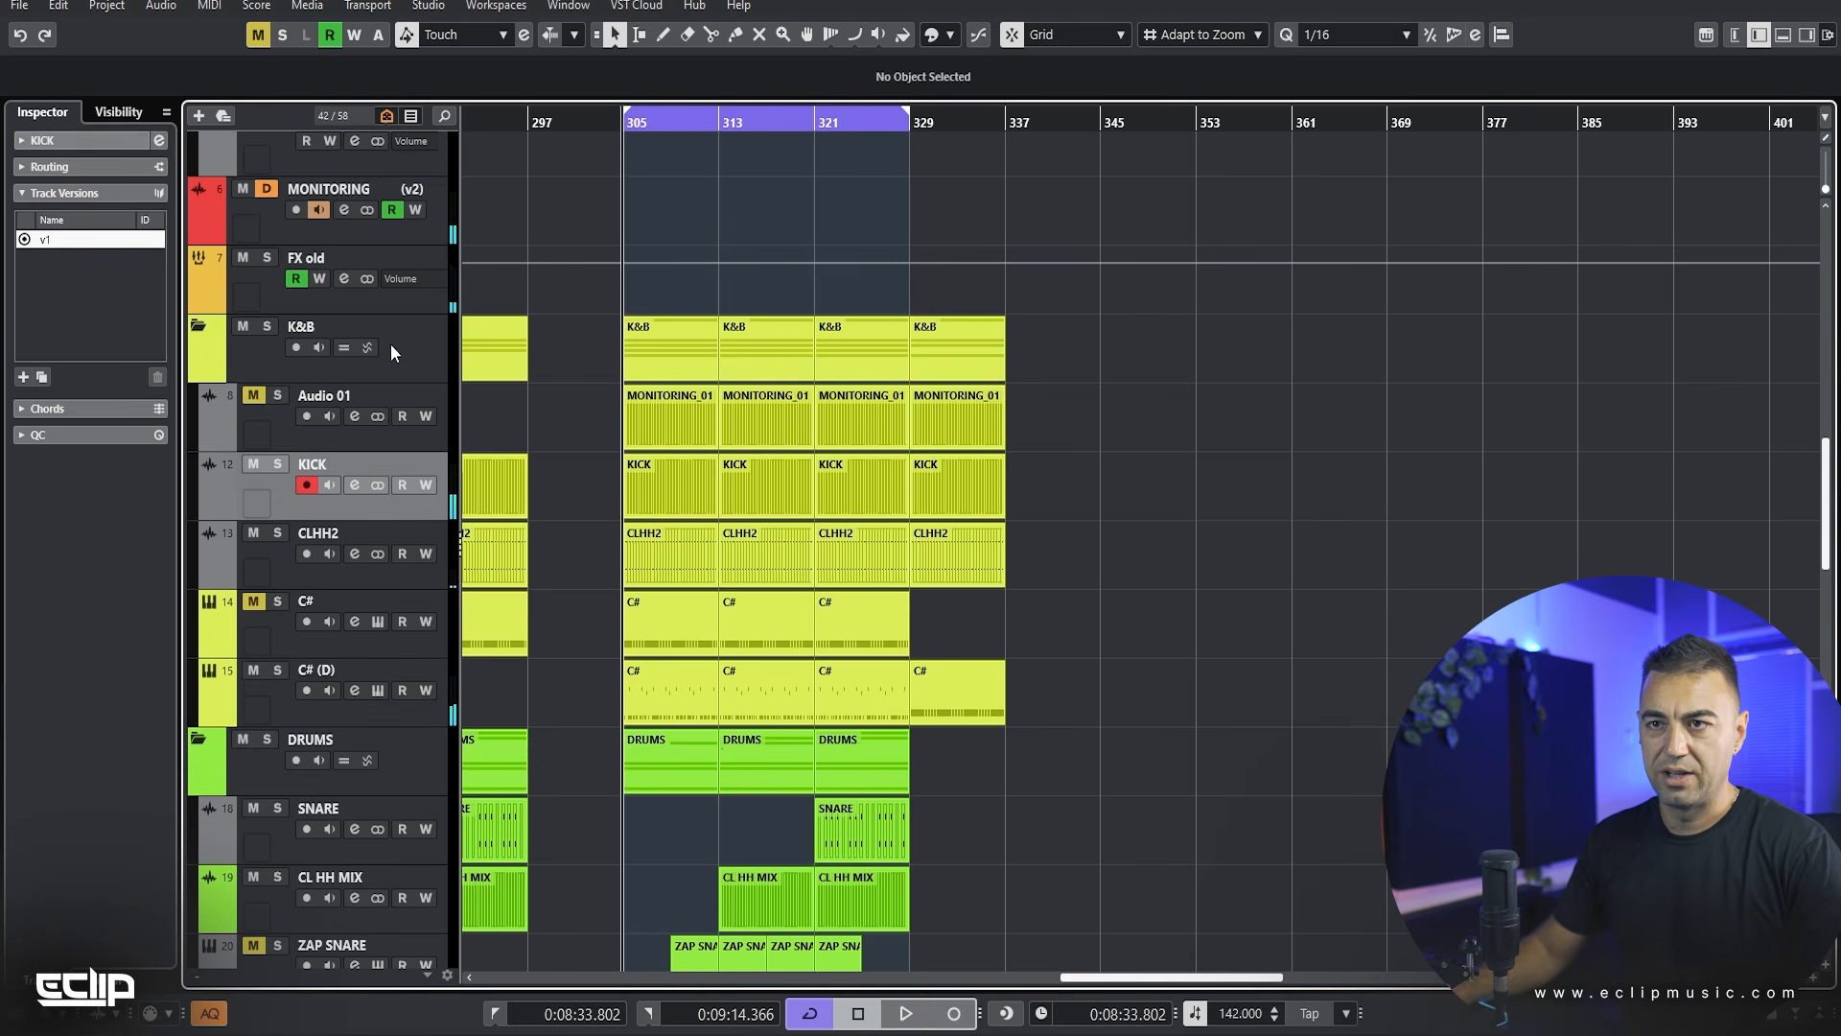
{"action": "left_click", "coordinate": [119, 111]}
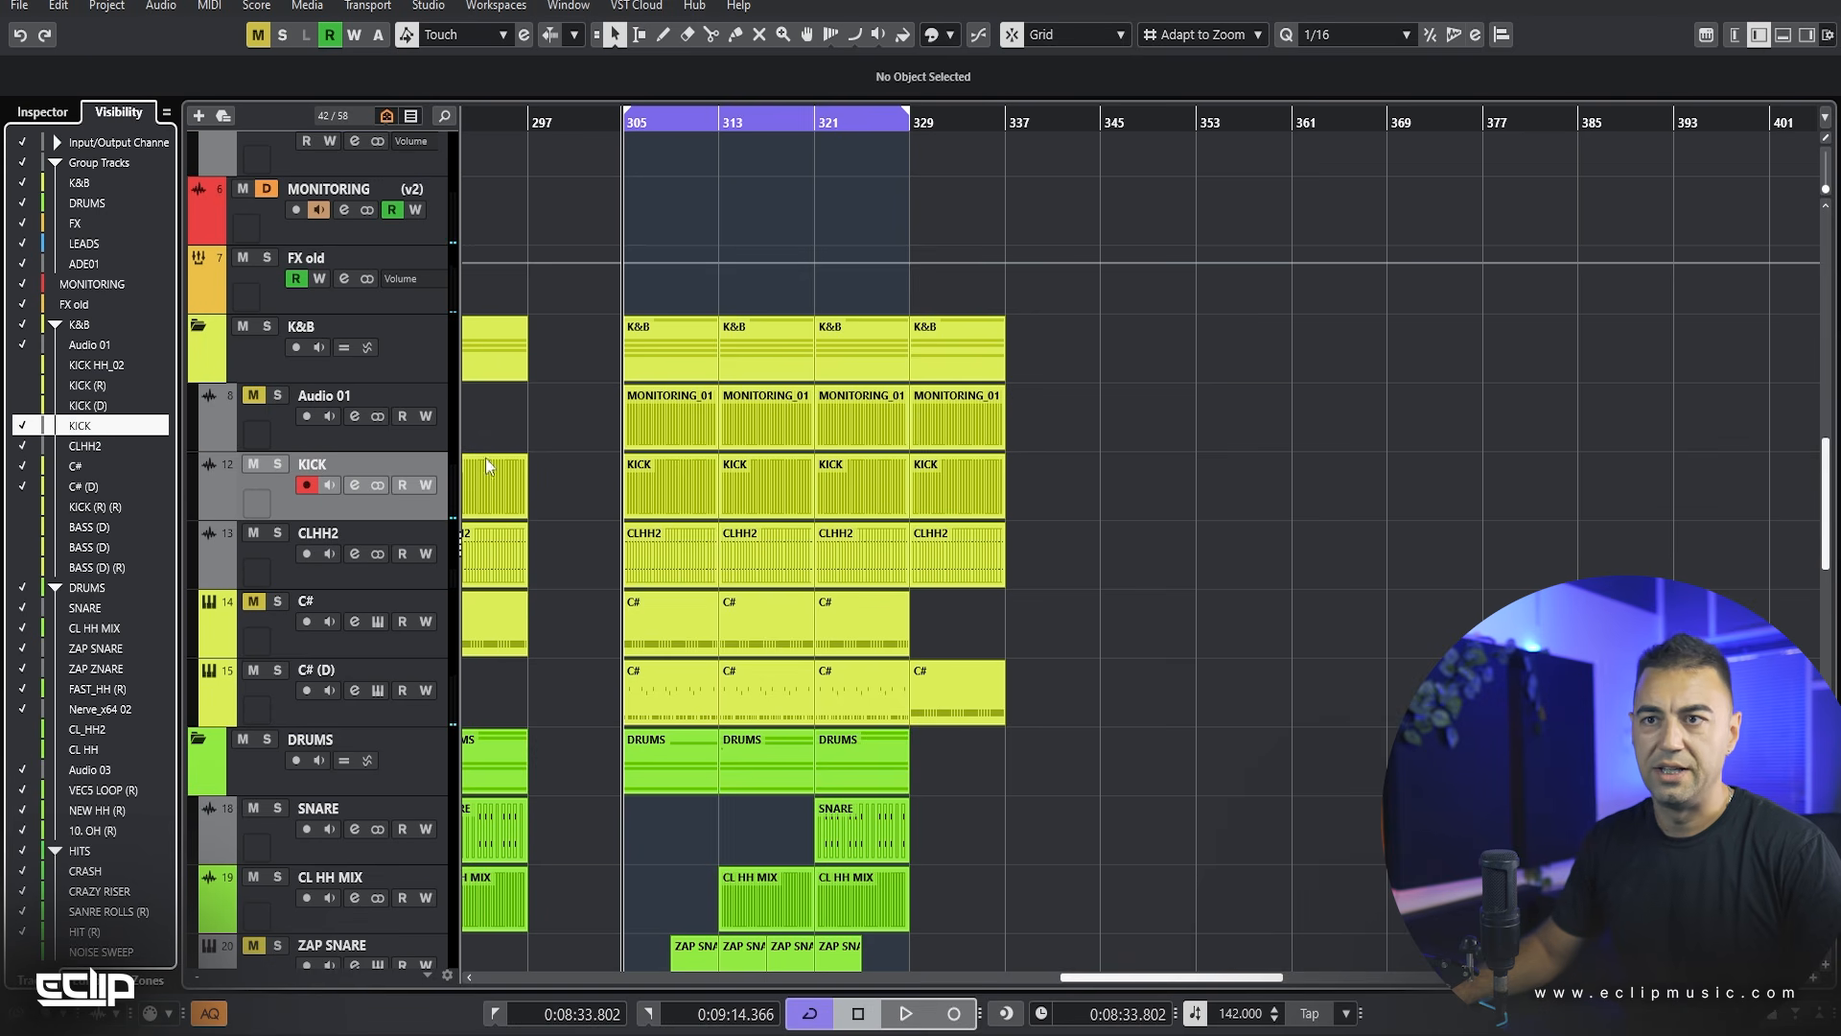
{"action": "key", "text": "space"}
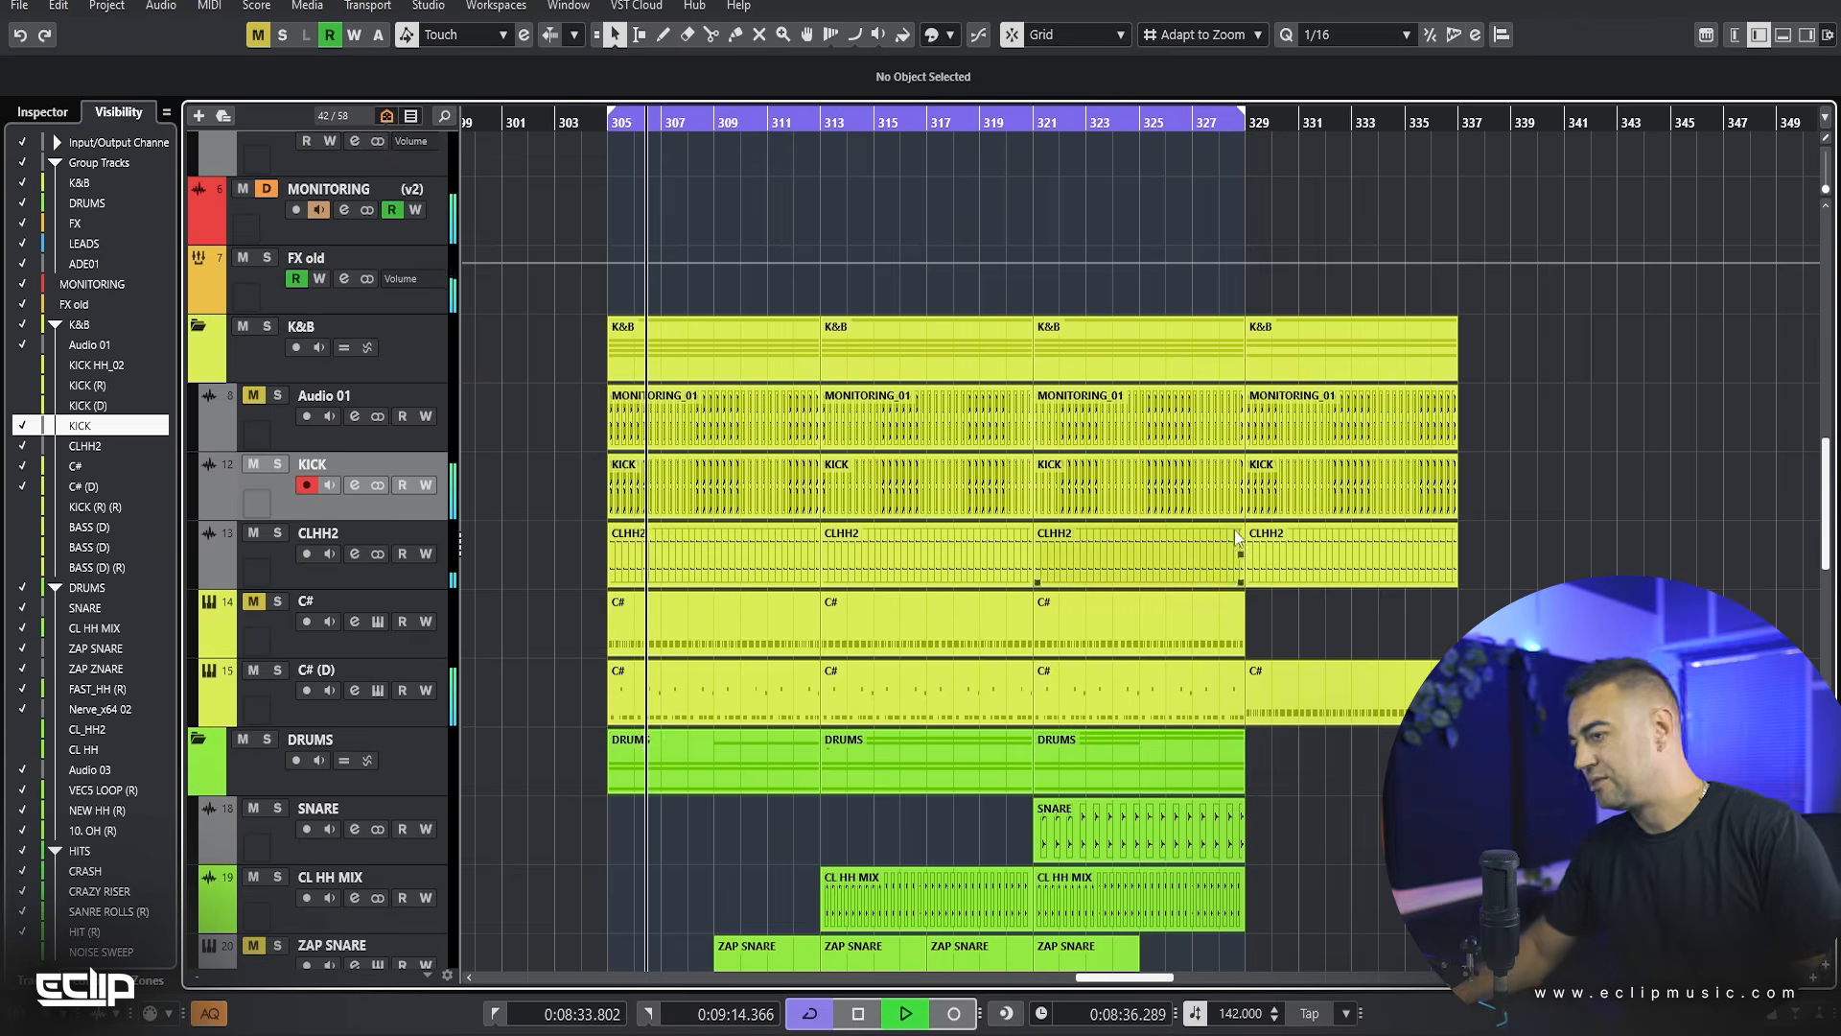
Step: Unmute and select the ZAP SNARE track while the loop plays
{"action": "scroll", "coordinate": [249, 604], "scroll_direction": "down", "scroll_amount": 5}
{"action": "left_click", "coordinate": [251, 610]}
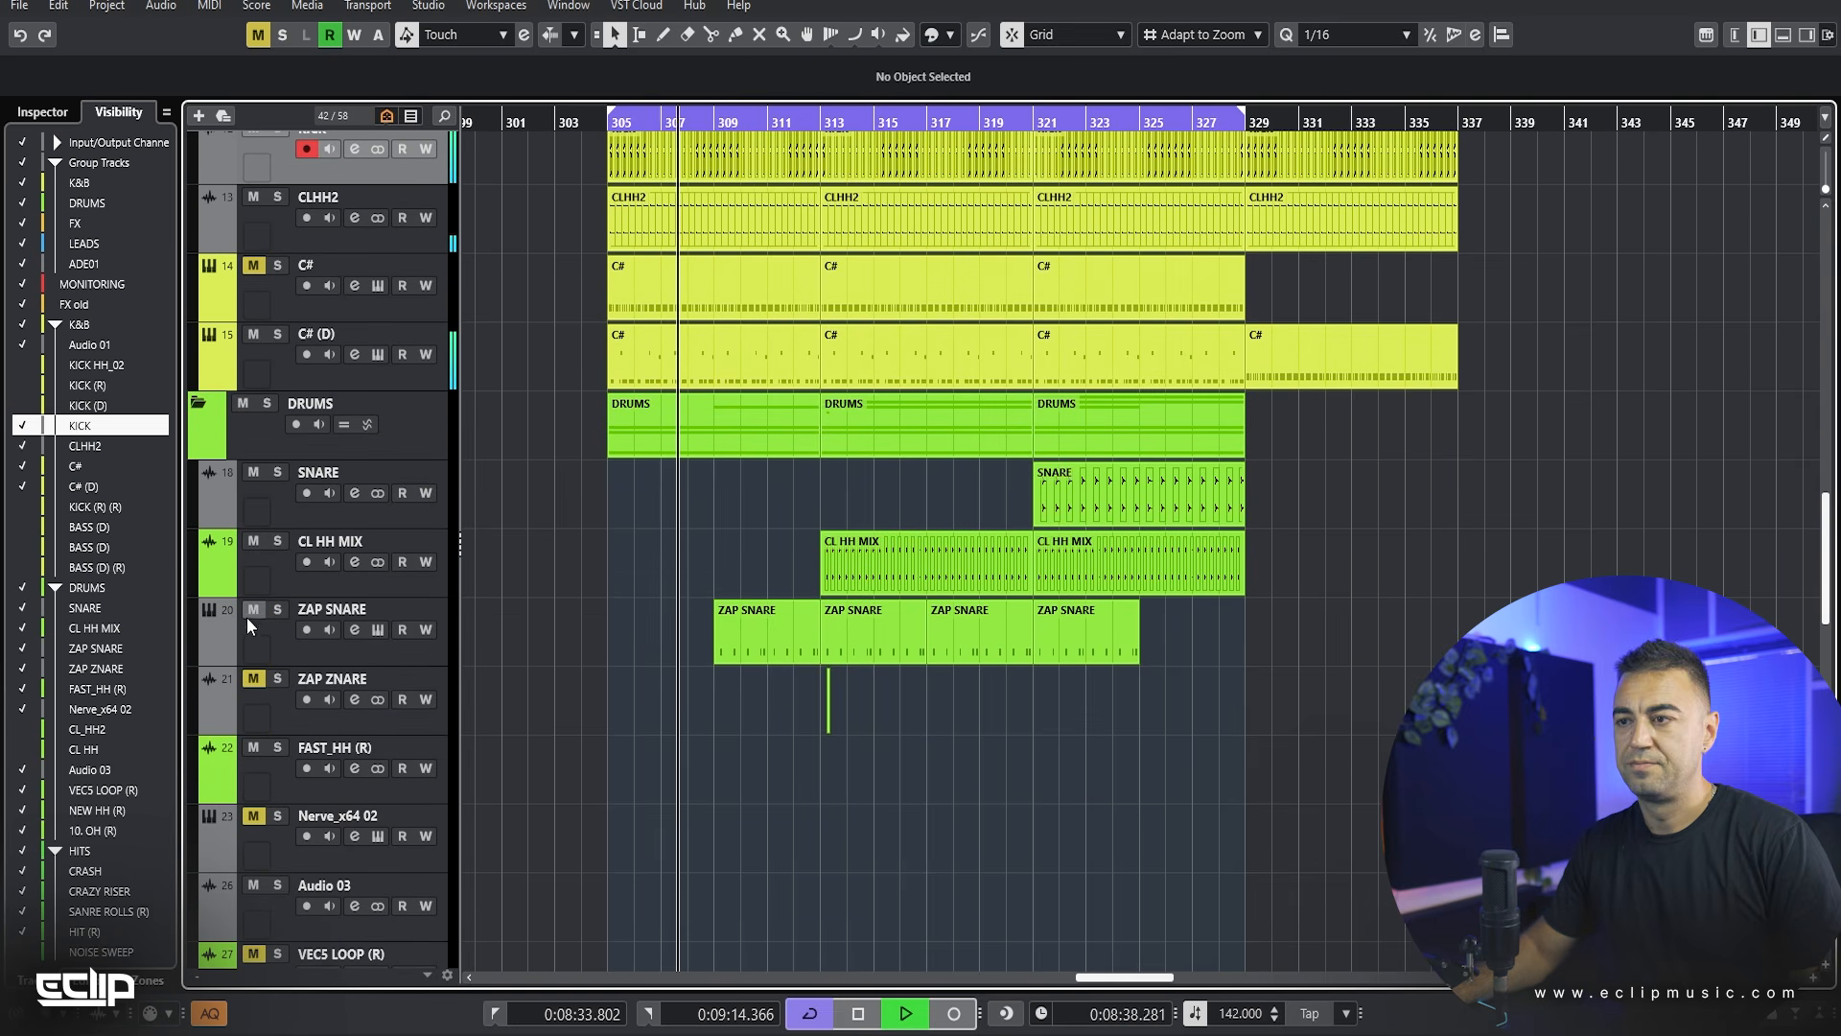
{"action": "left_click", "coordinate": [422, 644]}
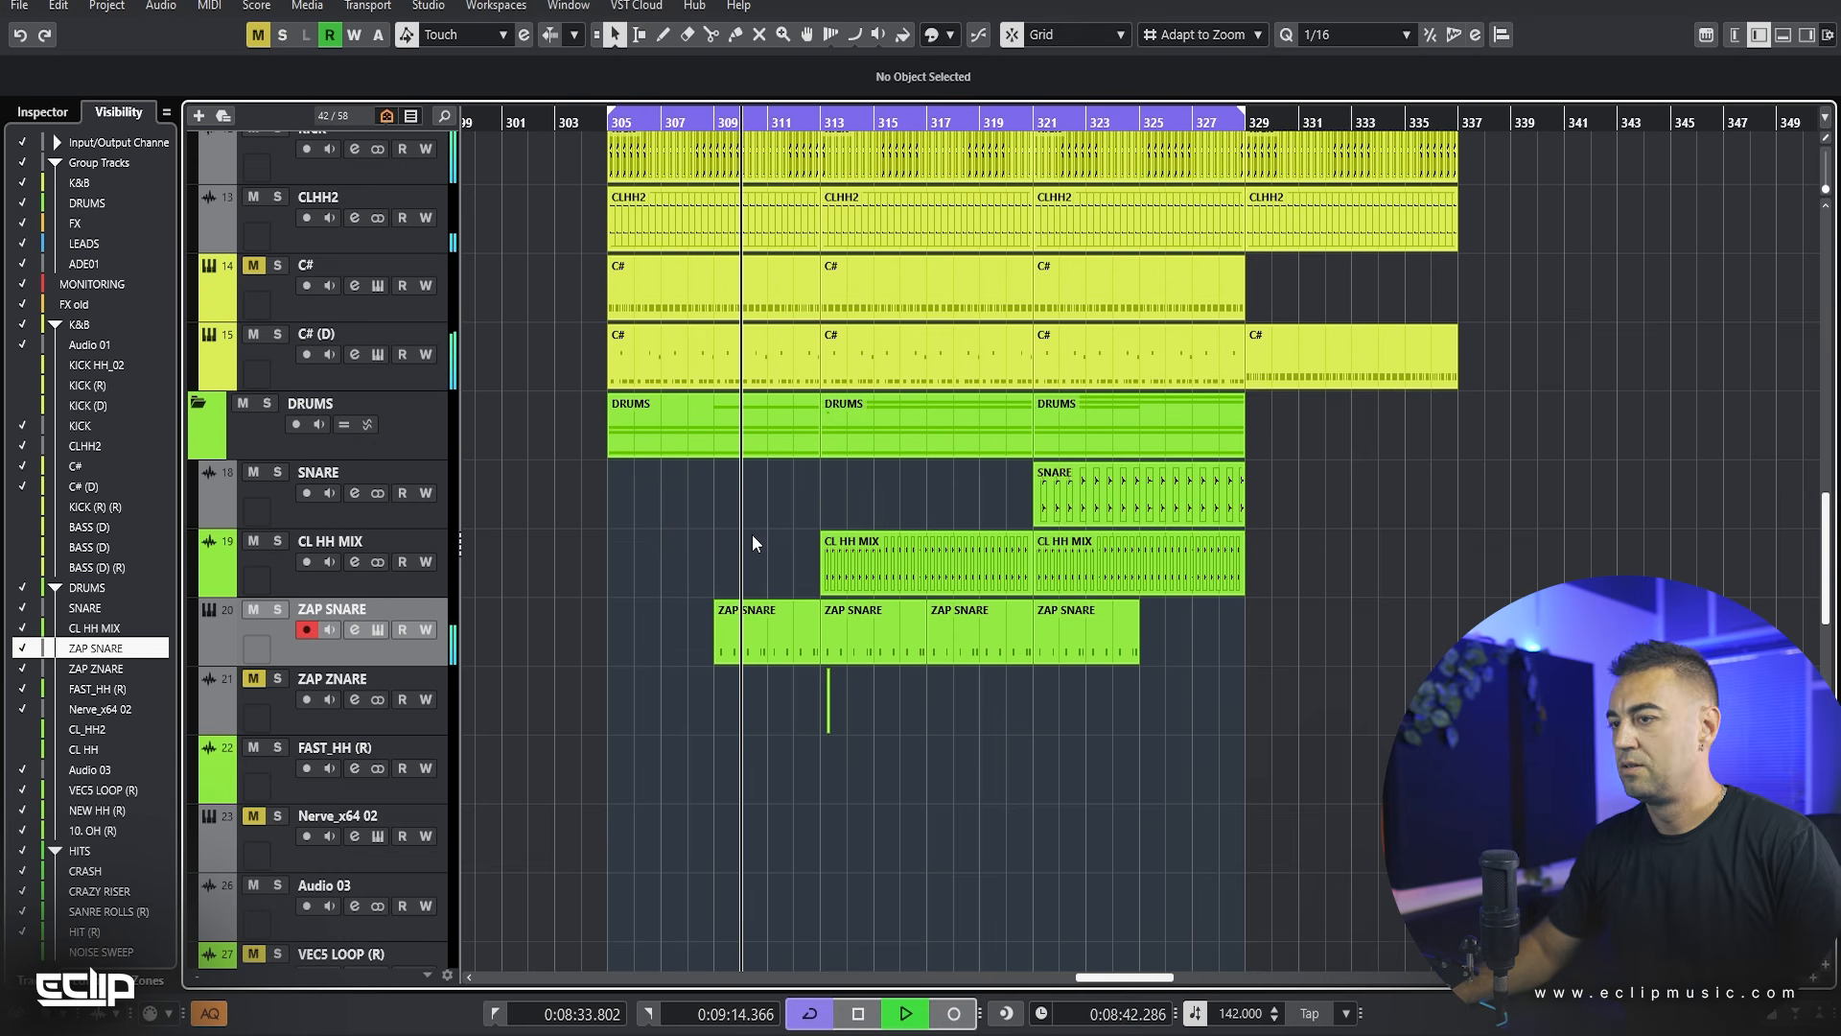
{"action": "scroll", "coordinate": [787, 567], "scroll_direction": "up", "scroll_amount": 4}
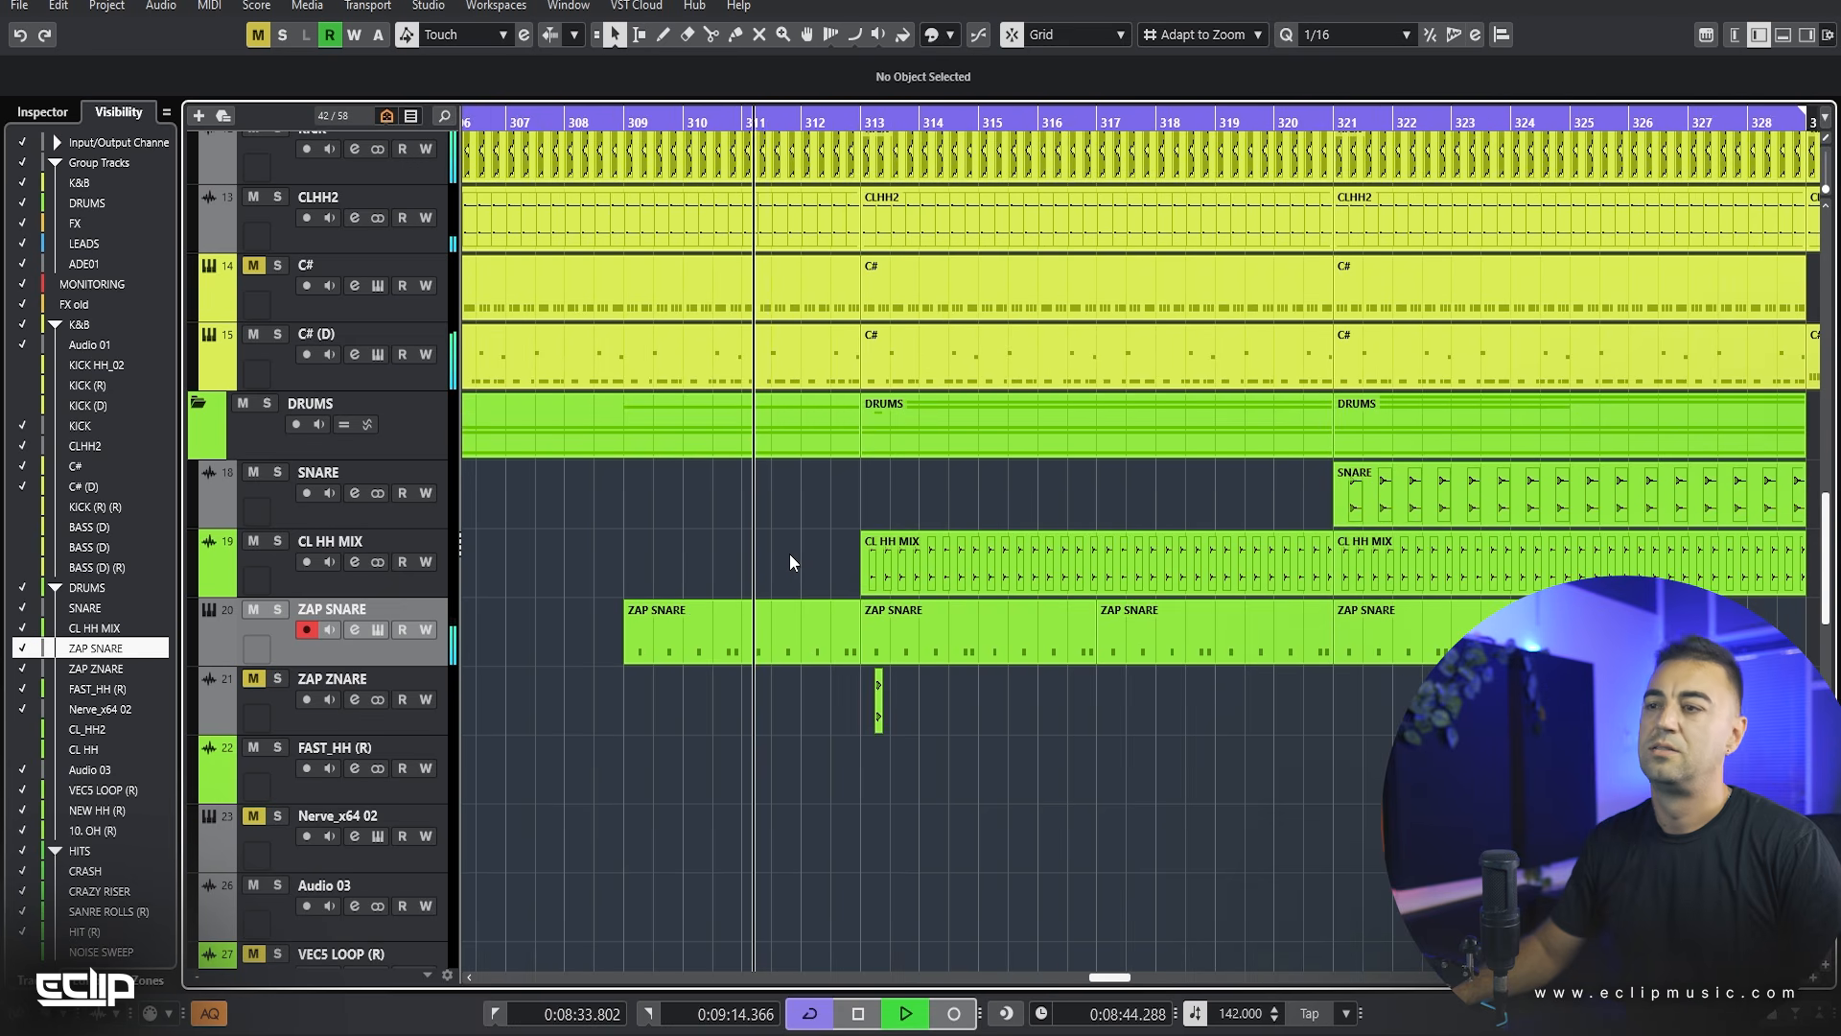
{"action": "scroll", "coordinate": [942, 541], "scroll_direction": "down", "scroll_amount": 3}
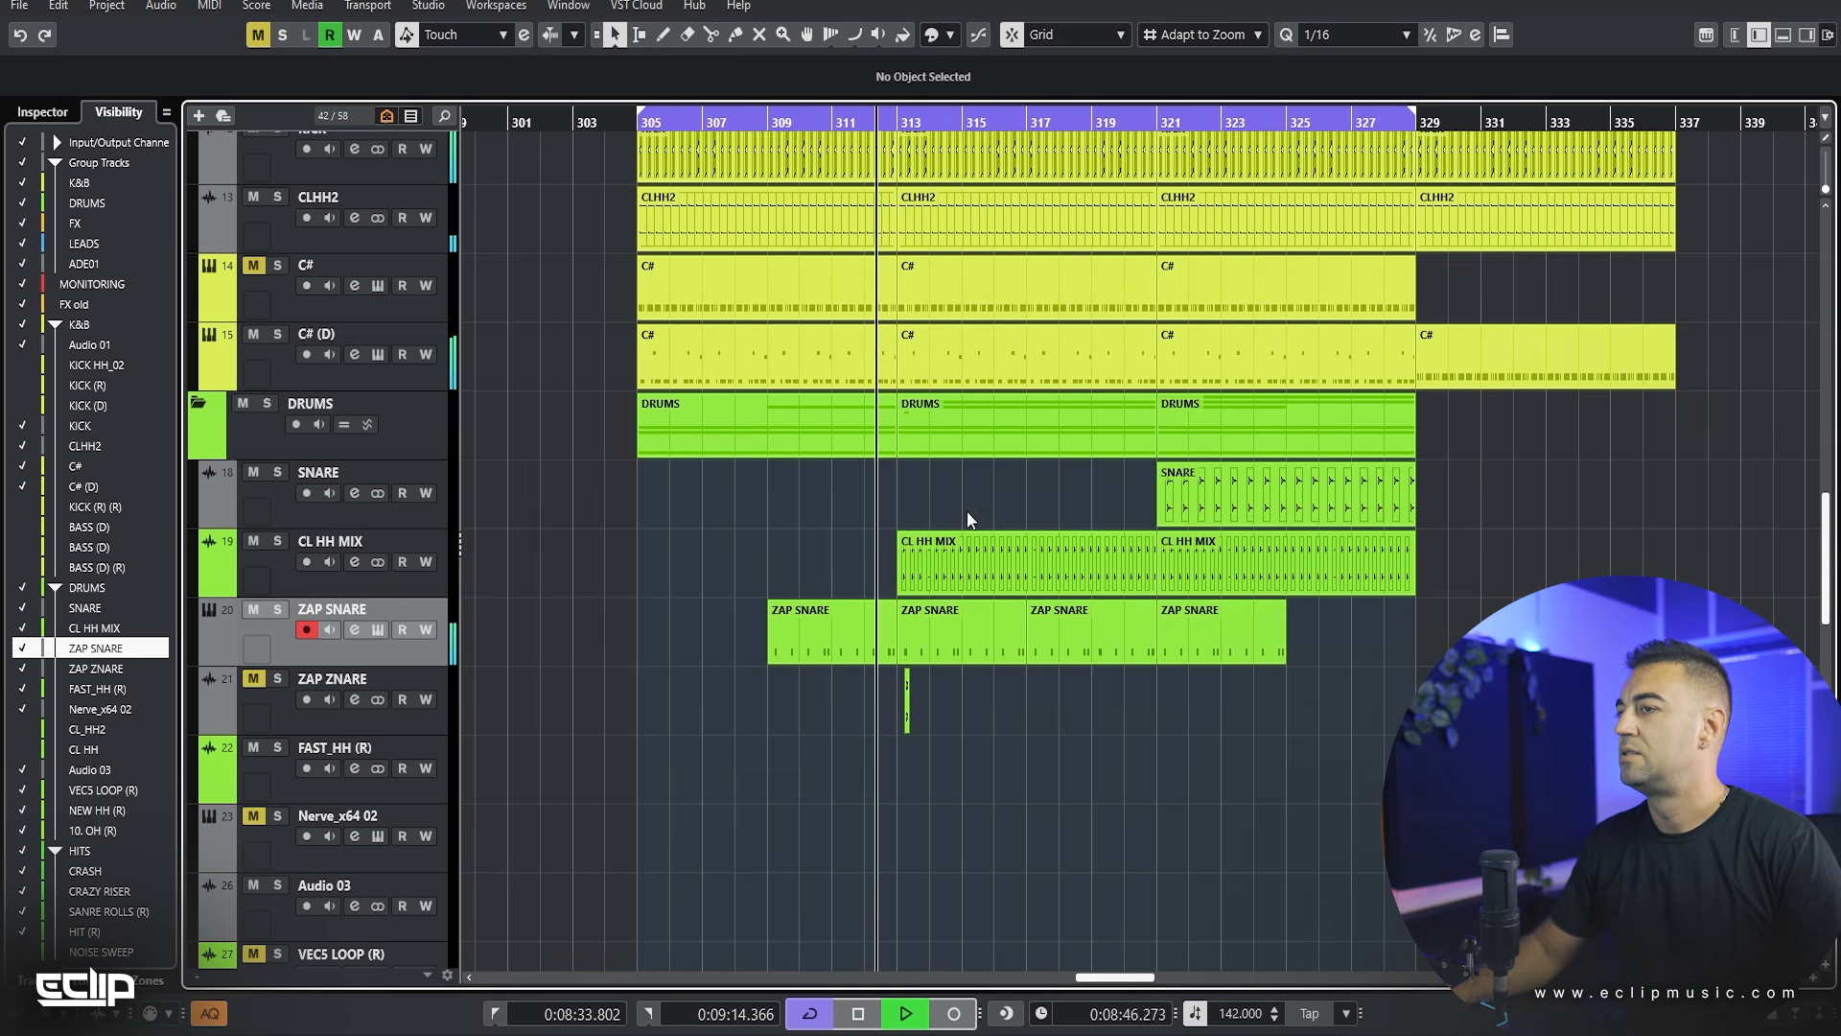
{"action": "scroll", "coordinate": [993, 537], "scroll_direction": "up", "scroll_amount": 5}
{"action": "scroll", "coordinate": [1056, 852], "scroll_direction": "down", "scroll_amount": 5}
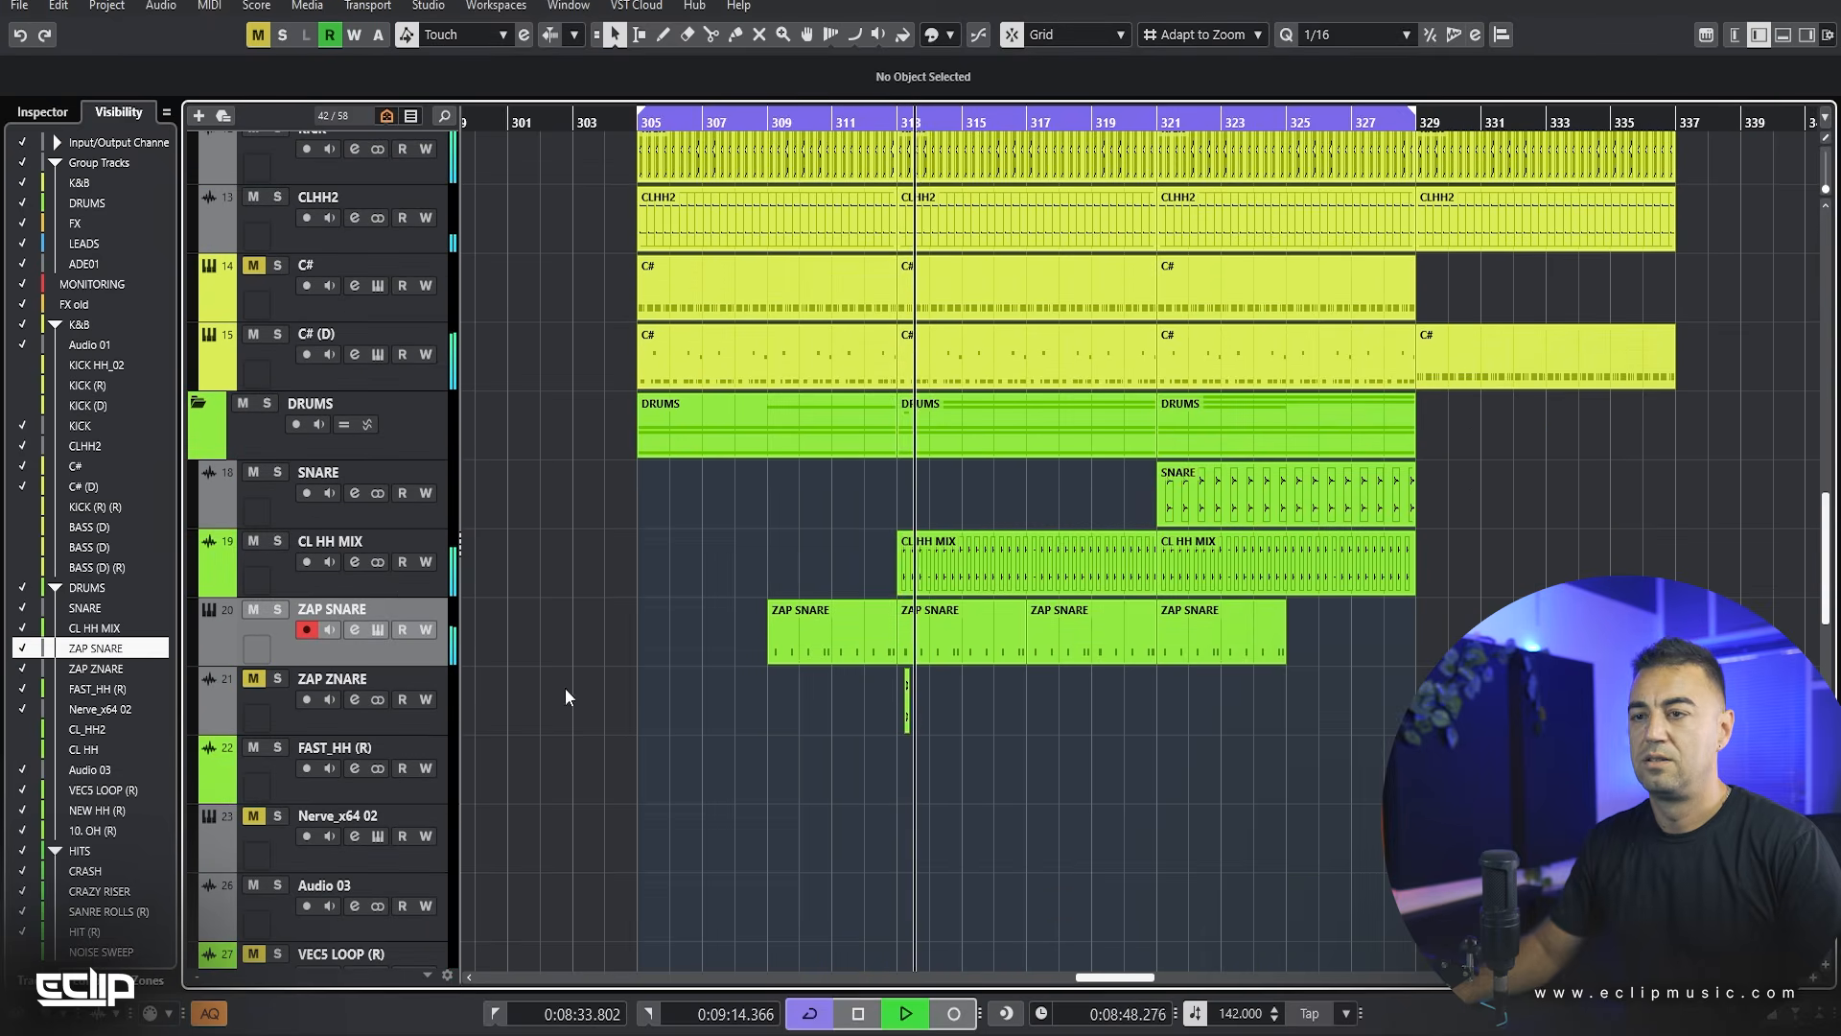
Step: Open the channel settings of CL HH MIX to check its EQ and level, and close them
{"action": "left_click", "coordinate": [389, 587]}
{"action": "left_click", "coordinate": [354, 562]}
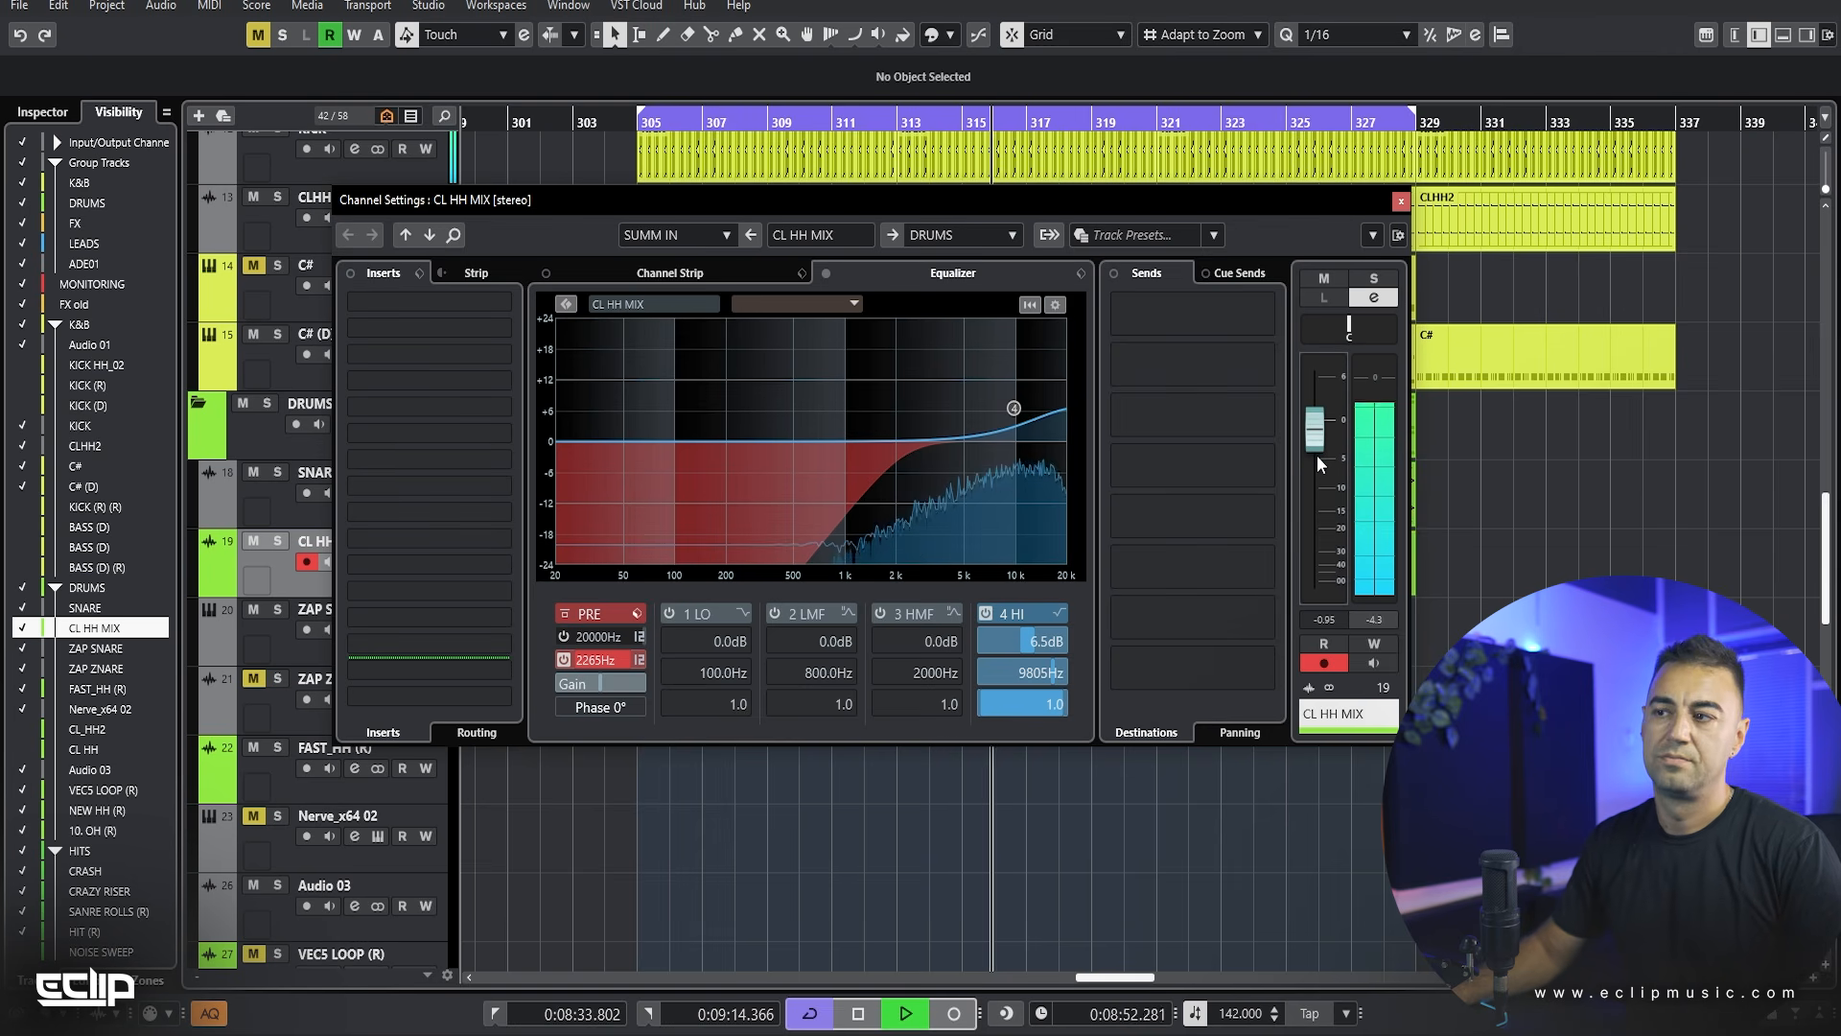
{"action": "key", "text": "Escape"}
Step: Look through the drum and HITS tracks, and check the inserts and level in the channel settings of C# (D)
{"action": "scroll", "coordinate": [941, 602], "scroll_direction": "down", "scroll_amount": 3}
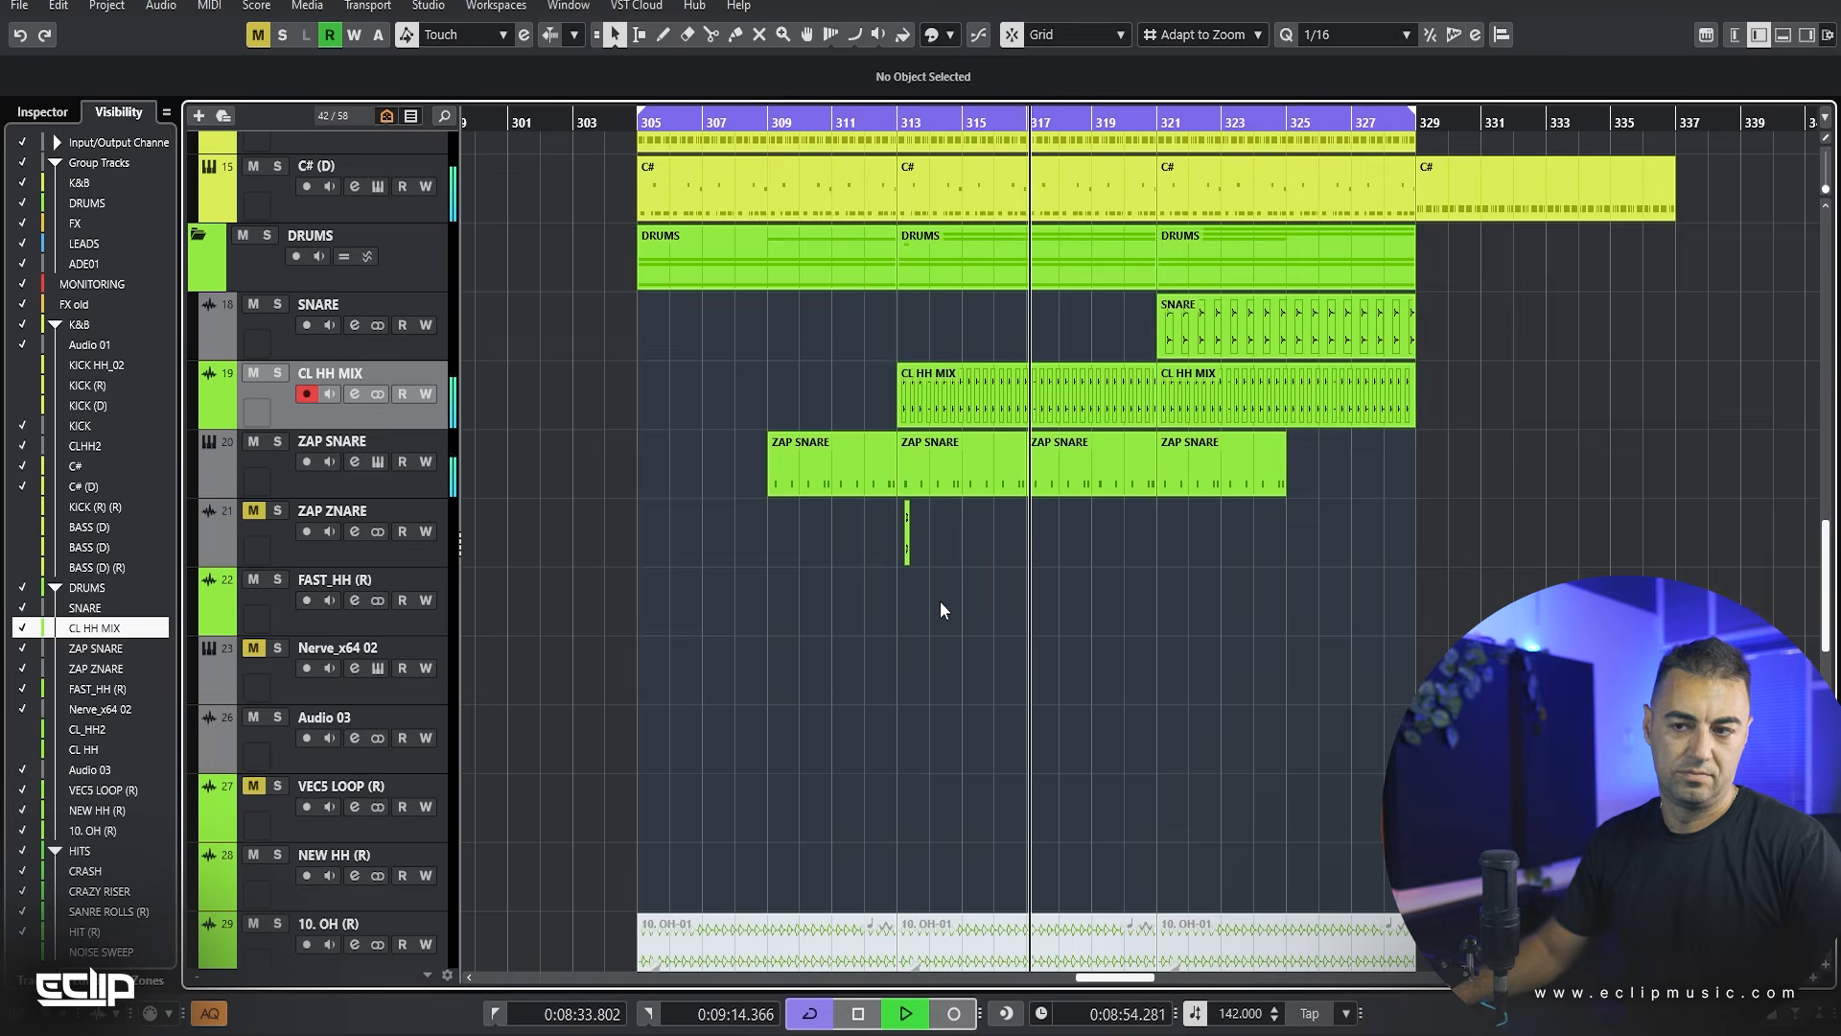
{"action": "scroll", "coordinate": [941, 600], "scroll_direction": "down", "scroll_amount": 5}
{"action": "scroll", "coordinate": [1084, 491], "scroll_direction": "down", "scroll_amount": 2}
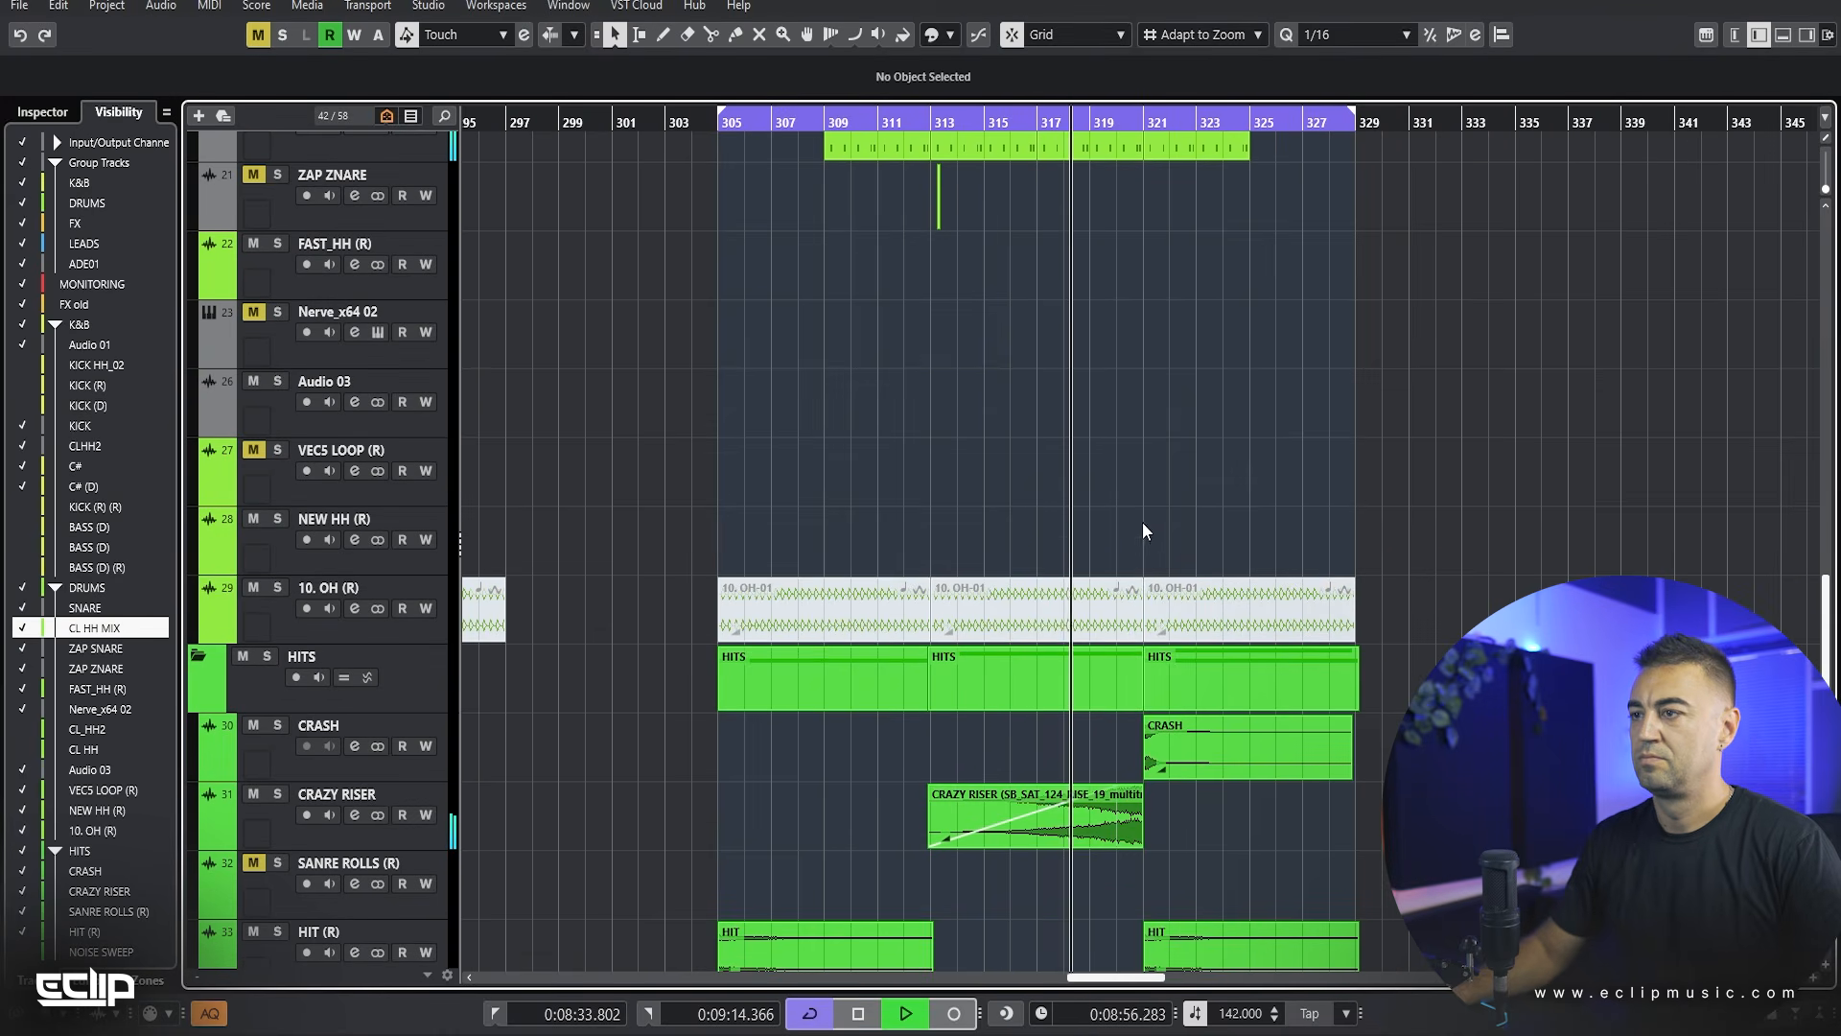
{"action": "scroll", "coordinate": [1142, 524], "scroll_direction": "up", "scroll_amount": 5}
{"action": "left_click", "coordinate": [355, 525]}
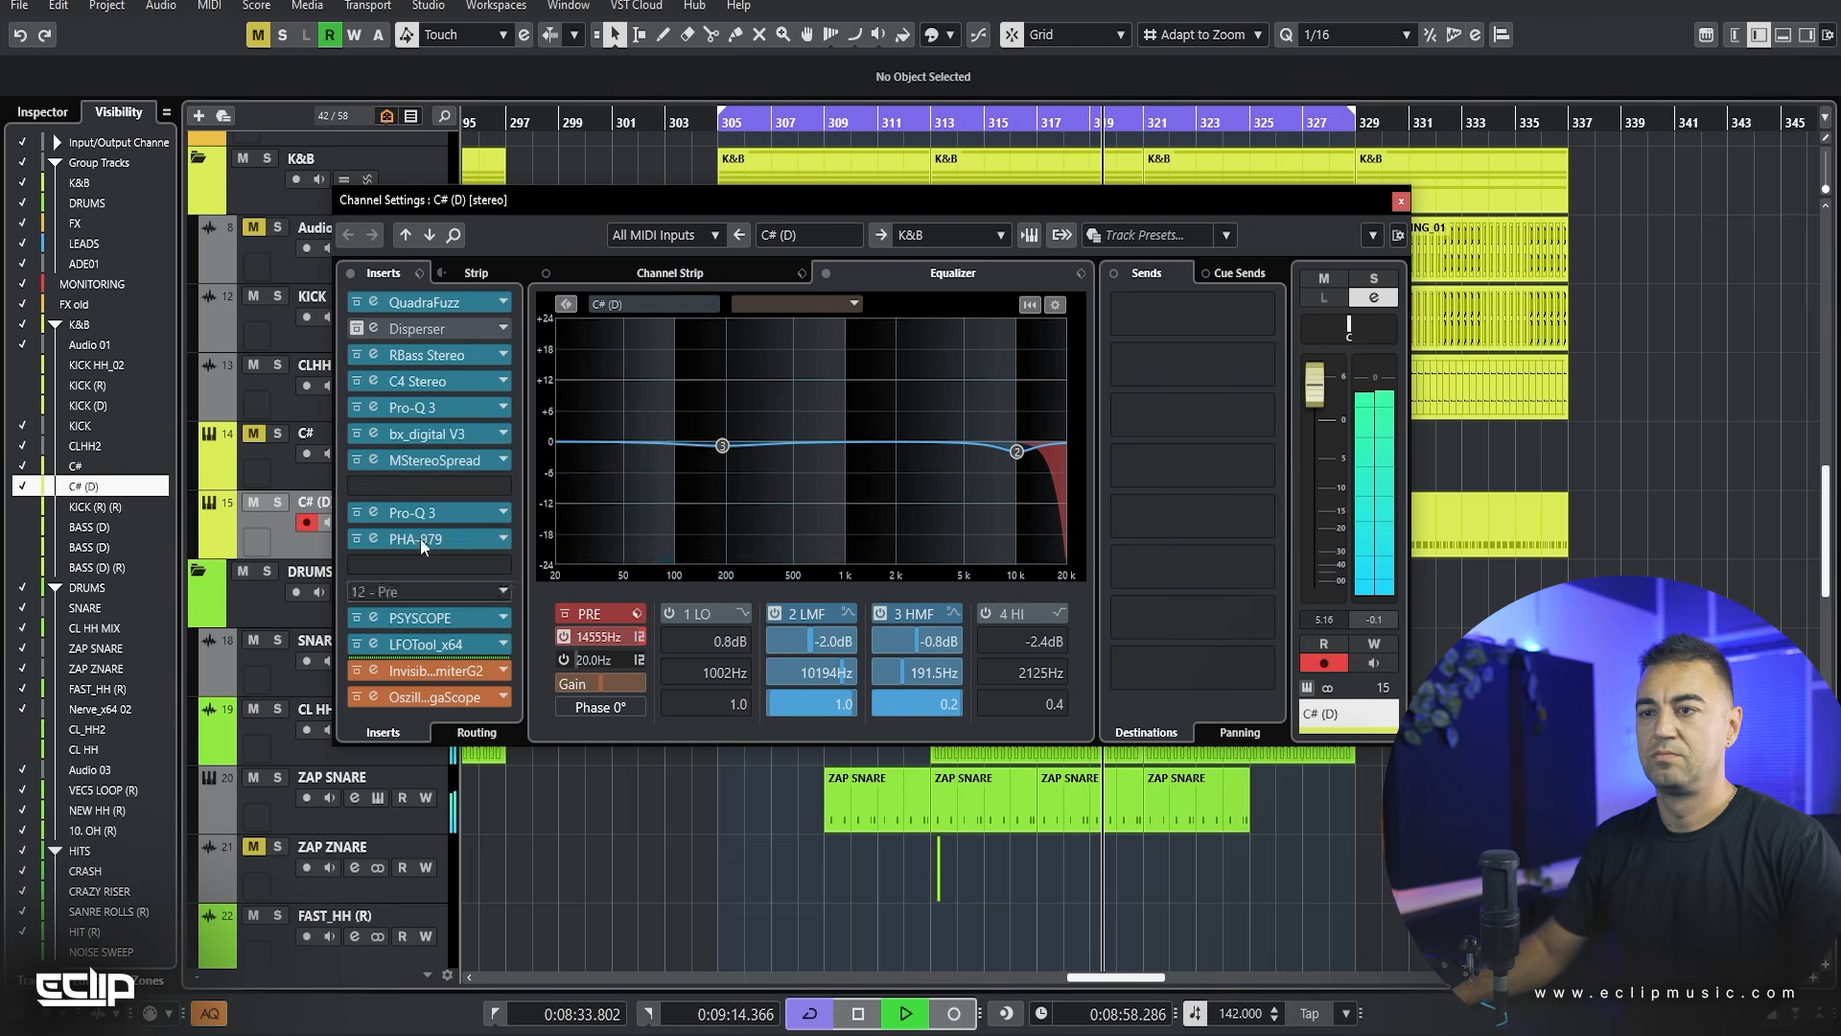
{"action": "left_click", "coordinate": [1397, 202]}
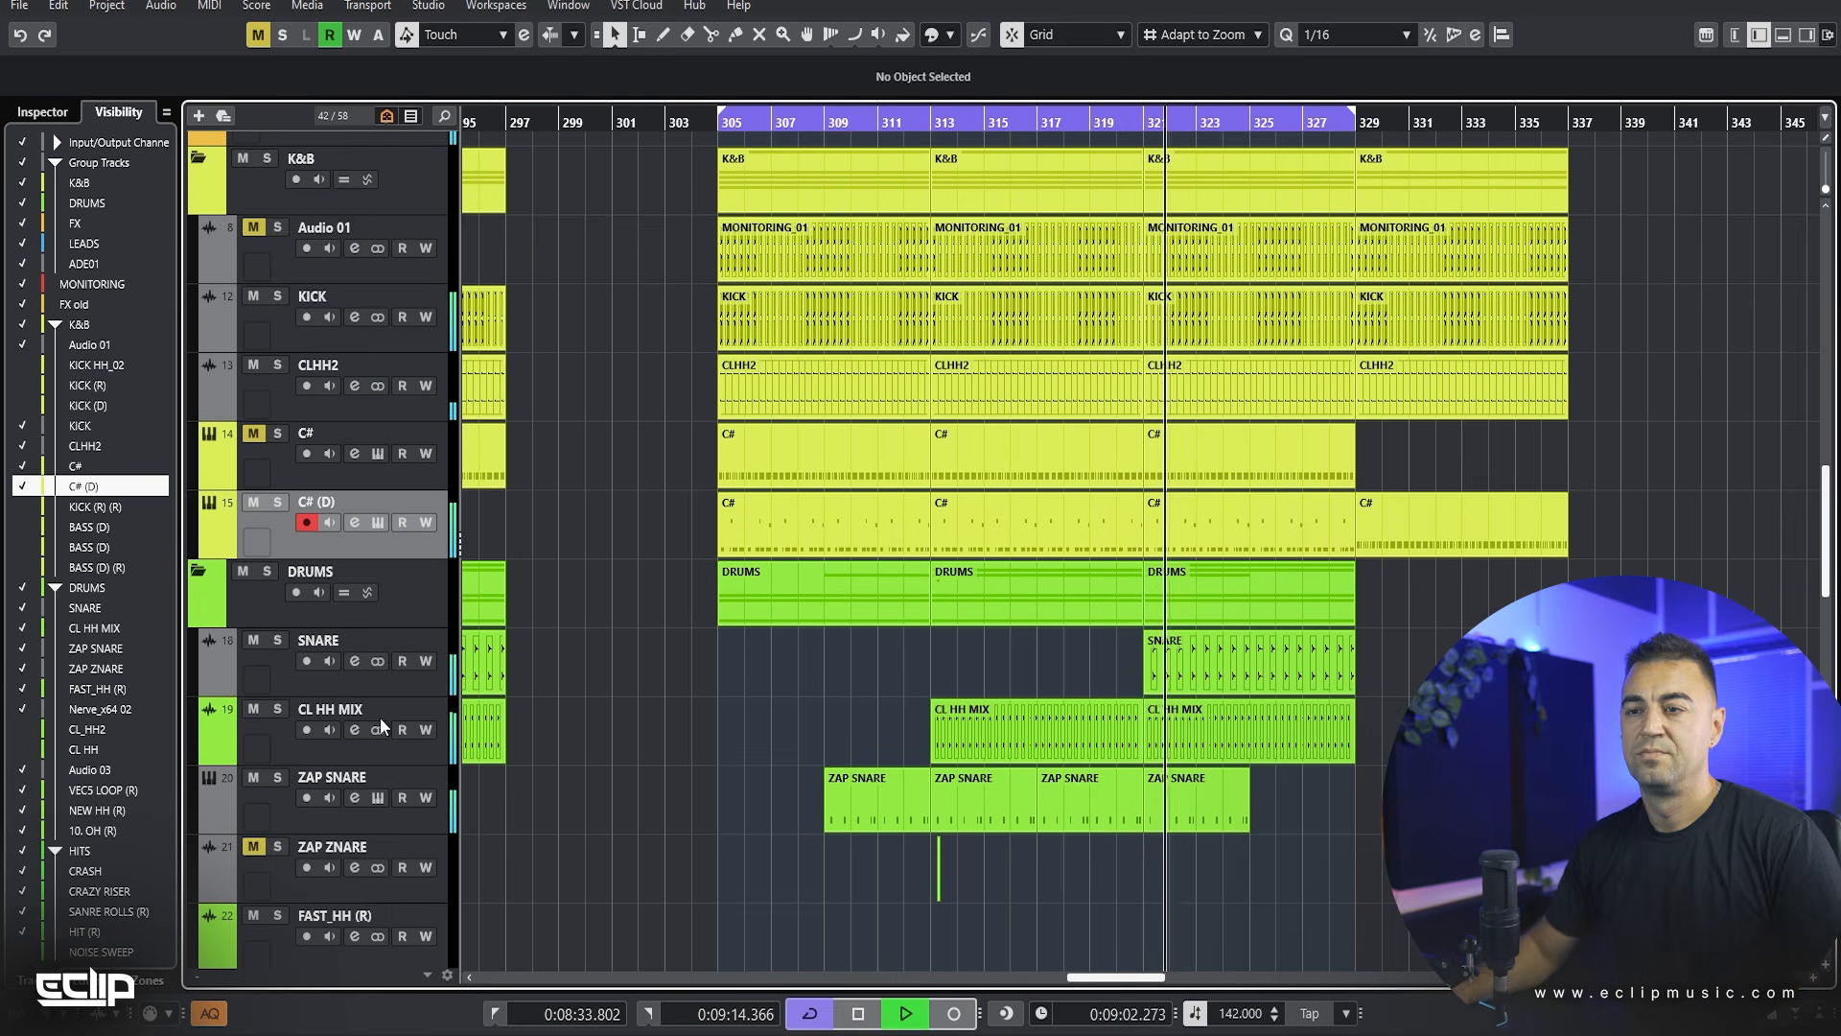
Step: Check the EQ and level in the SNARE channel settings, stop playback, and select the SNARE event at bar 321
{"action": "left_click", "coordinate": [354, 661]}
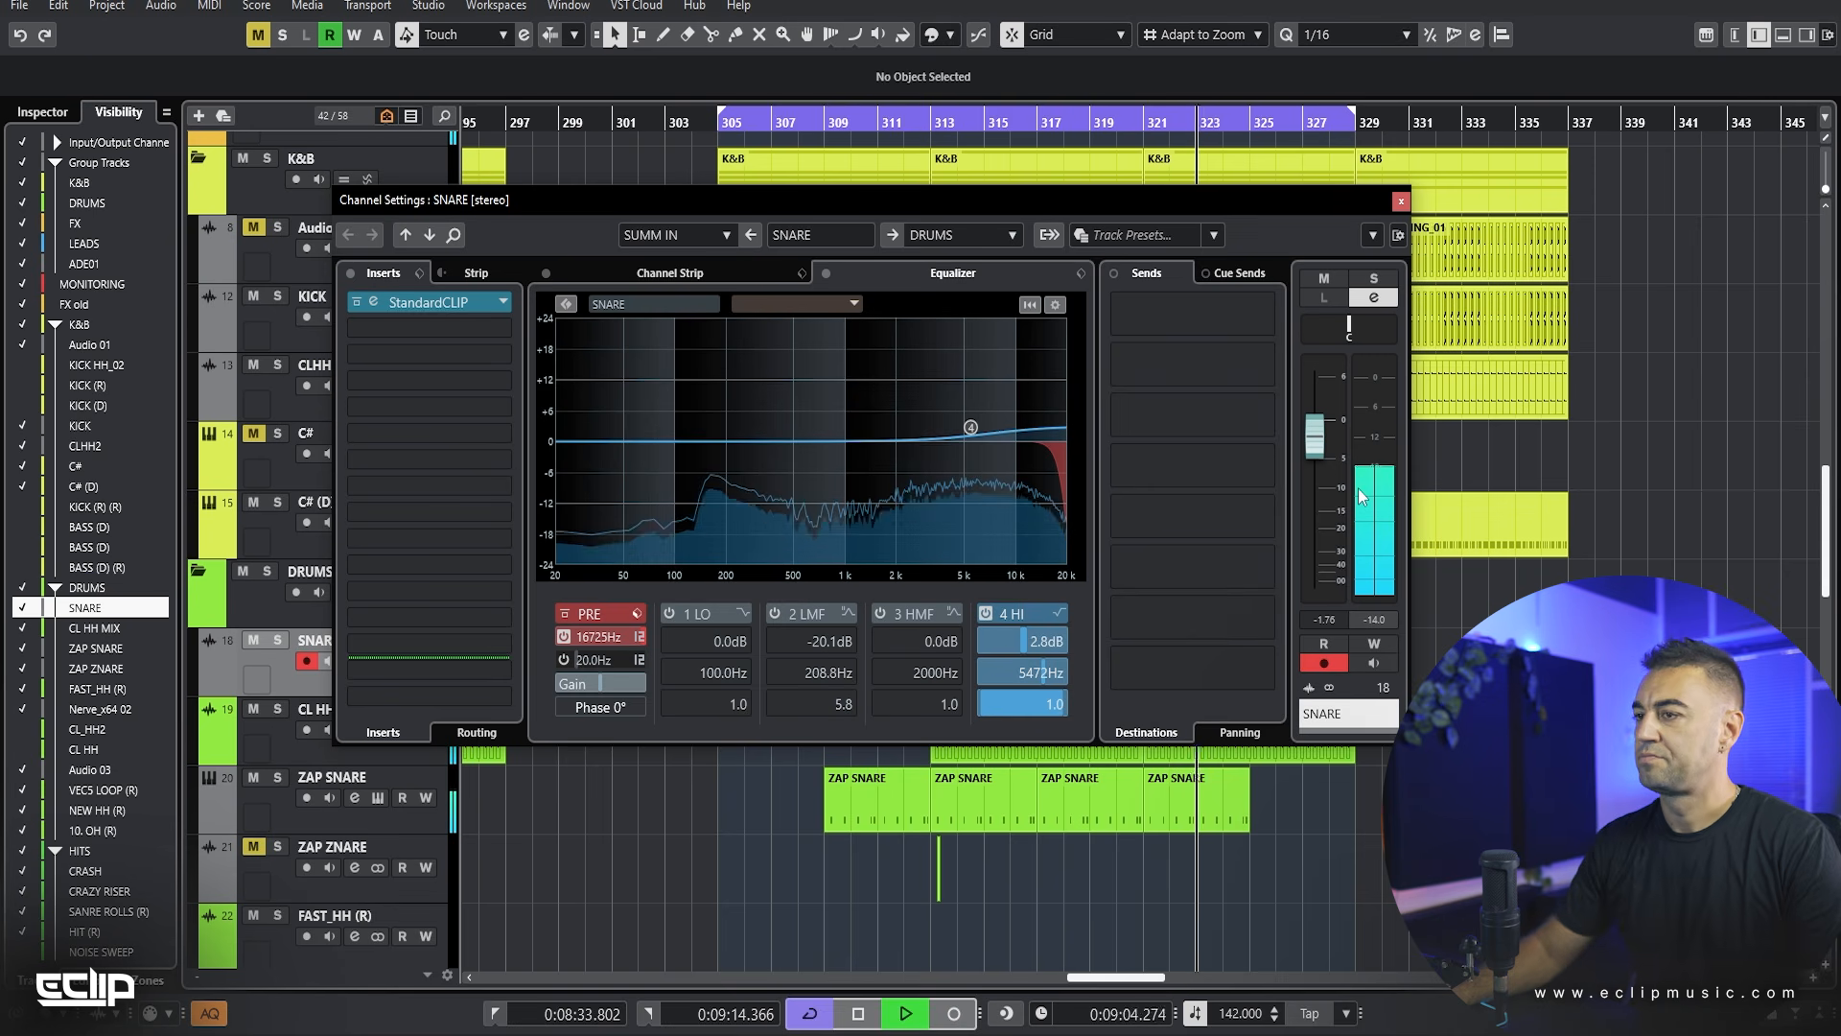
{"action": "key", "text": "space"}
{"action": "left_click", "coordinate": [1399, 201]}
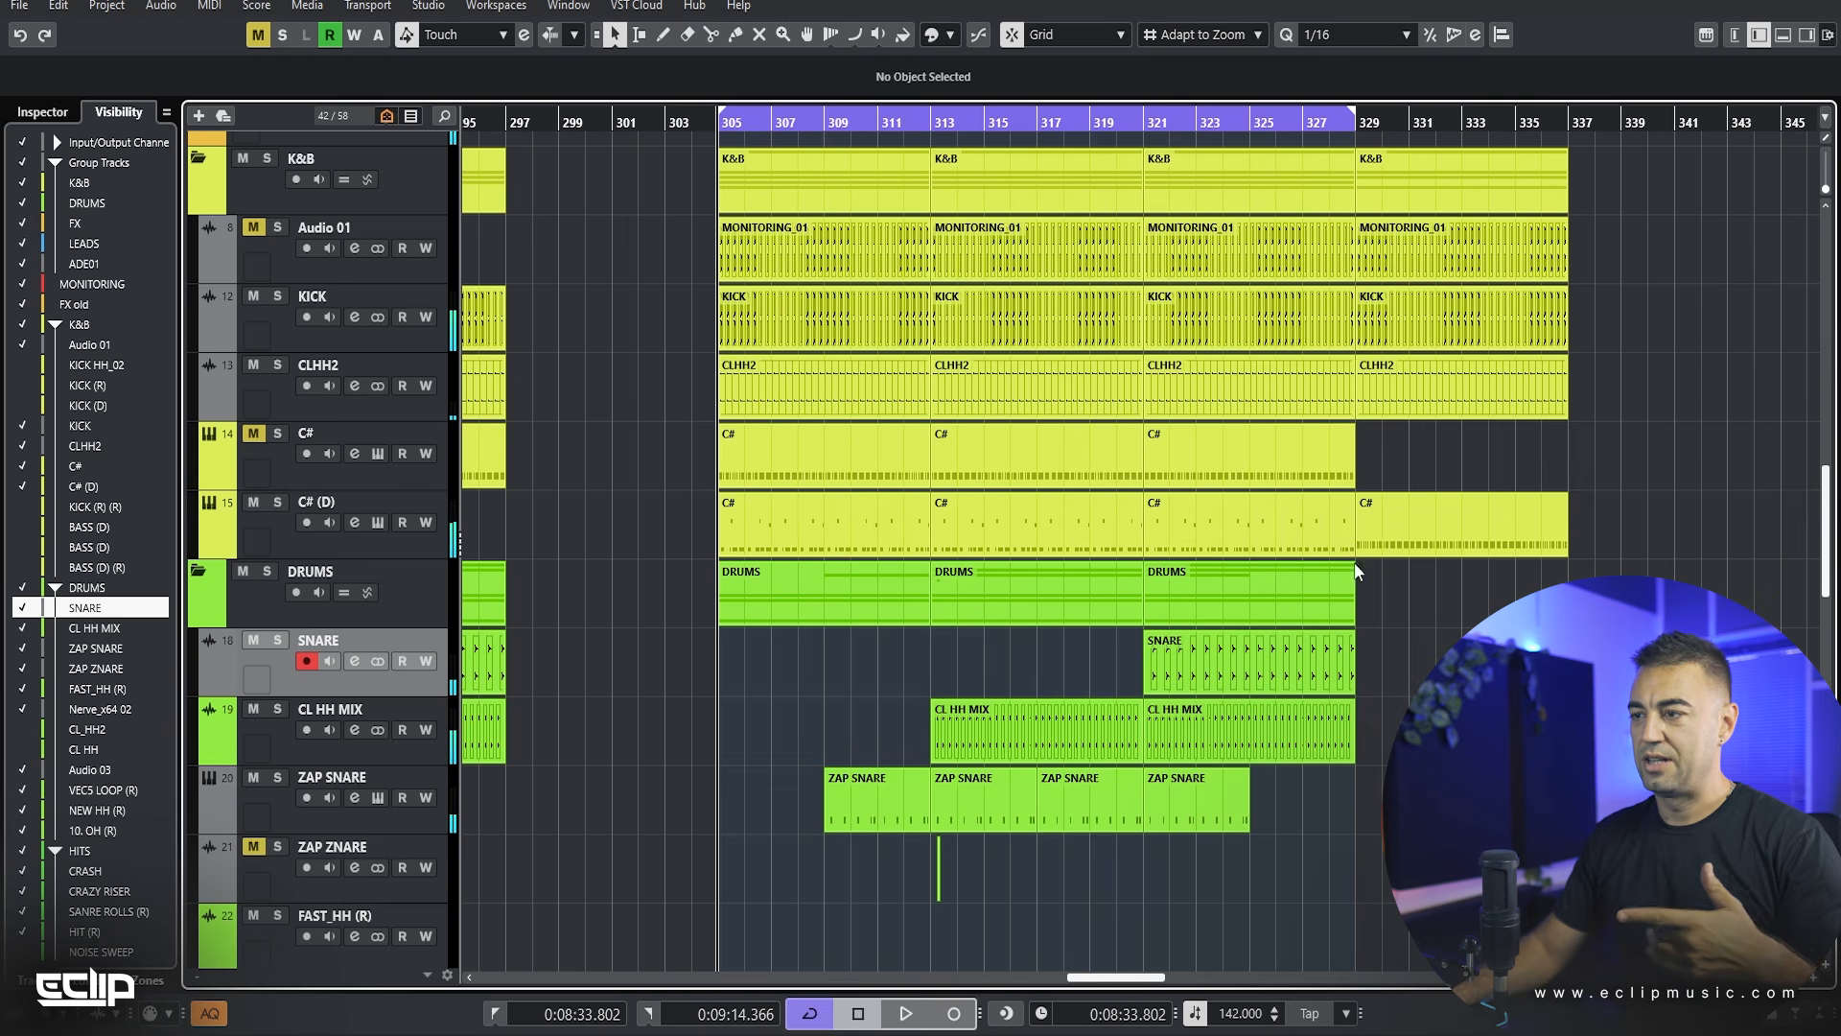
{"action": "left_click", "coordinate": [1250, 676]}
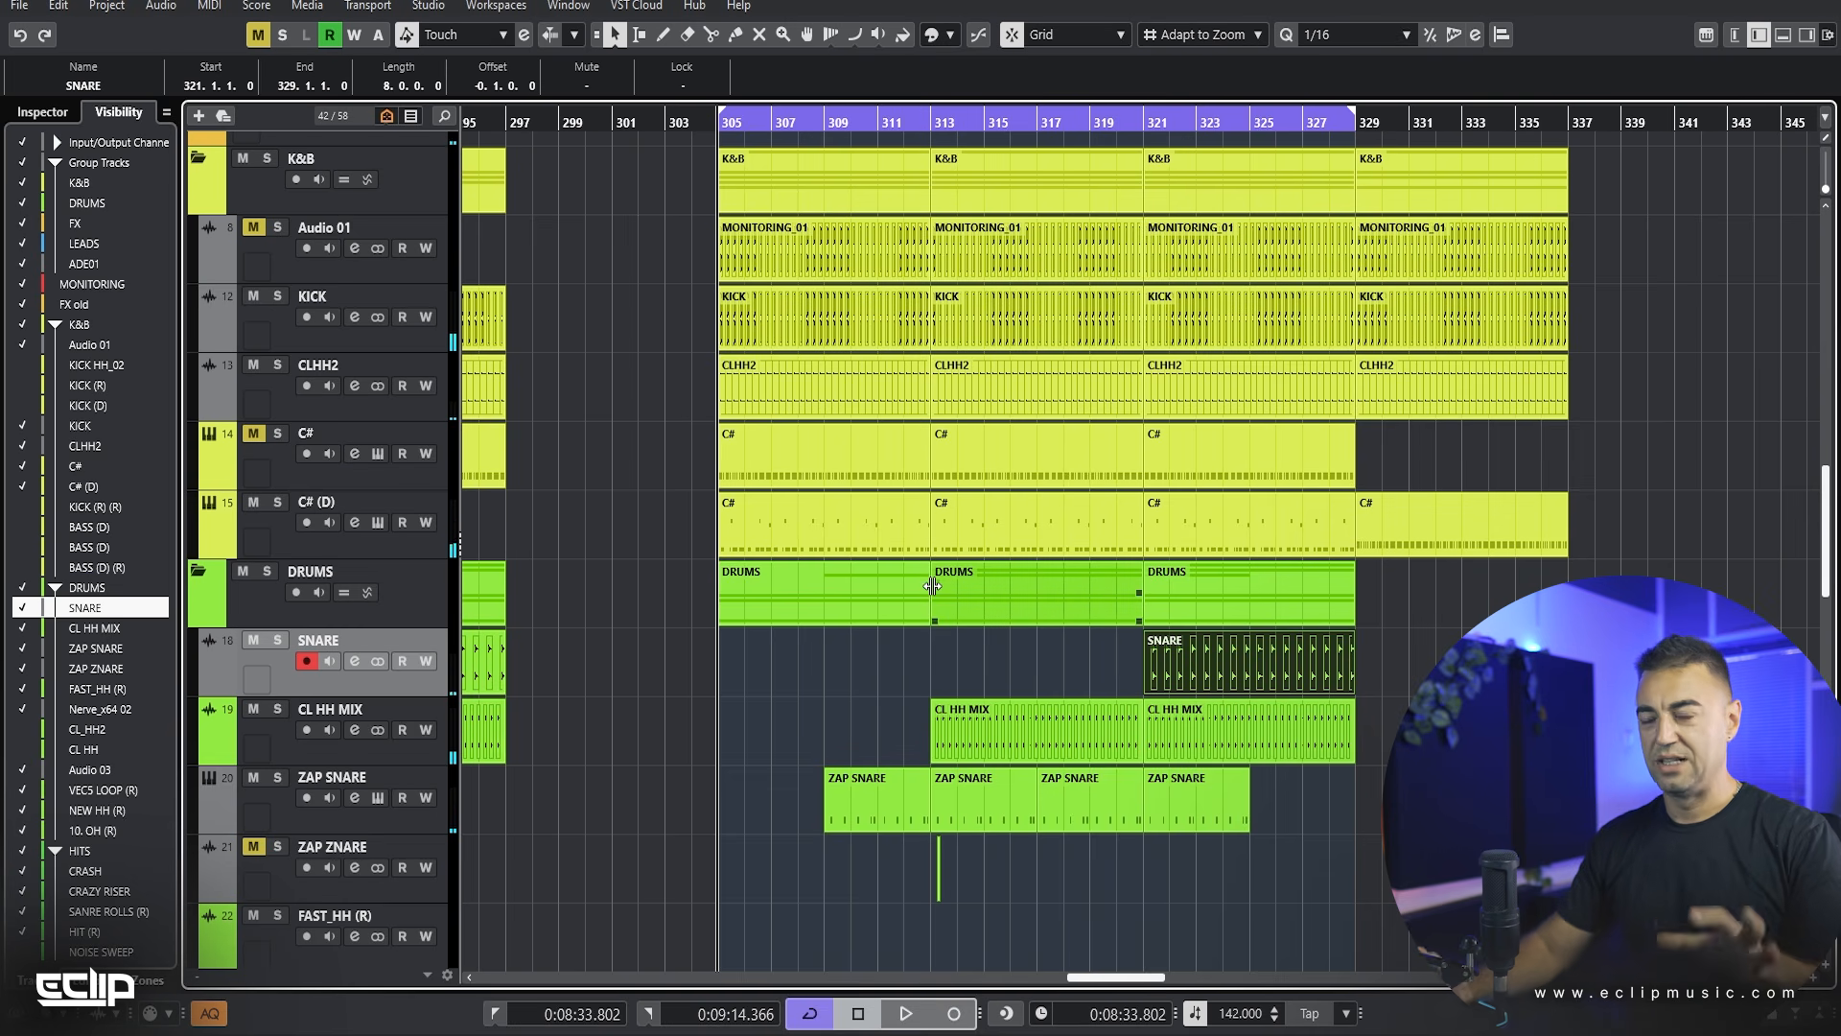
{"action": "scroll", "coordinate": [935, 582], "scroll_direction": "up", "scroll_amount": 10}
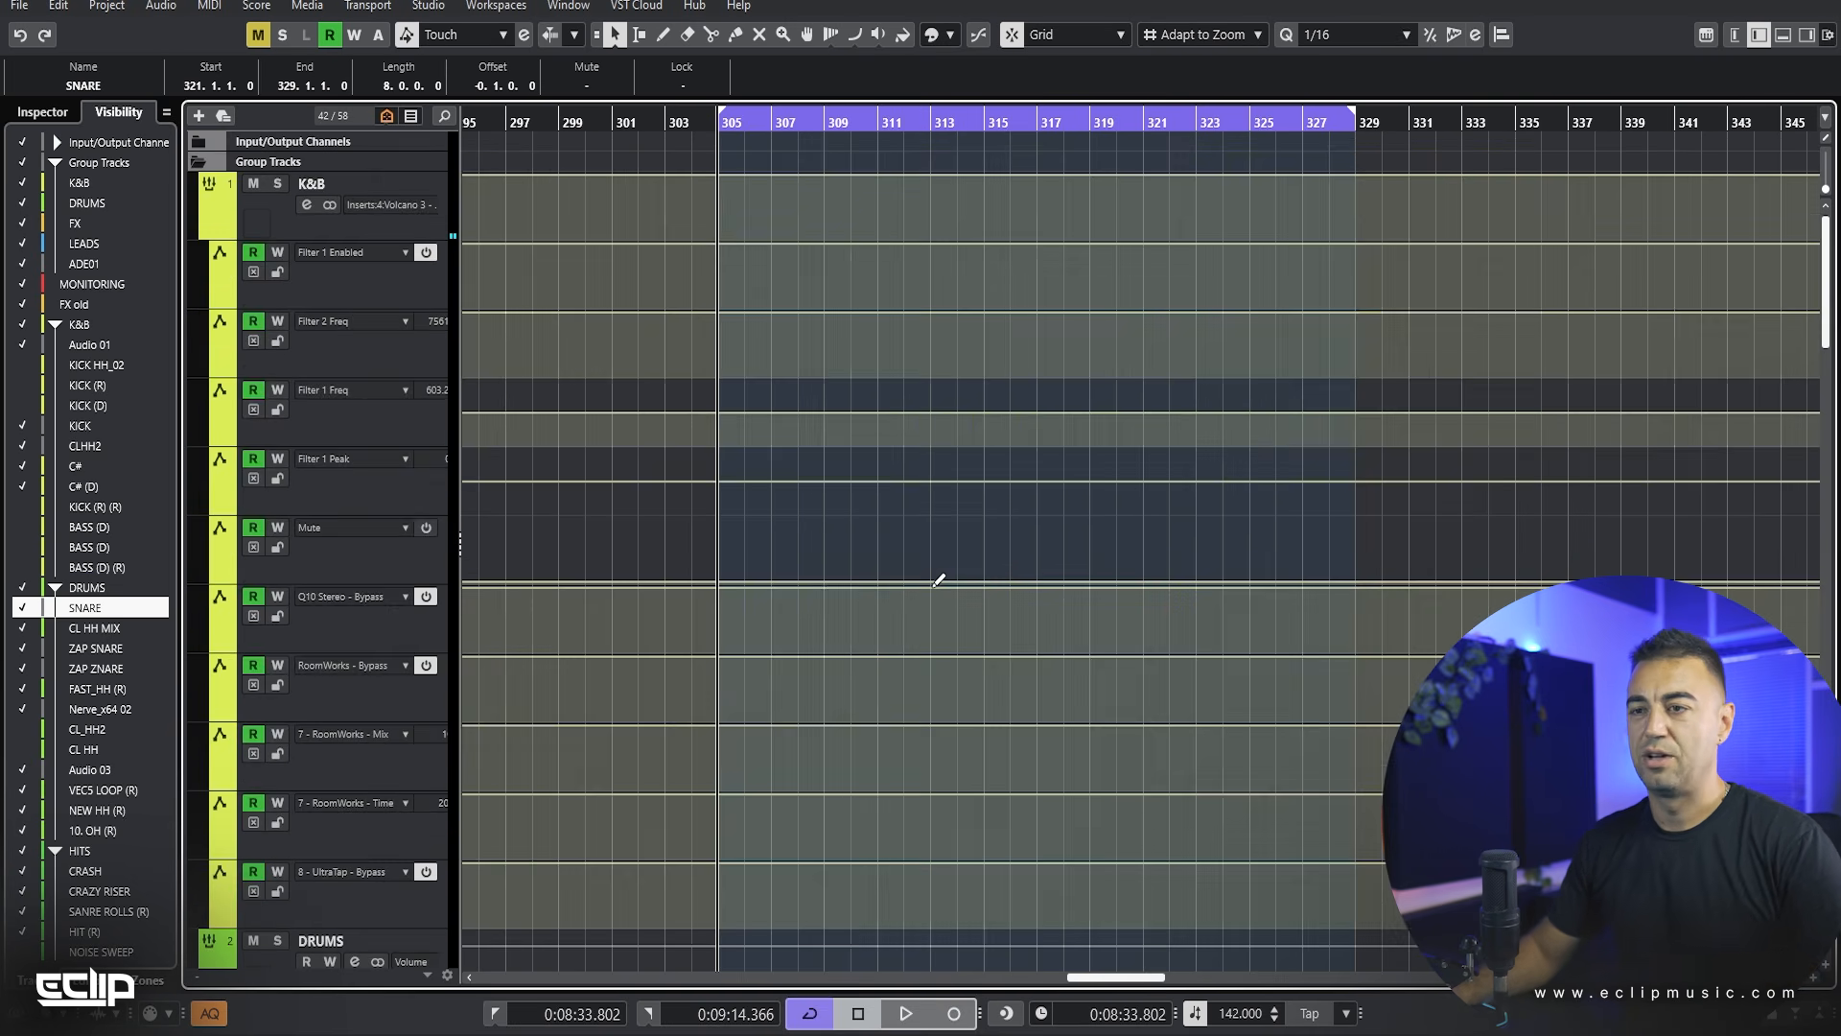
{"action": "scroll", "coordinate": [932, 595], "scroll_direction": "down", "scroll_amount": 6}
{"action": "scroll", "coordinate": [920, 617], "scroll_direction": "up", "scroll_amount": 6}
{"action": "scroll", "coordinate": [919, 617], "scroll_direction": "down", "scroll_amount": 4}
{"action": "scroll", "coordinate": [919, 608], "scroll_direction": "down", "scroll_amount": 4}
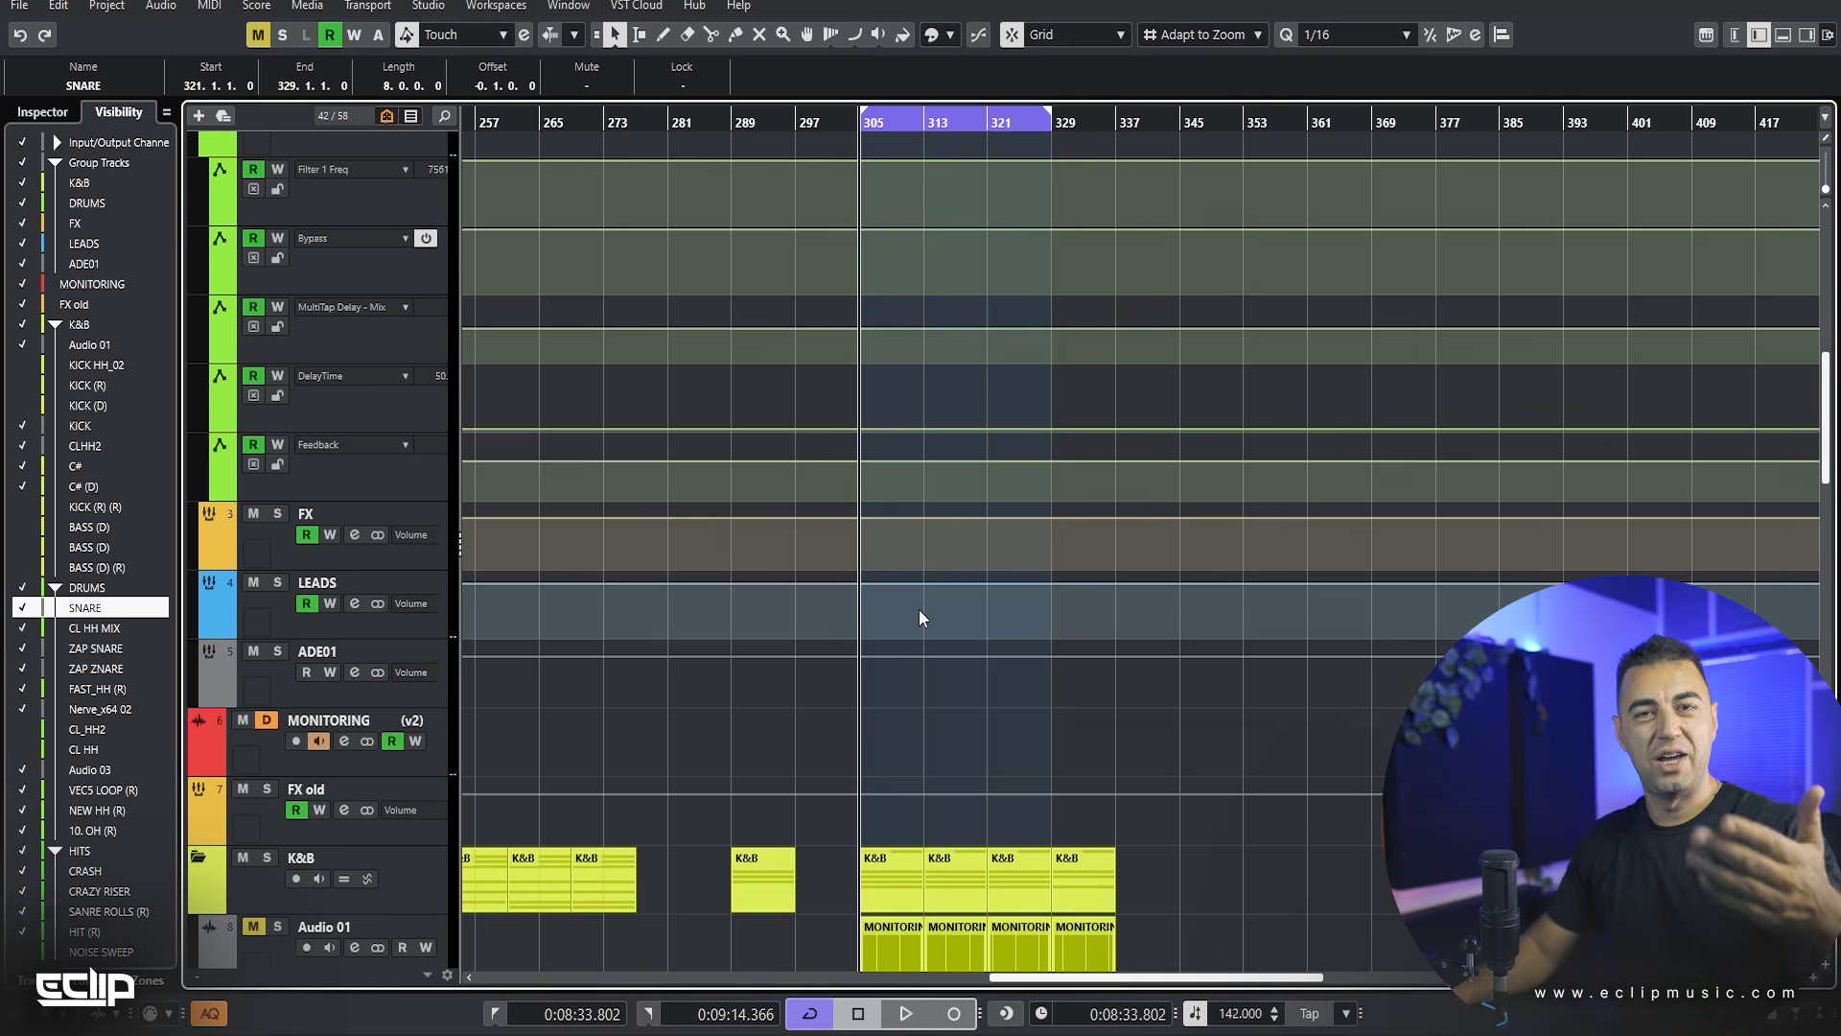
{"action": "scroll", "coordinate": [1061, 660], "scroll_direction": "down", "scroll_amount": 4}
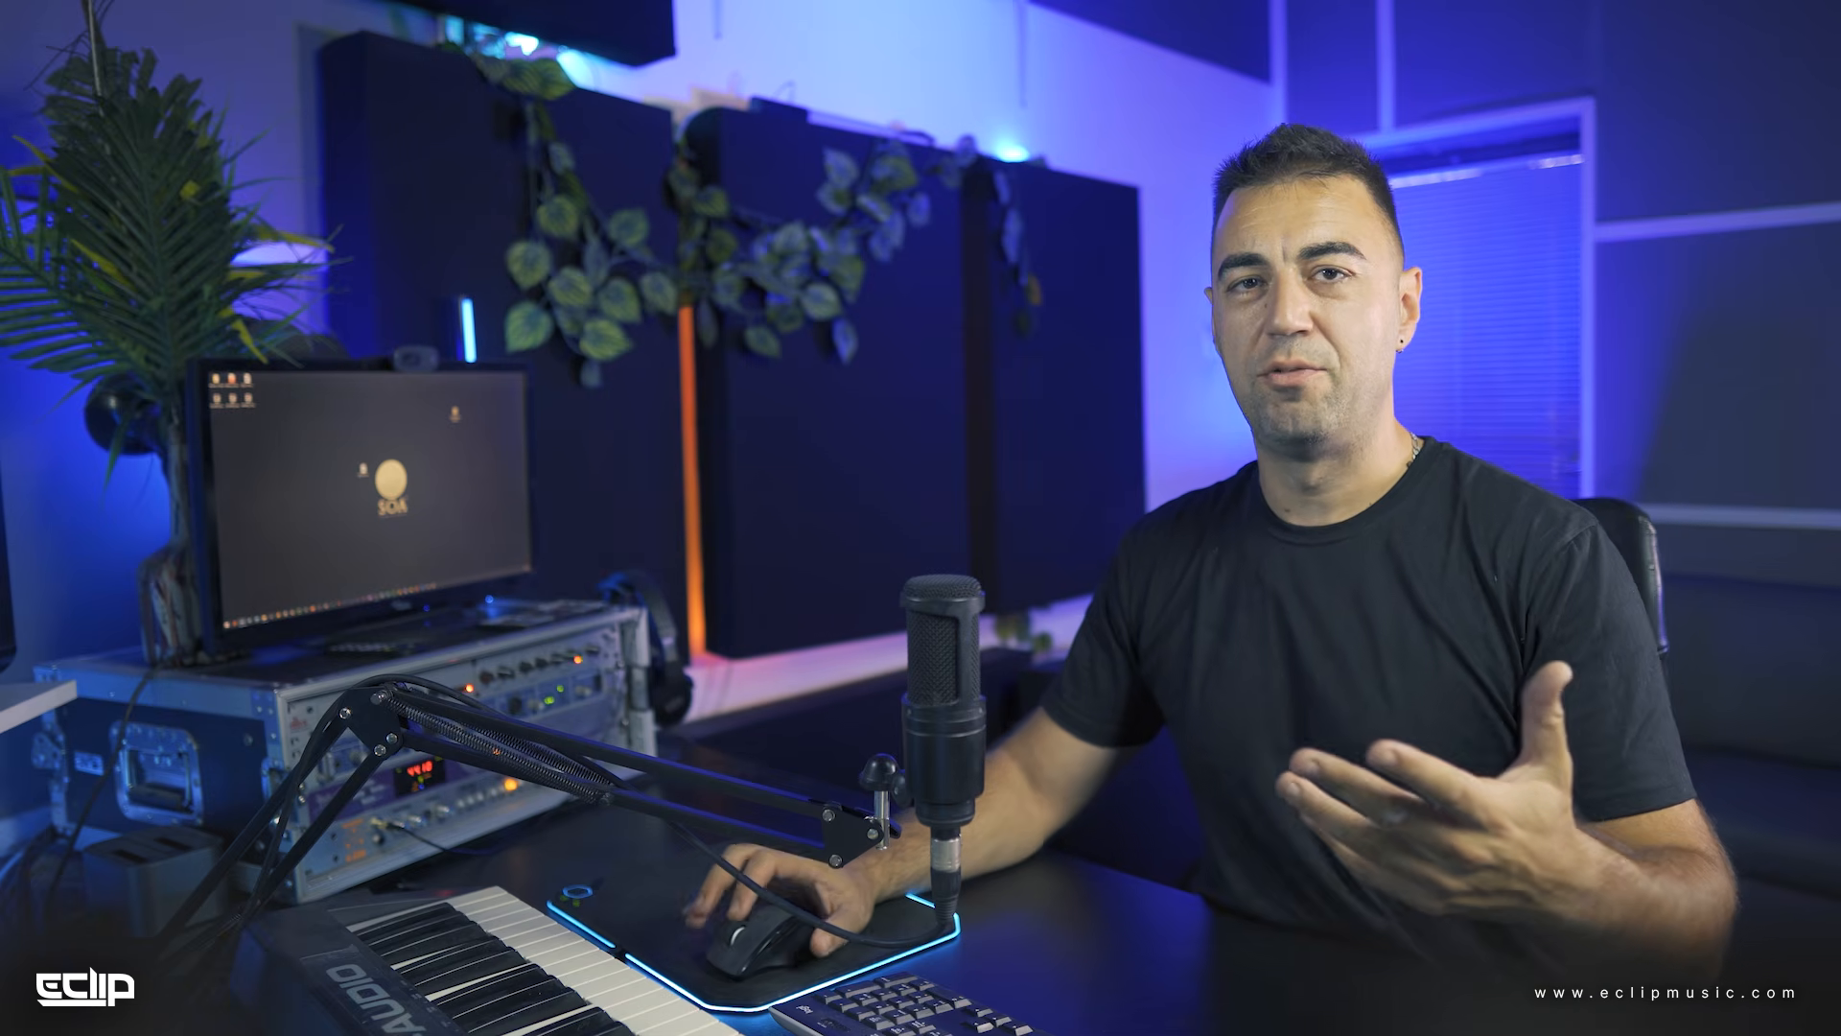